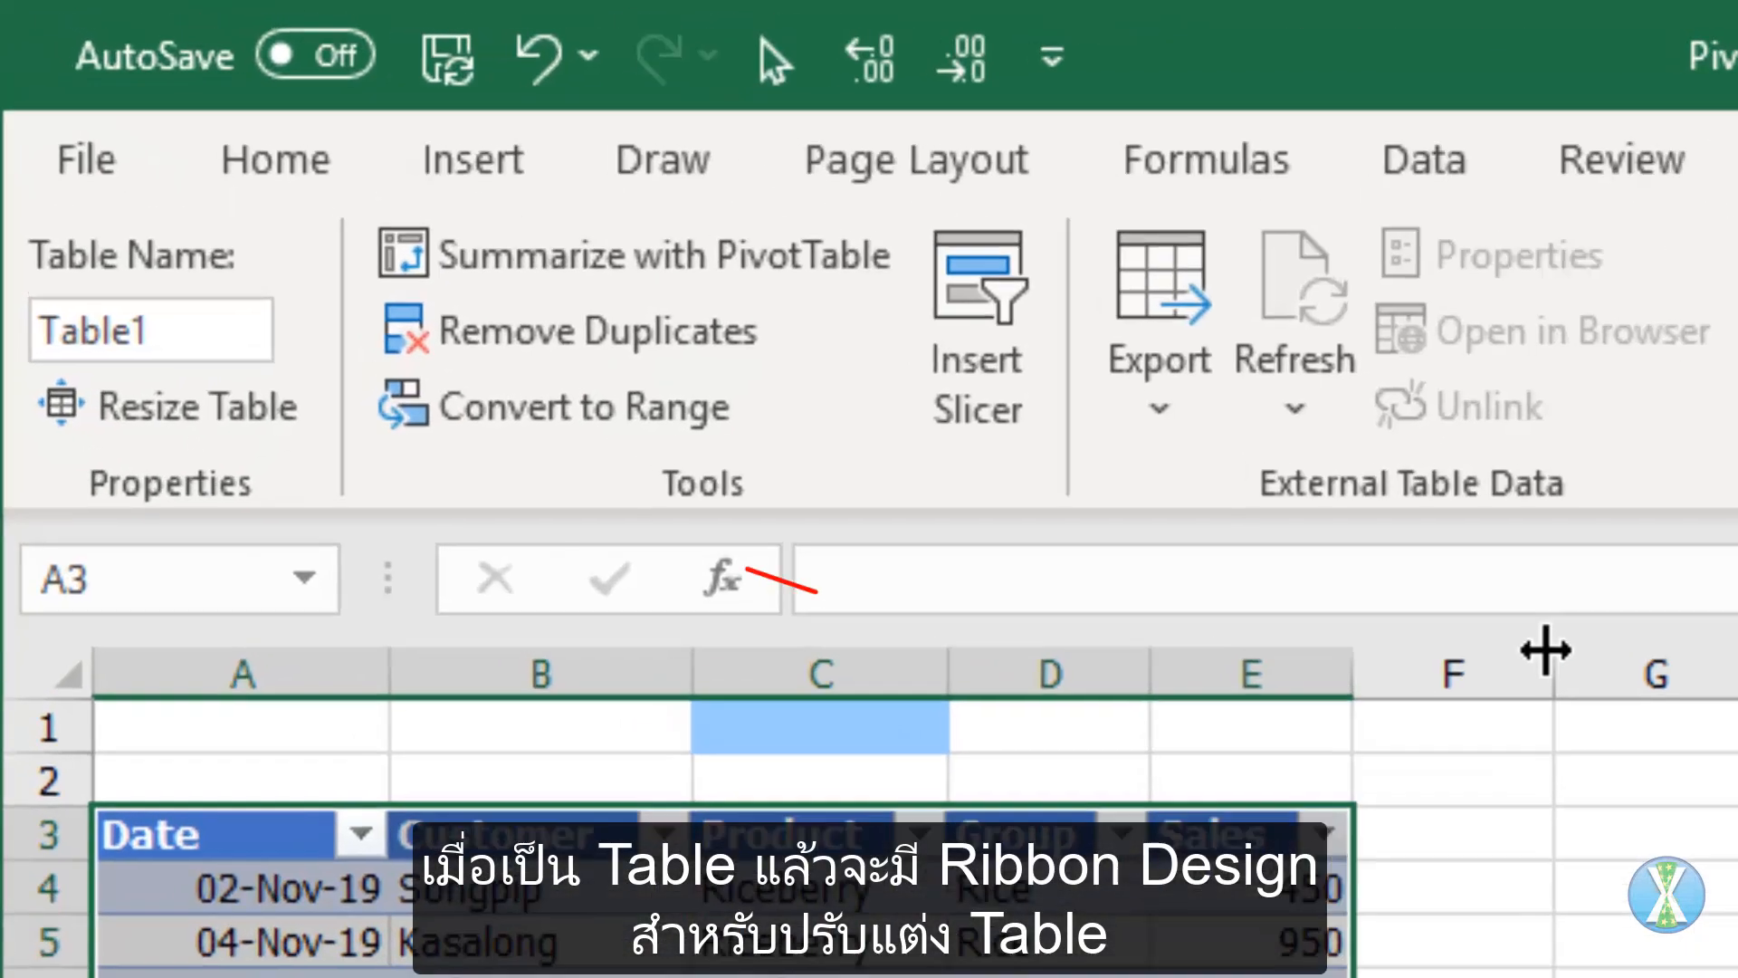
- Rename the table as SalesData
{"action": "left_click", "coordinate": [154, 330]}
{"action": "type", "text": "S"}
{"action": "key", "text": "Return"}
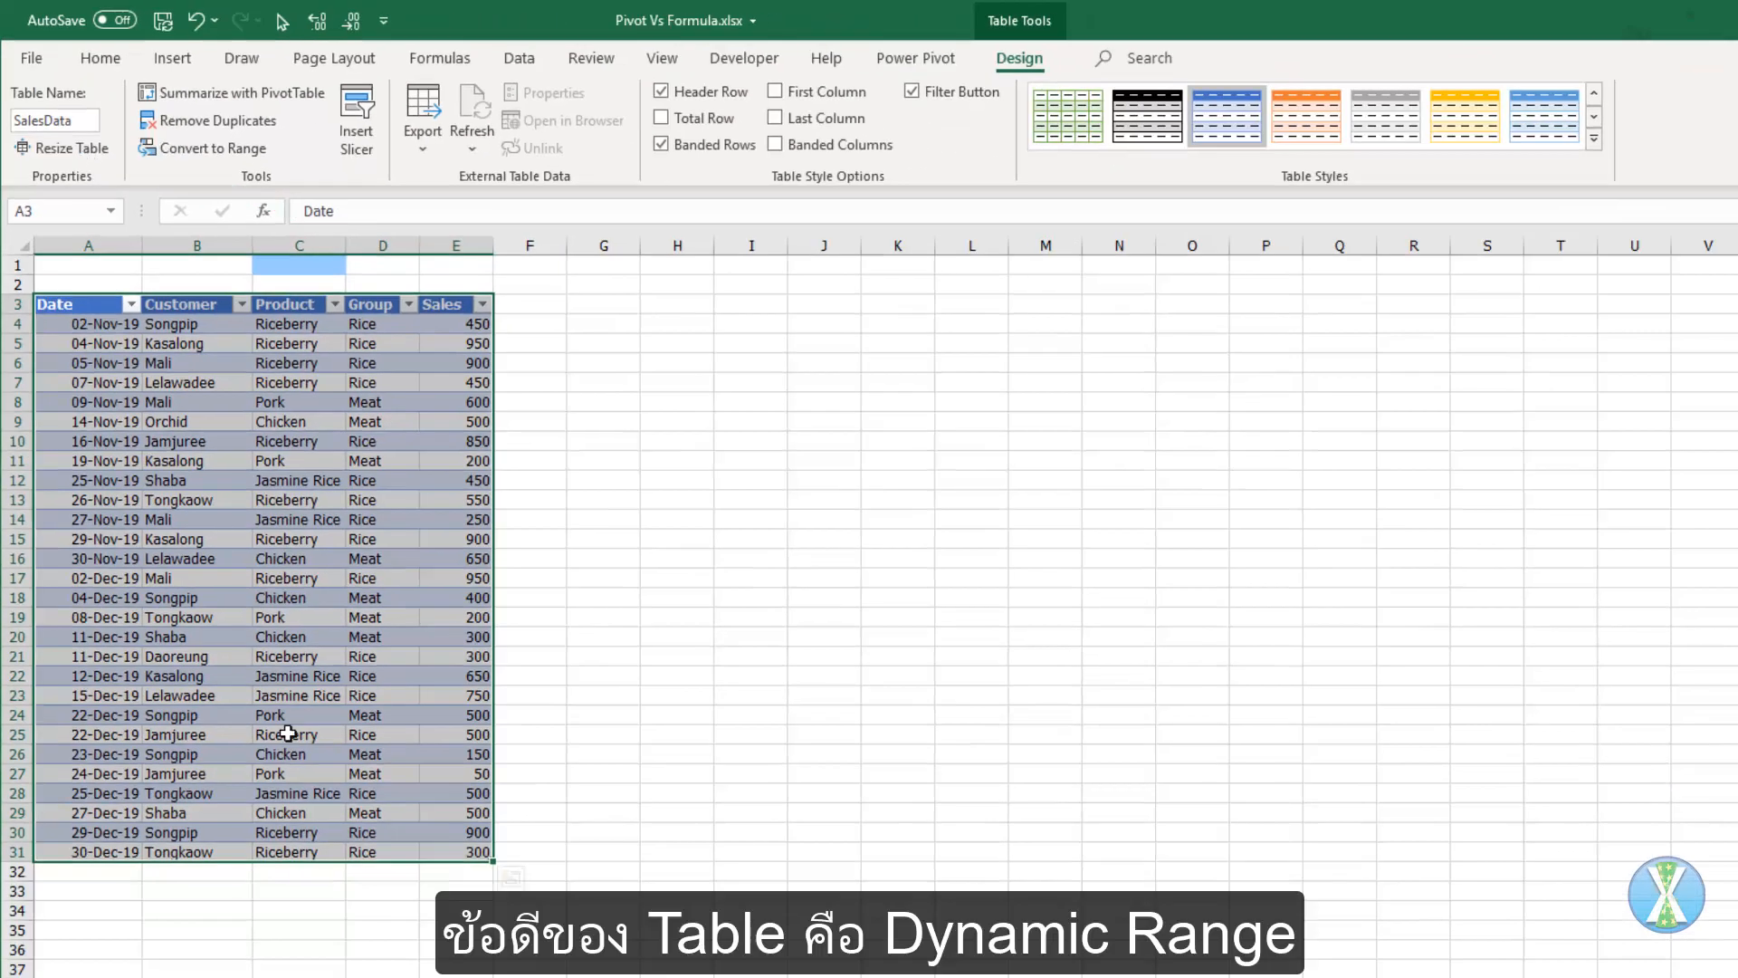
{"action": "left_click", "coordinate": [288, 807]}
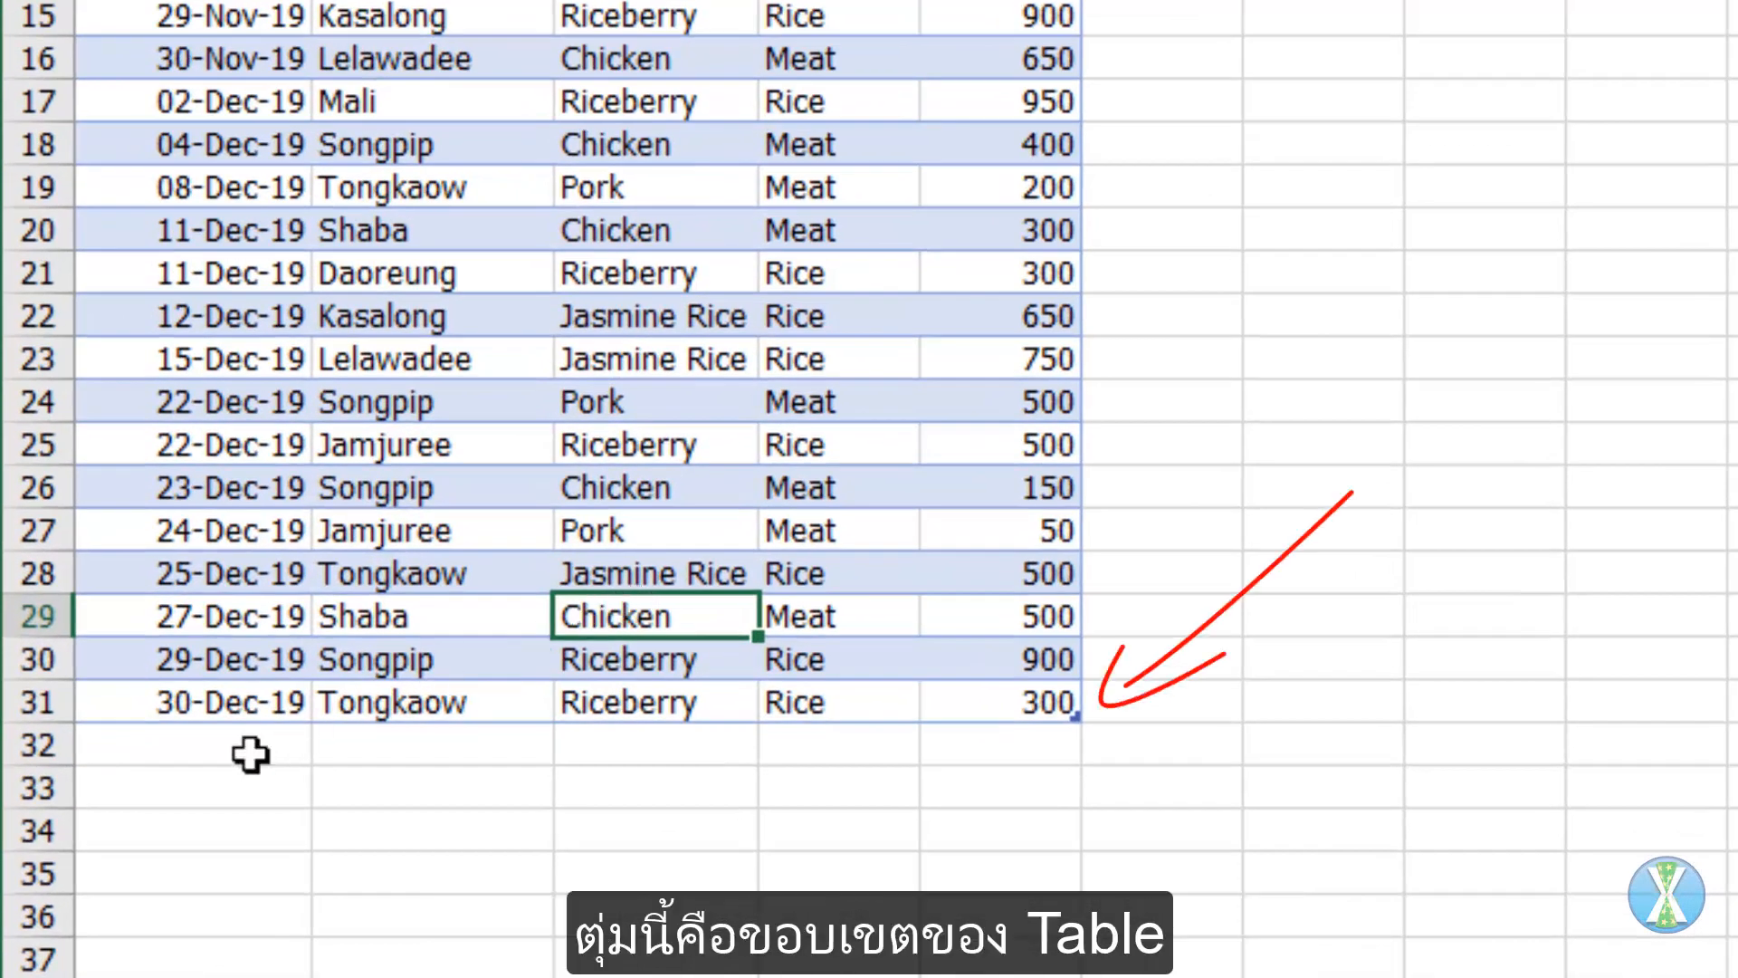
- Try extending the table by entering 1 in cell A32 directly below its last row, and undo the entry
{"action": "left_click", "coordinate": [249, 753]}
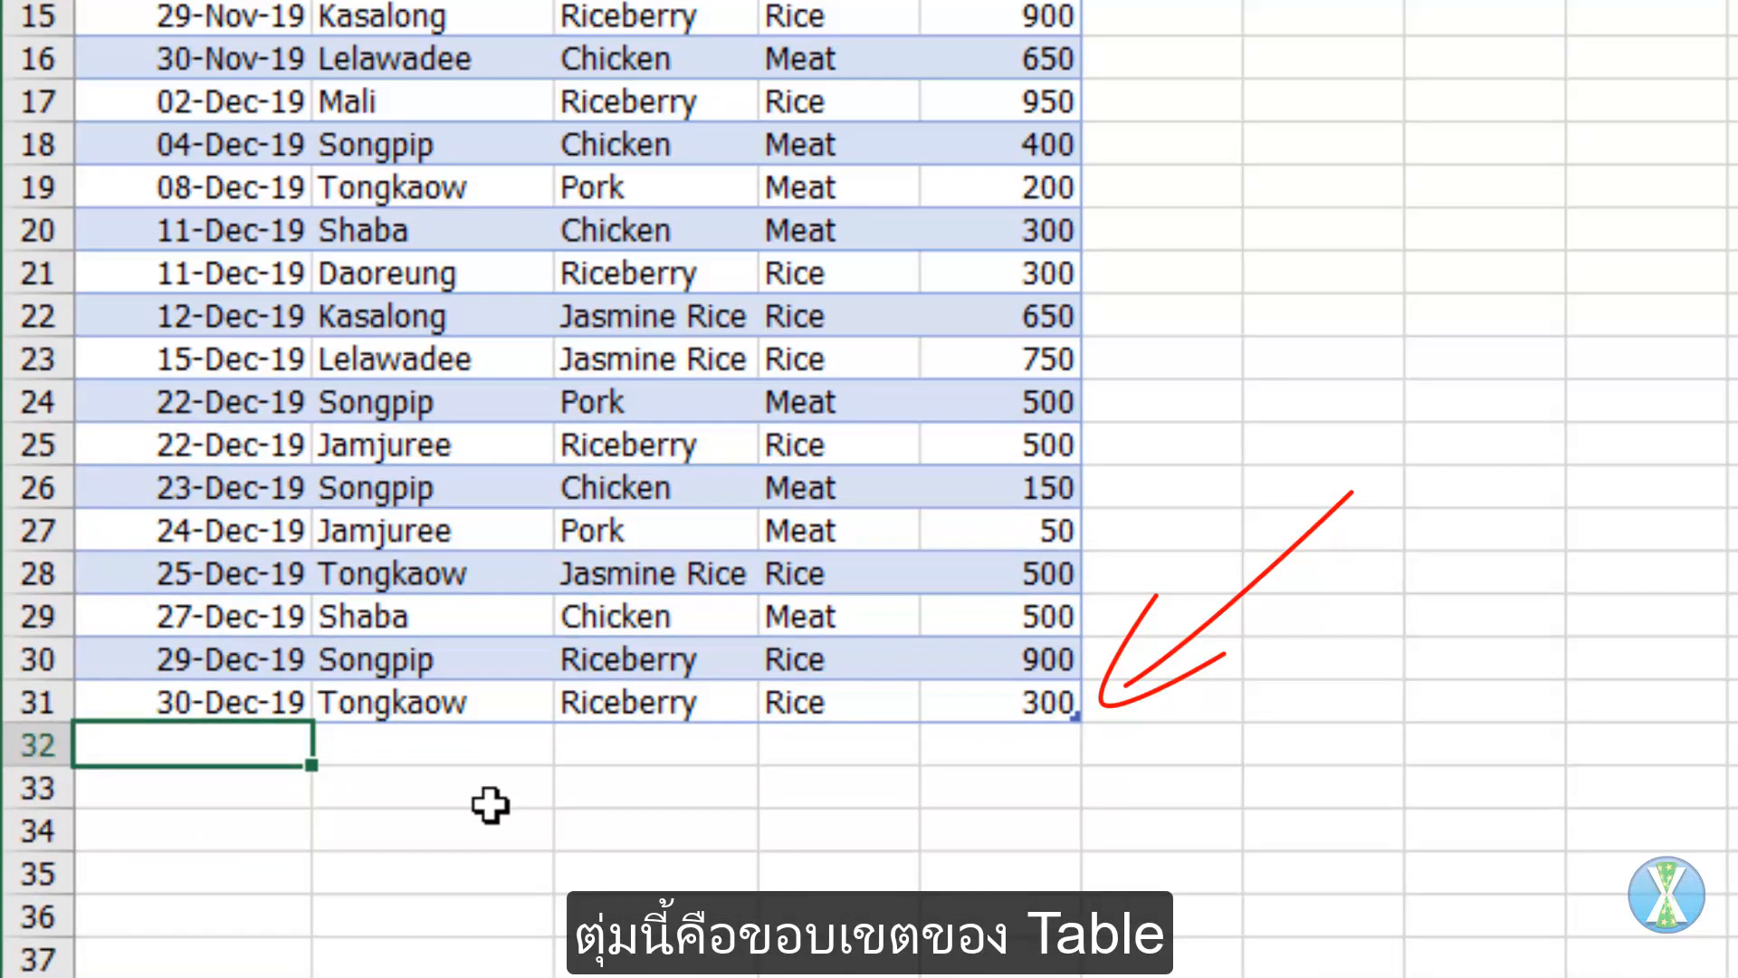
{"action": "type", "text": "1"}
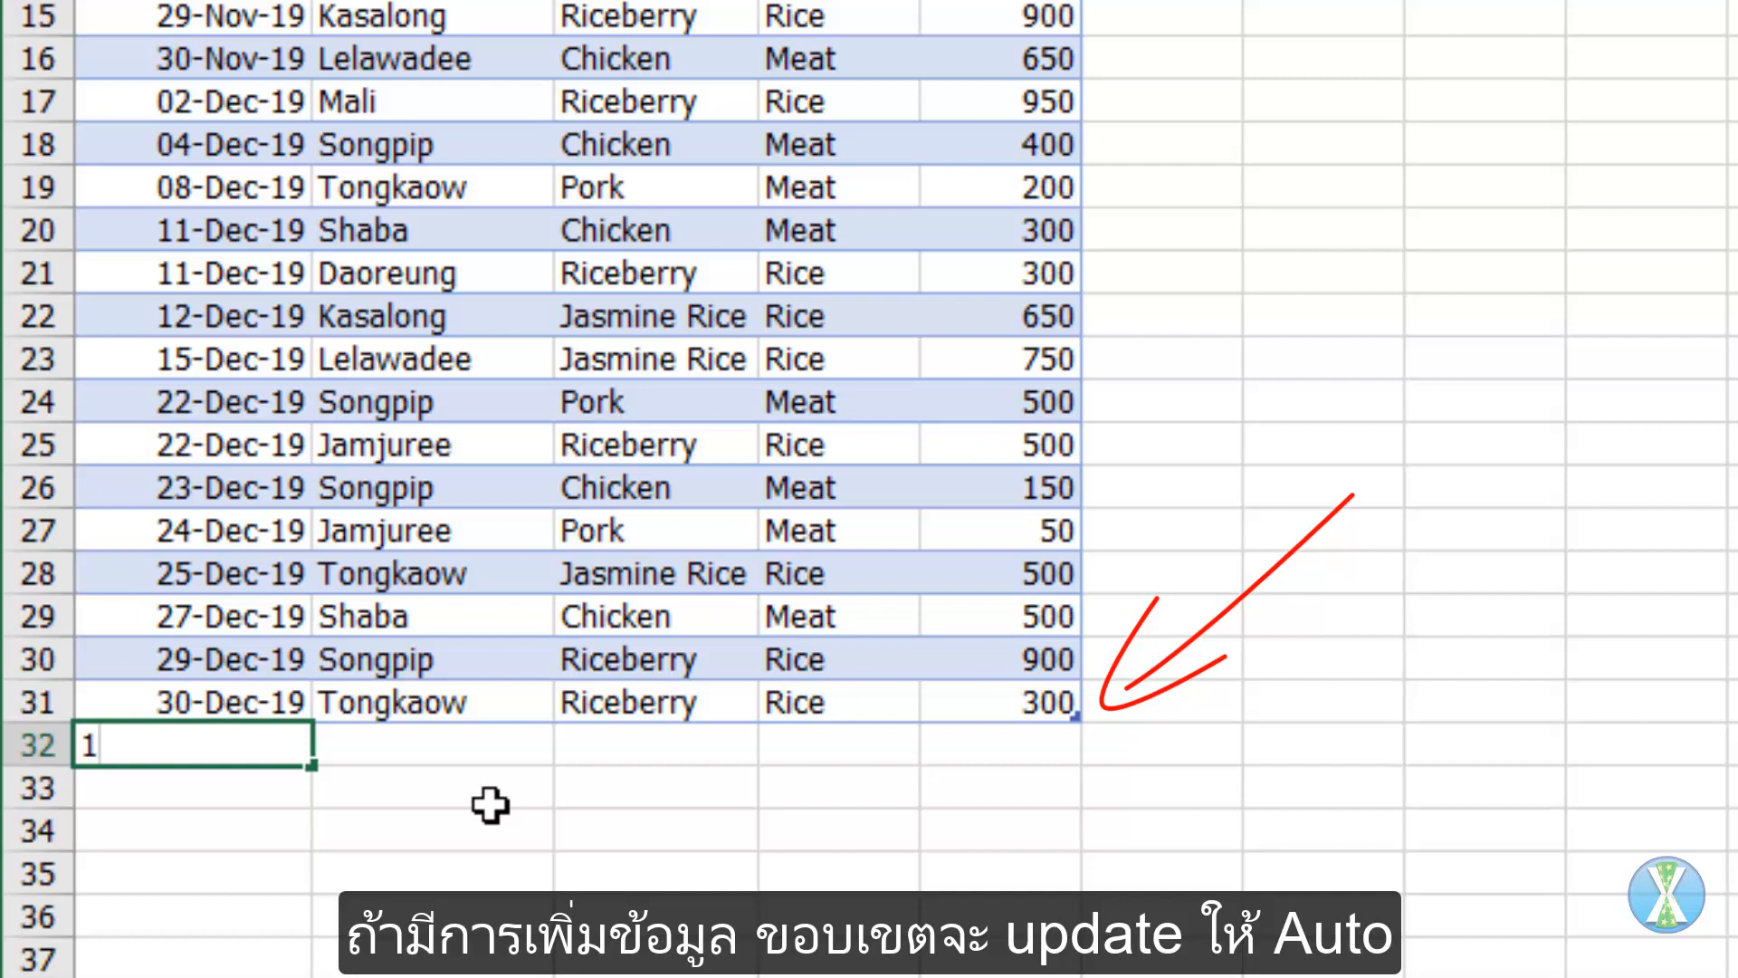
{"action": "key", "text": "Return"}
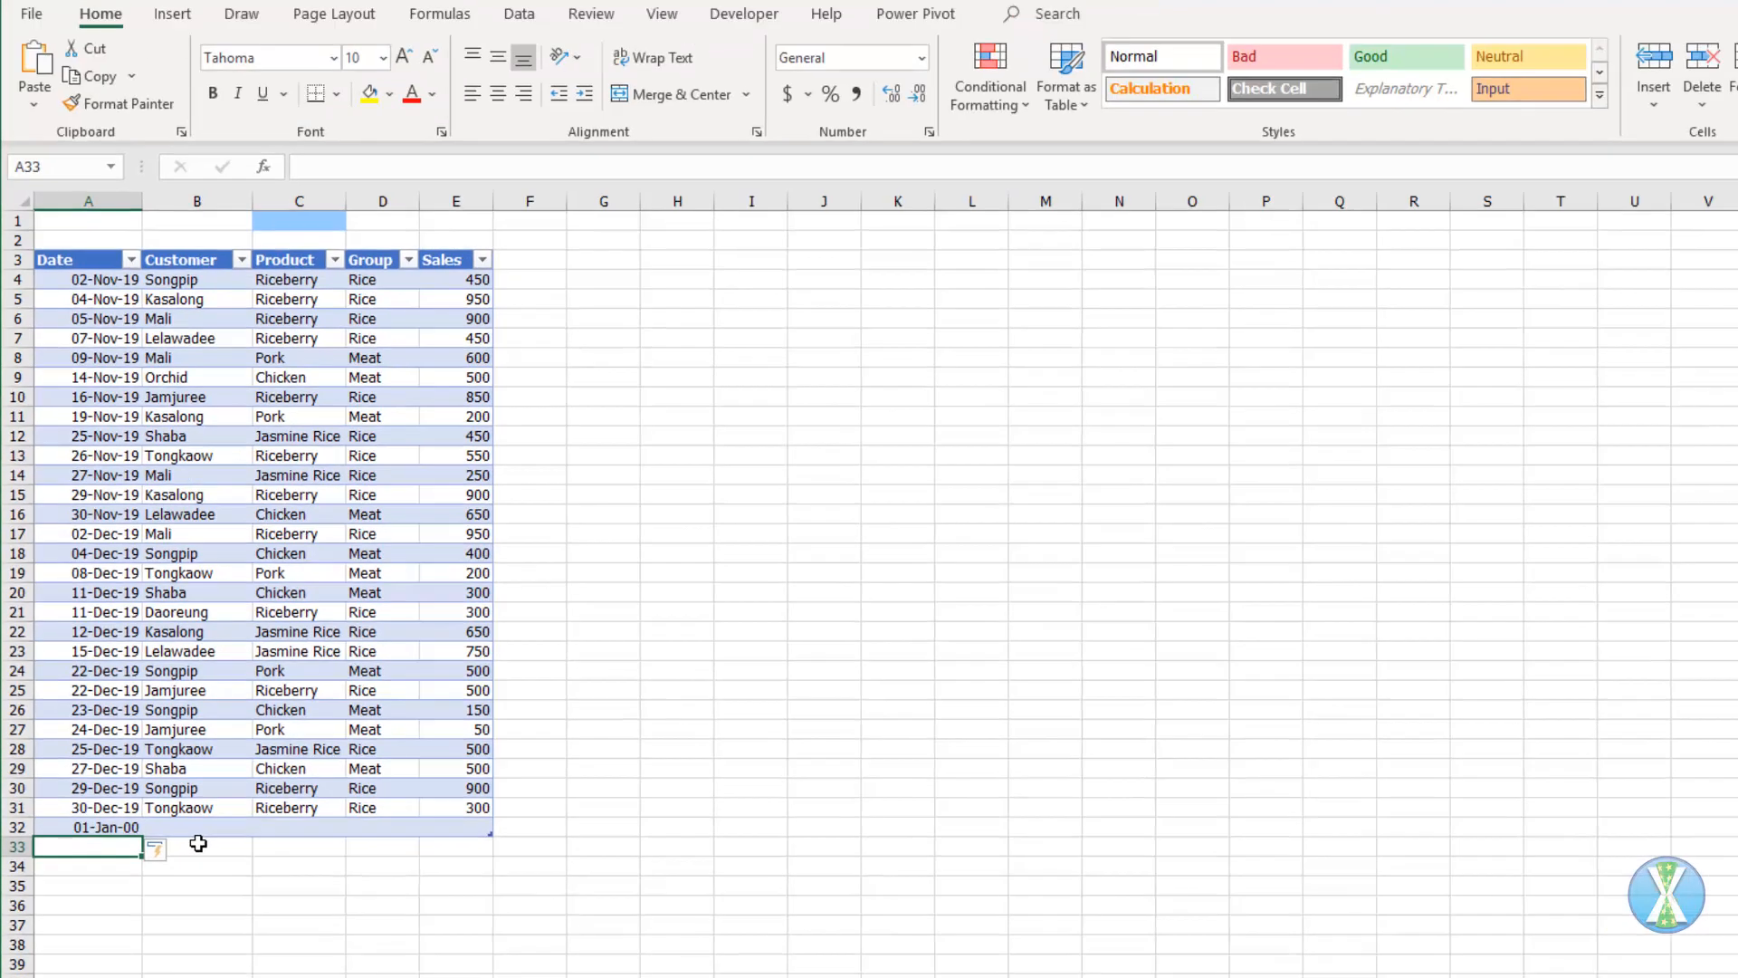
{"action": "key", "text": "ctrl+z"}
{"action": "key", "text": "ctrl+z"}
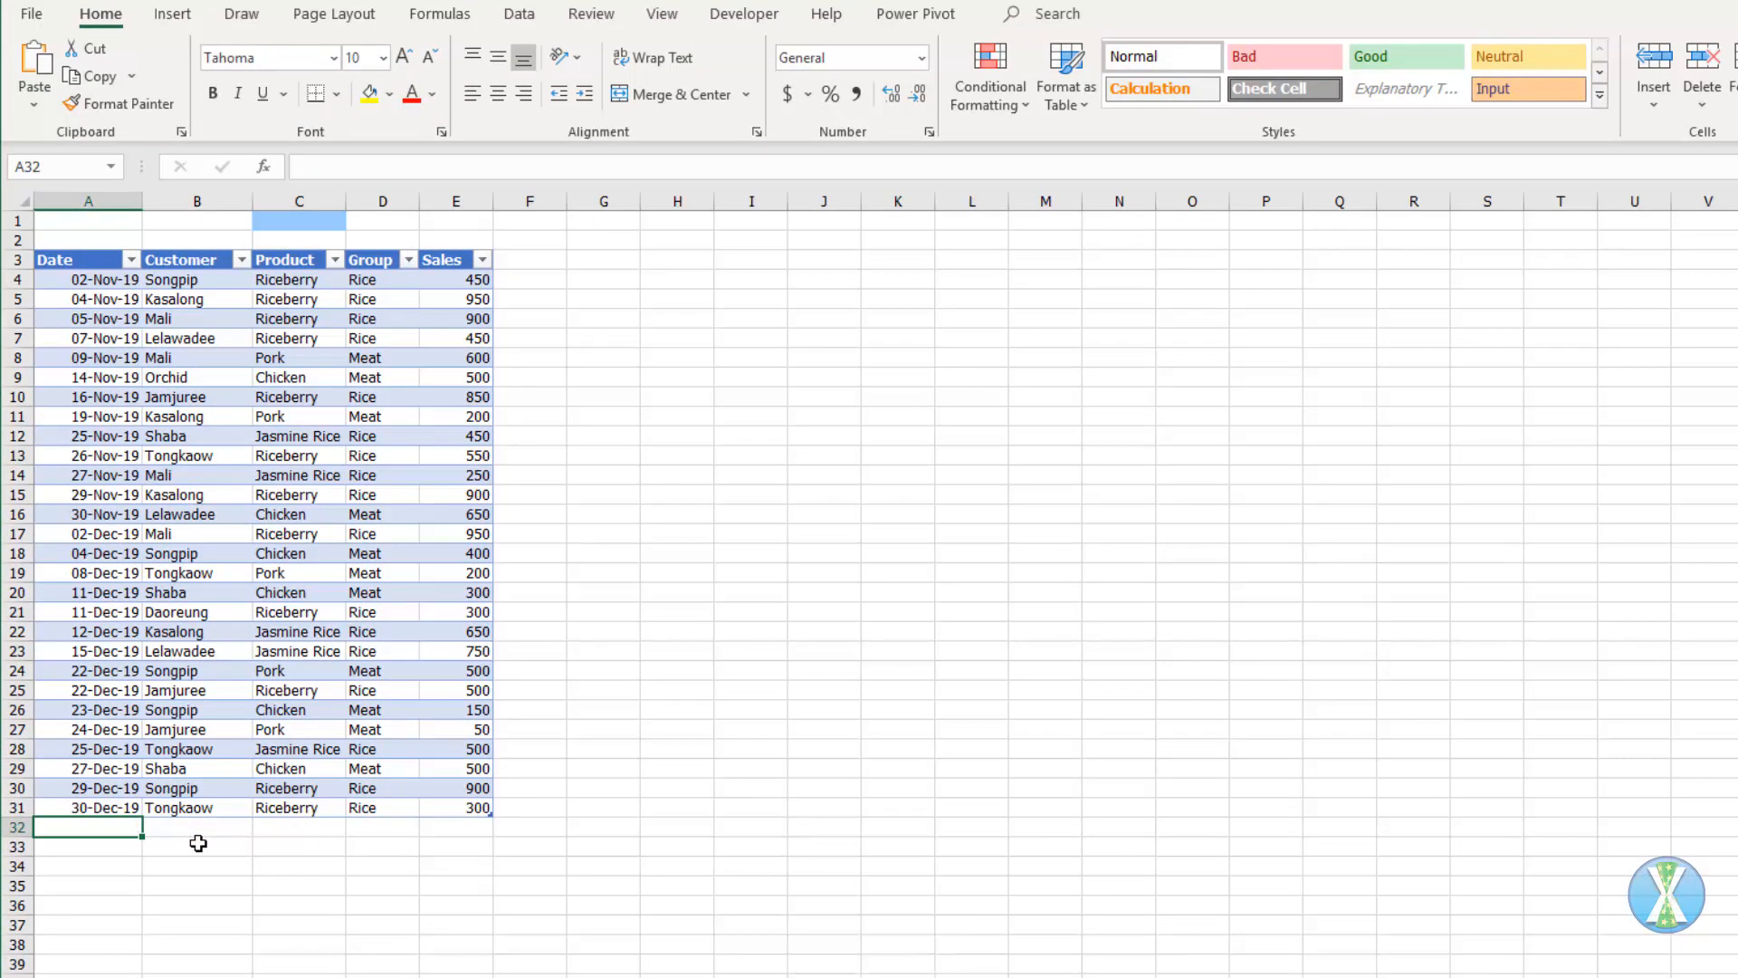
- Create a PivotTable from the SalesData table and place it on the existing worksheet at cell G3
{"action": "left_click", "coordinate": [172, 282]}
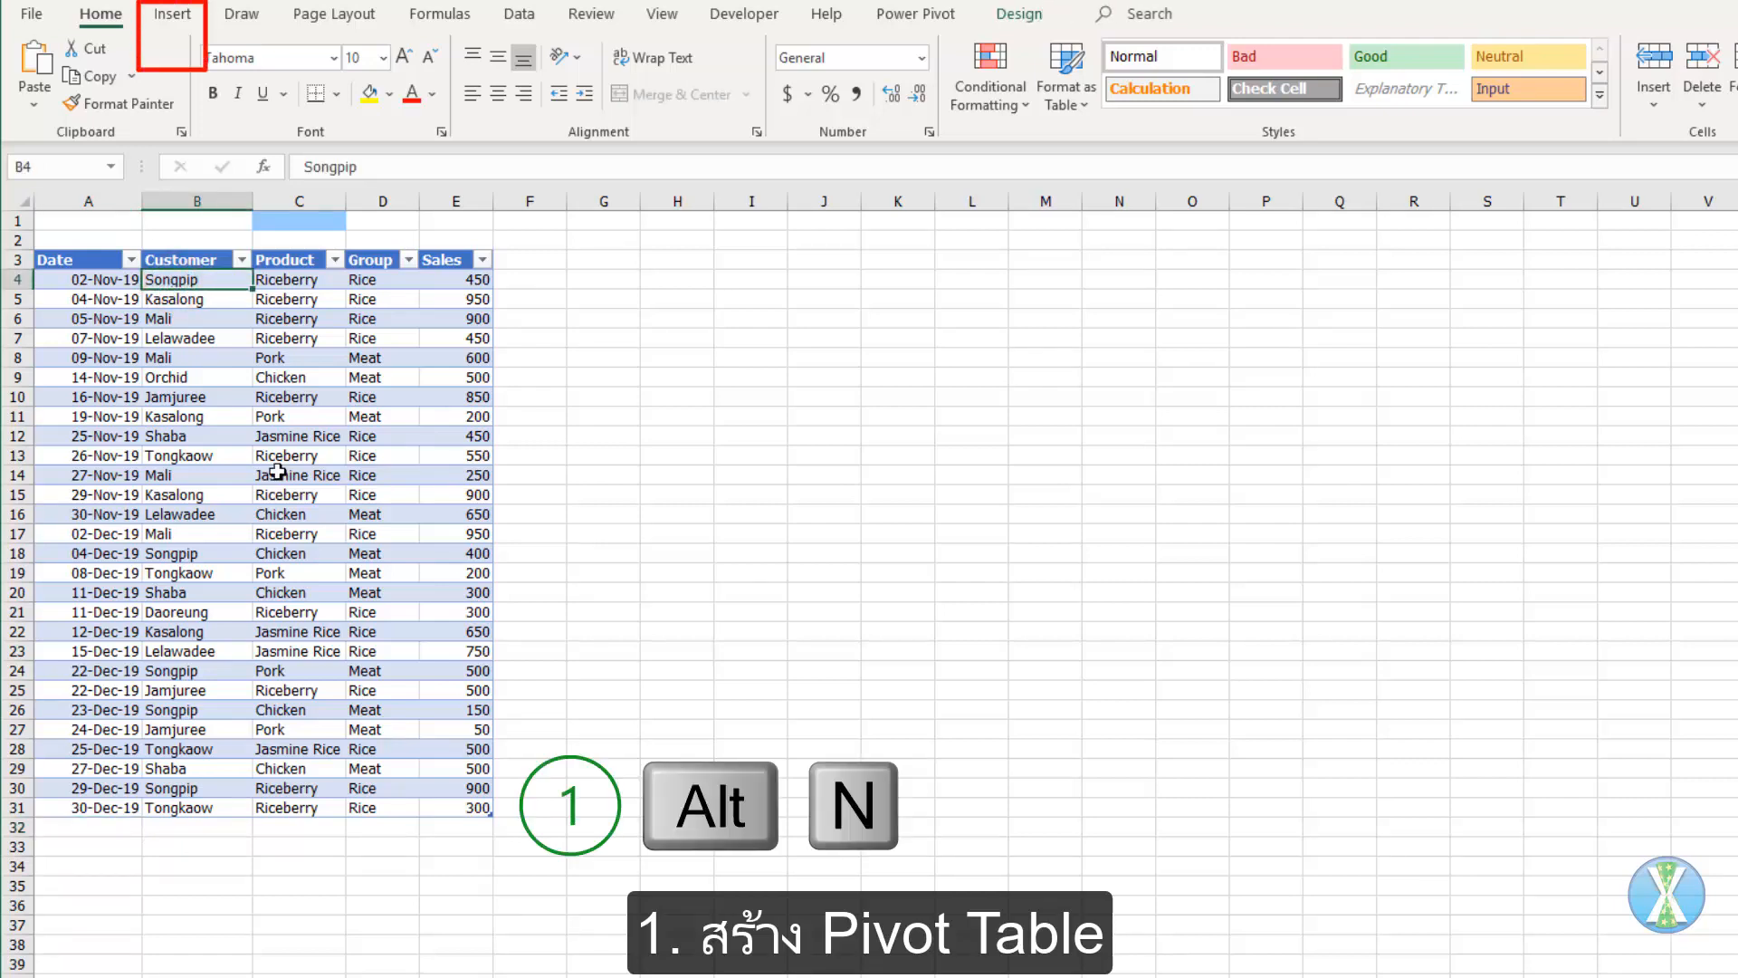
{"action": "key", "text": "alt"}
{"action": "key", "text": "n"}
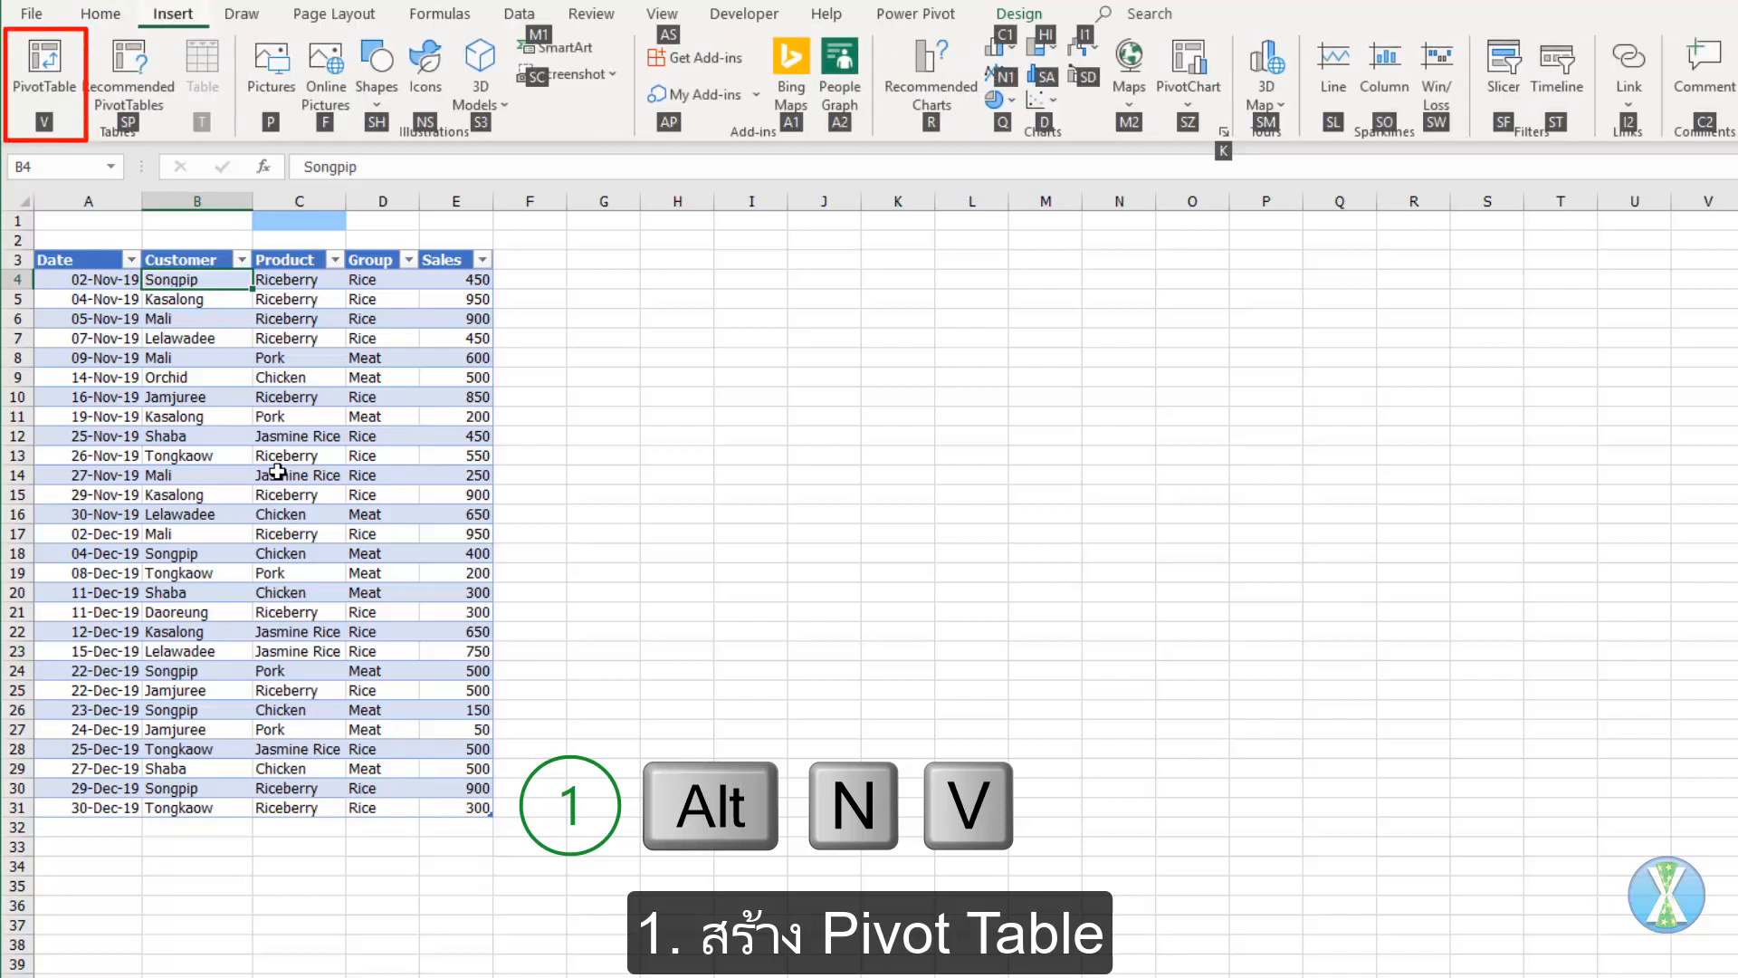
{"action": "key", "text": "v"}
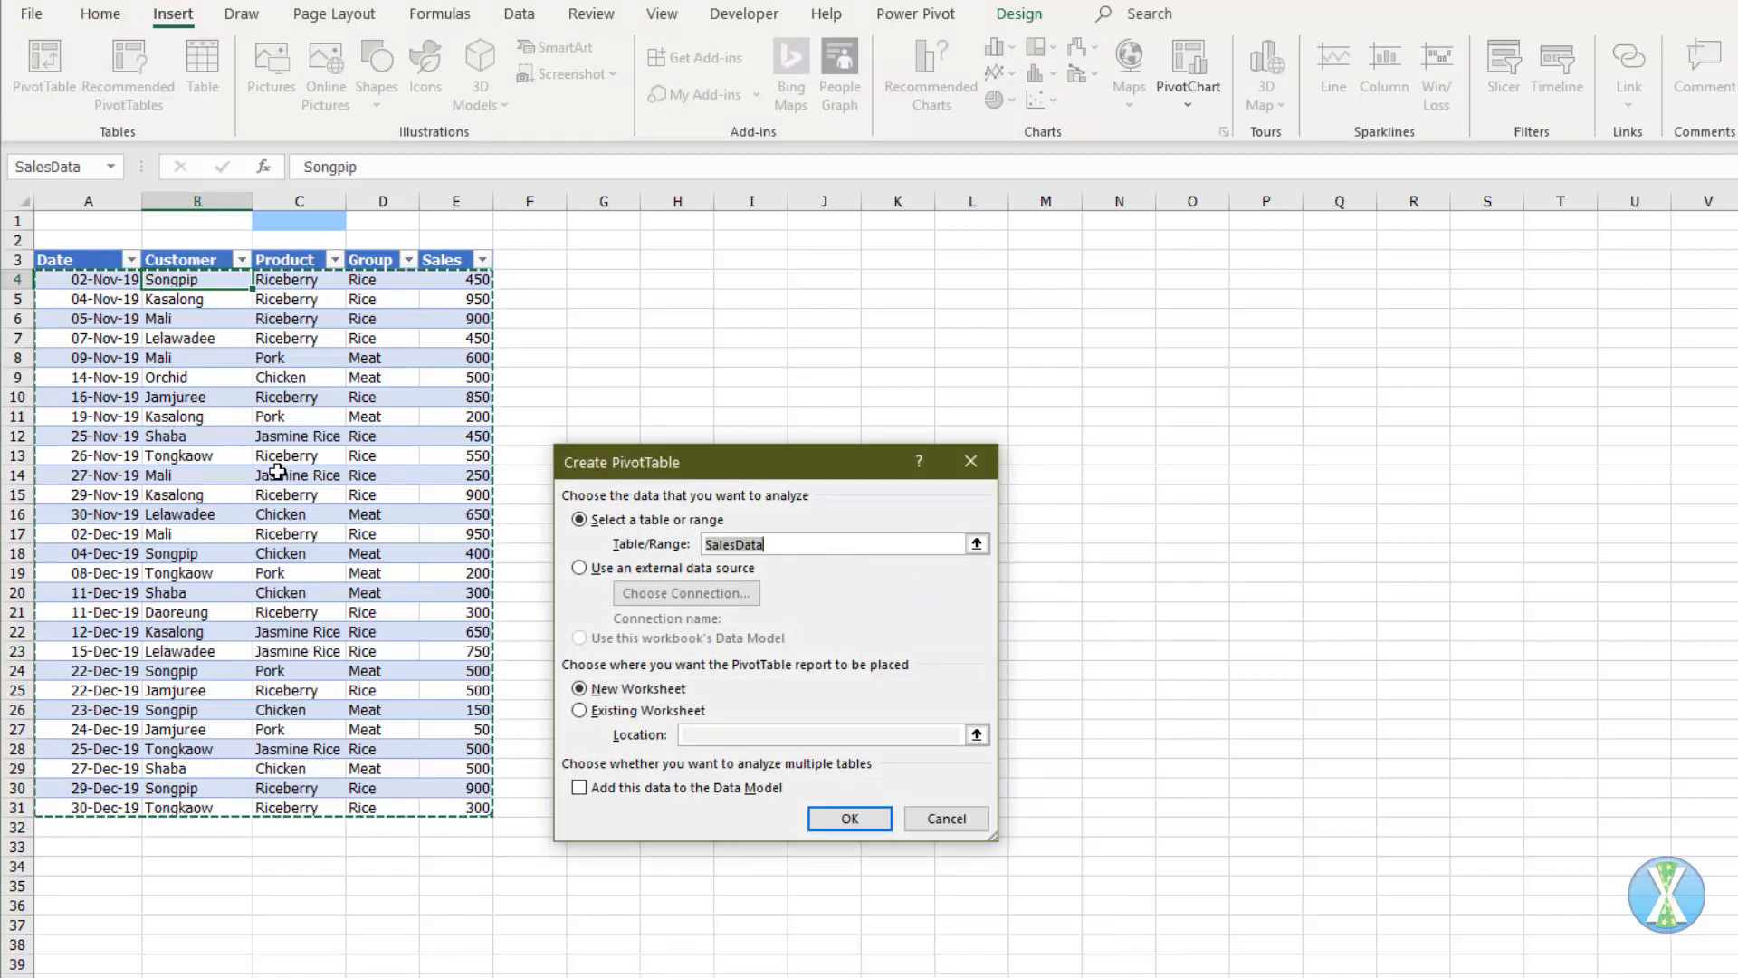
{"action": "left_click", "coordinate": [580, 710]}
{"action": "left_click", "coordinate": [593, 262]}
{"action": "left_click", "coordinate": [824, 814]}
- Add the Customer field as PivotTable rows and the Sales field as summed values
{"action": "left_click_drag", "start_coordinate": [970, 618], "coordinate": [898, 254]}
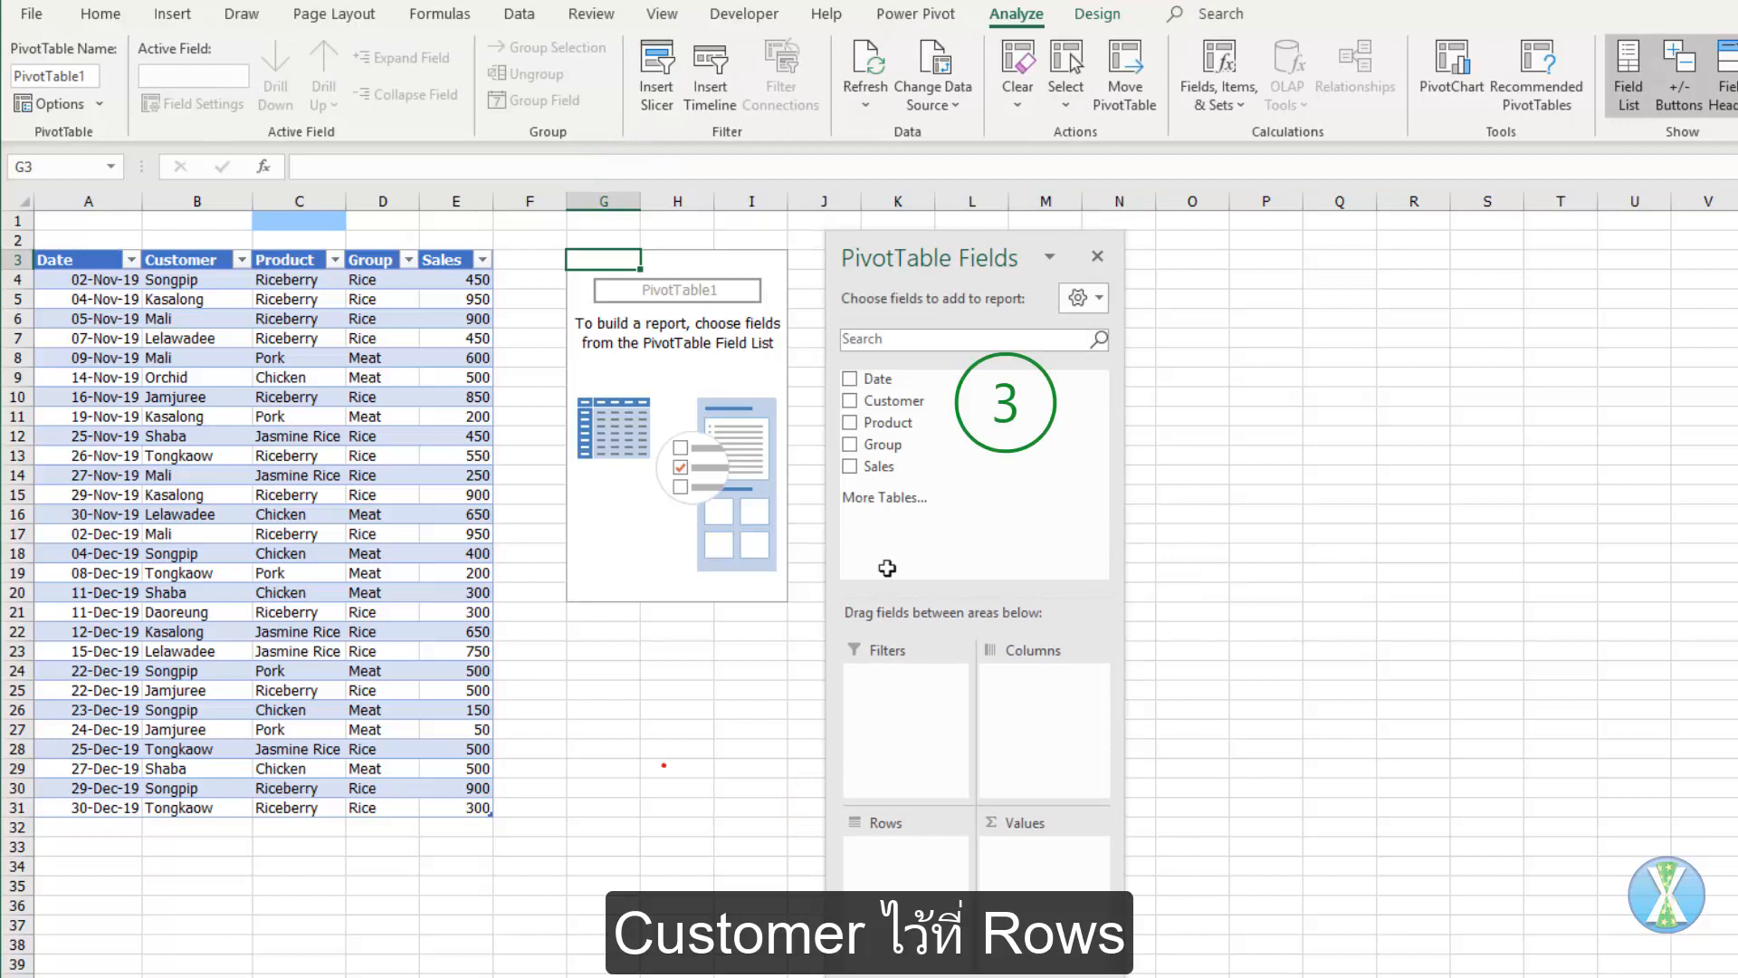
{"action": "left_click", "coordinate": [850, 401]}
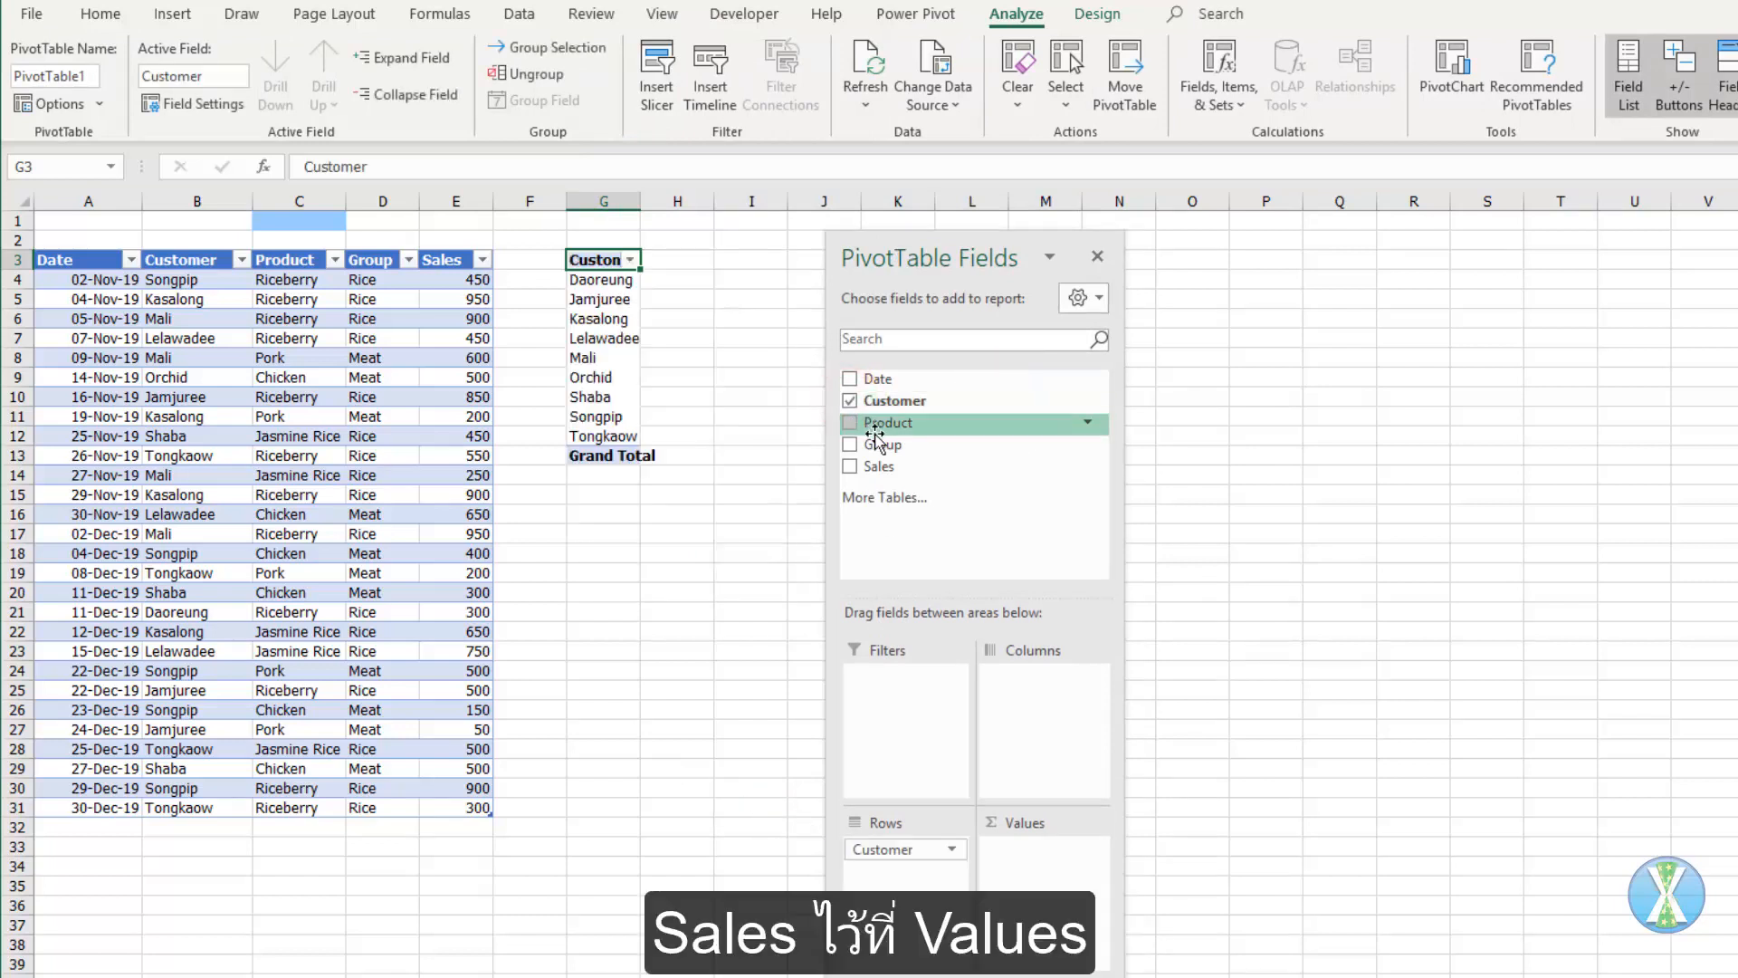
{"action": "left_click", "coordinate": [851, 467]}
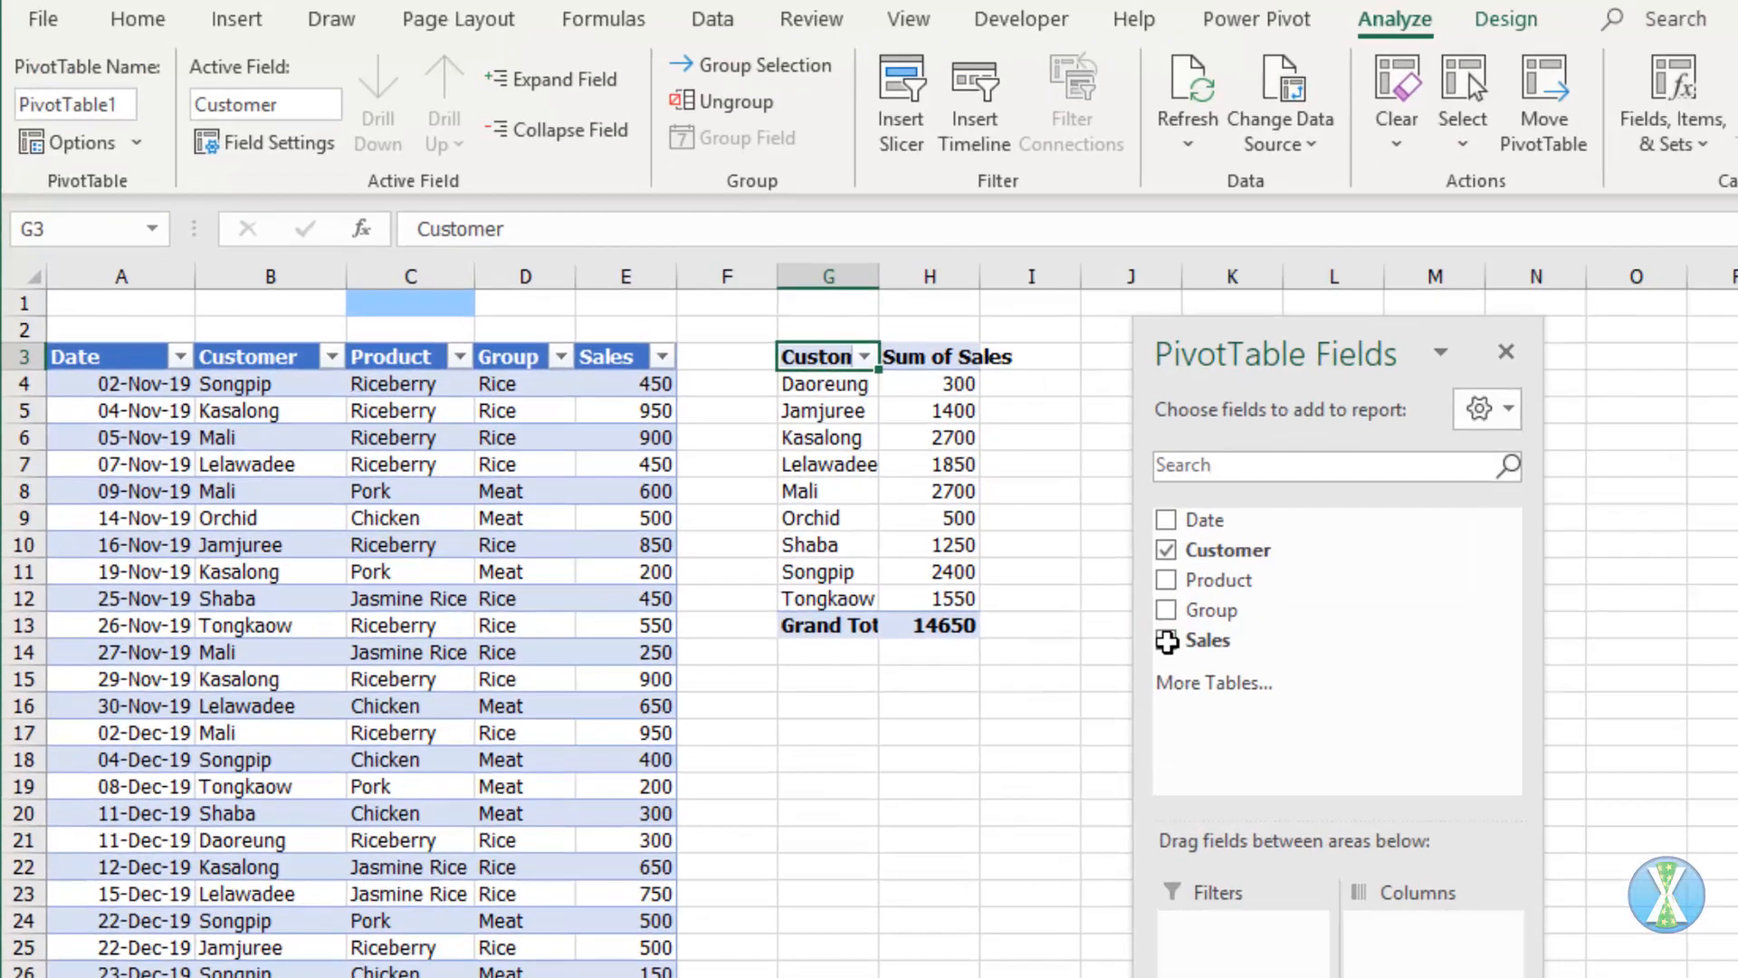
- Apply the Accounting cell format with the $ symbol and 2 decimal places to PivotTable cell H4 only
{"action": "left_click", "coordinate": [702, 281]}
{"action": "right_click", "coordinate": [985, 413]}
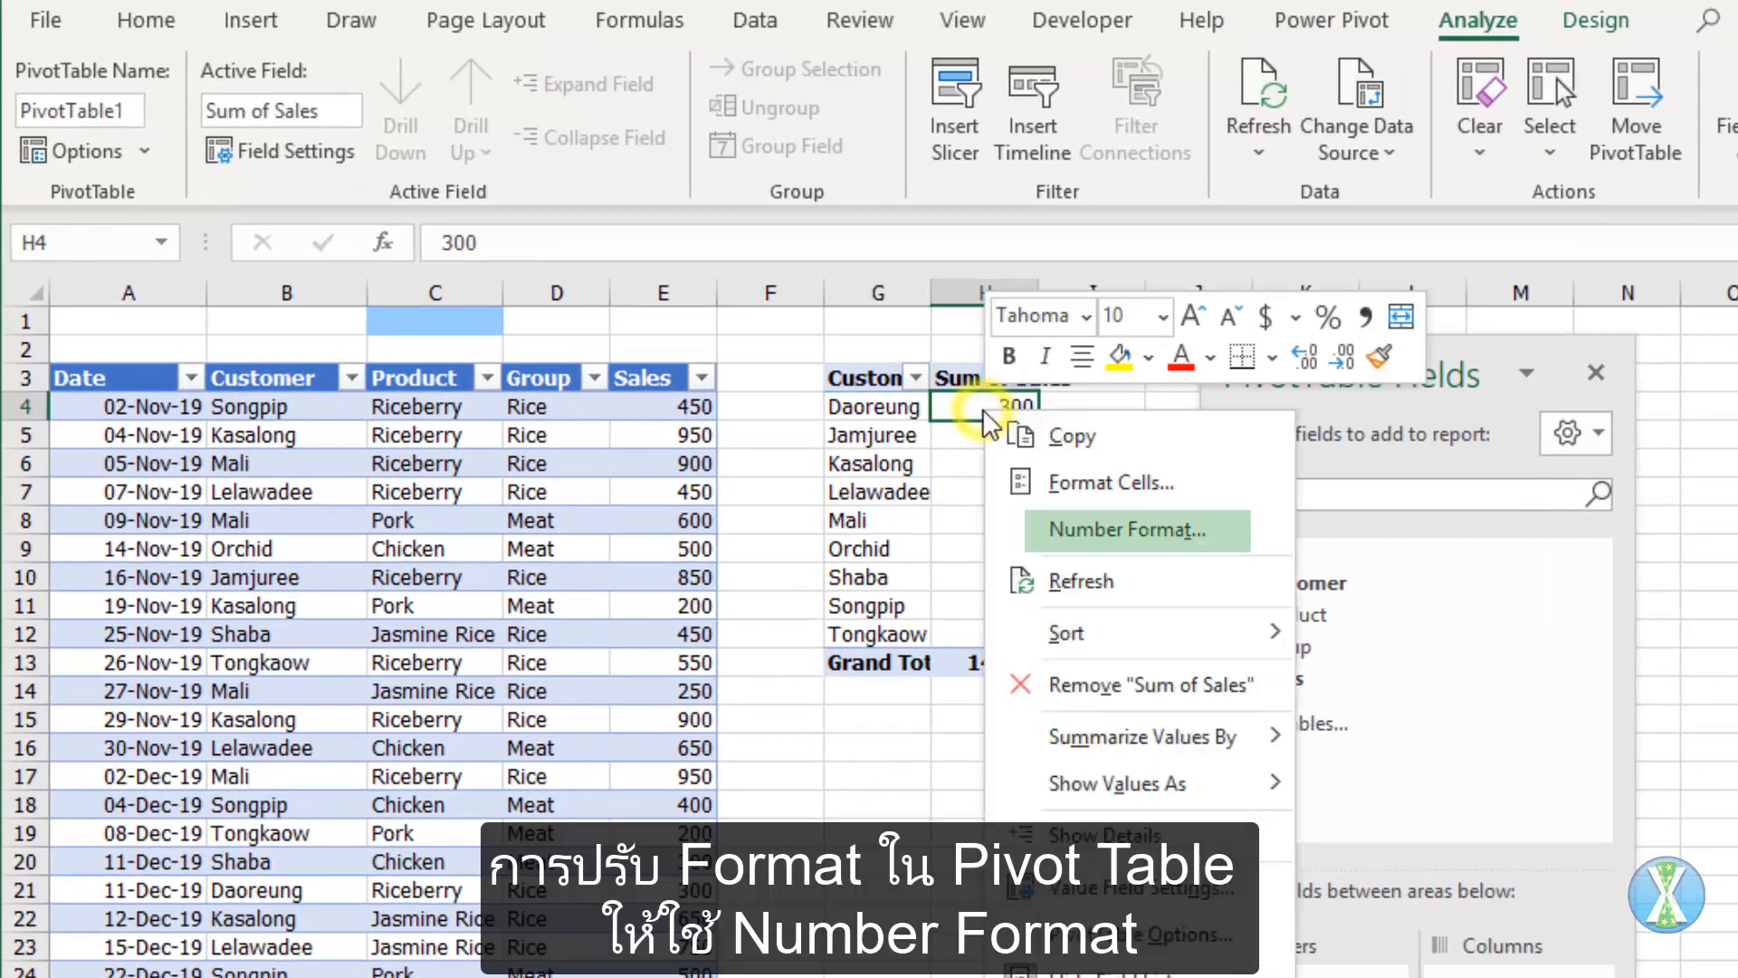
{"action": "left_click", "coordinate": [1187, 489]}
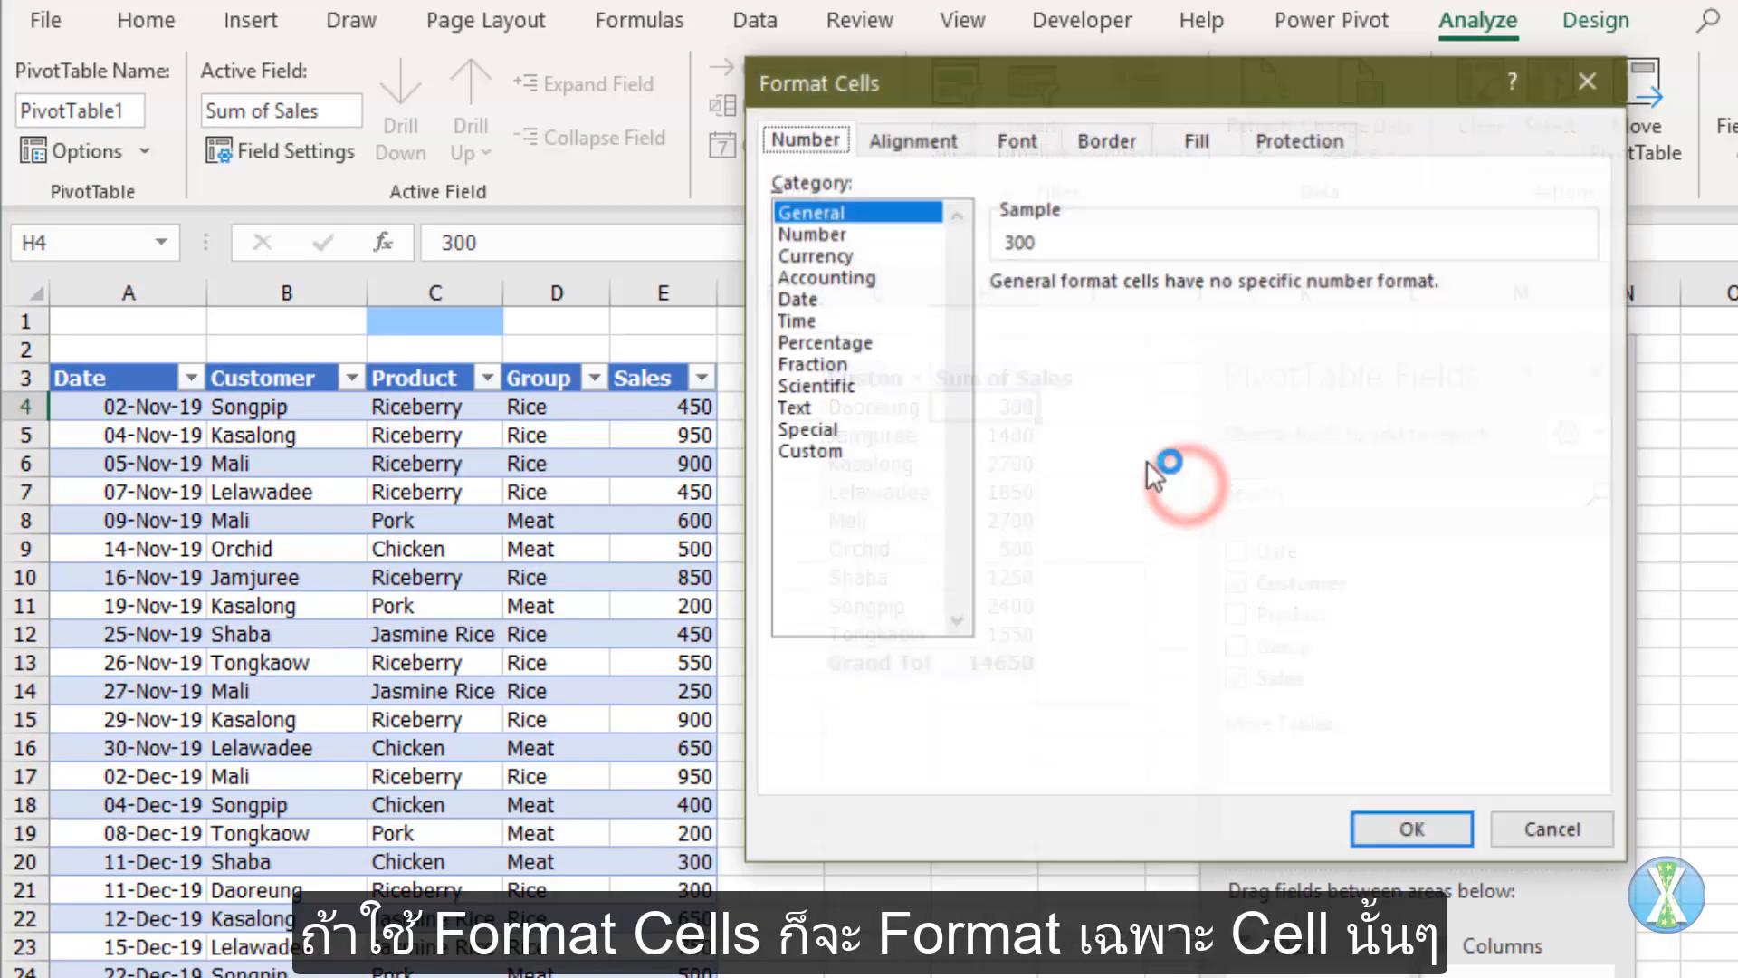
{"action": "left_click", "coordinate": [820, 276]}
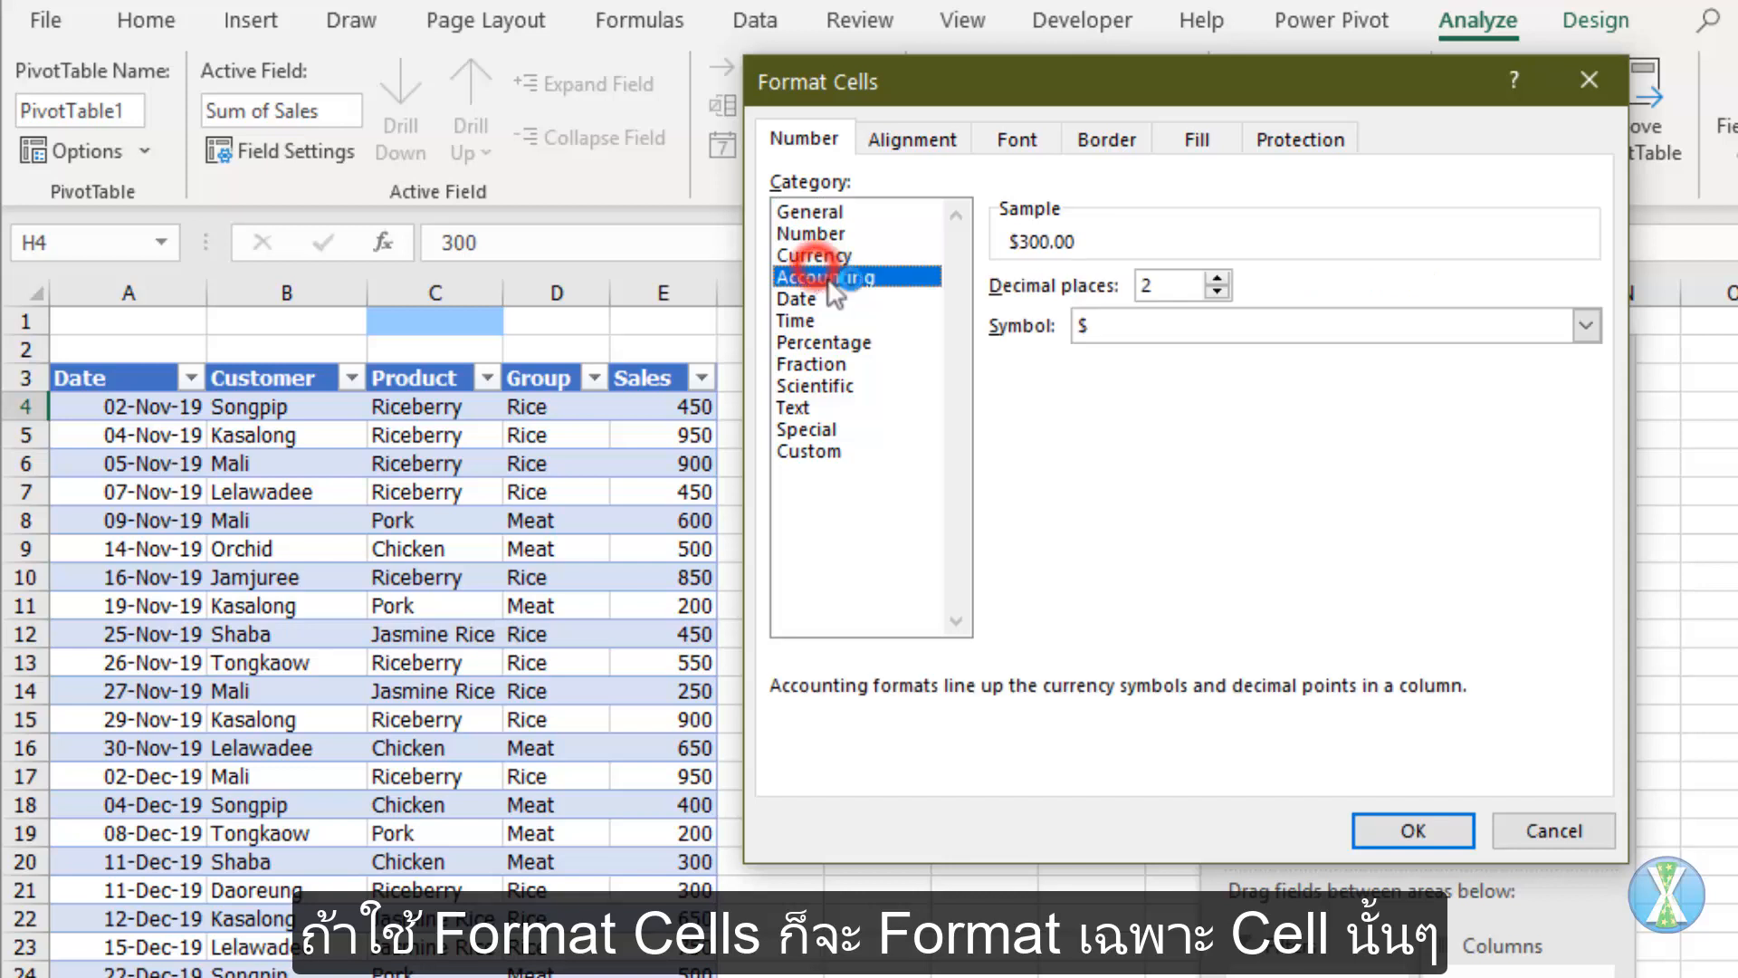
{"action": "left_click", "coordinate": [1361, 838]}
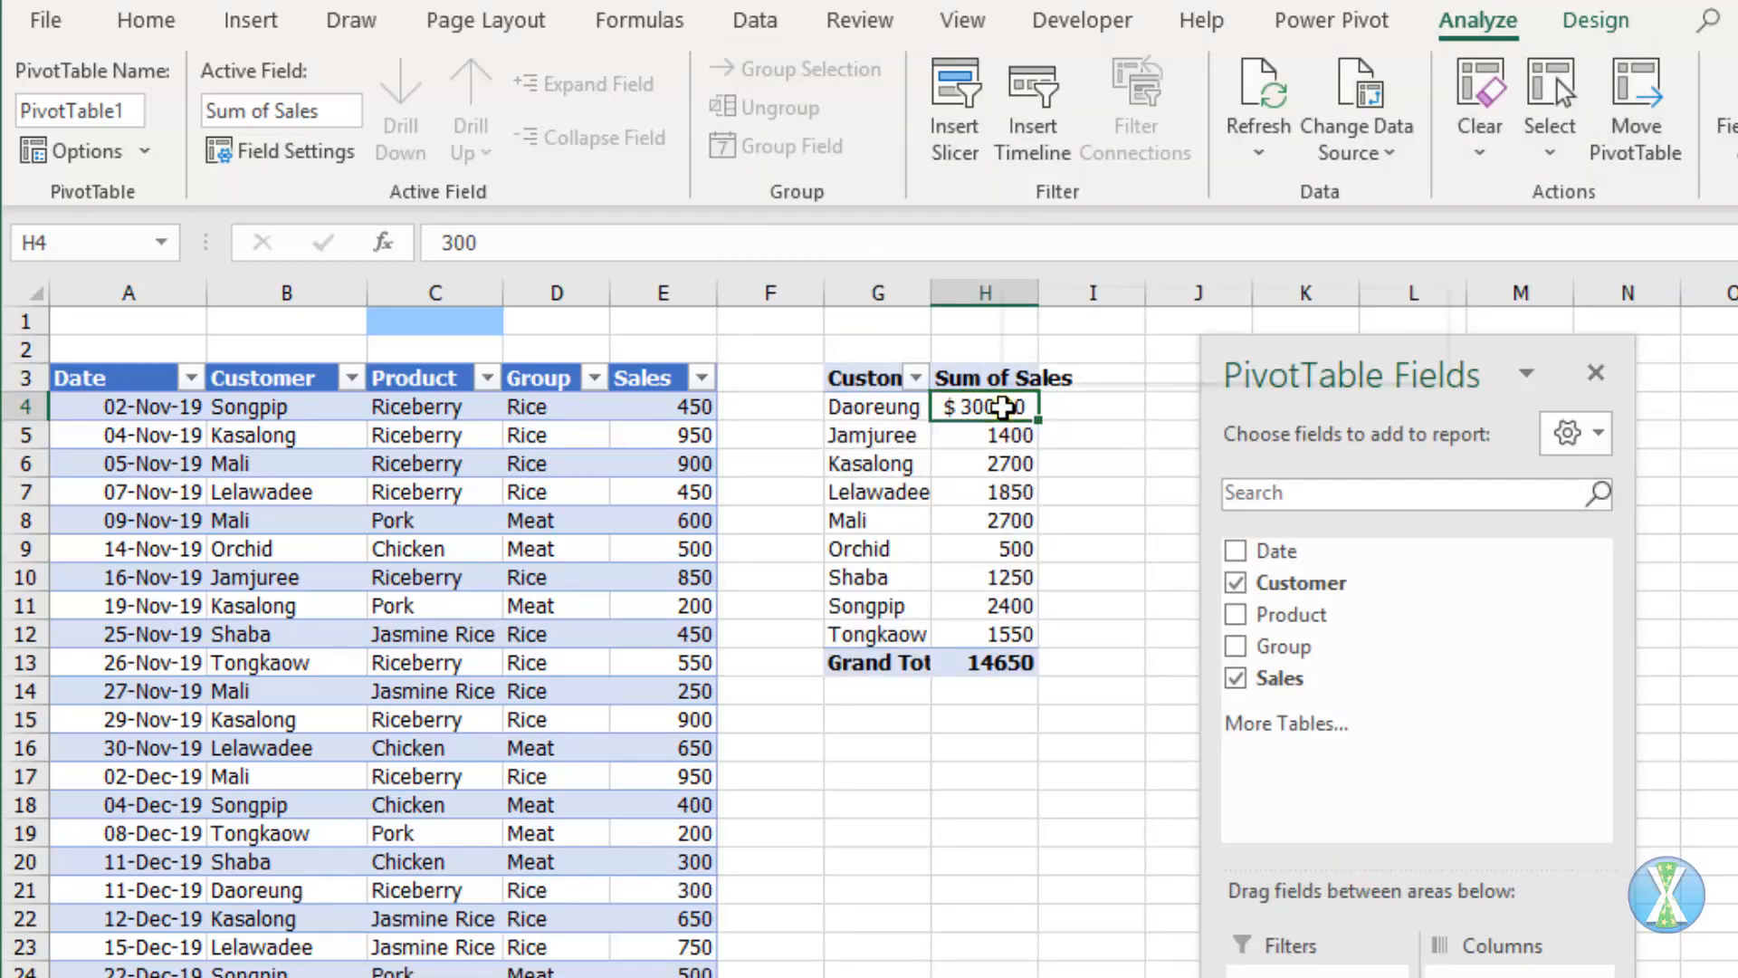
- Set the number format of the whole Sum of Sales field to Currency with no symbol and 0 decimal places
{"action": "right_click", "coordinate": [1001, 407]}
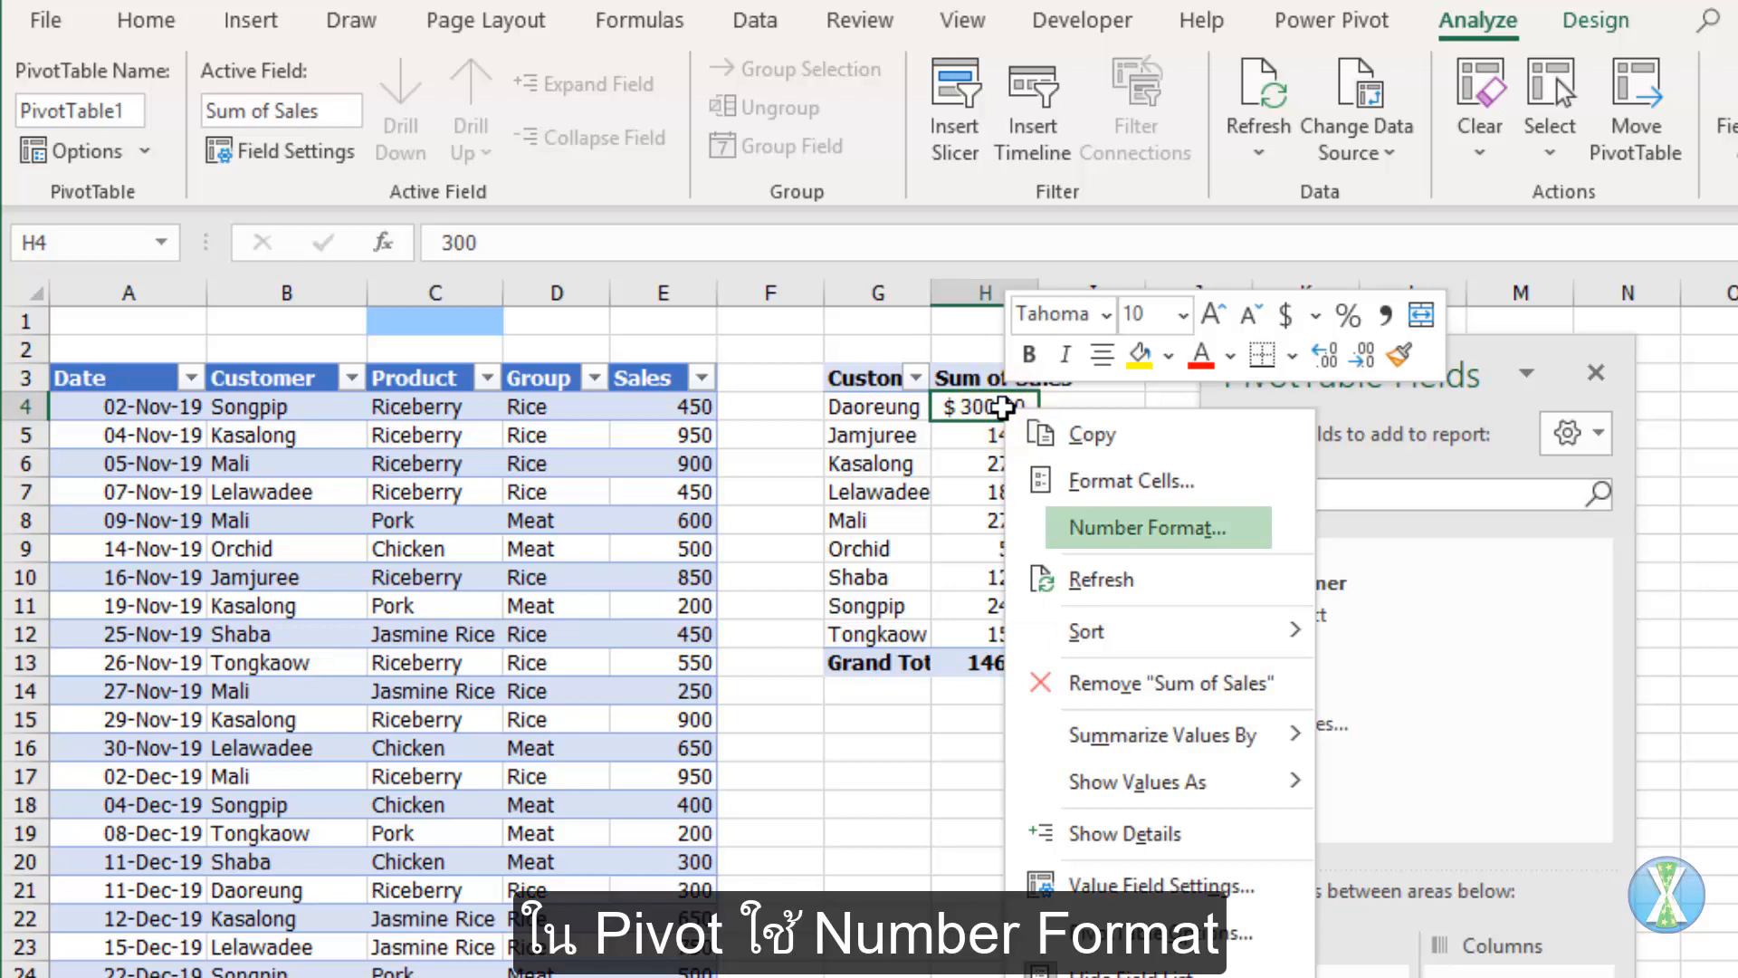
{"action": "left_click", "coordinate": [1230, 534]}
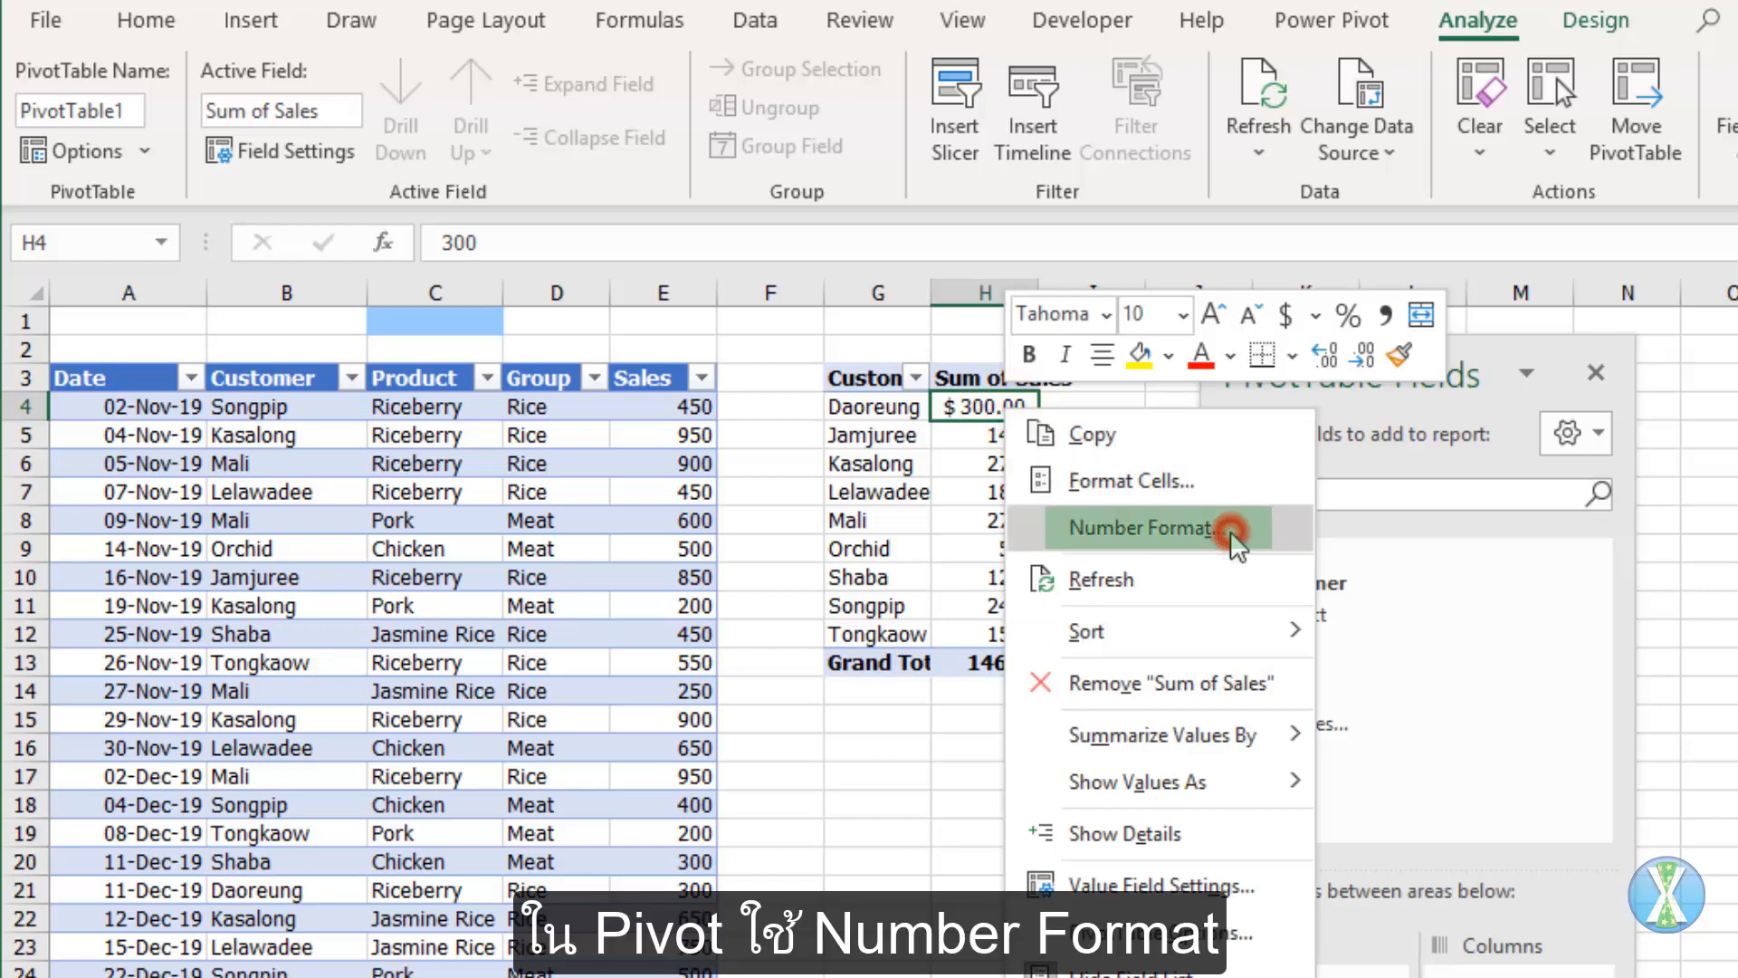
{"action": "left_click", "coordinate": [892, 303]}
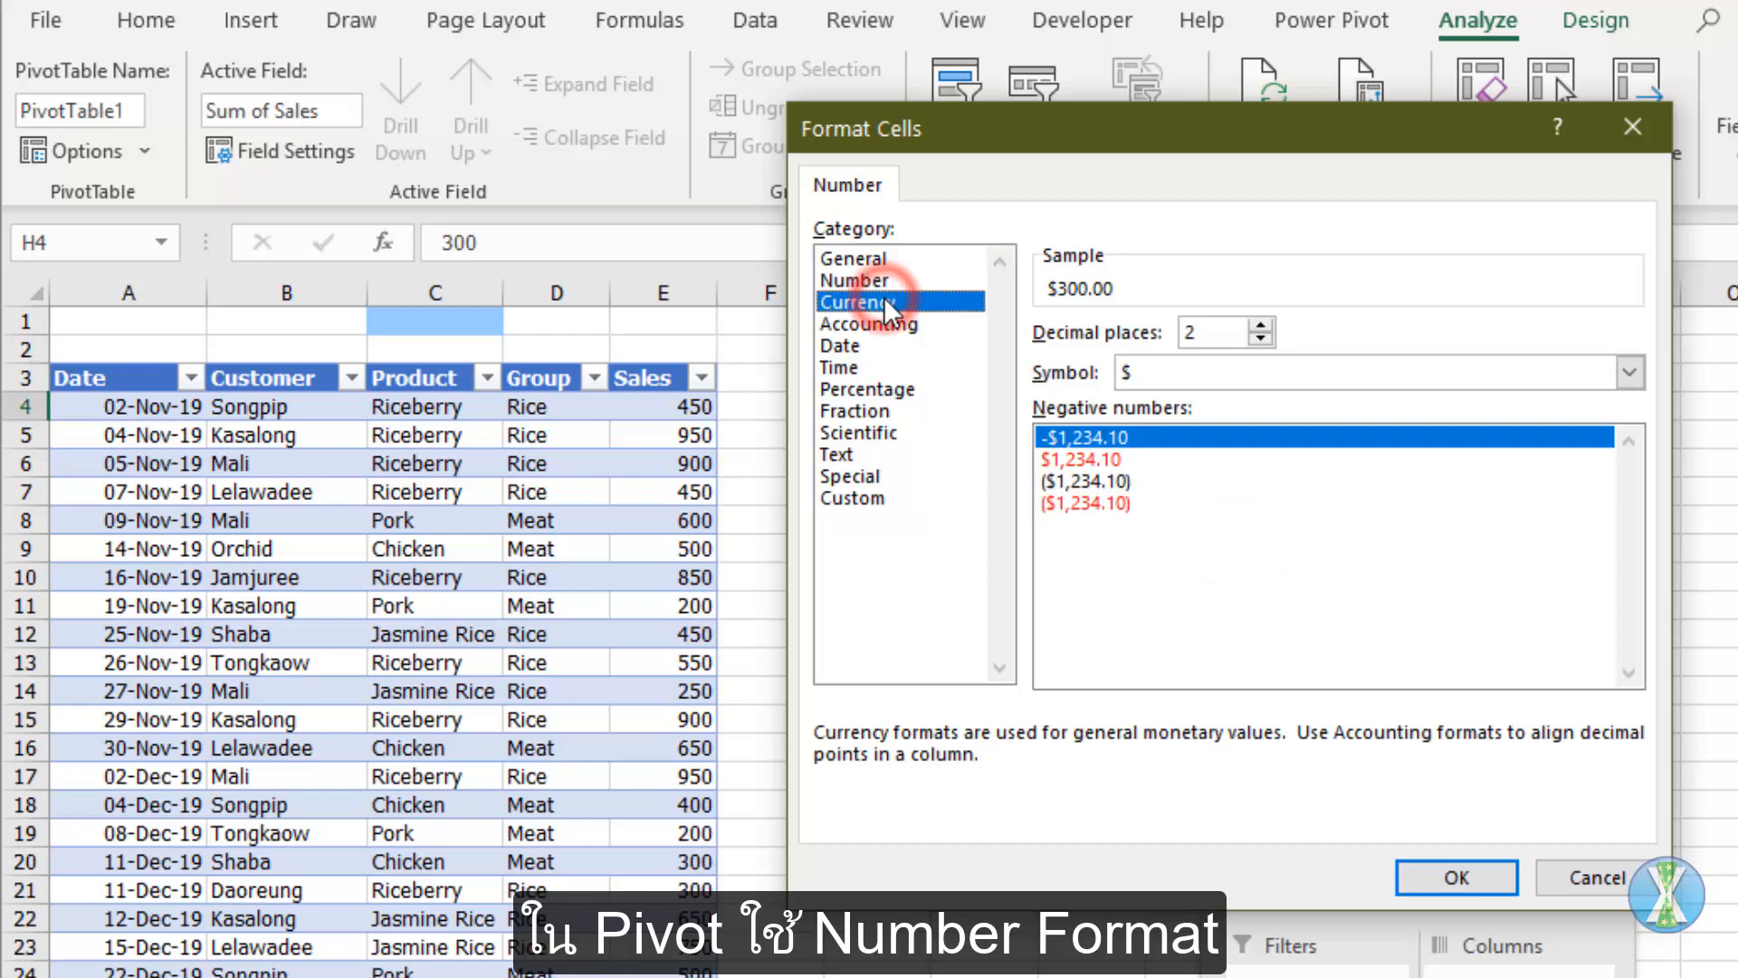
{"action": "left_click", "coordinate": [1154, 371]}
{"action": "left_click", "coordinate": [1147, 393]}
{"action": "left_click", "coordinate": [1260, 339]}
{"action": "left_click", "coordinate": [1260, 340]}
{"action": "left_click", "coordinate": [1449, 880]}
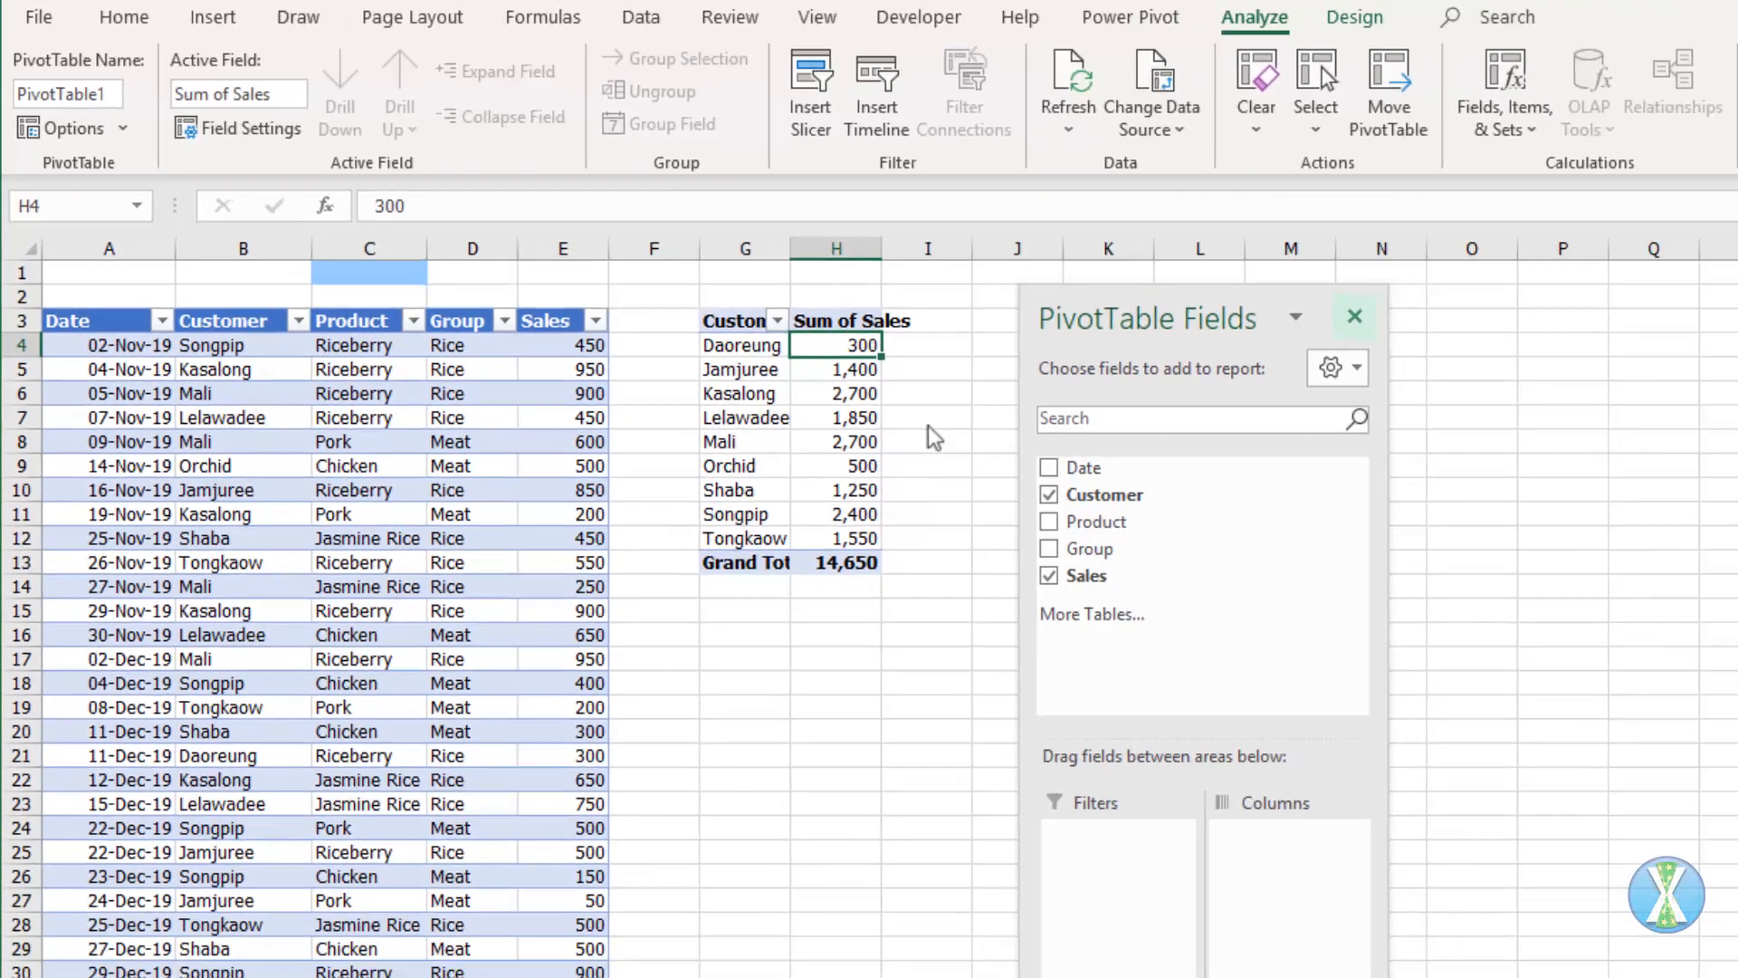
{"action": "left_click", "coordinate": [1100, 492]}
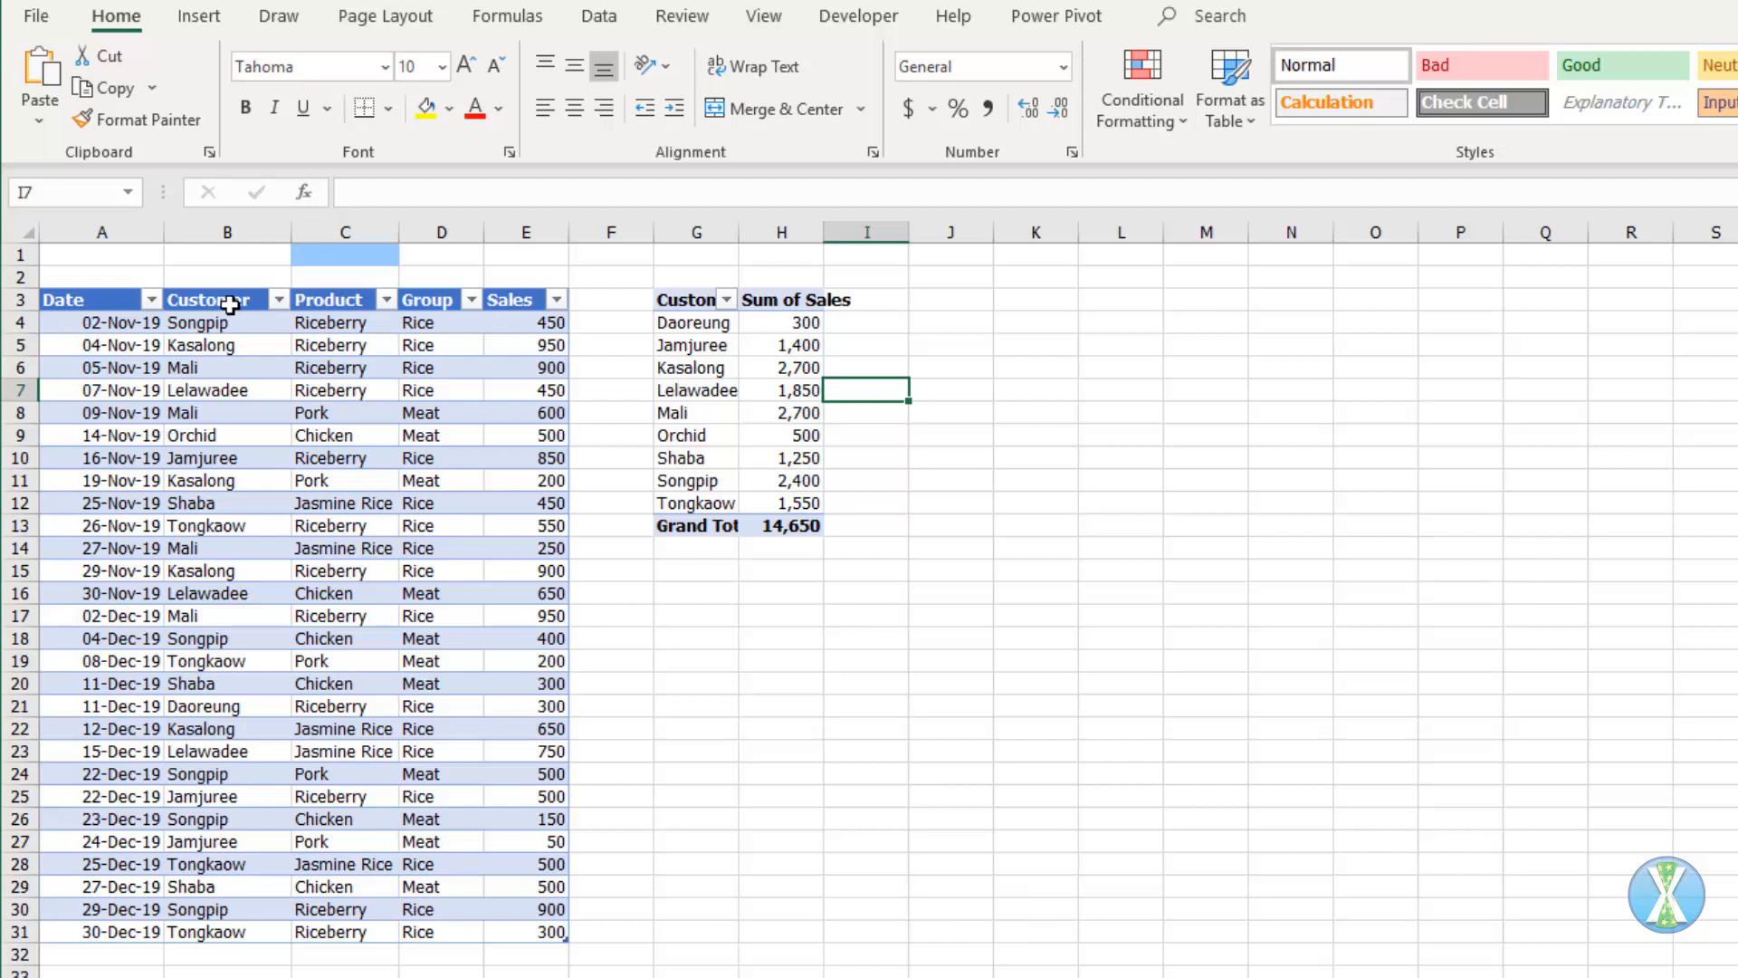
- Copy the Customer column with its header (B3:B31) and paste it as values starting at cell J3
{"action": "left_click_drag", "start_coordinate": [230, 305], "coordinate": [227, 932]}
{"action": "key", "text": "ctrl+c"}
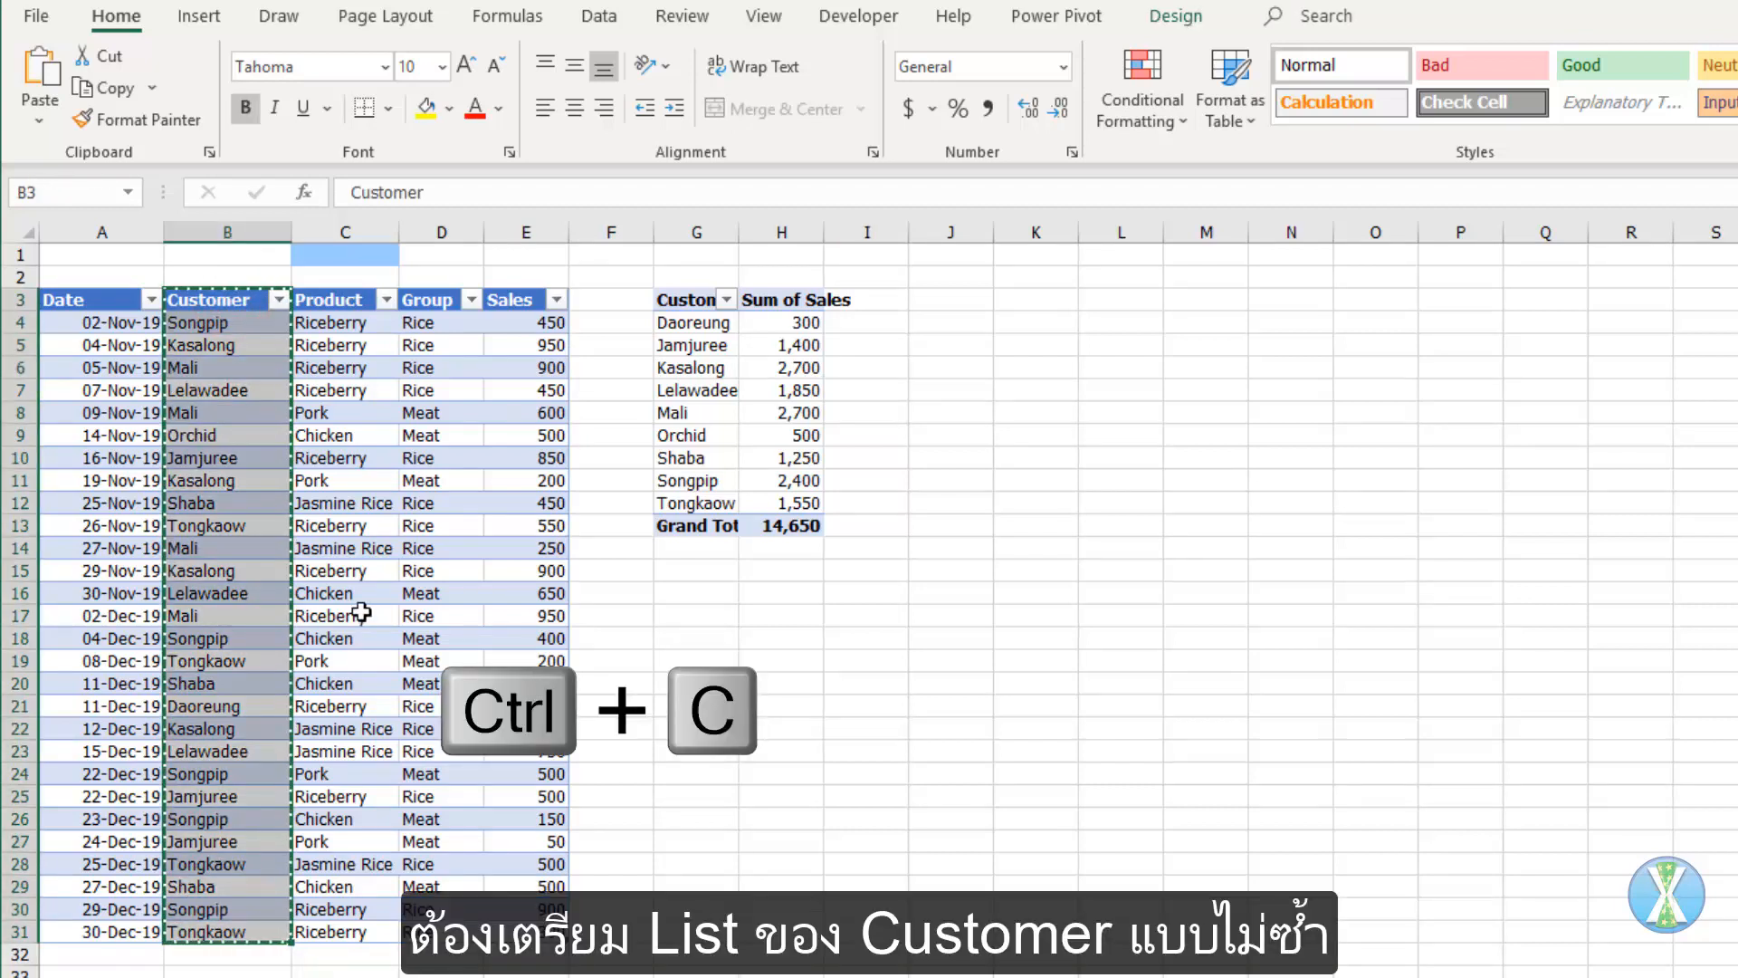
{"action": "left_click", "coordinate": [942, 306]}
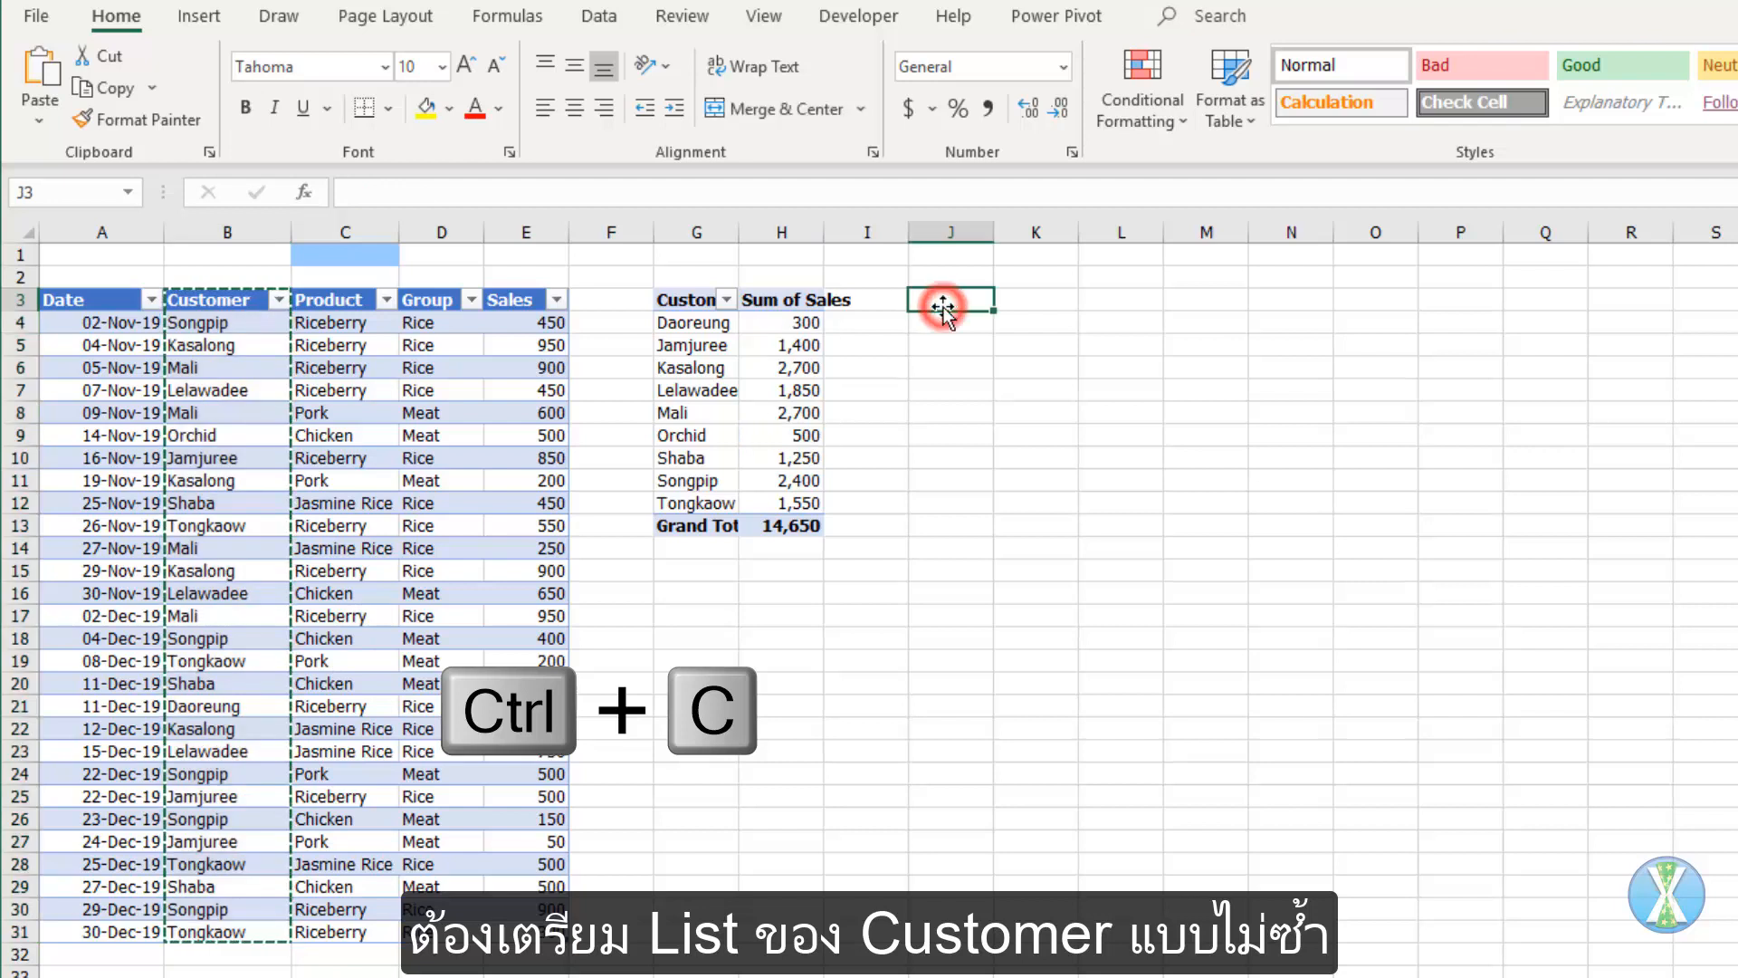
{"action": "key", "text": "ctrl+alt+v"}
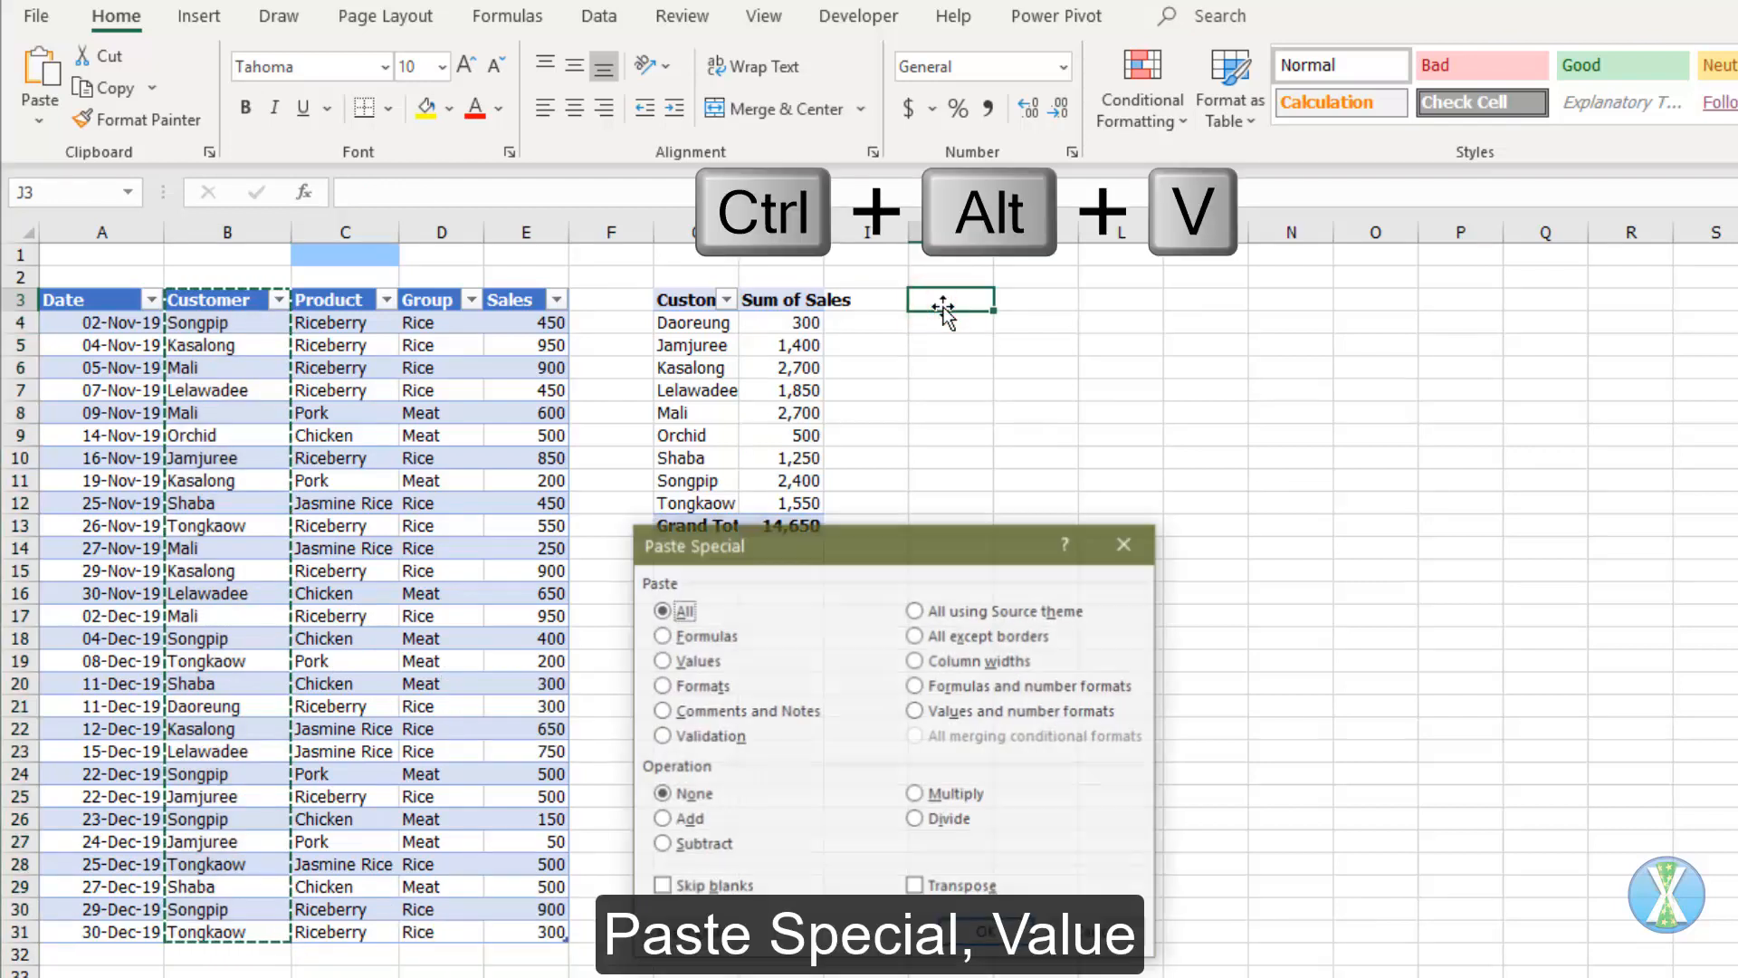
{"action": "key", "text": "v"}
{"action": "key", "text": "Return"}
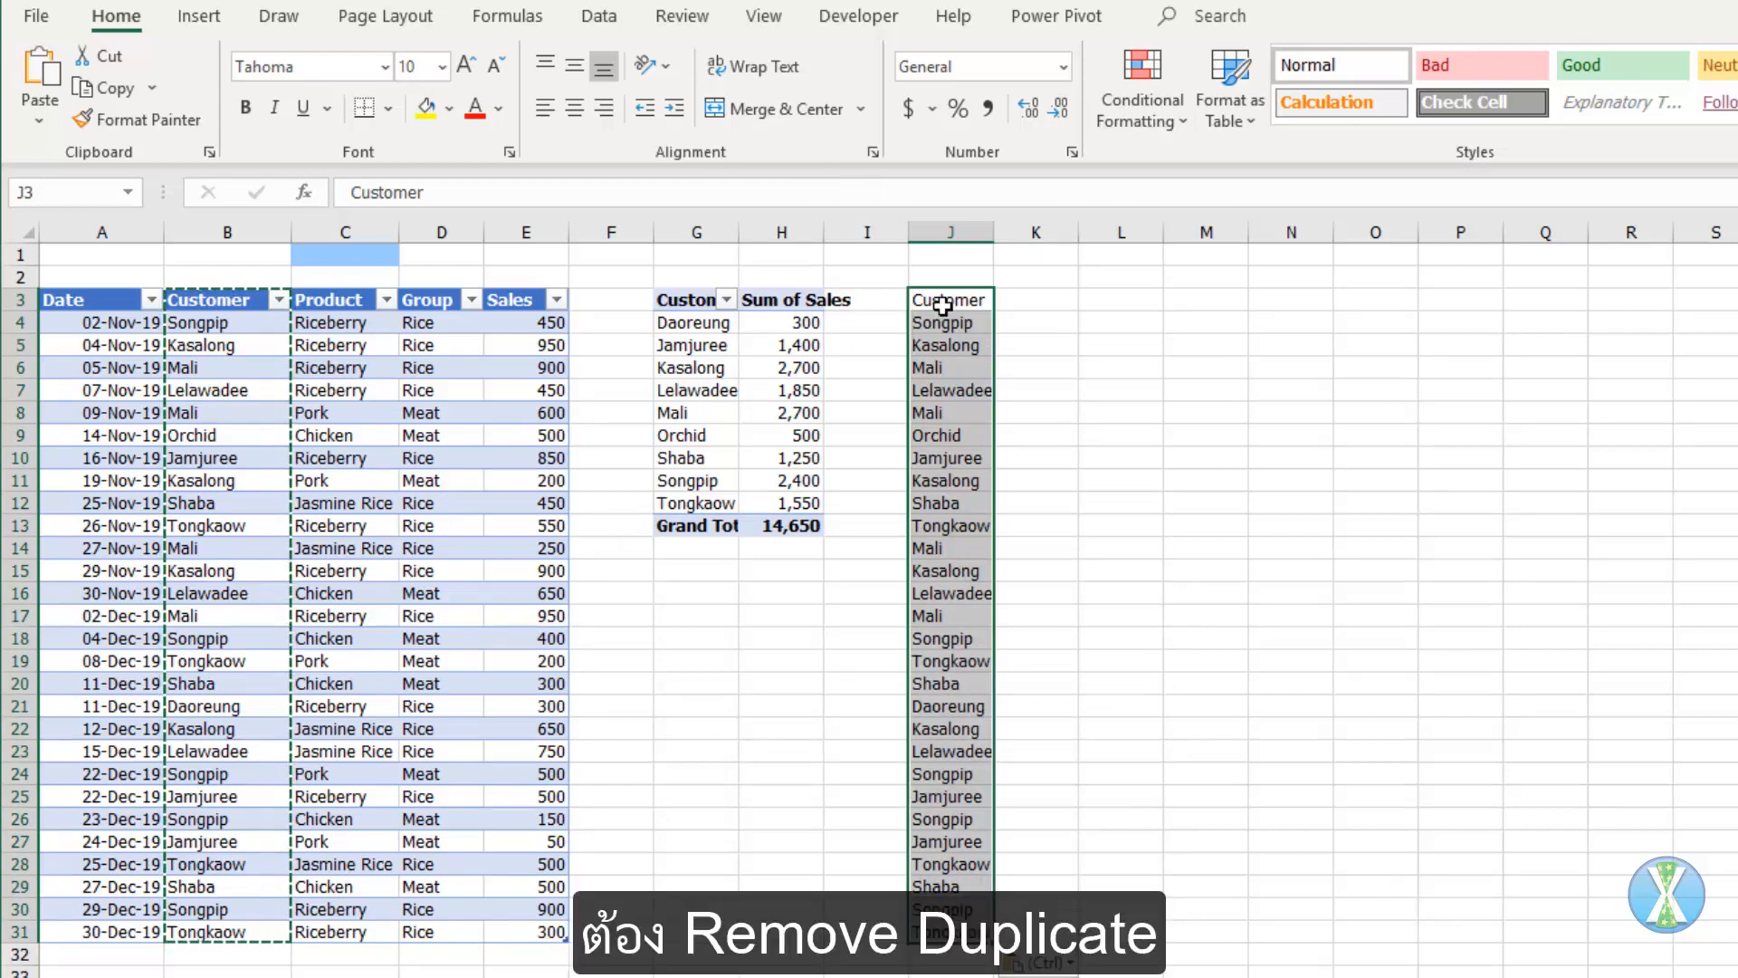
- Remove the duplicates from the pasted customer list in column J
{"action": "key", "text": "alt"}
{"action": "key", "text": "a"}
{"action": "key", "text": "m"}
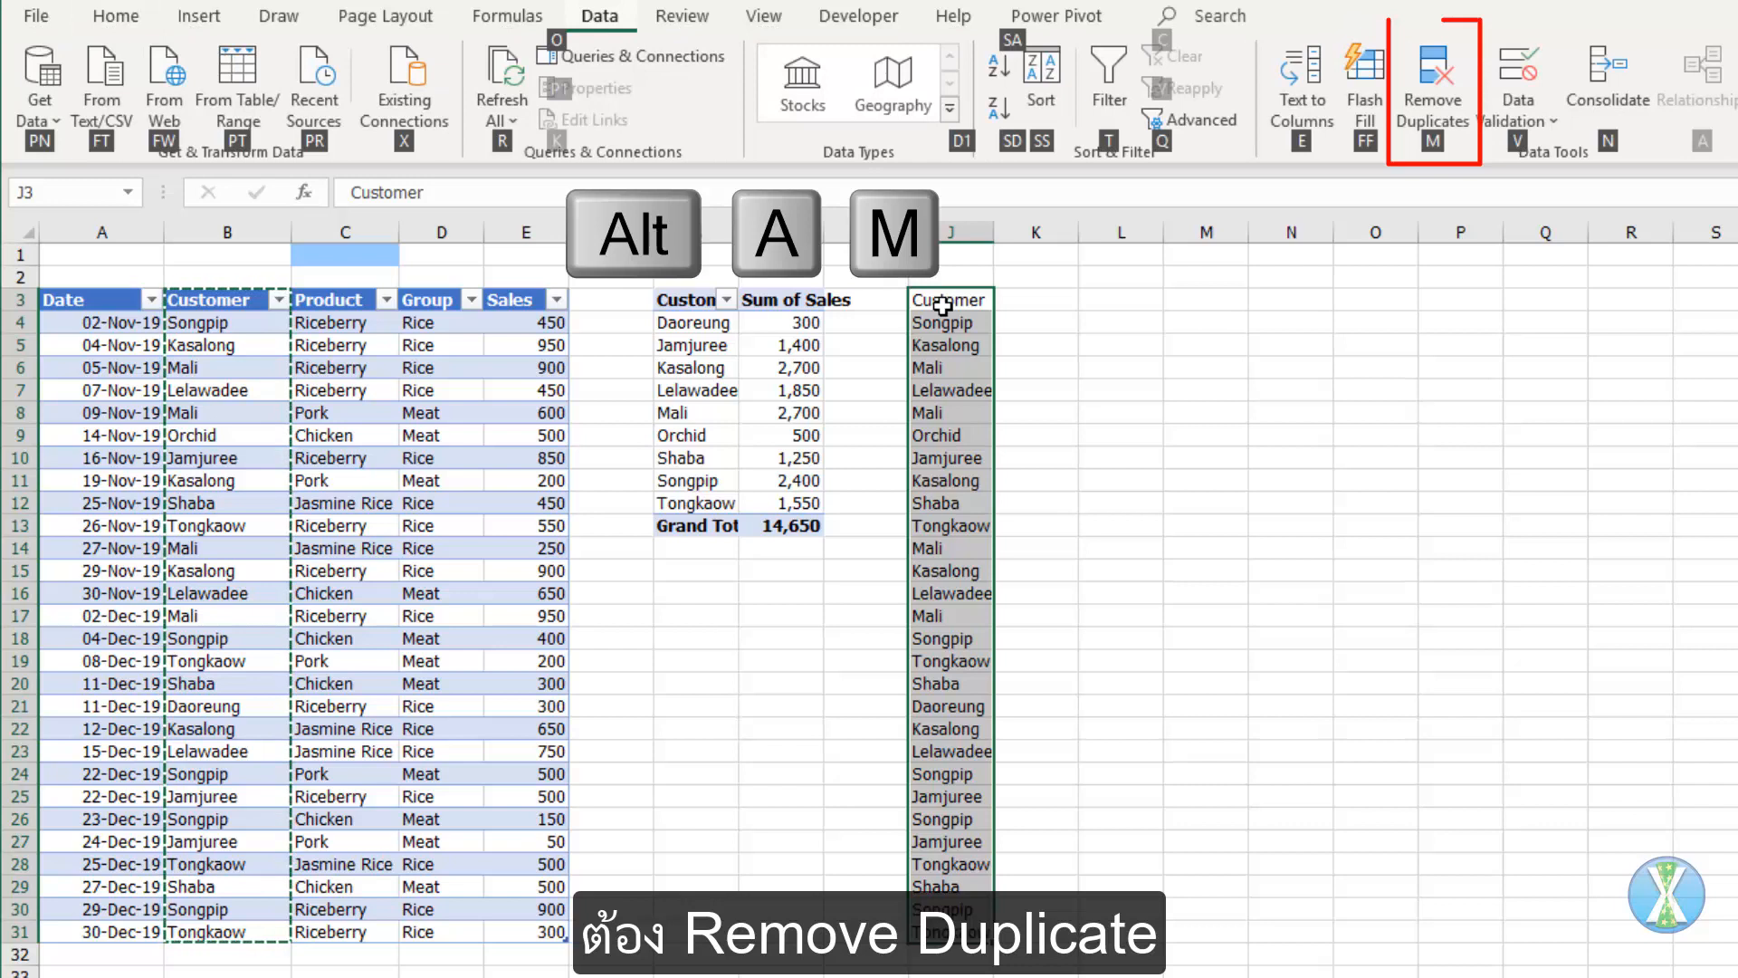
{"action": "left_click", "coordinate": [993, 914]}
{"action": "key", "text": "Return"}
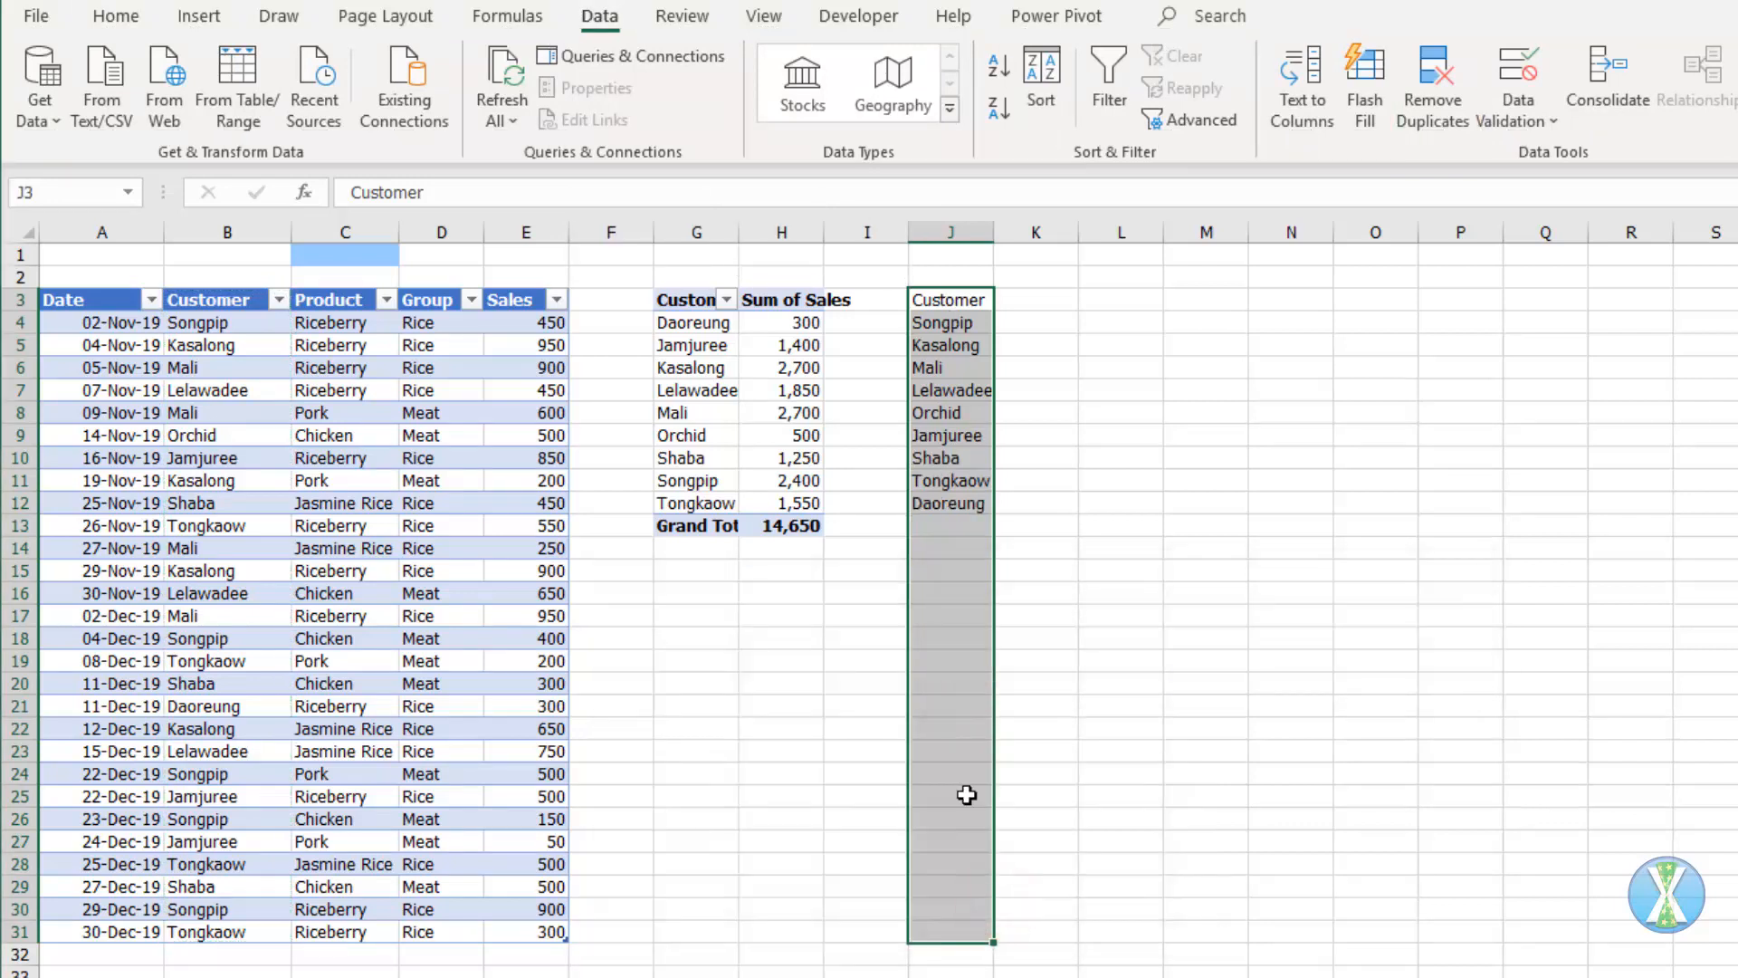
{"action": "left_click", "coordinate": [895, 556]}
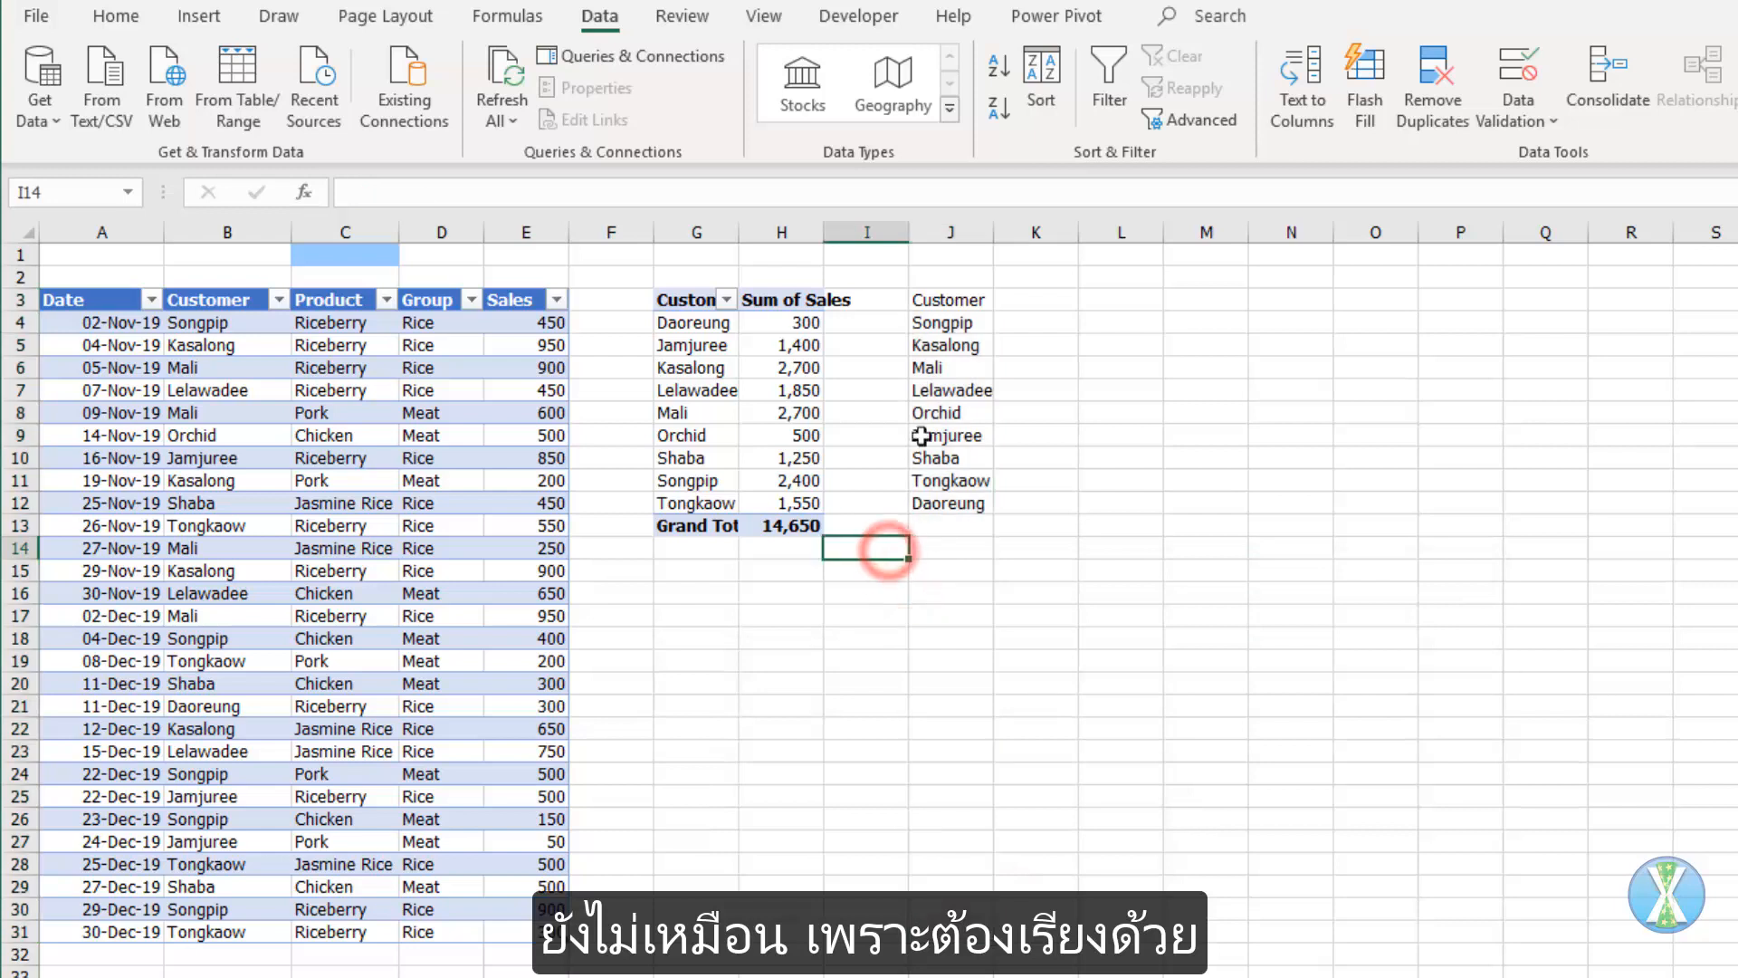
- Sort the customer list in column J from A to Z
{"action": "left_click", "coordinate": [959, 301]}
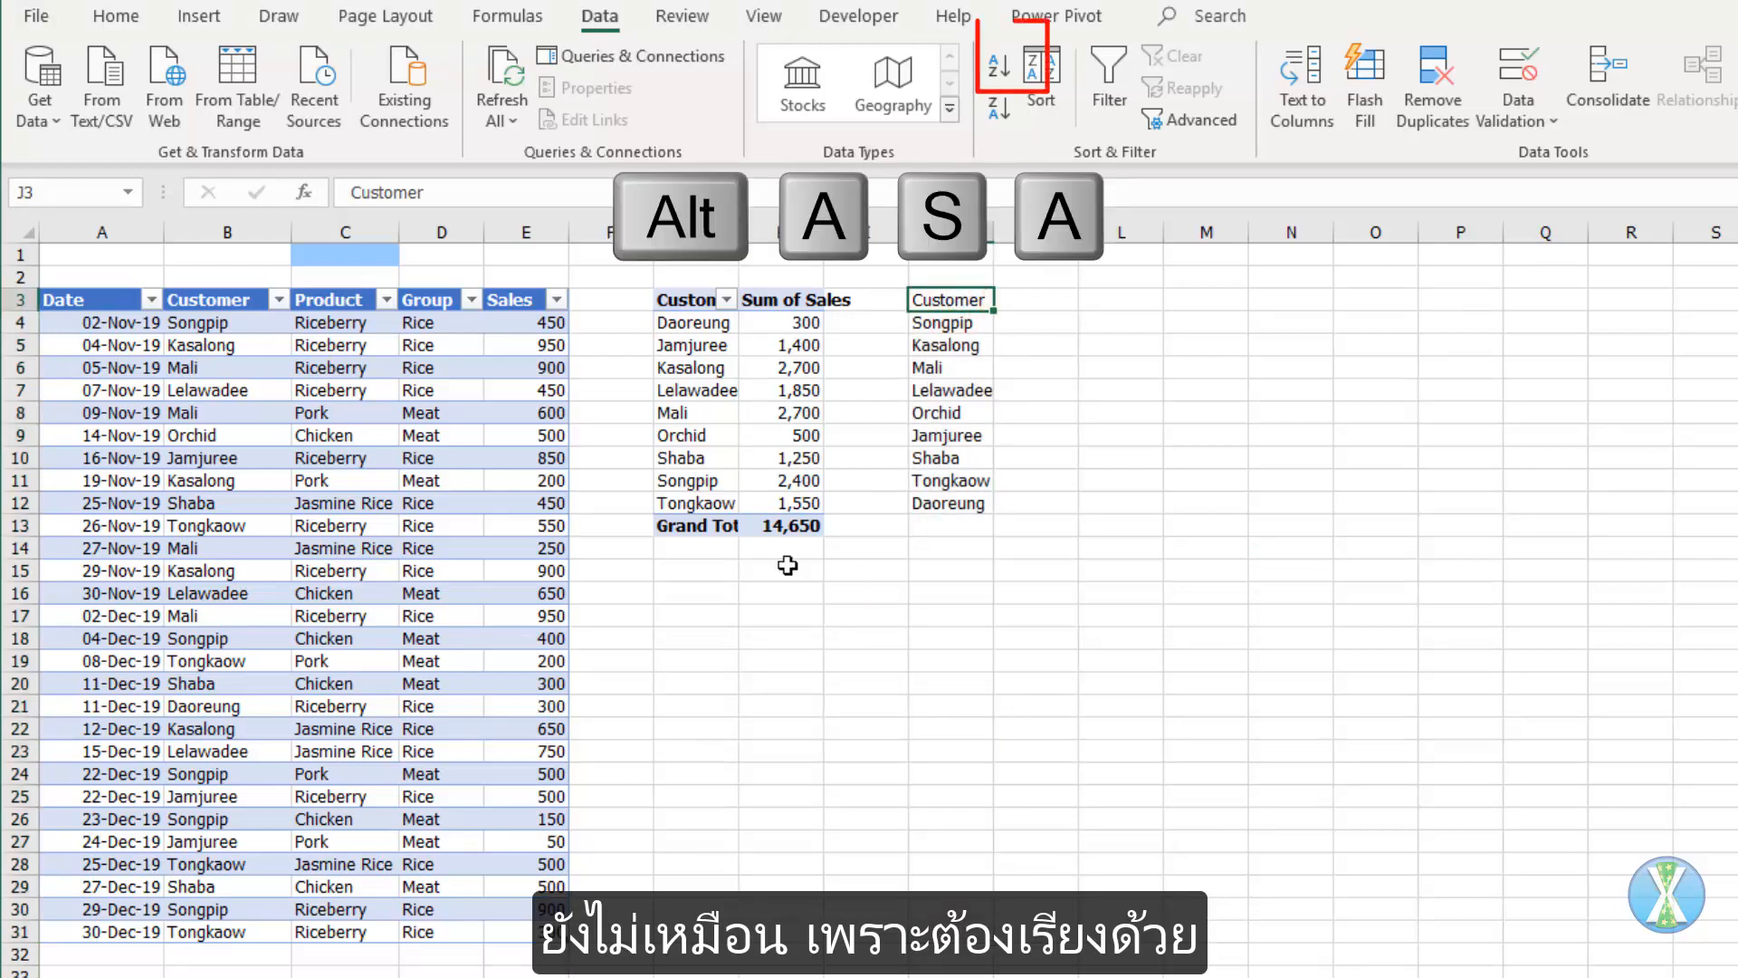
{"action": "key", "text": "alt+a"}
{"action": "key", "text": "s"}
{"action": "key", "text": "a"}
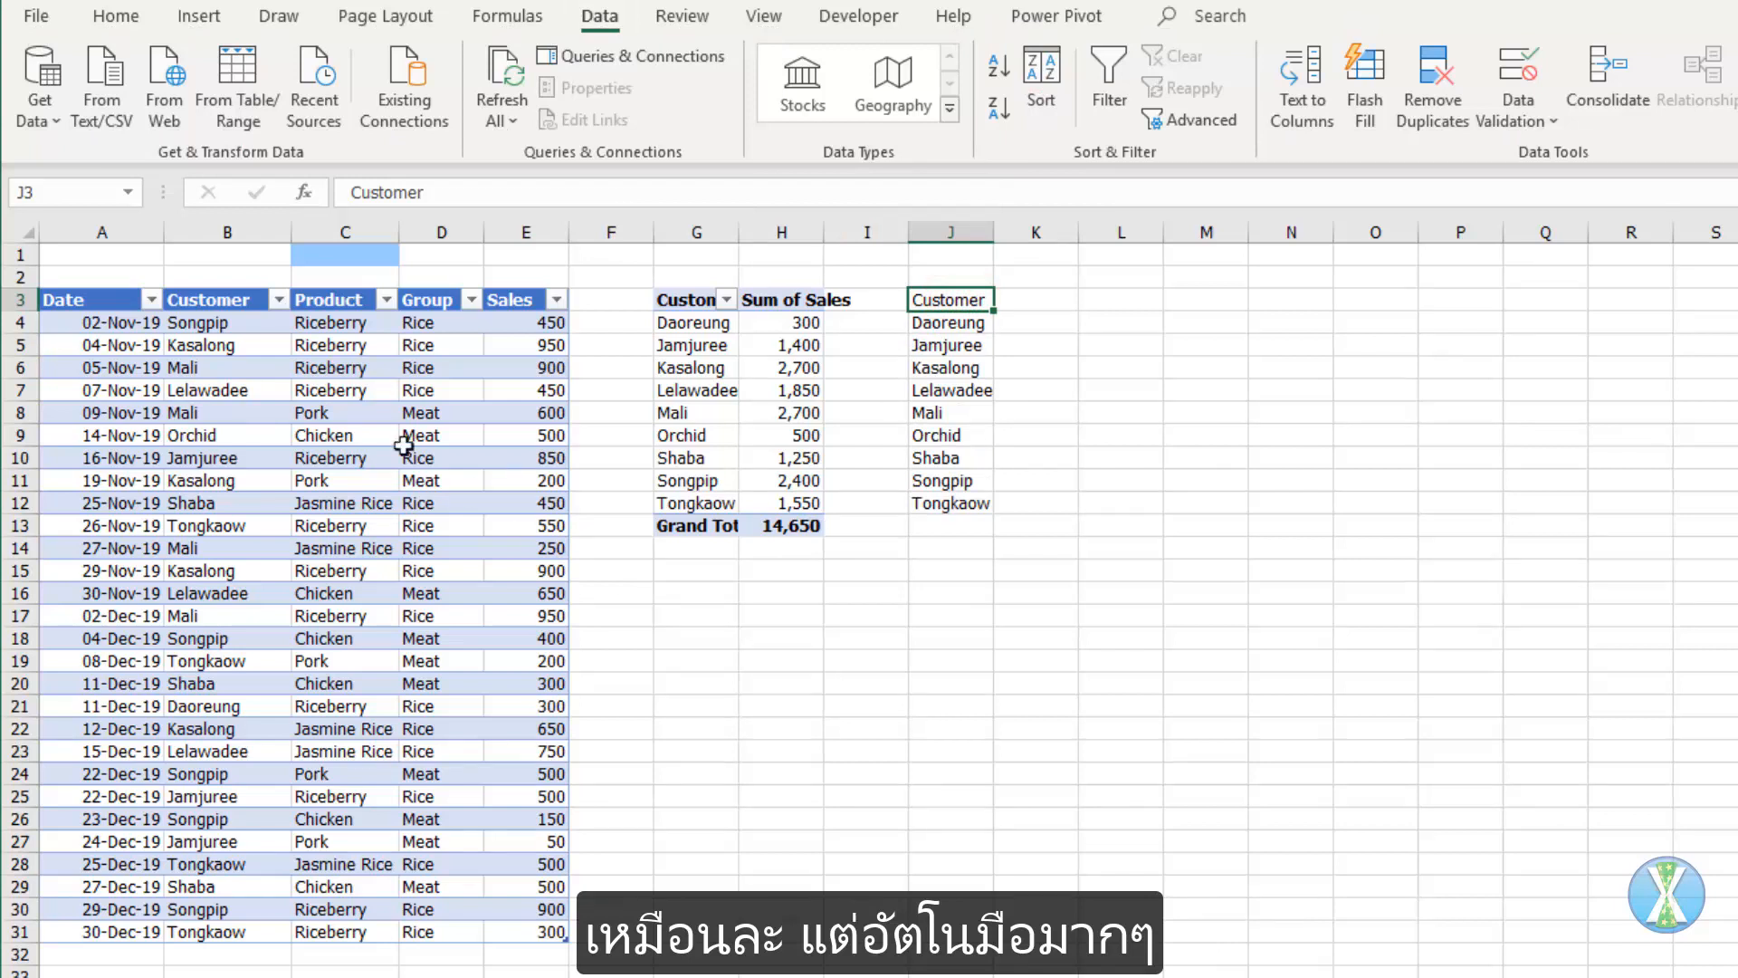
- Replace the customer name in cell B4 of the SalesData table with a new customer's name
{"action": "left_click", "coordinate": [230, 328]}
{"action": "type", "text": "Bua"}
{"action": "key", "text": "ctrl+Return"}
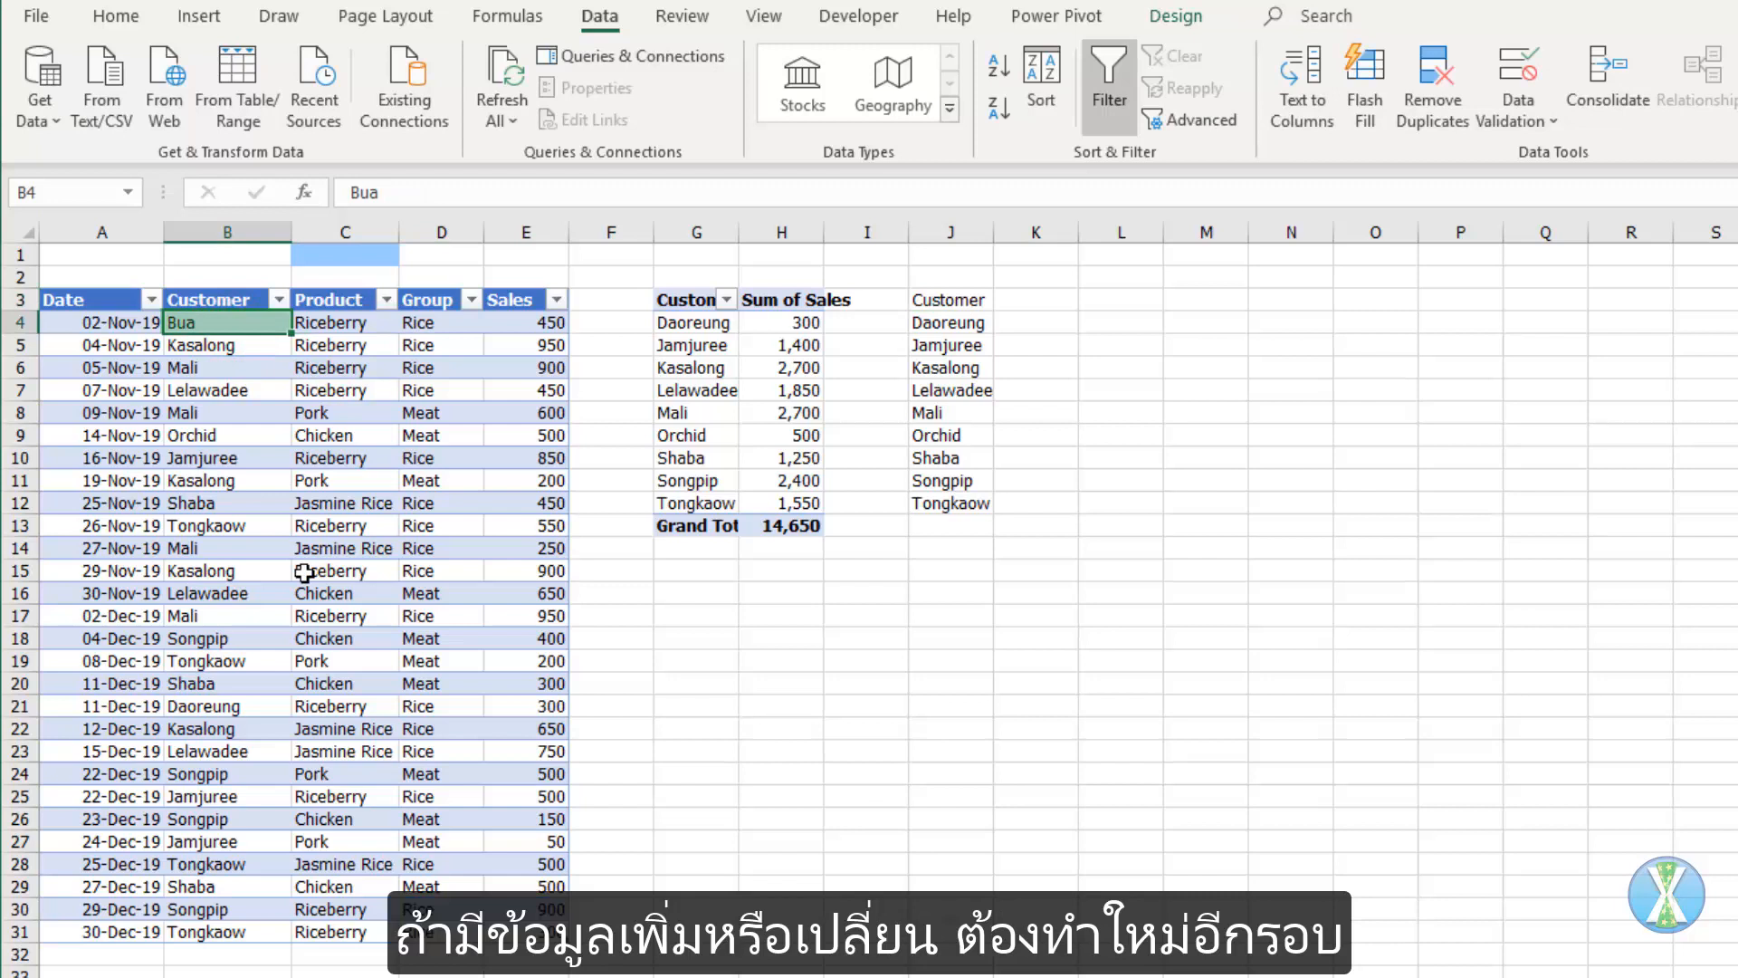
- Refresh the PivotTable with the changed source data and move its field list away from column J
{"action": "right_click", "coordinate": [805, 481]}
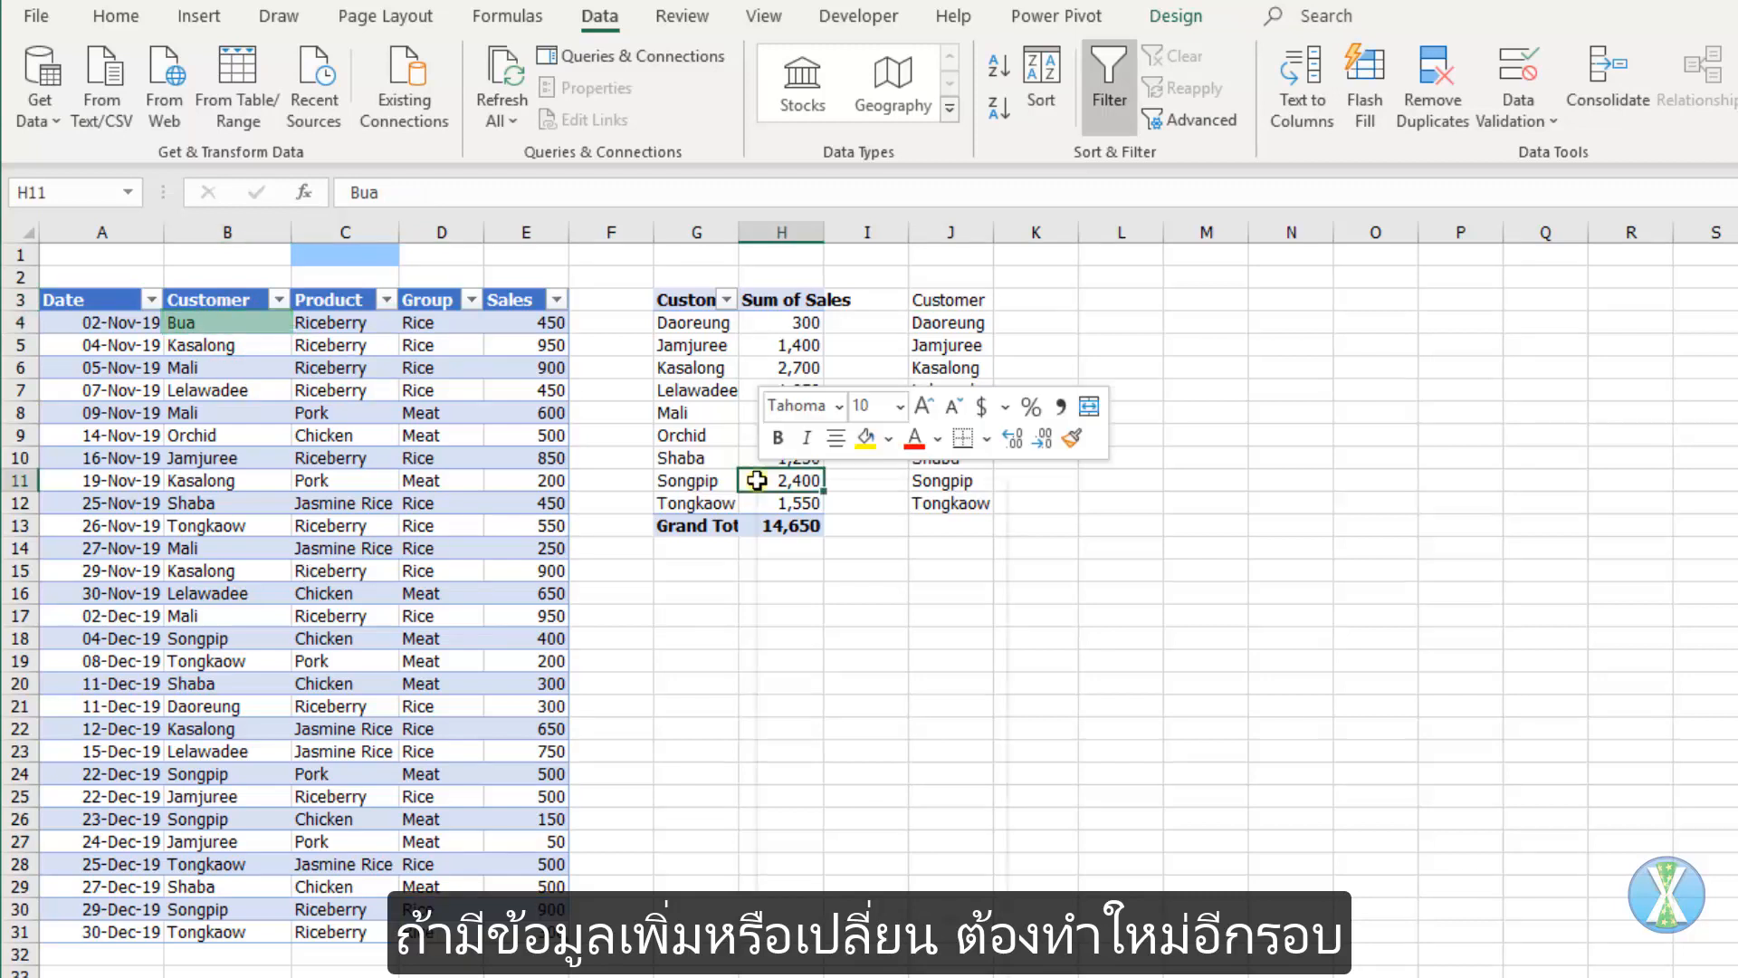
{"action": "left_click", "coordinate": [831, 608]}
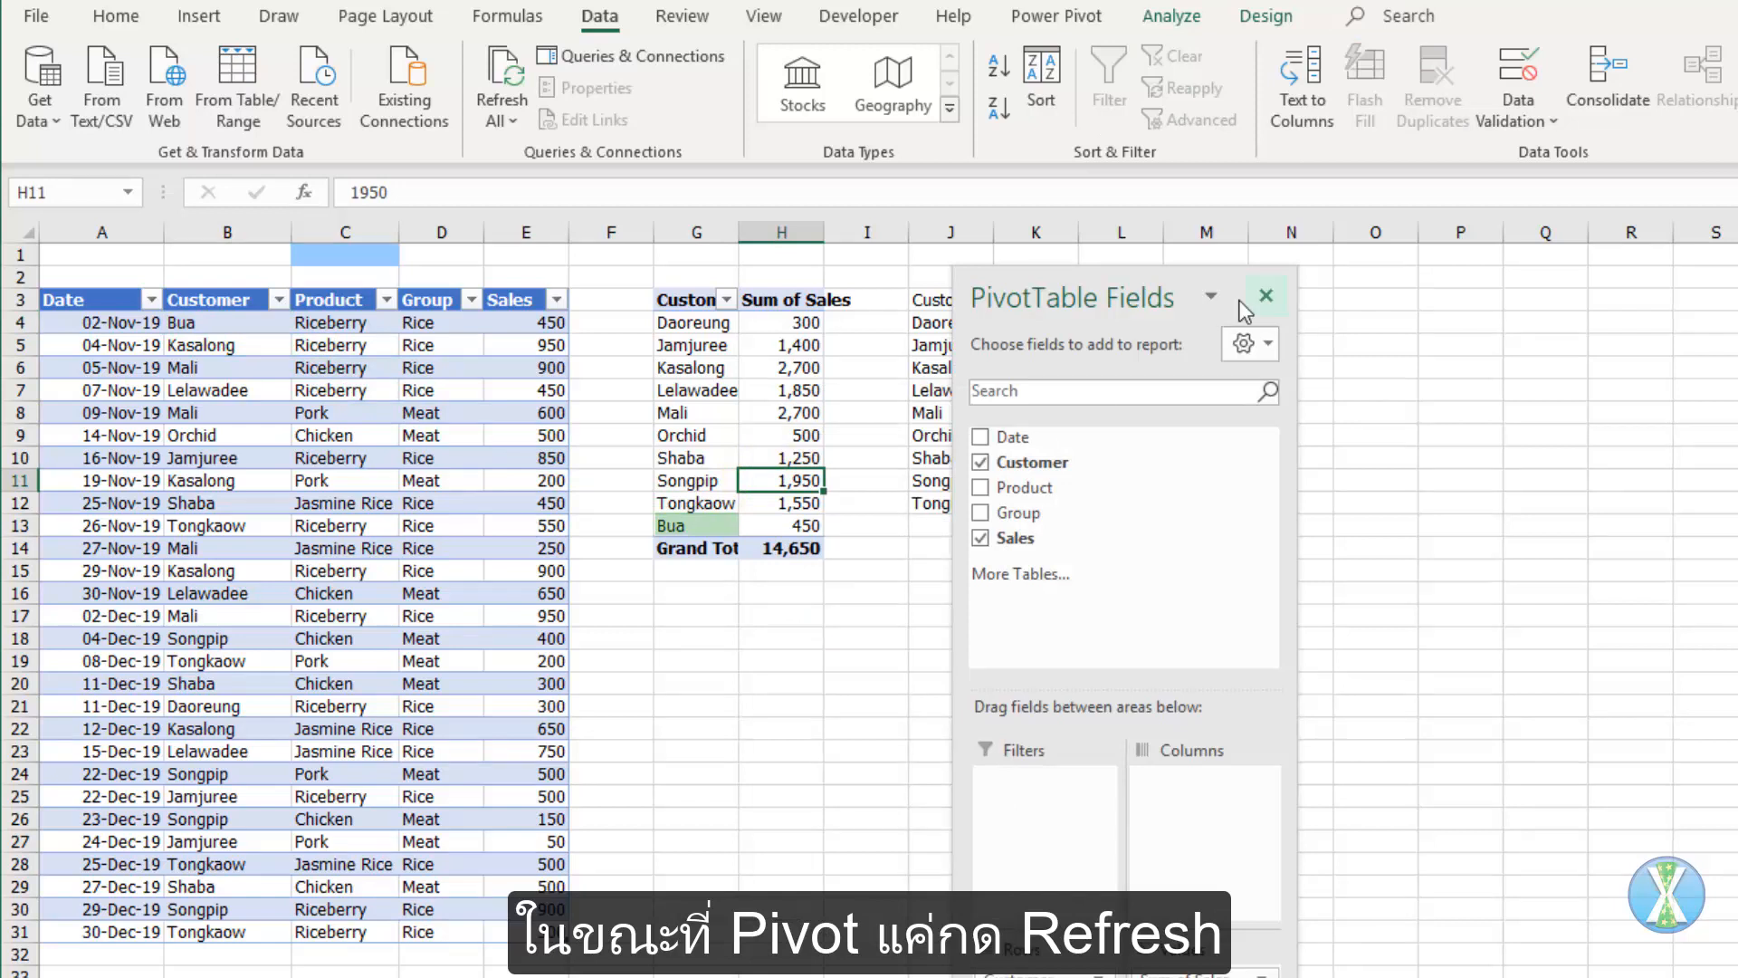
{"action": "left_click_drag", "start_coordinate": [1174, 302], "coordinate": [1416, 299]}
{"action": "left_click", "coordinate": [962, 304]}
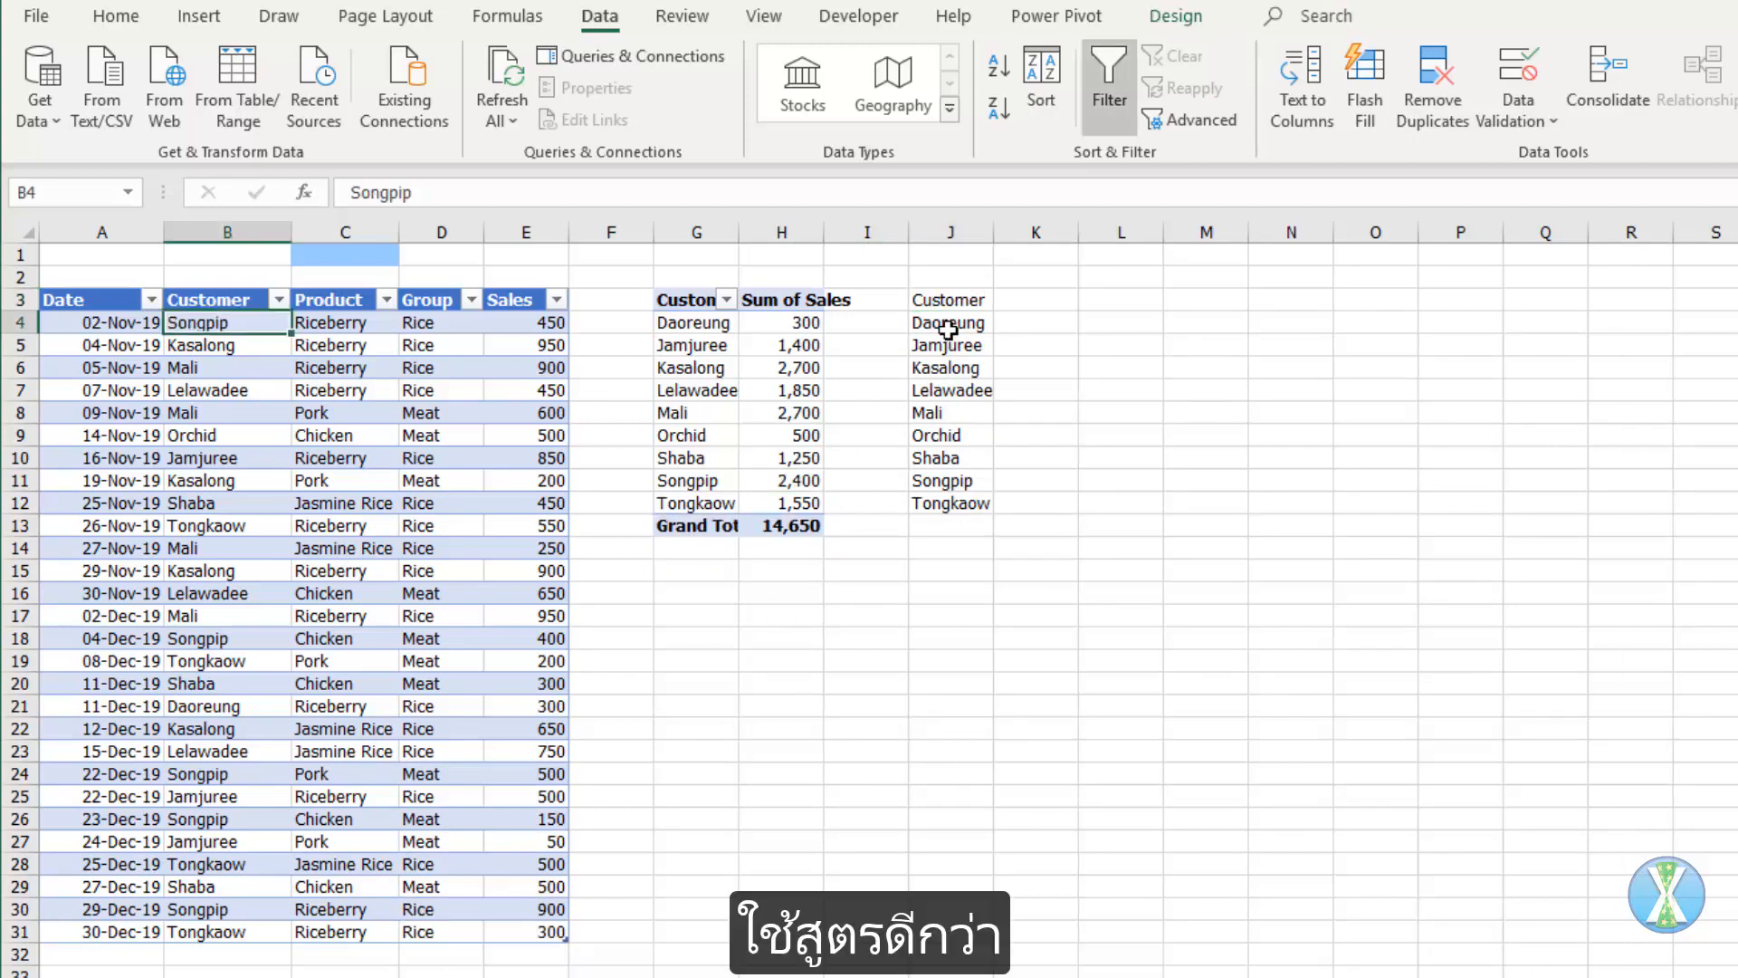
- Clear the customer names below the Customer header in column J, leaving cell J4 selected
{"action": "left_click_drag", "start_coordinate": [946, 324], "coordinate": [945, 525]}
{"action": "key", "text": "Delete"}
{"action": "left_click", "coordinate": [945, 323]}
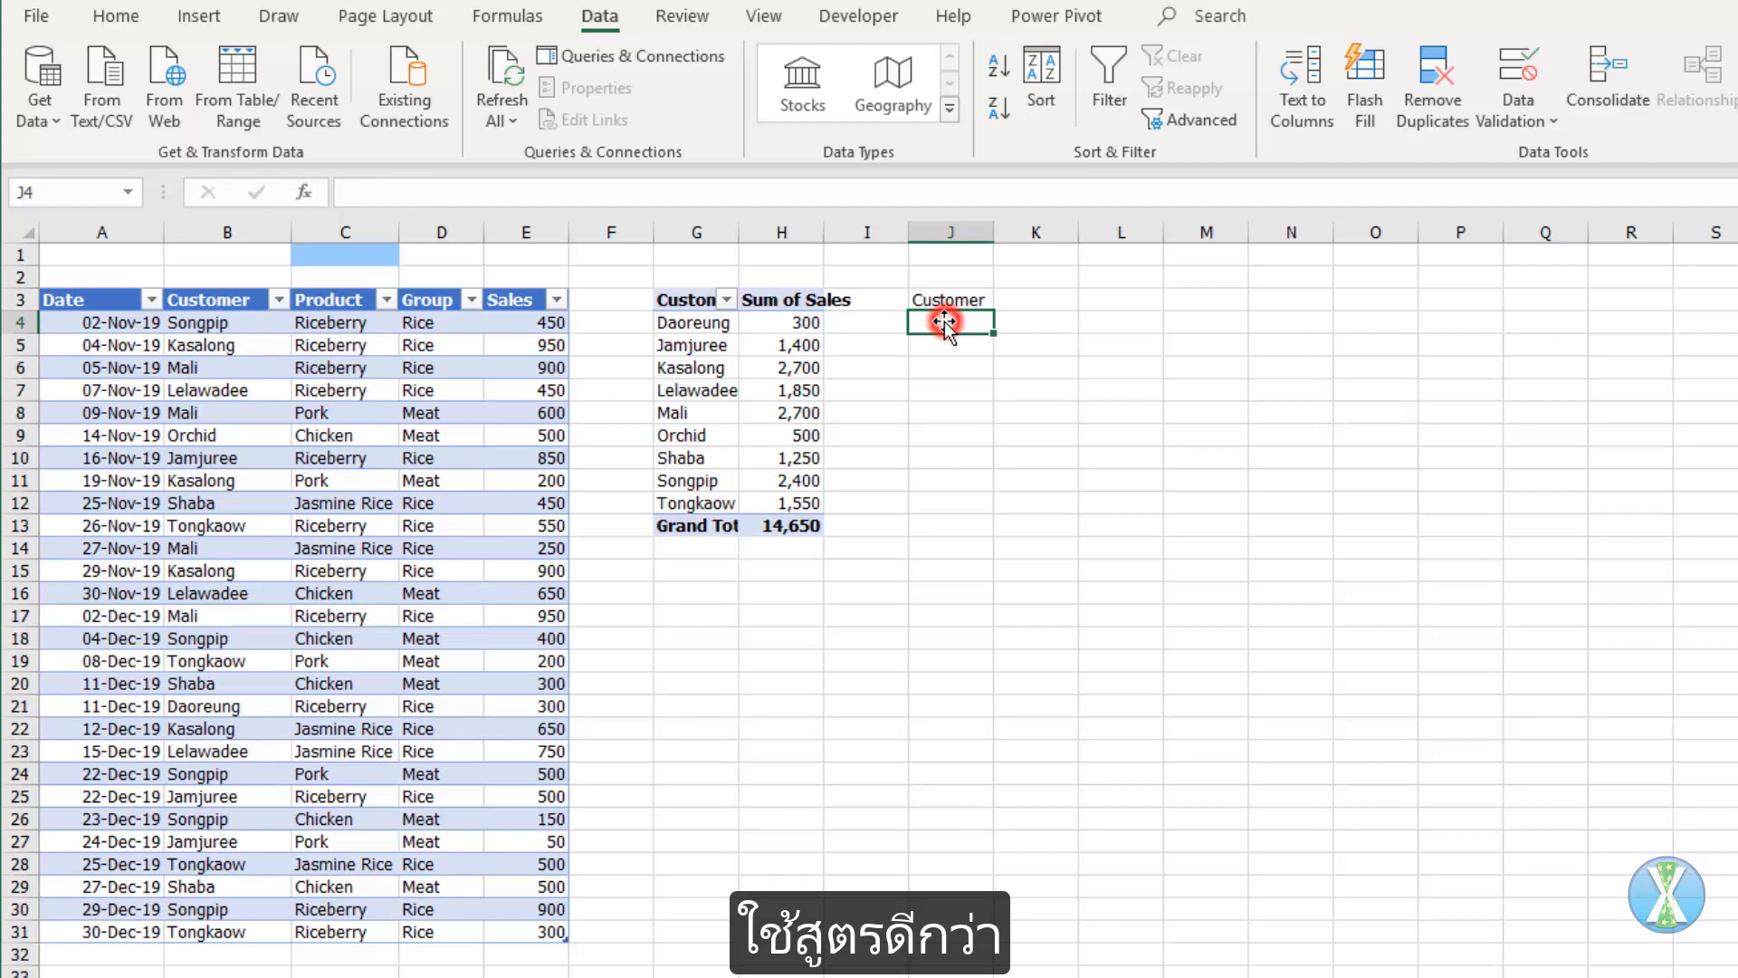
- Enter =COUNTIF(SalesData[Customer],"<"&SalesData[Customer]) in cell J4 to rank the customer names alphabetically
{"action": "type", "text": "=countif("}
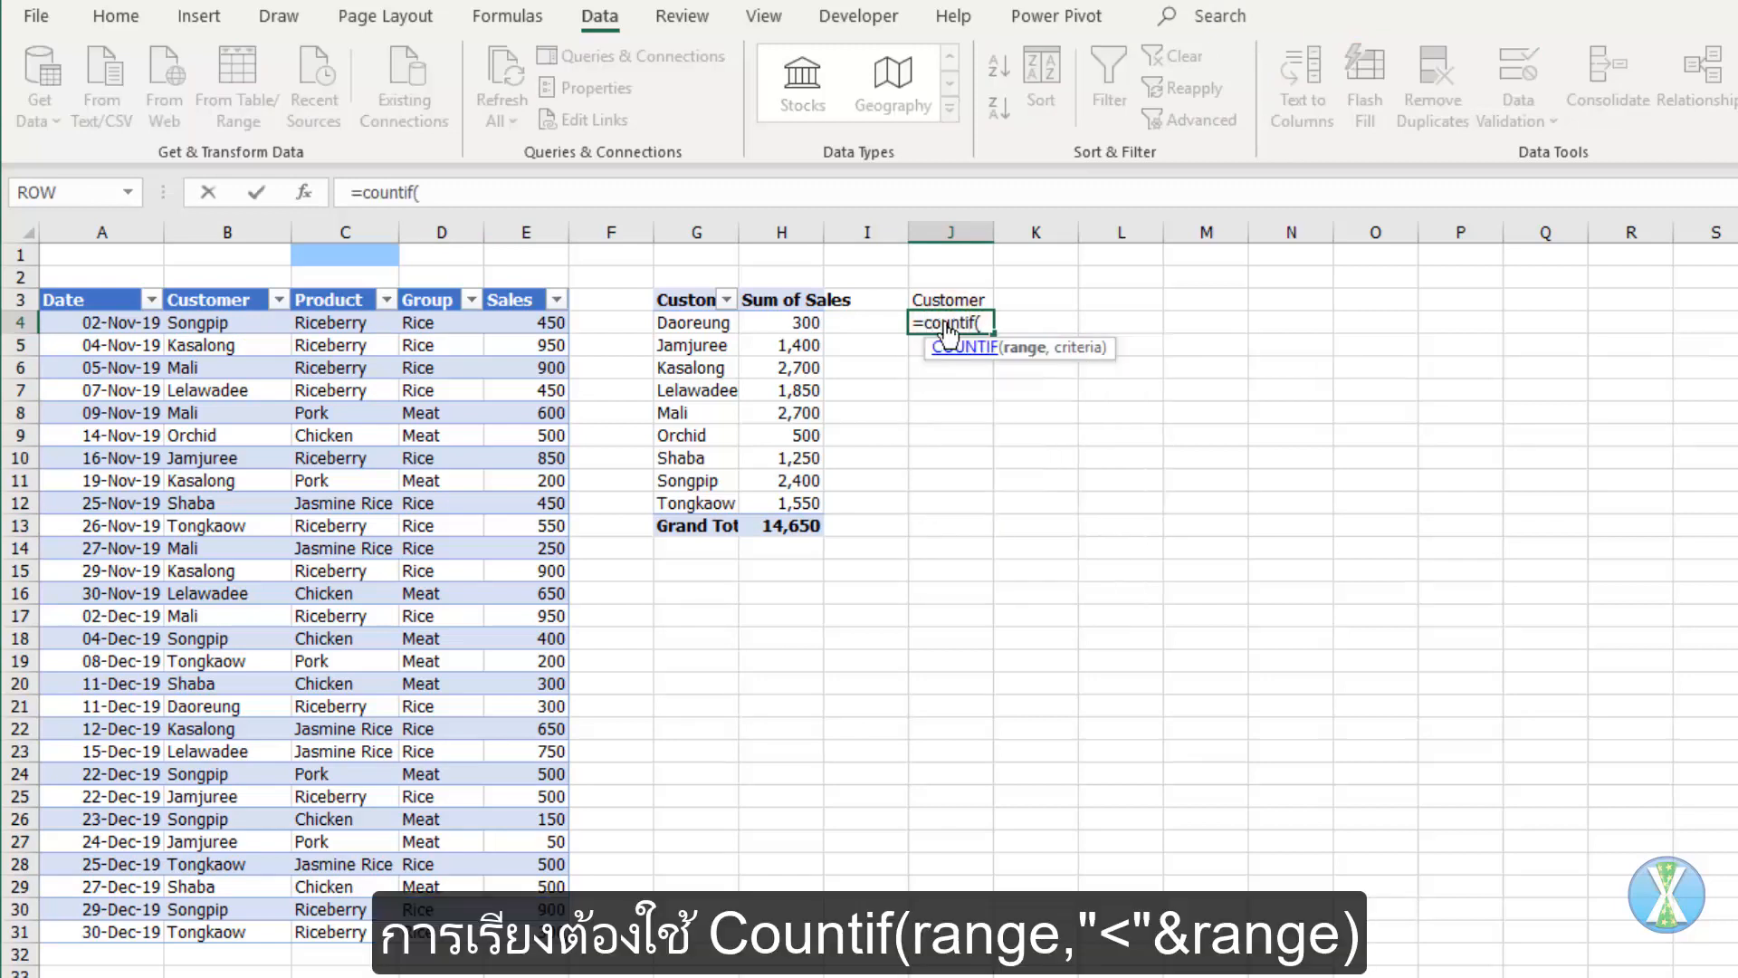
{"action": "left_click", "coordinate": [215, 289]}
{"action": "type", "text": ","}
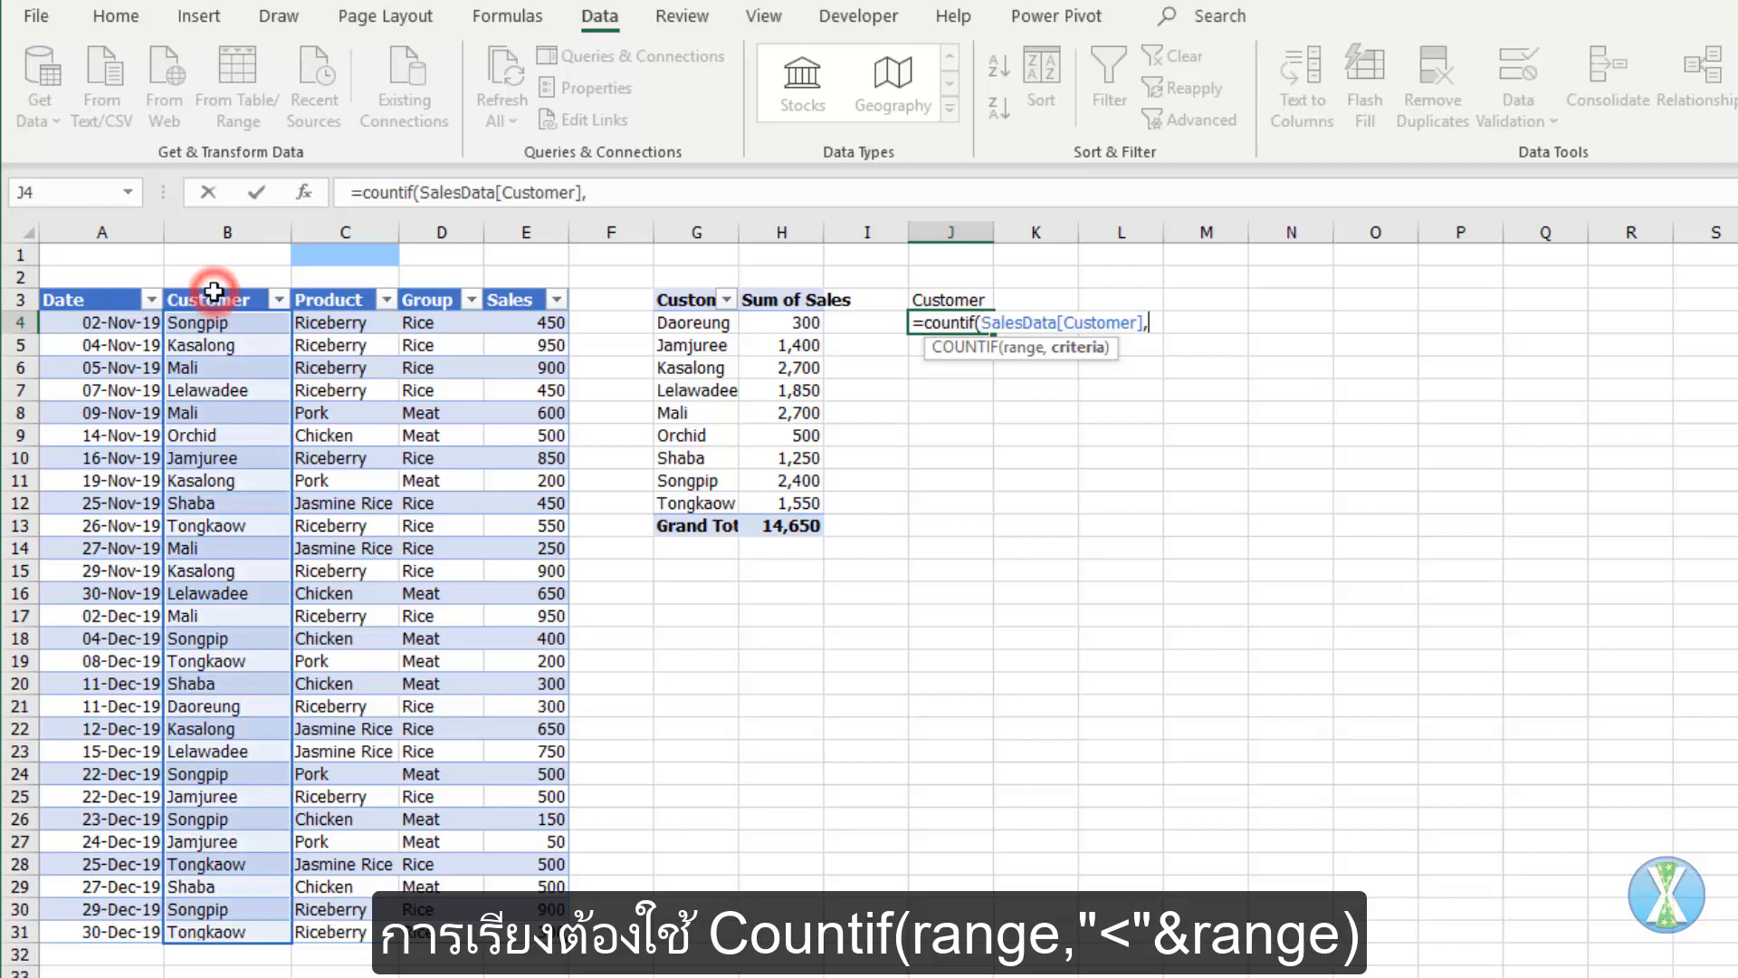
{"action": "type", "text": "\"<\"&"}
{"action": "left_click", "coordinate": [215, 290]}
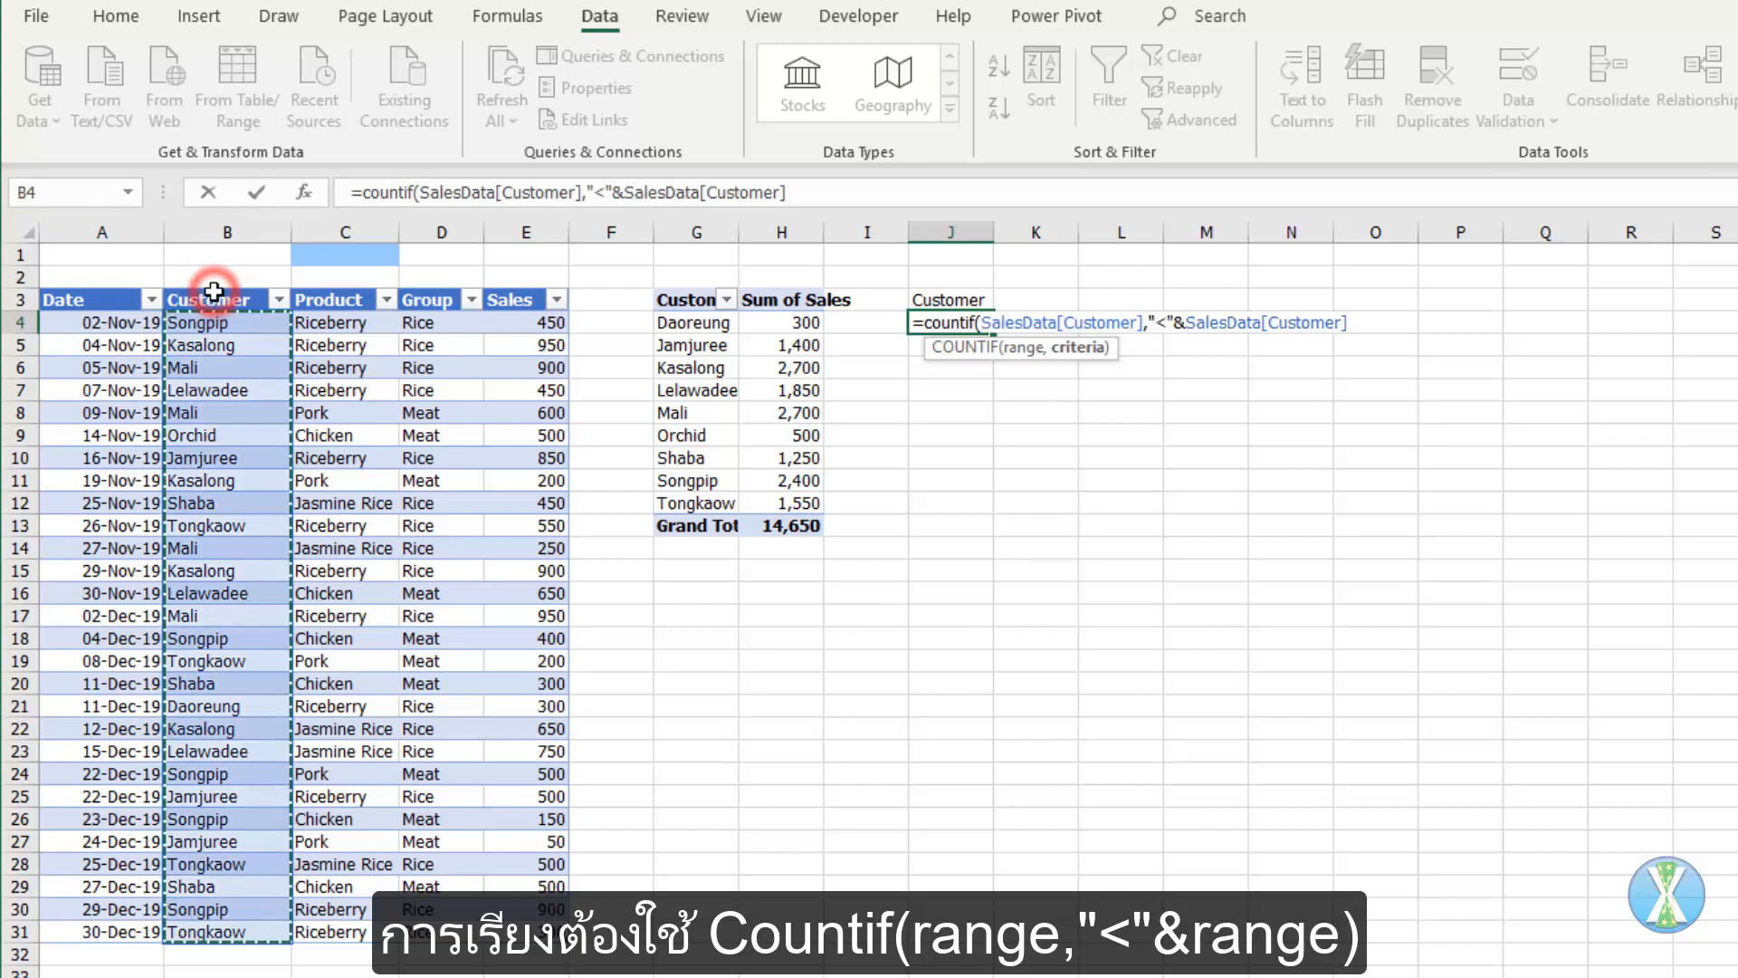
{"action": "type", "text": ")"}
{"action": "key", "text": "ctrl+Return"}
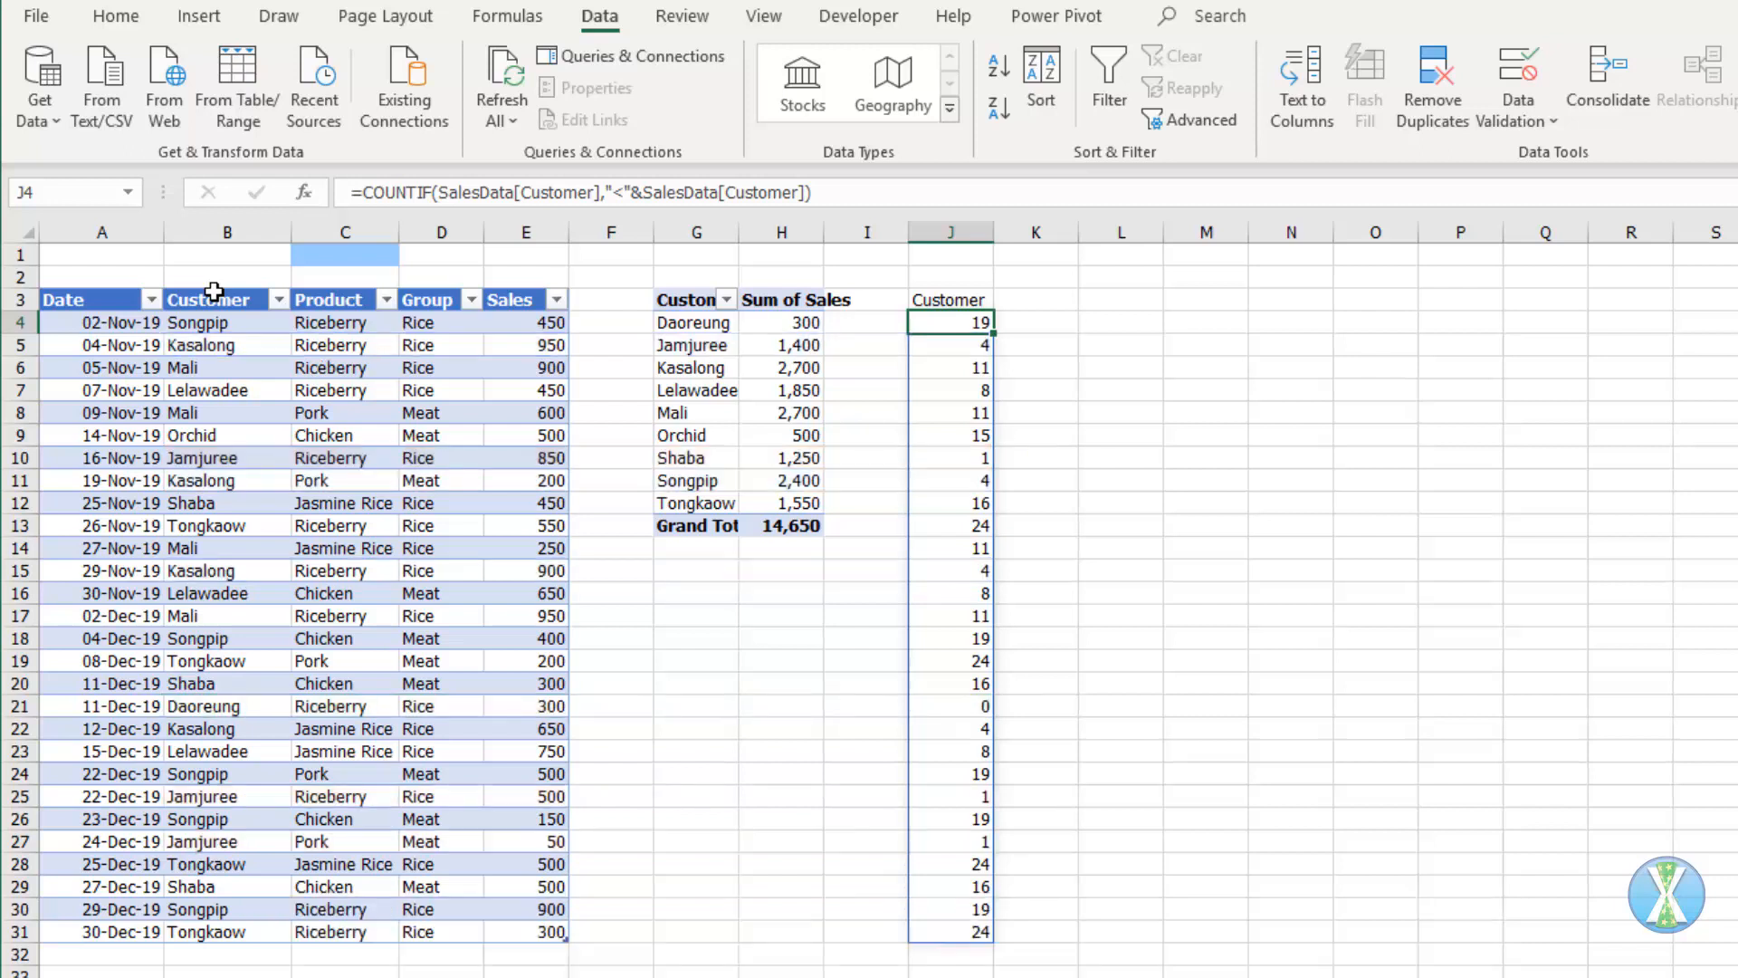
- Wrap the COUNTIF in J4 as MATCH(0,INDEX(COUNTIF(...),),) to find the position of the alphabetically first customer
{"action": "left_click", "coordinate": [363, 191]}
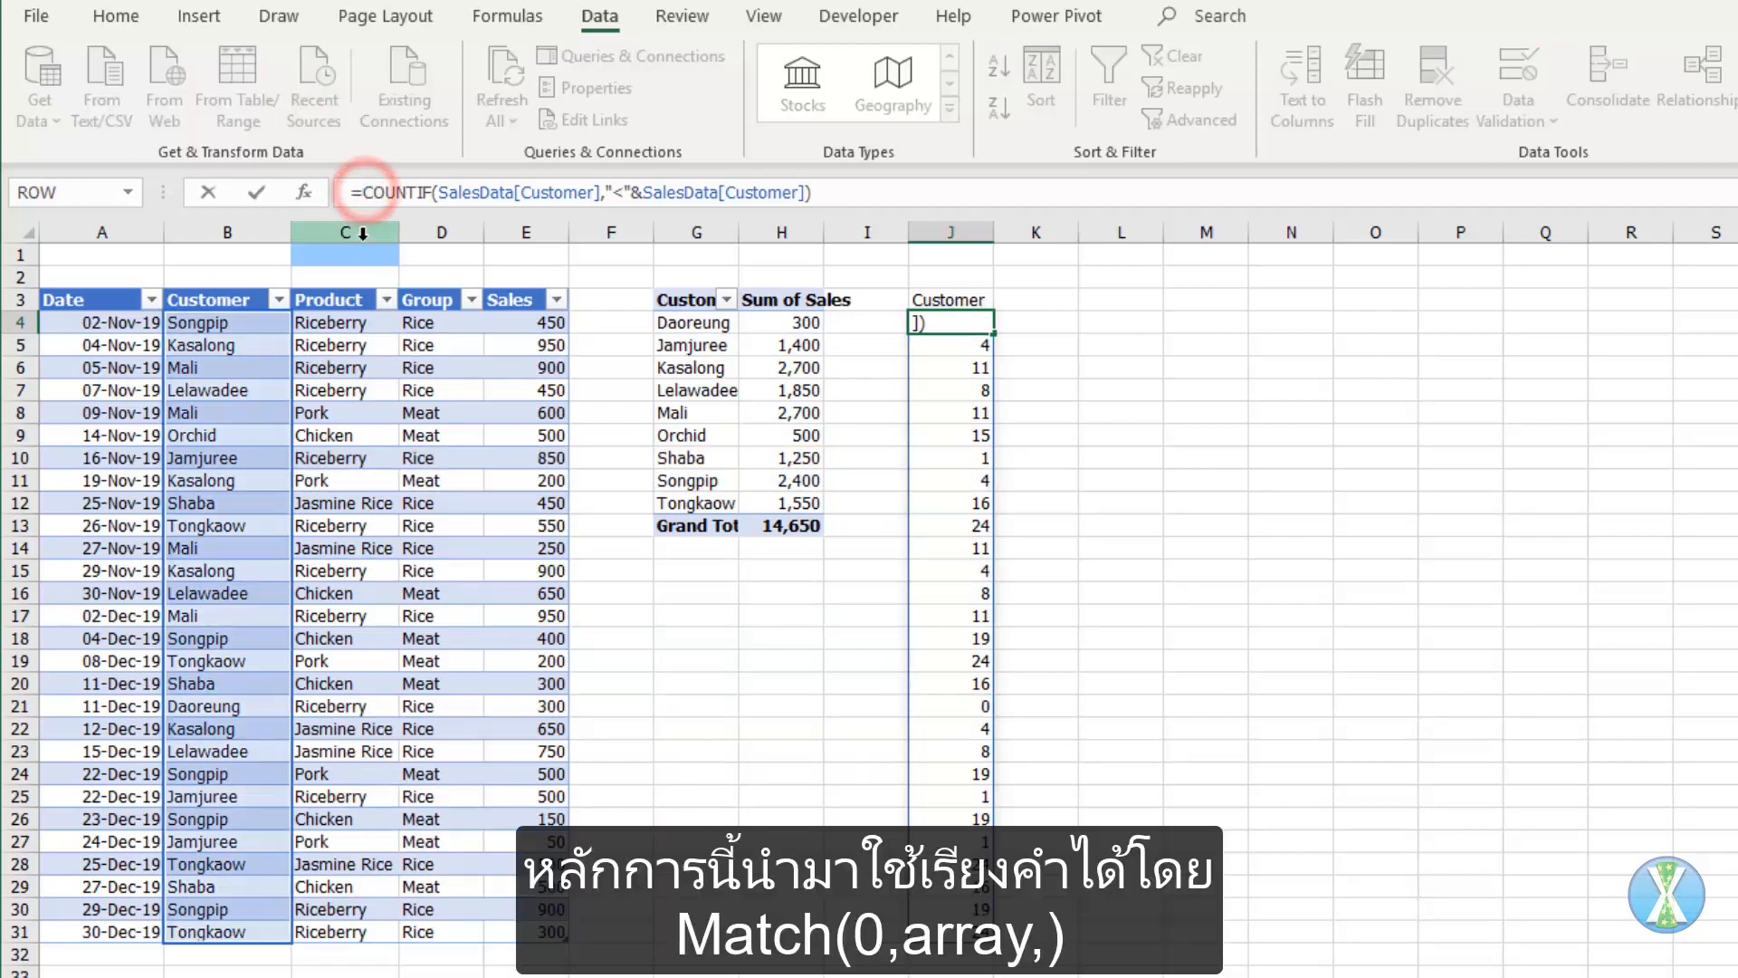
{"action": "type", "text": "match"}
{"action": "type", "text": "(0,"}
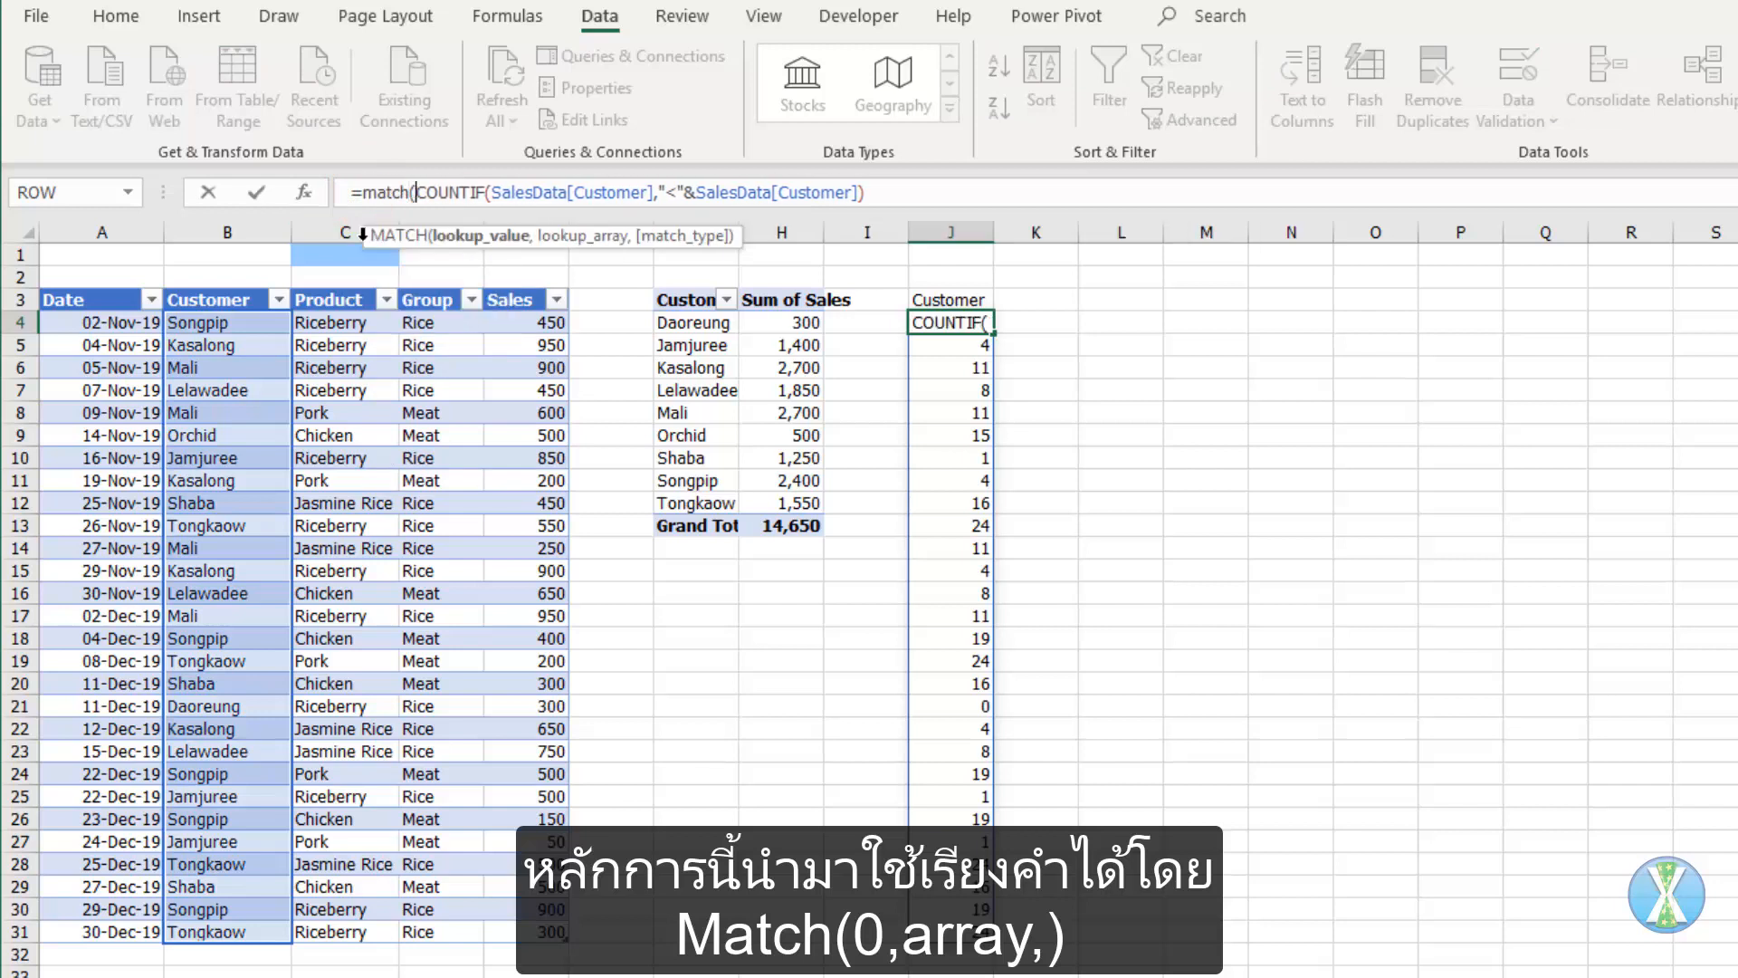
{"action": "type", "text": "index"}
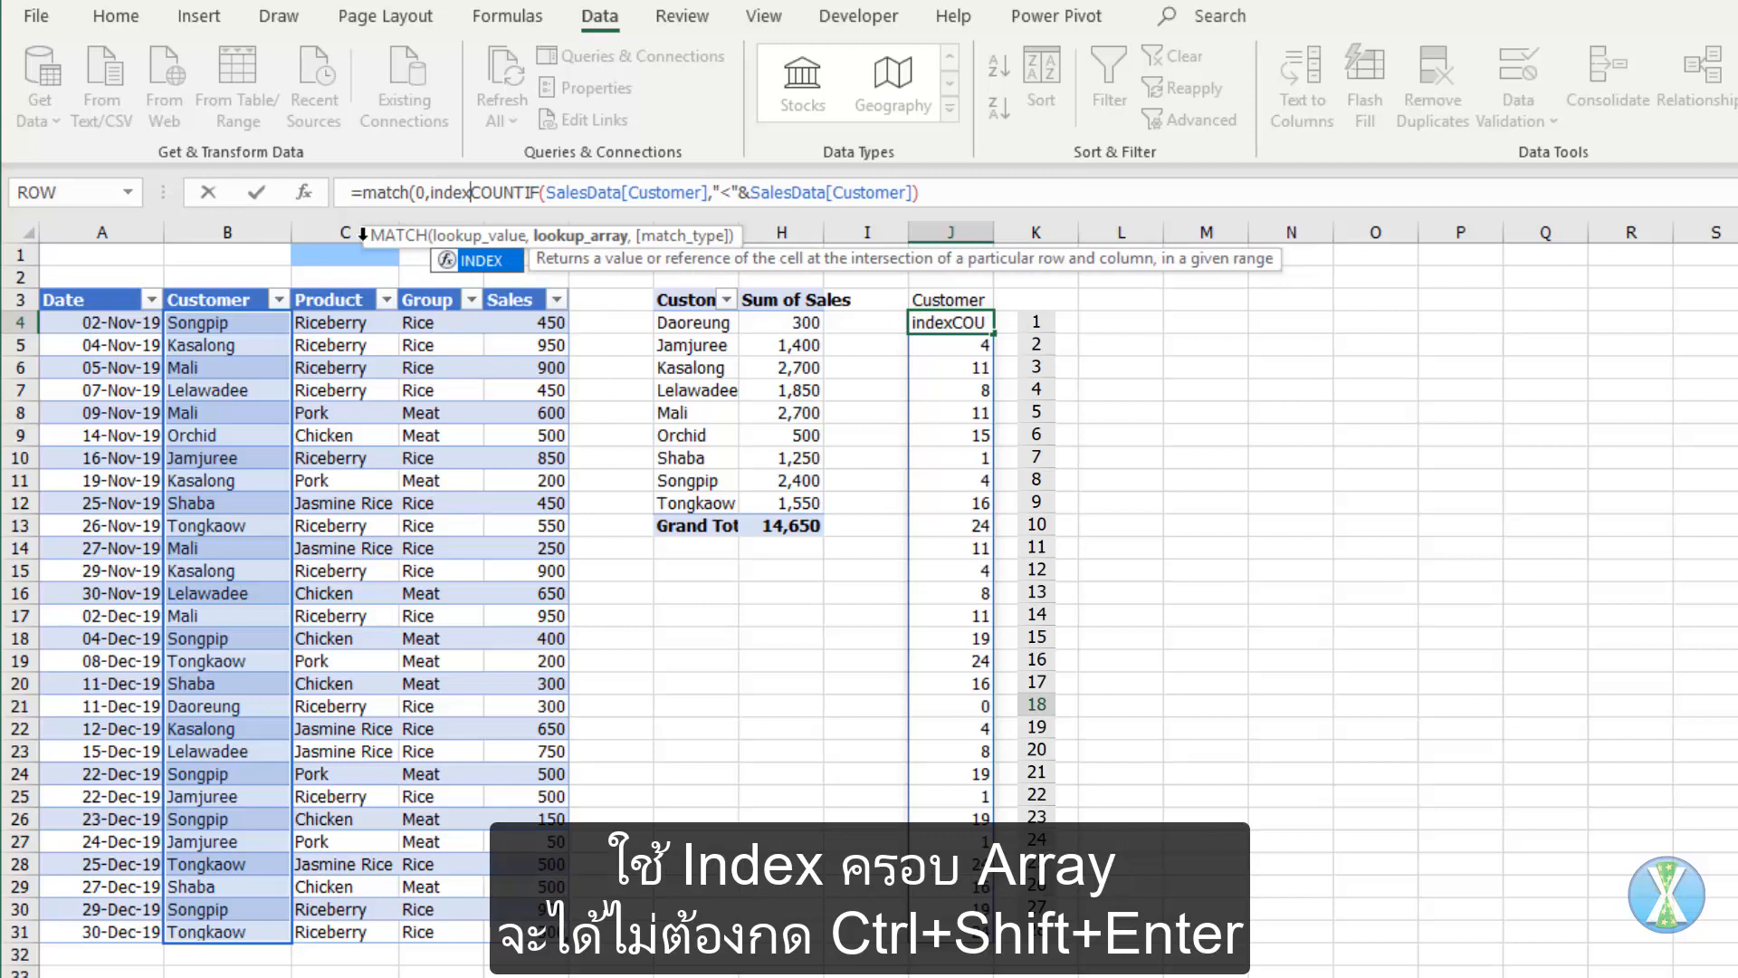
{"action": "type", "text": "("}
{"action": "key", "text": "End"}
{"action": "type", "text": ","}
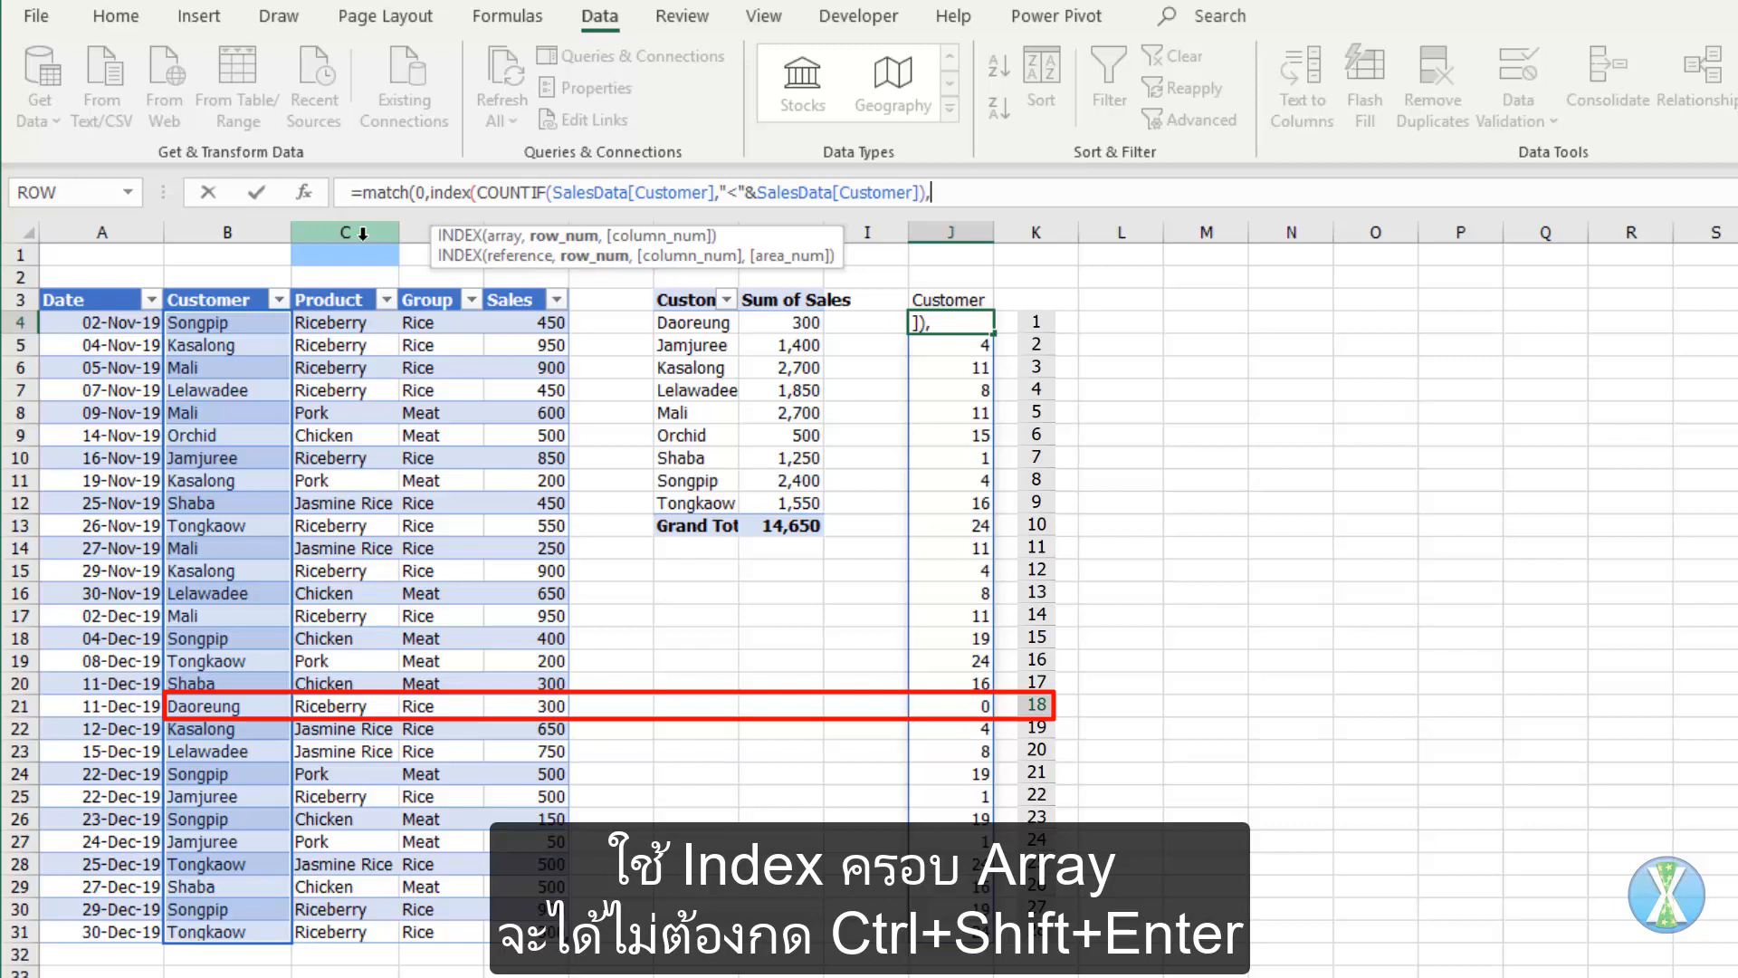
{"action": "type", "text": "),)"}
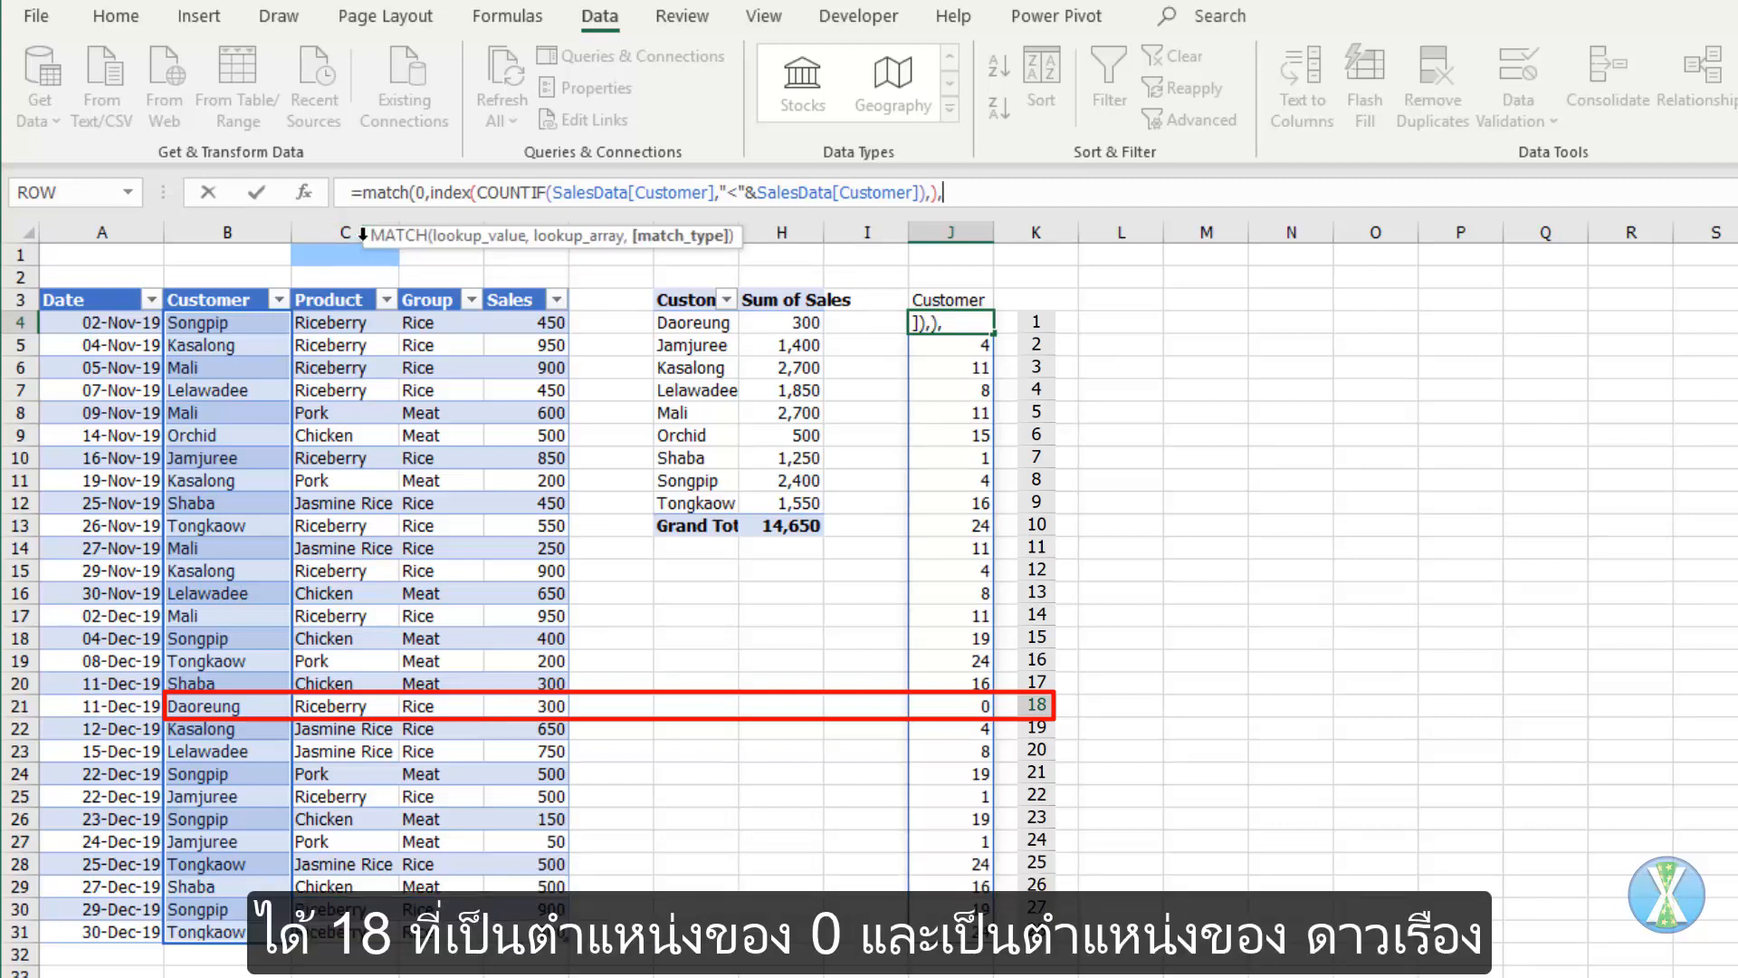
{"action": "key", "text": "ctrl+Return"}
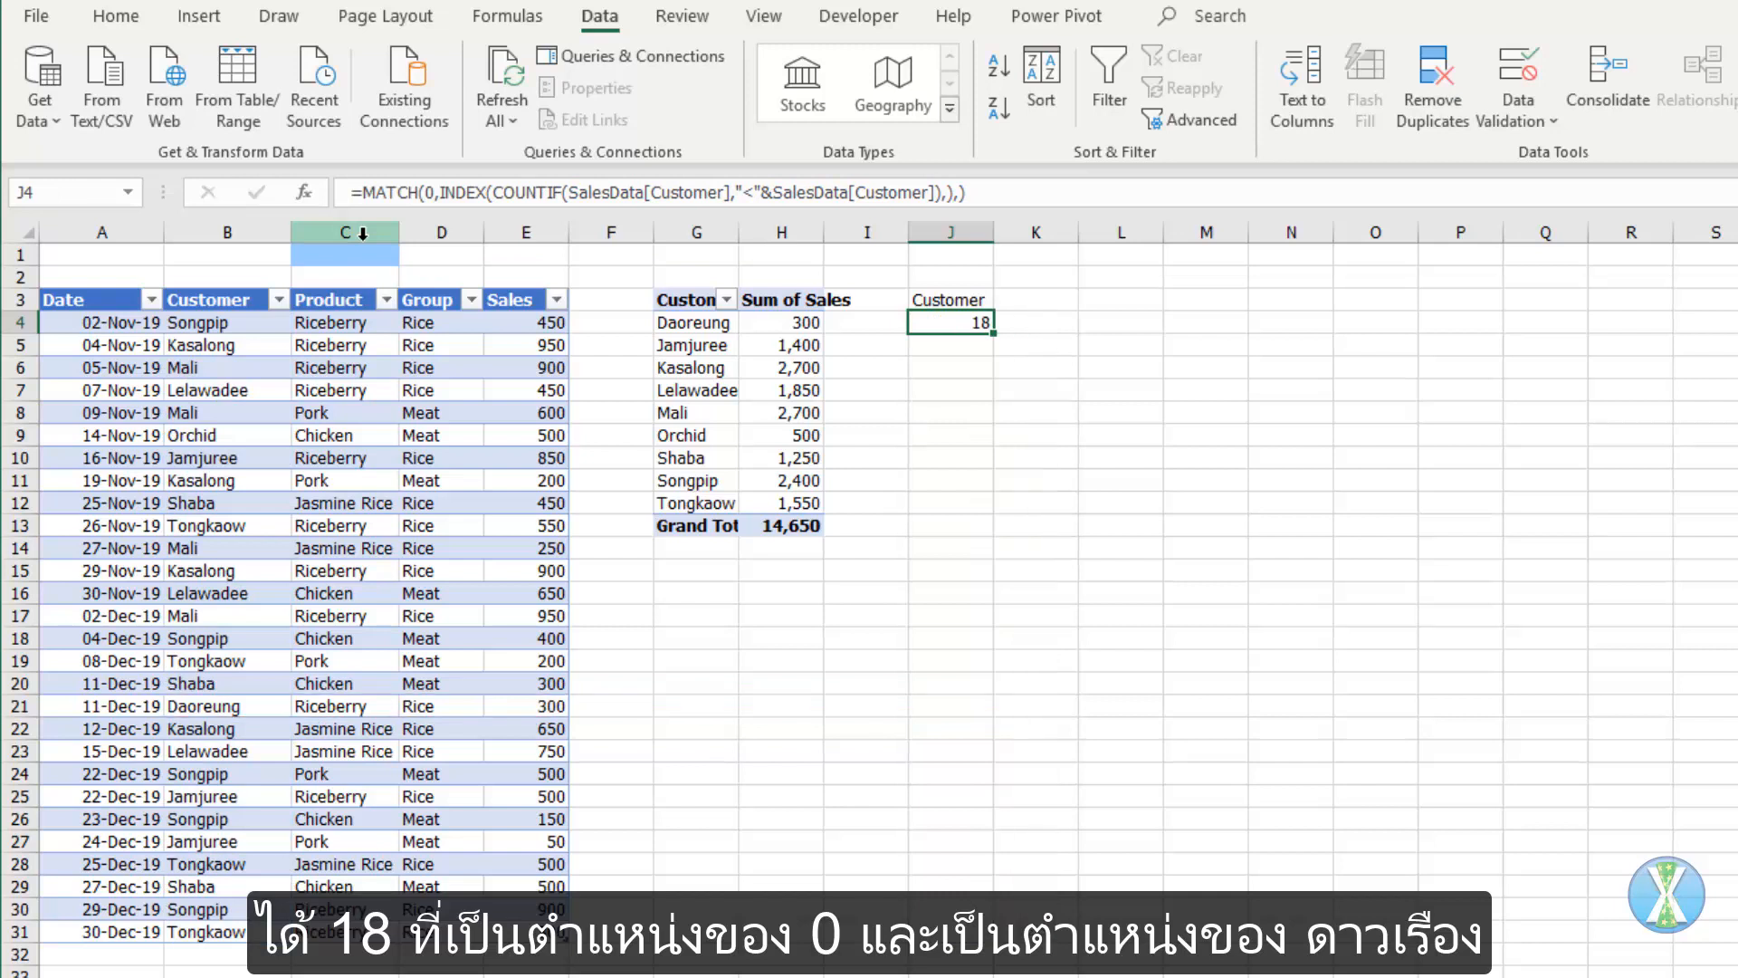
- Subtract SUMPRODUCT(COUNTIF(SalesData[Customer],J$3:J3)) from the COUNTIF inside J4's INDEX so customers already listed above are skipped
{"action": "left_click", "coordinate": [940, 190]}
{"action": "type", "text": "-sump"}
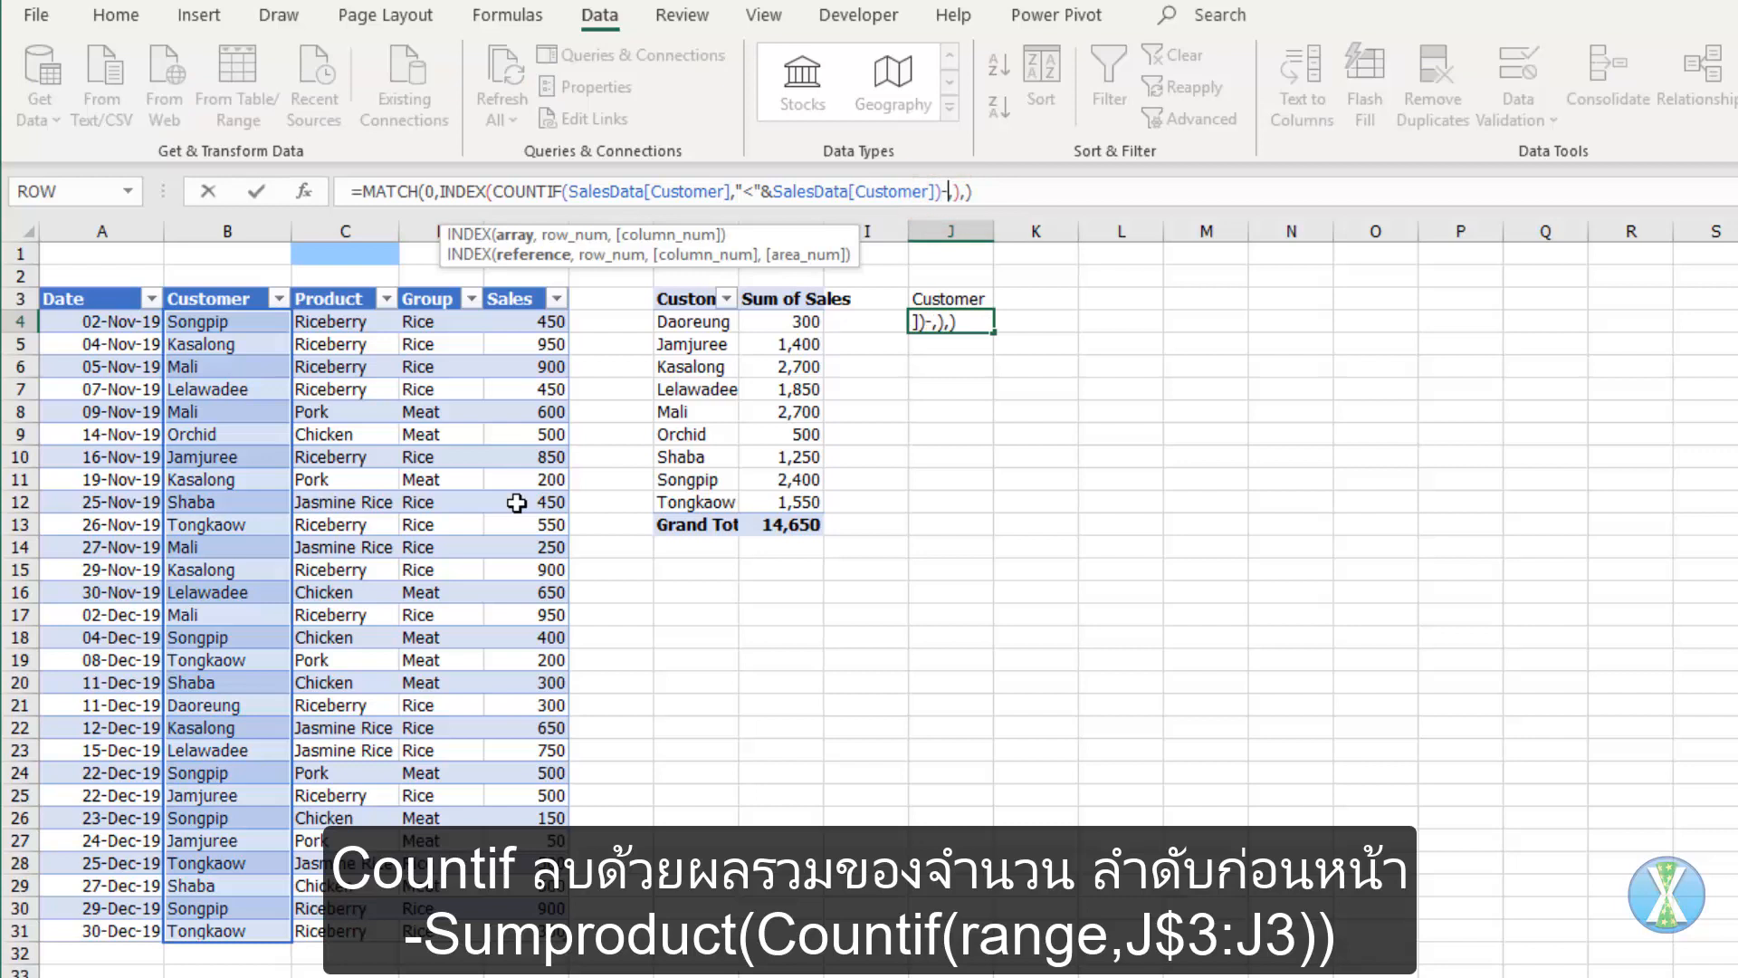
{"action": "key", "text": "Tab"}
{"action": "type", "text": "counti"}
{"action": "key", "text": "Tab"}
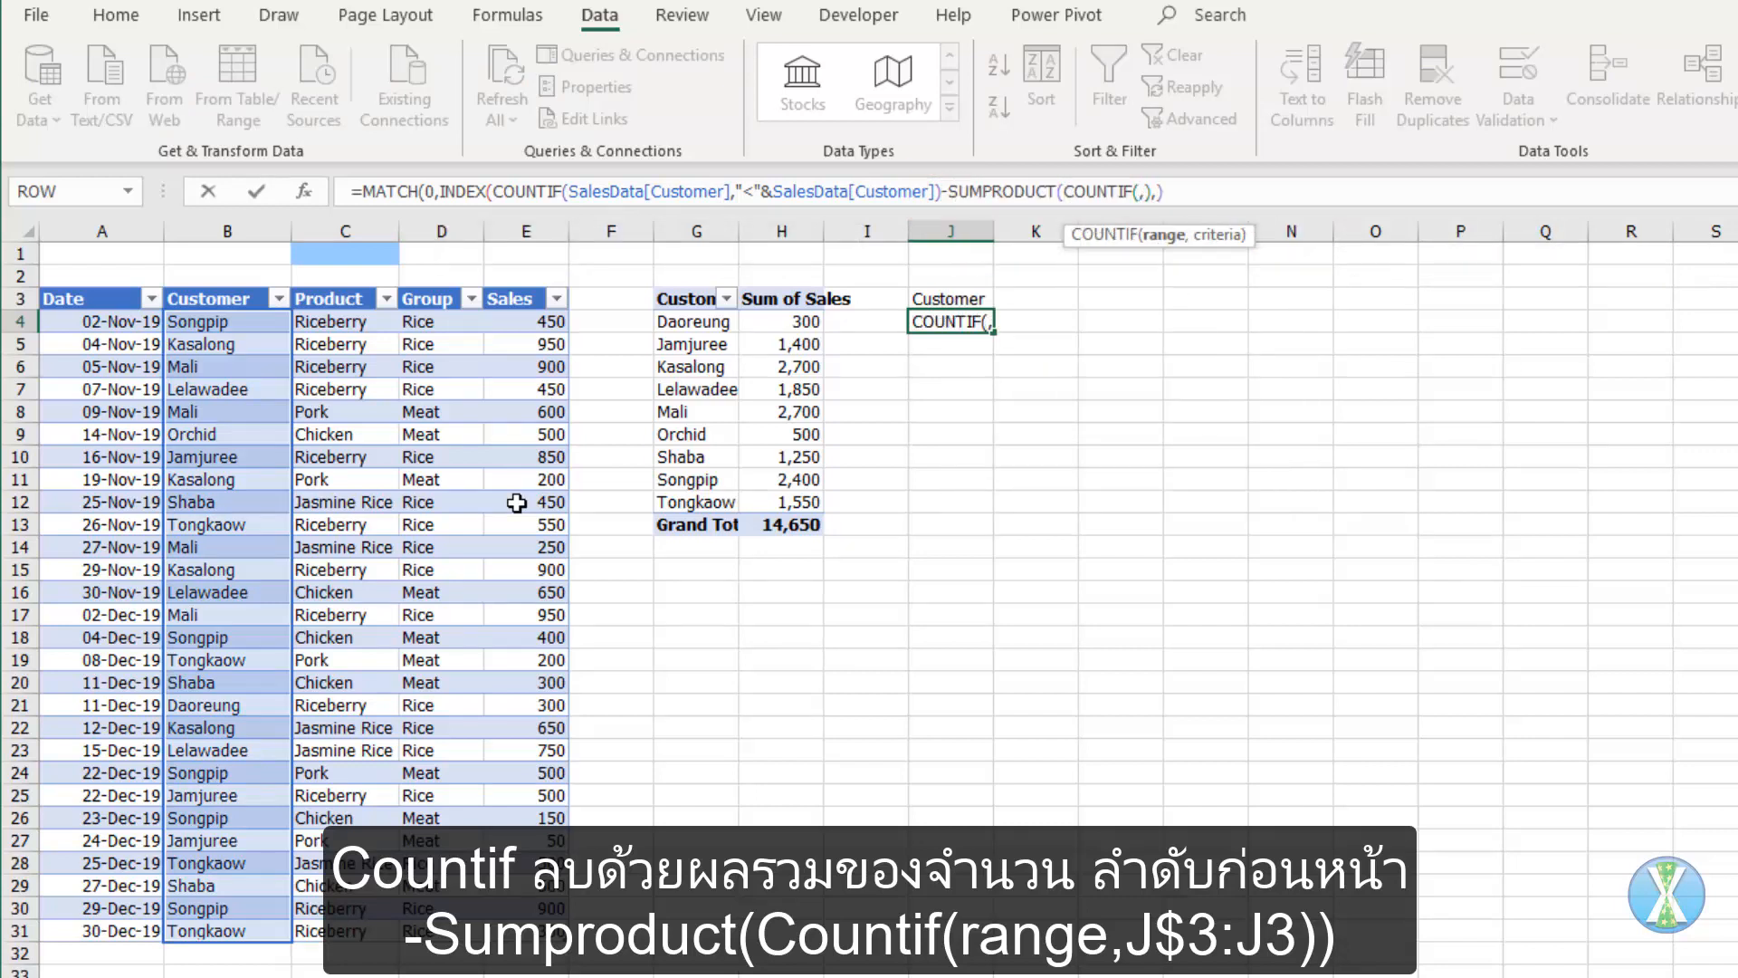
{"action": "left_click", "coordinate": [222, 285]}
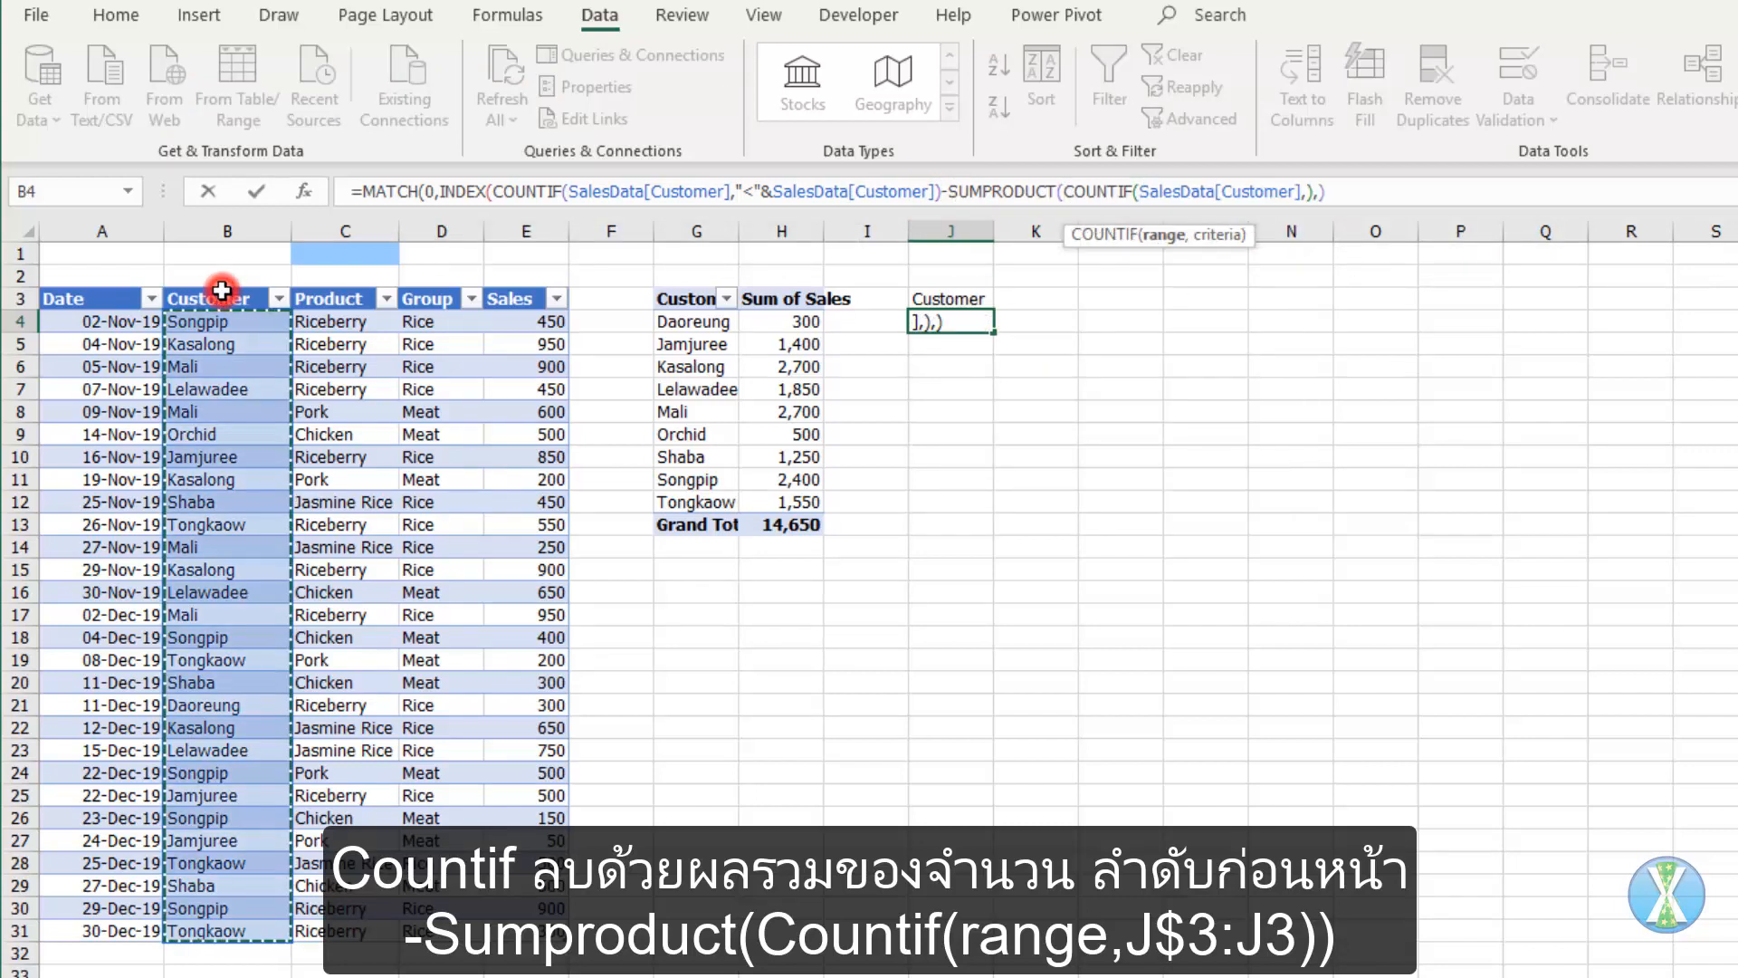
{"action": "type", "text": ","}
{"action": "key", "text": "Up"}
{"action": "key", "text": "F4"}
{"action": "key", "text": "F4"}
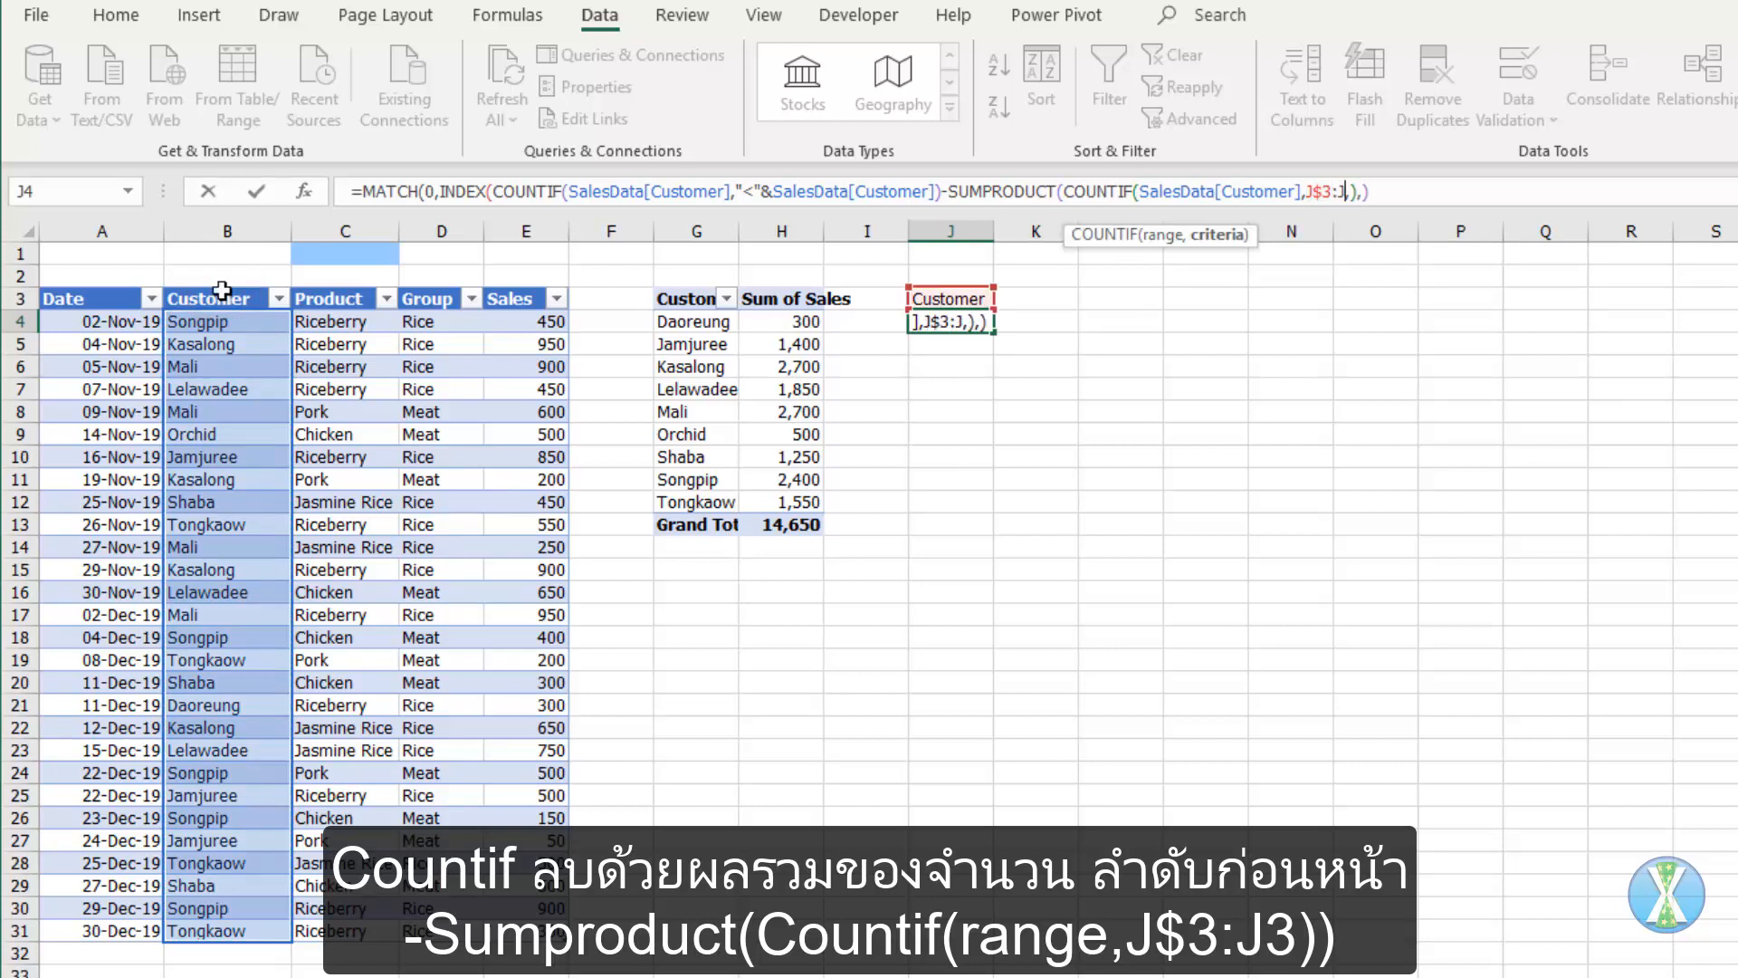
{"action": "type", "text": ")"}
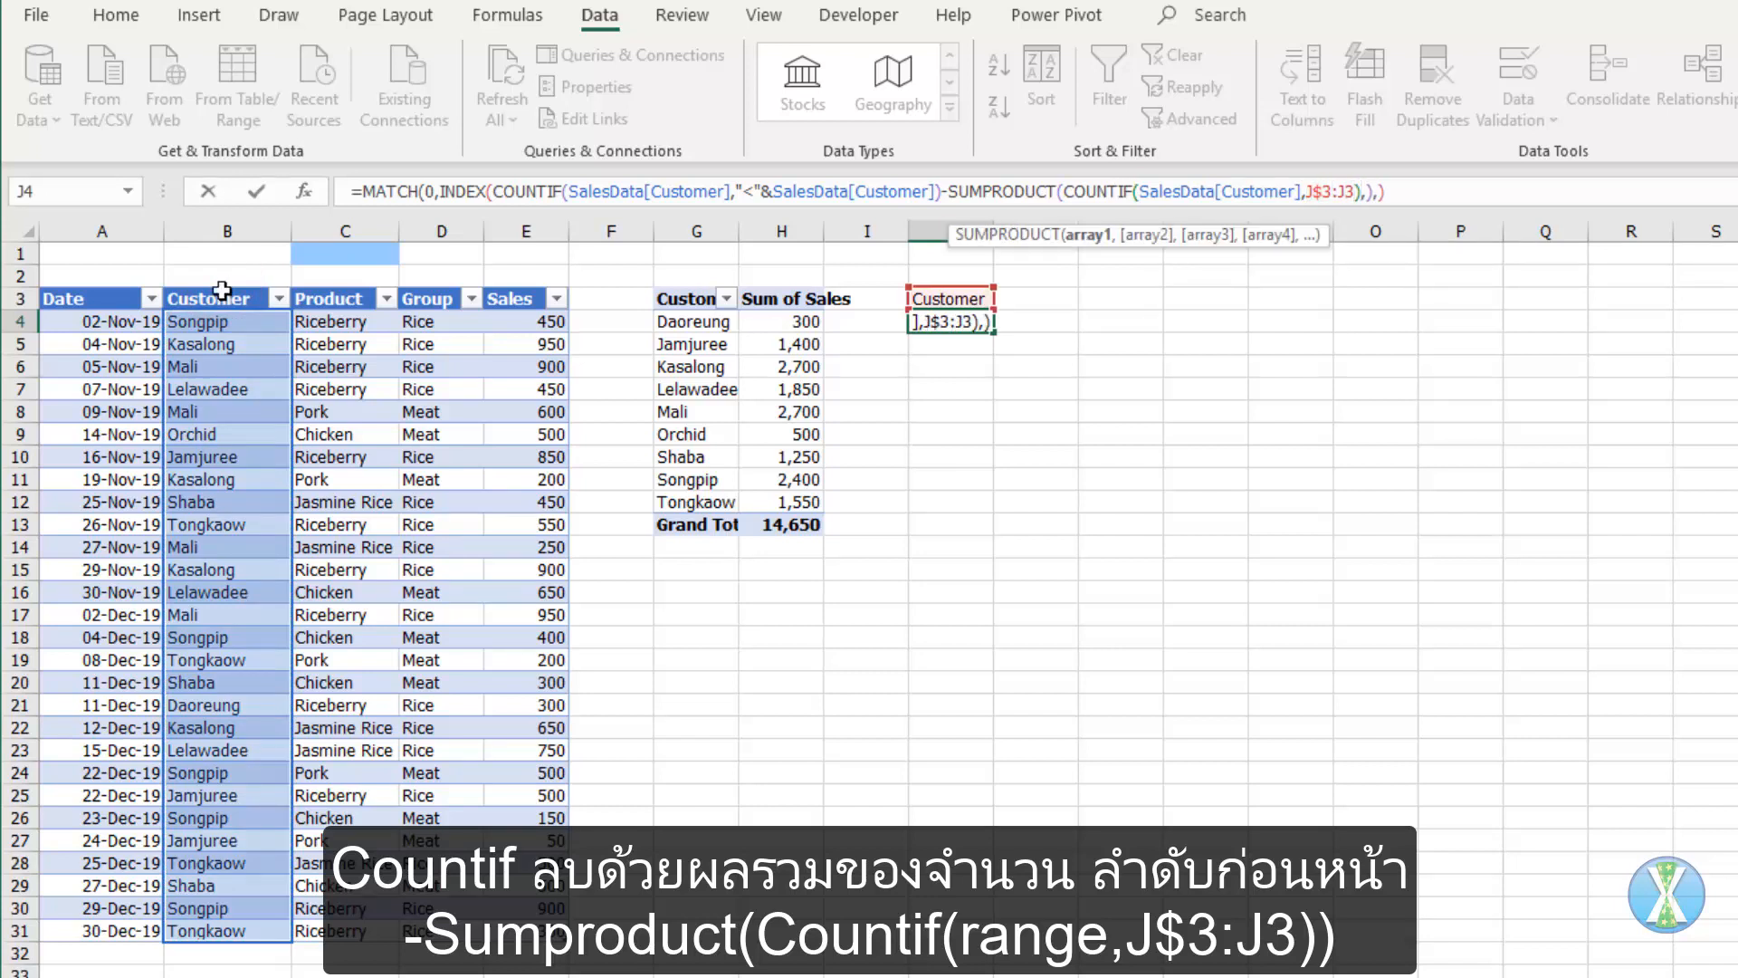
{"action": "type", "text": ")"}
{"action": "key", "text": "ctrl+Return"}
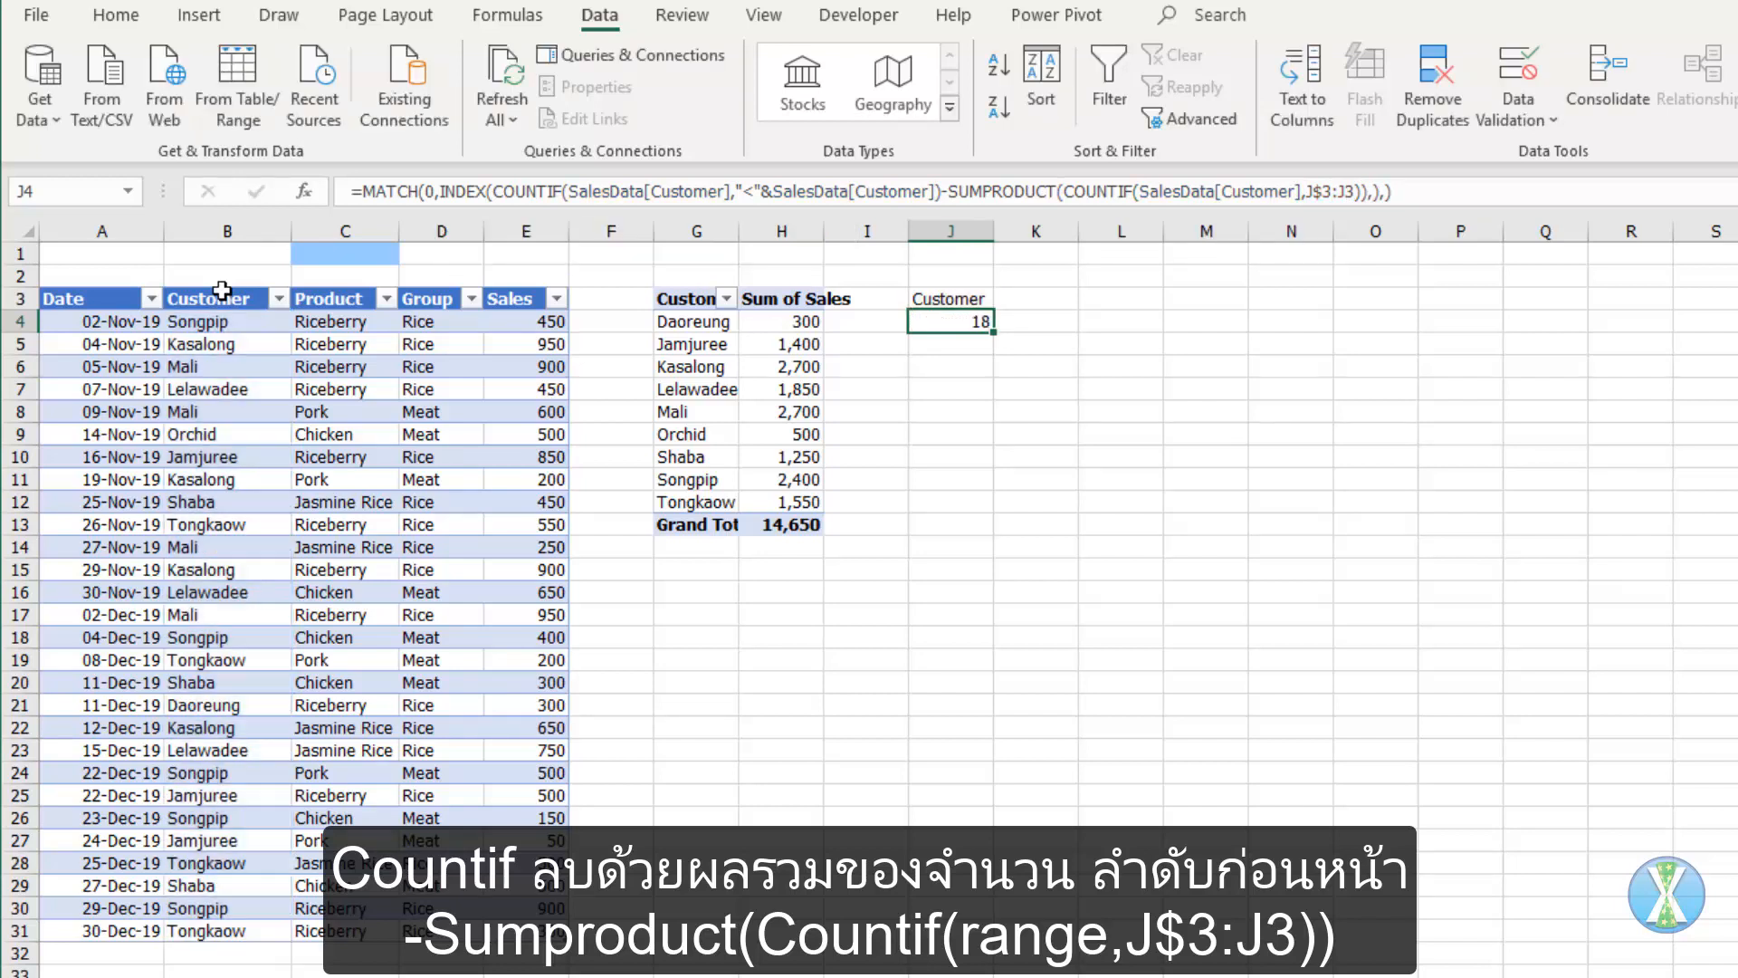
- Wrap J4's MATCH formula in INDEX(SalesData[Customer],...) to return the customer name, and fill it down to J29
{"action": "left_click", "coordinate": [359, 199]}
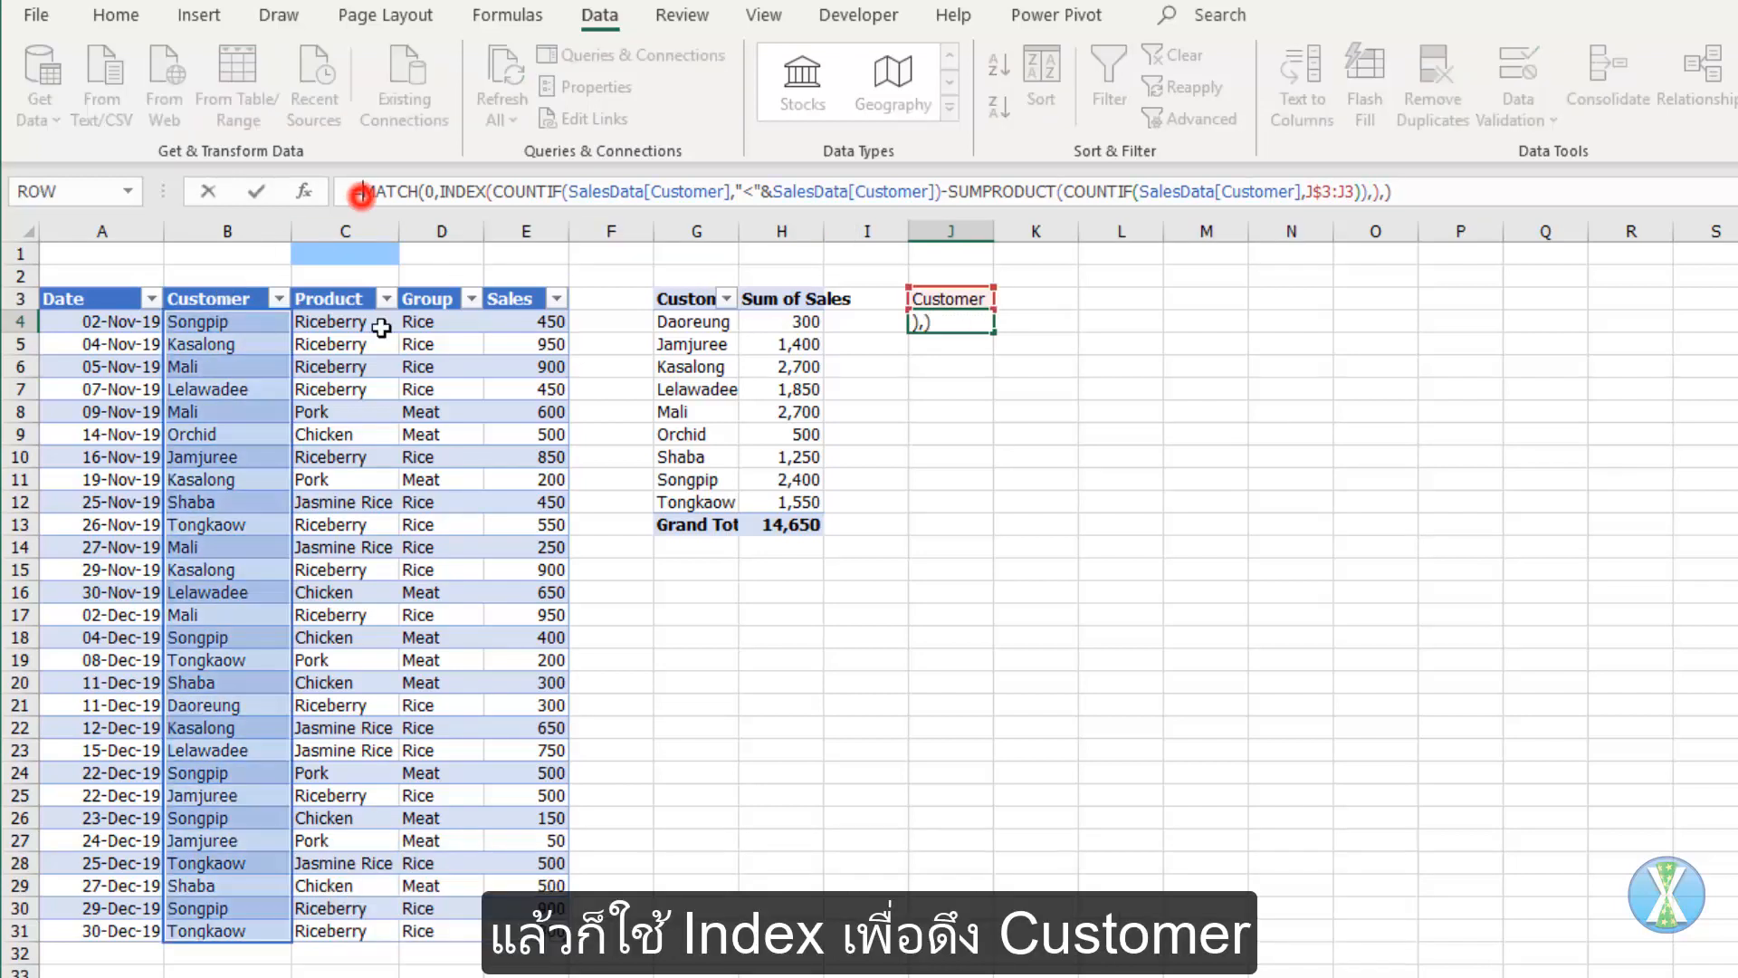
{"action": "type", "text": "inde"}
{"action": "key", "text": "Tab"}
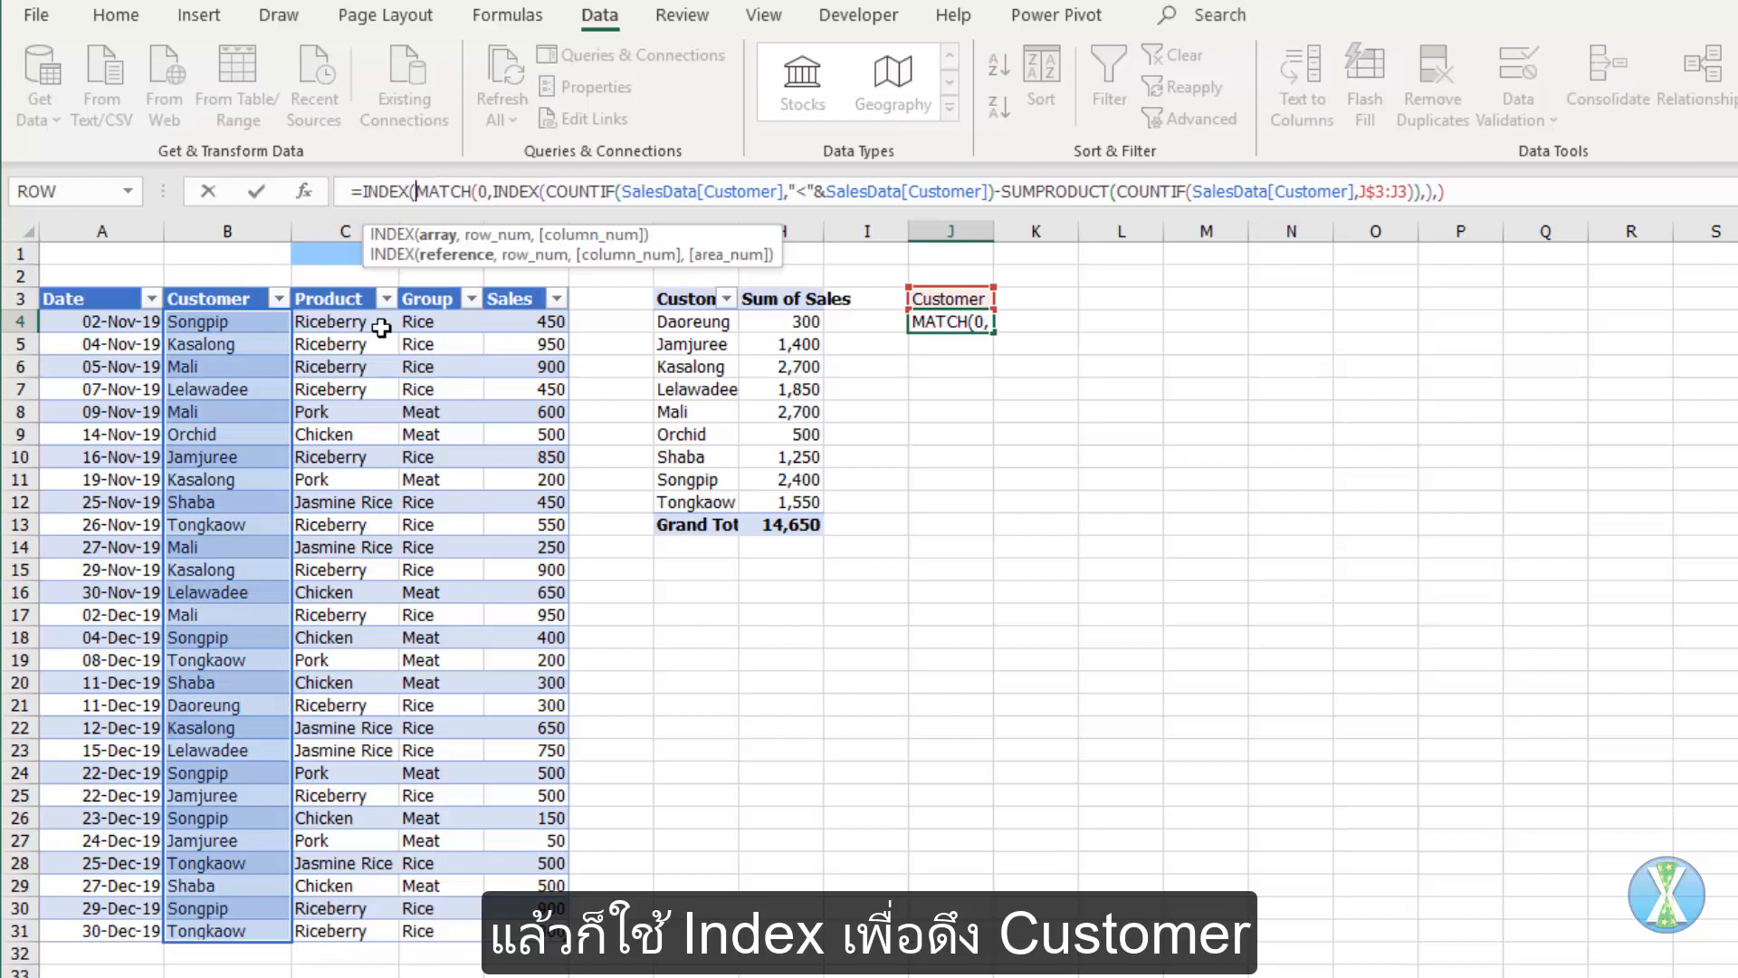
{"action": "left_click", "coordinate": [210, 283]}
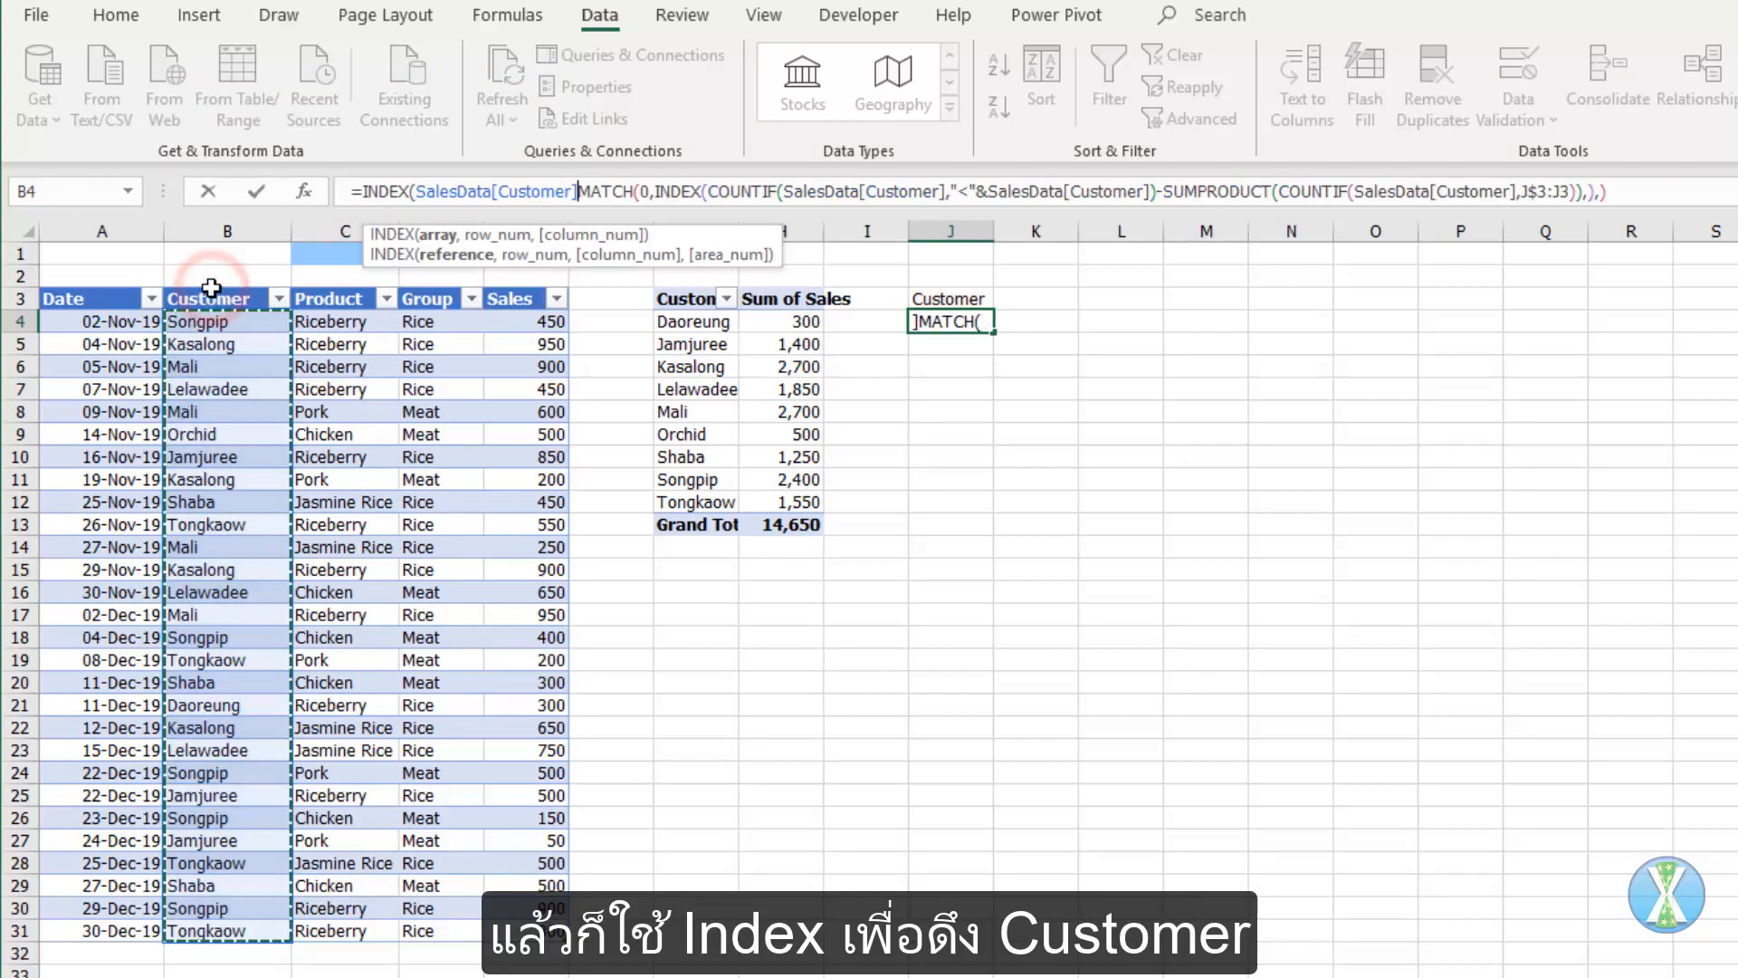
{"action": "type", "text": ",)"}
{"action": "key", "text": "Return"}
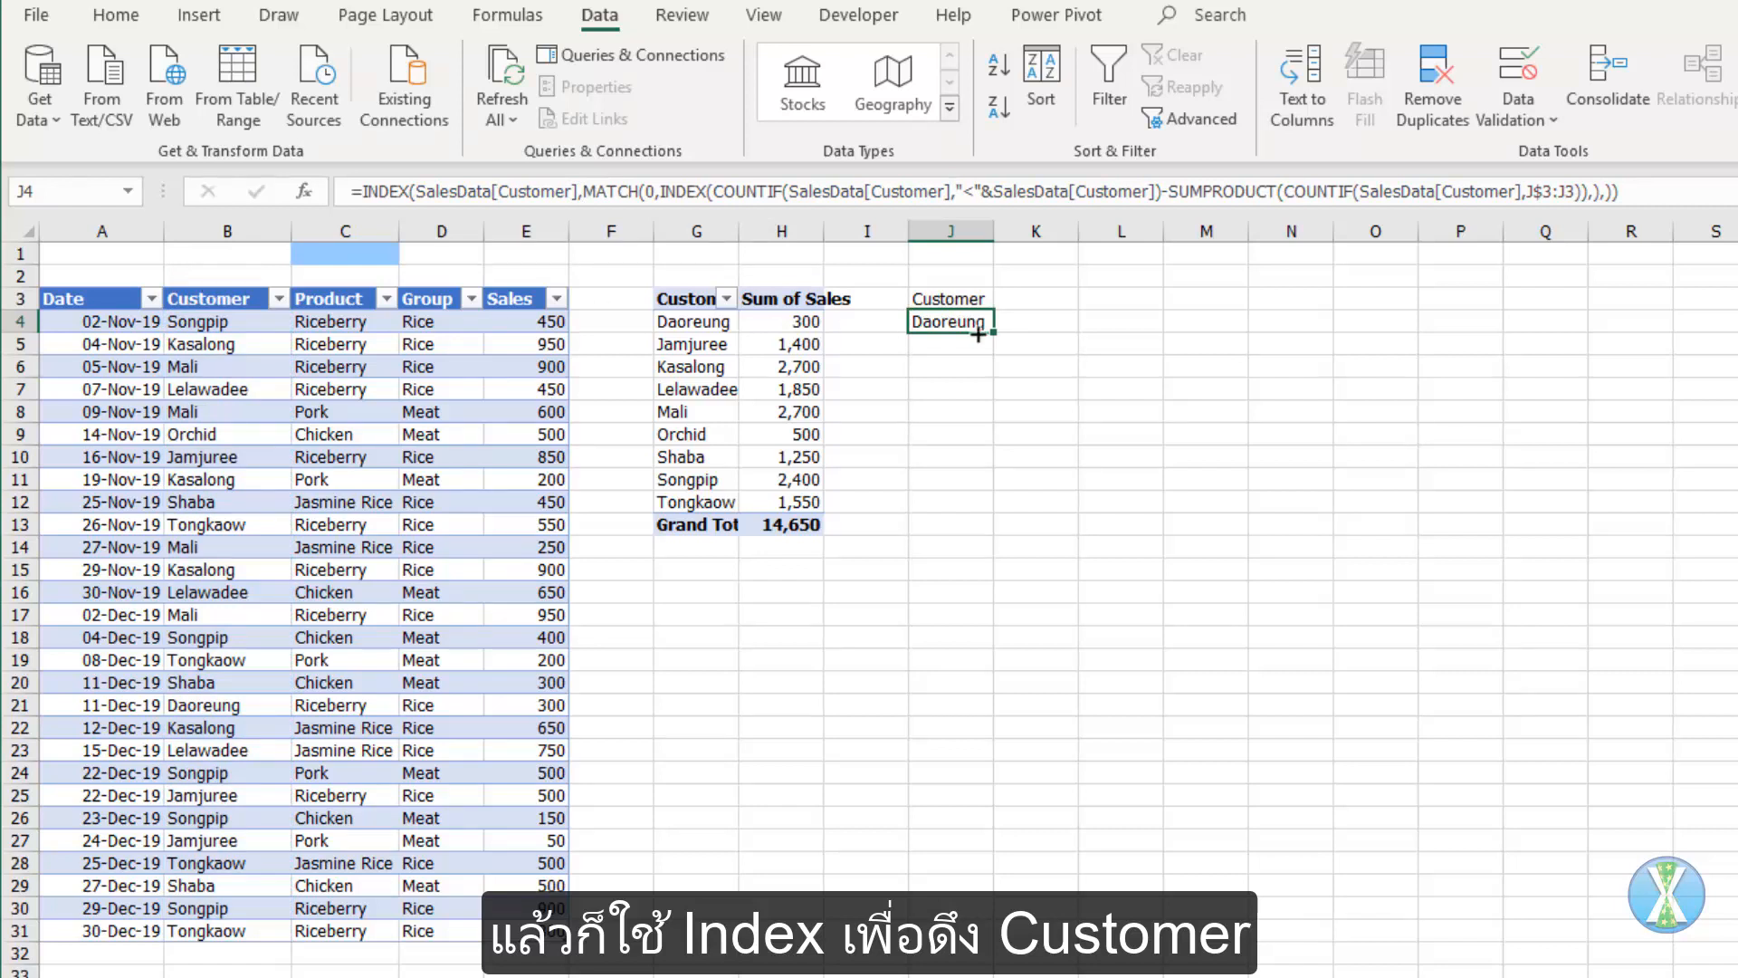
{"action": "left_click_drag", "start_coordinate": [994, 456], "coordinate": [985, 892]}
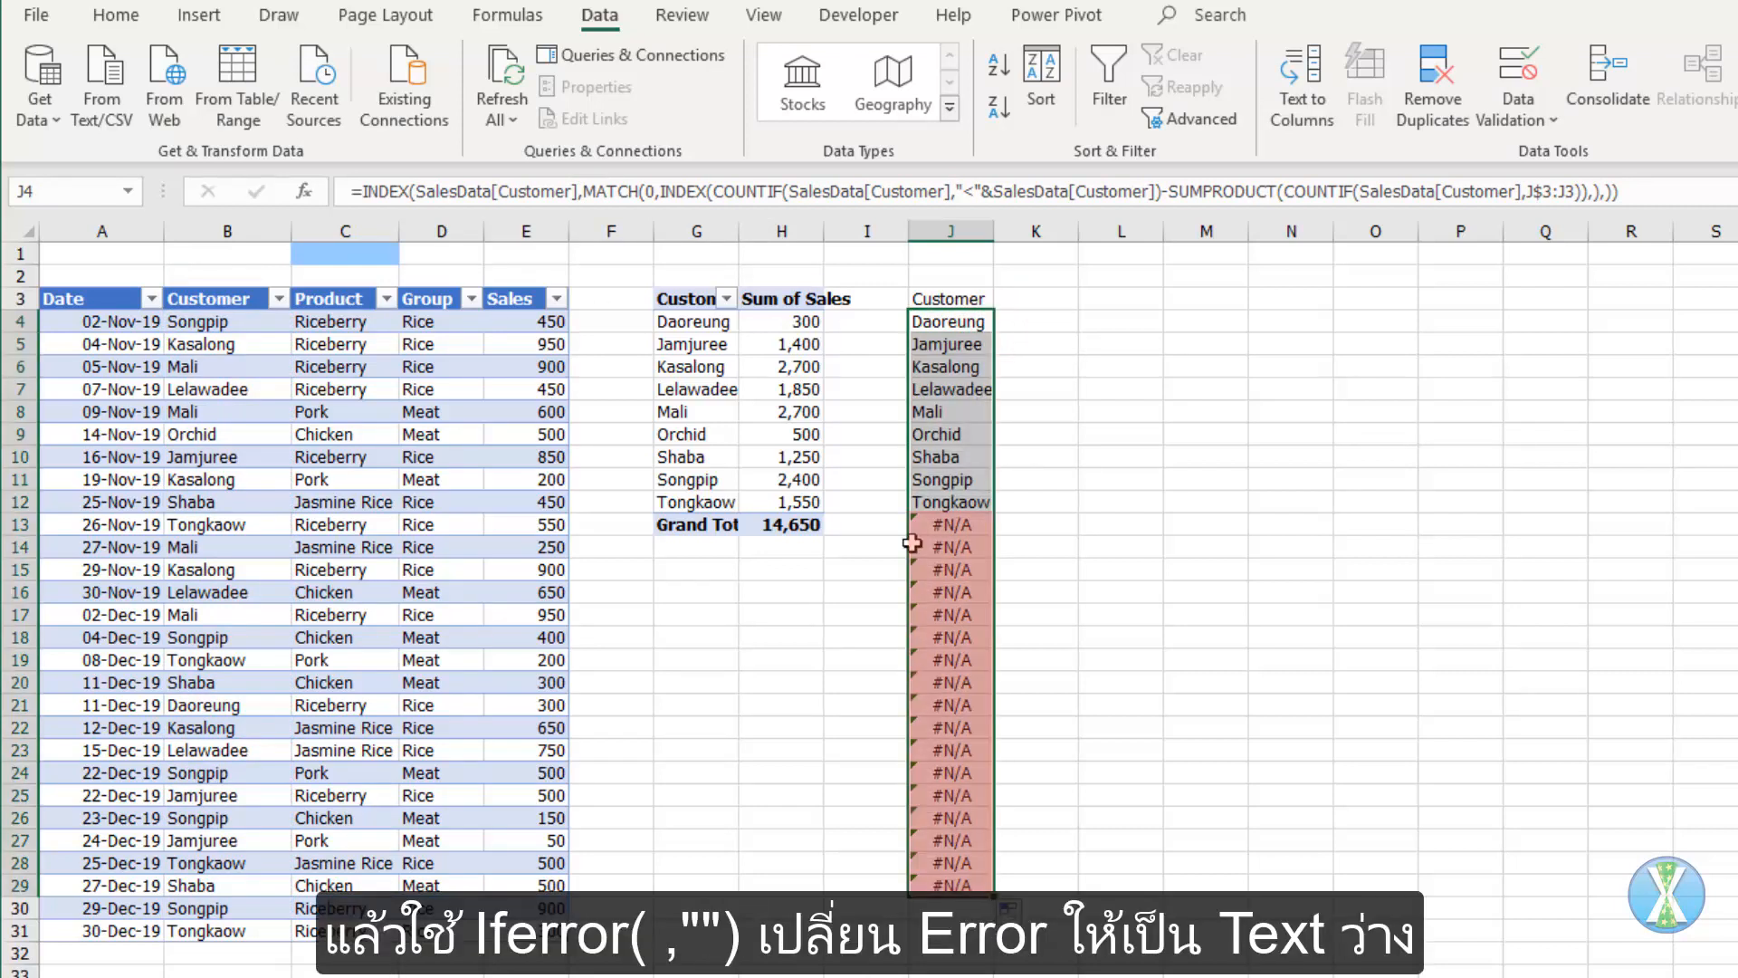
- Wrap the formula in J4 in IFERROR with "" as the error value and fill it down through J29
{"action": "left_click", "coordinate": [921, 322]}
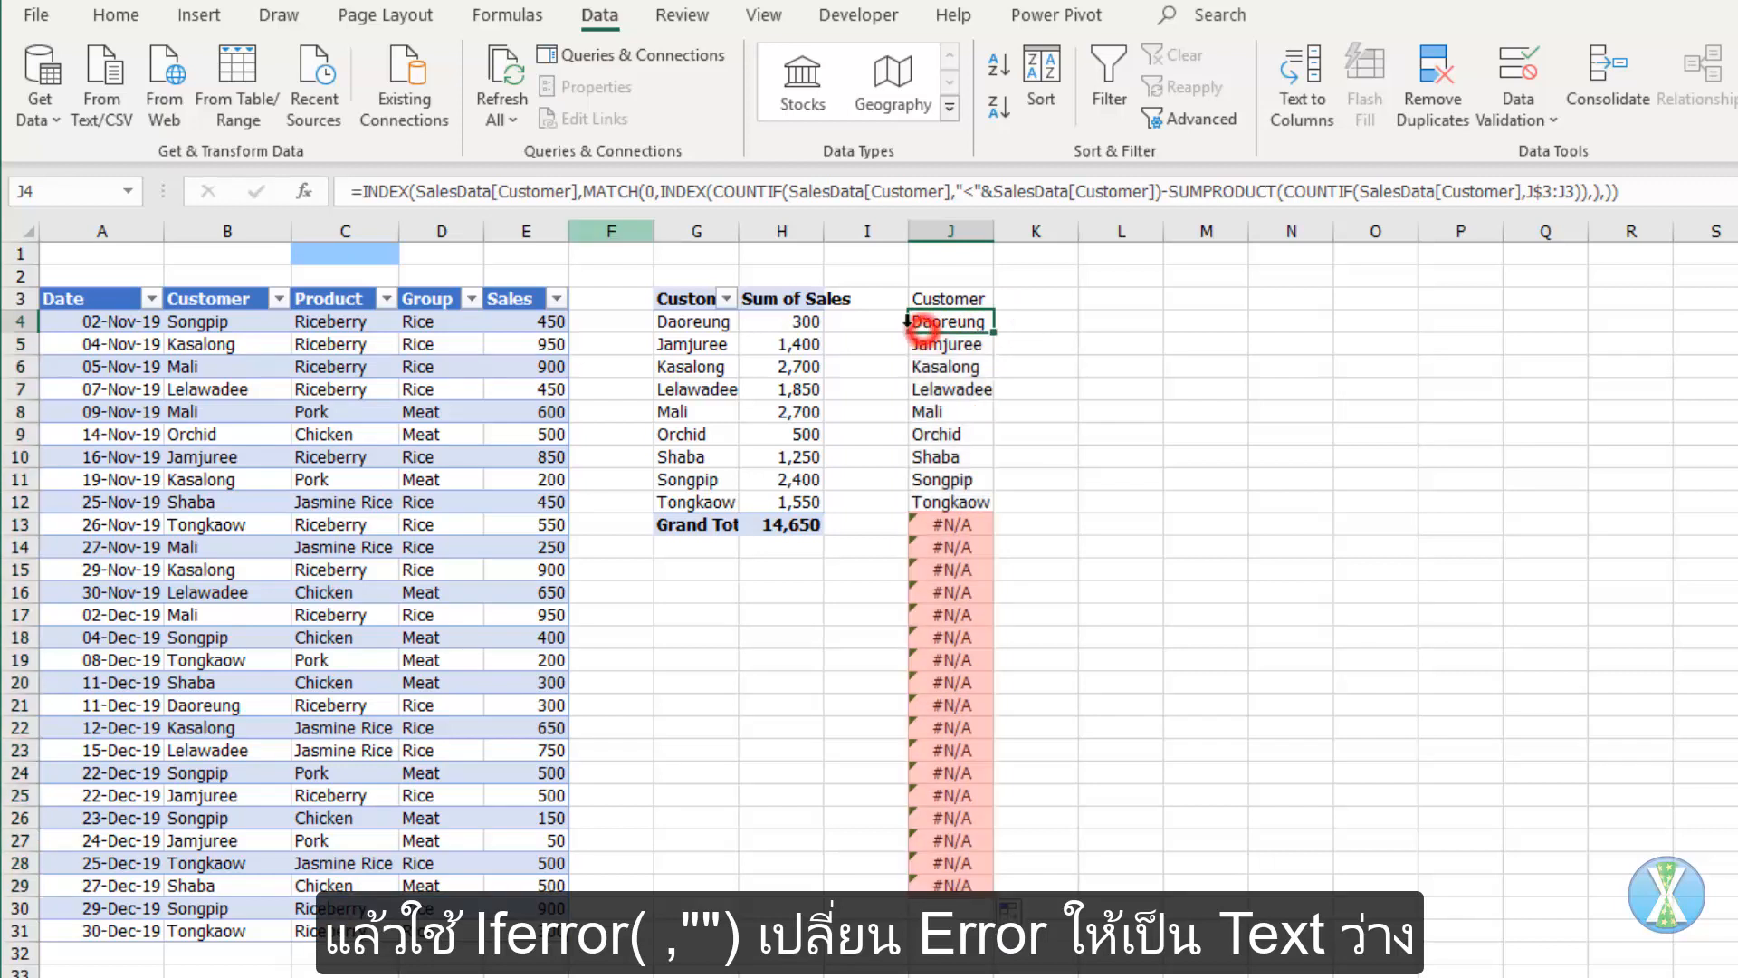
{"action": "left_click", "coordinate": [360, 191]}
{"action": "type", "text": "IF"}
{"action": "key", "text": "Down"}
{"action": "key", "text": "Tab"}
{"action": "type", "text": ","}
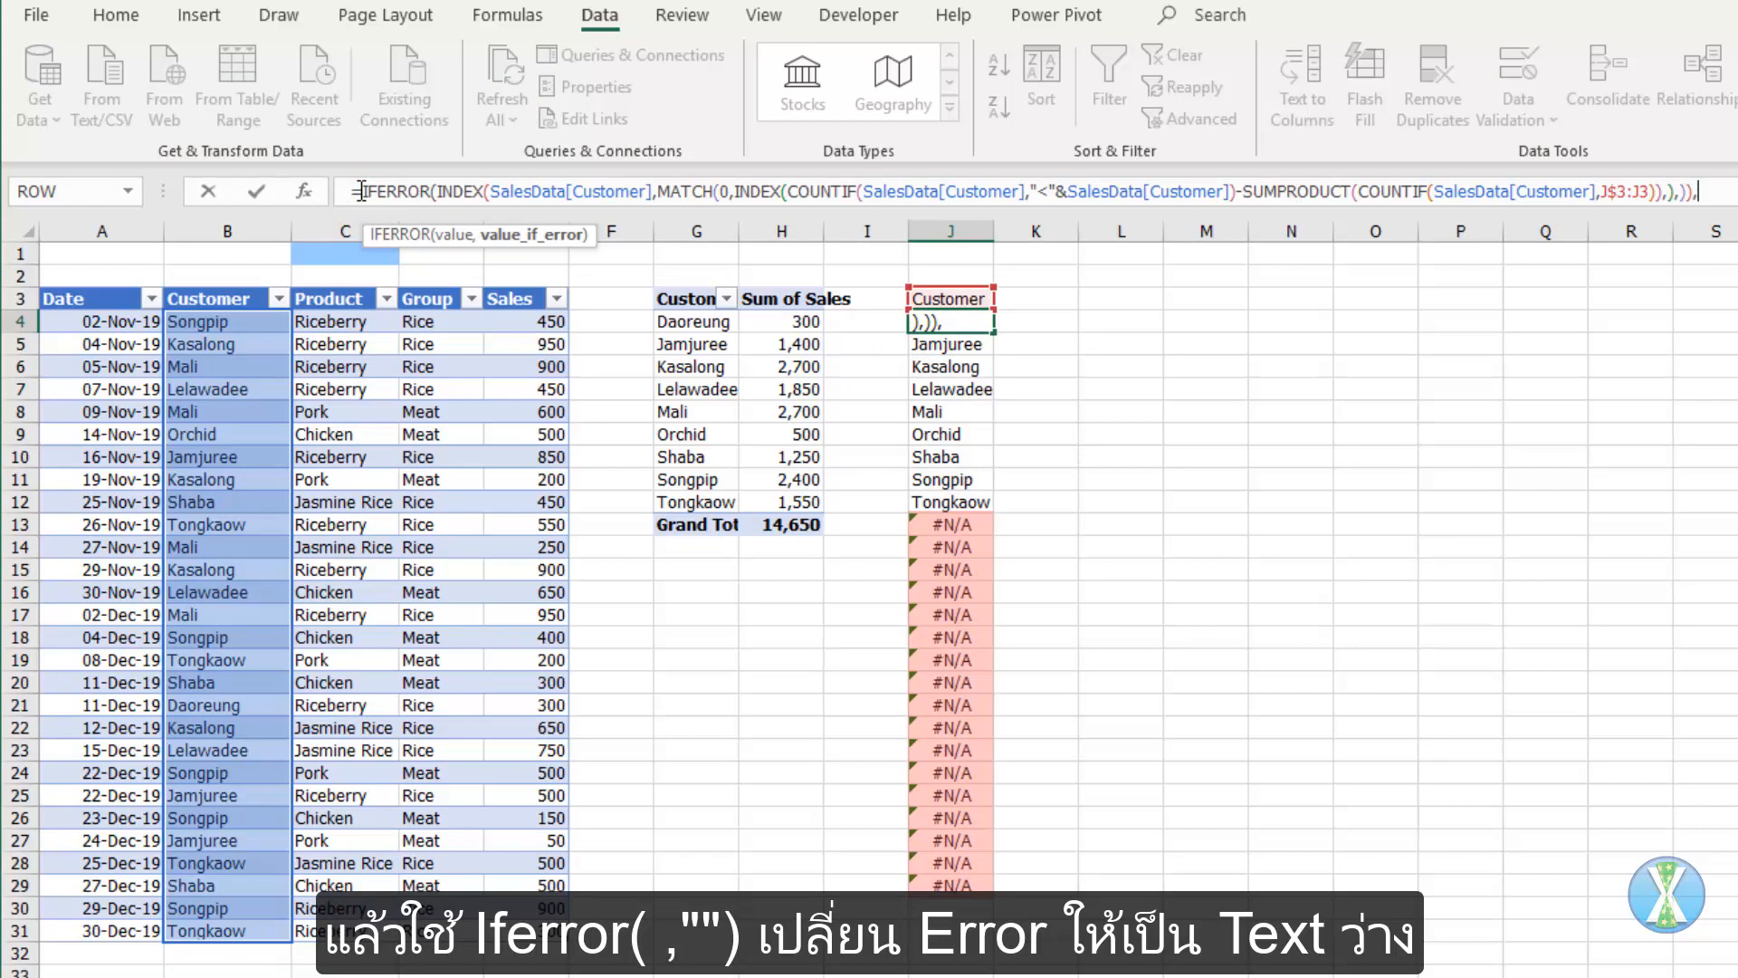
{"action": "type", "text": "\"\")"}
{"action": "key", "text": "ctrl+Return"}
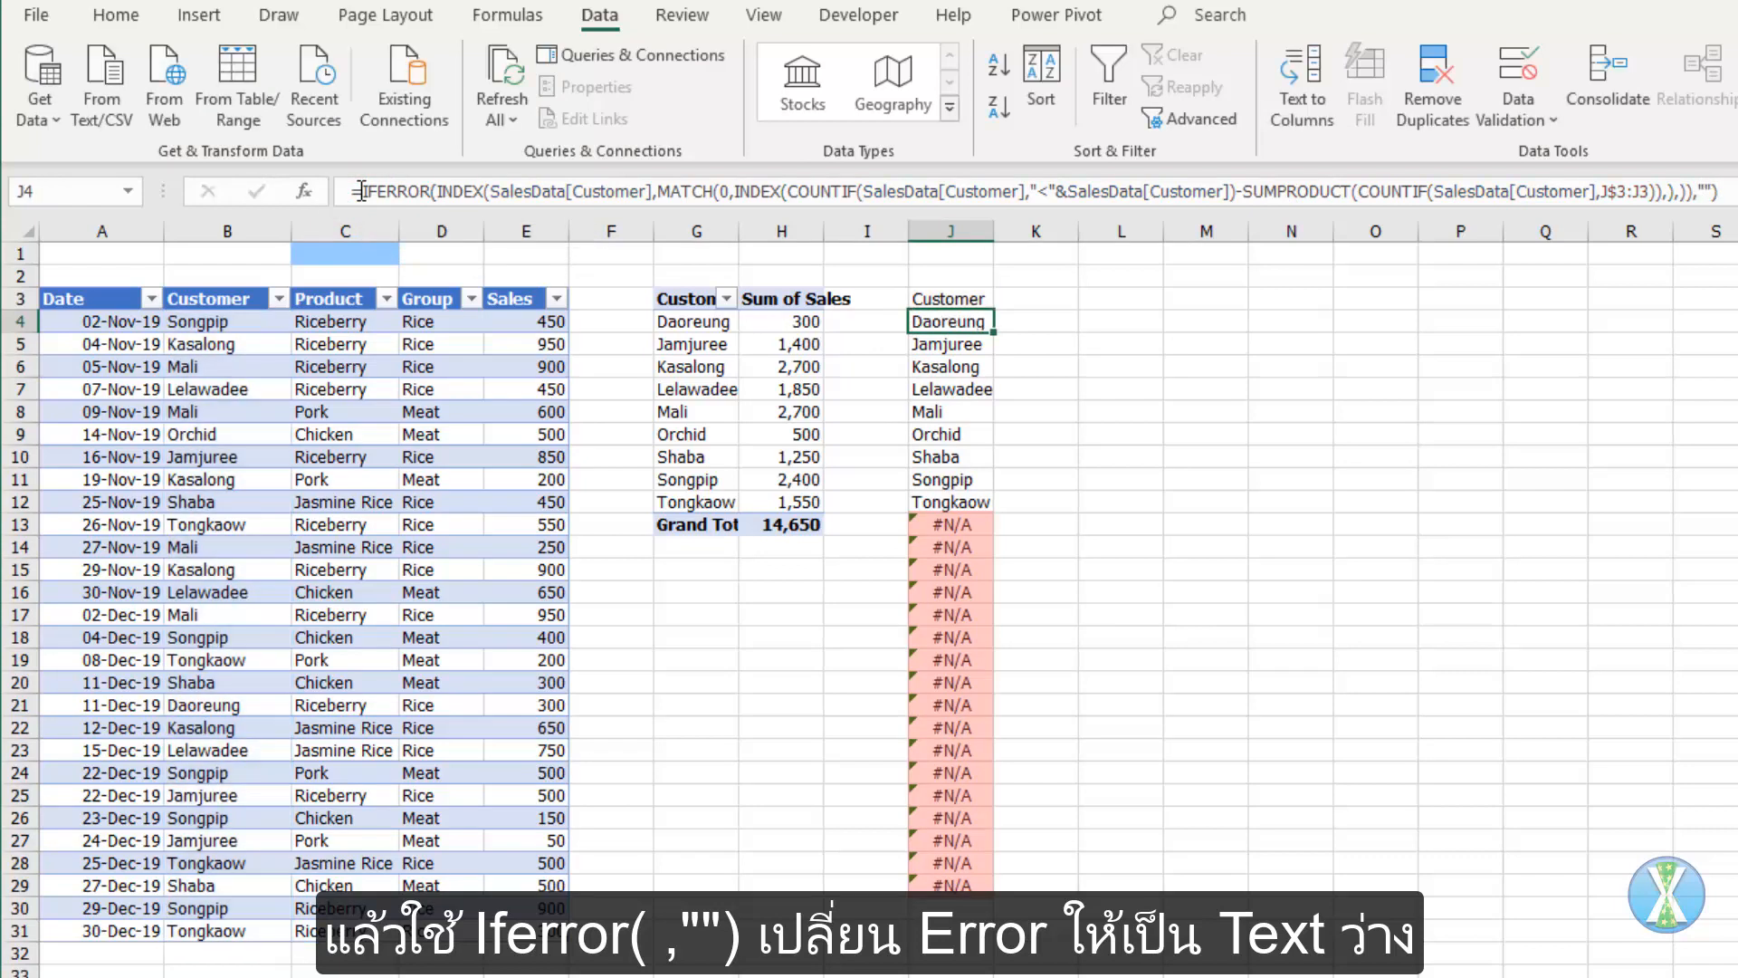
{"action": "double_click", "coordinate": [991, 331]}
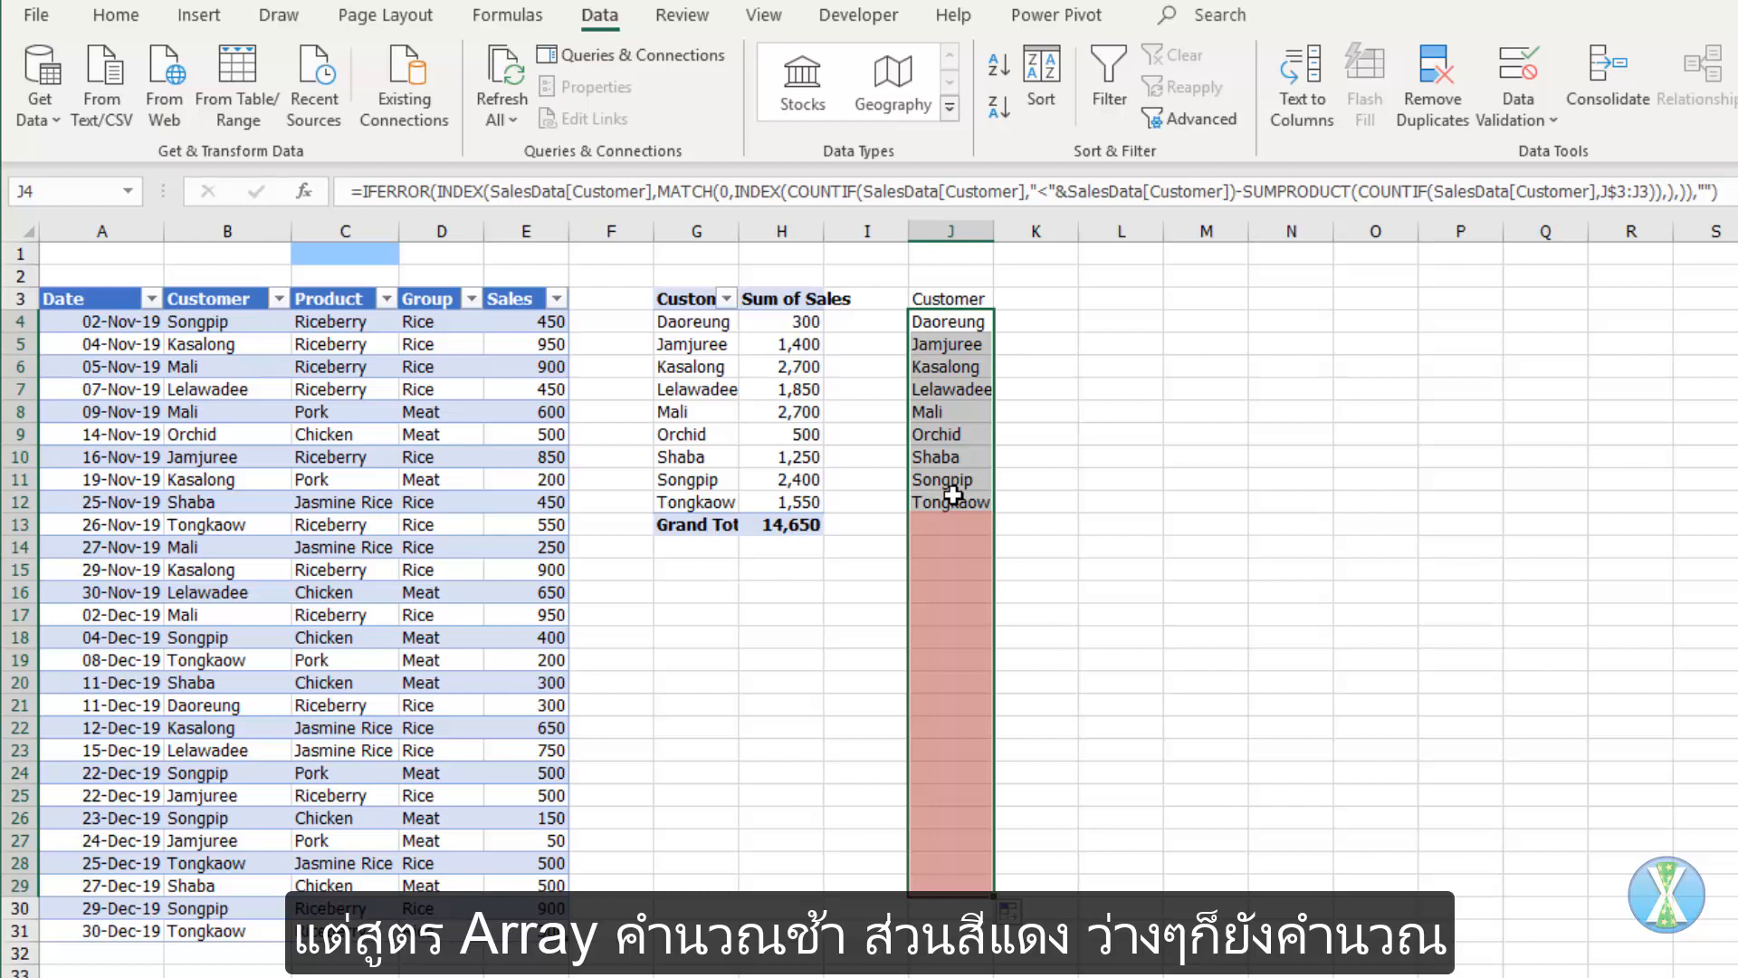
- Enter =MATCH(SalesData[Customer],SalesData[Customer],) in cell K4 to get each customer's first position
{"action": "left_click", "coordinate": [1028, 314]}
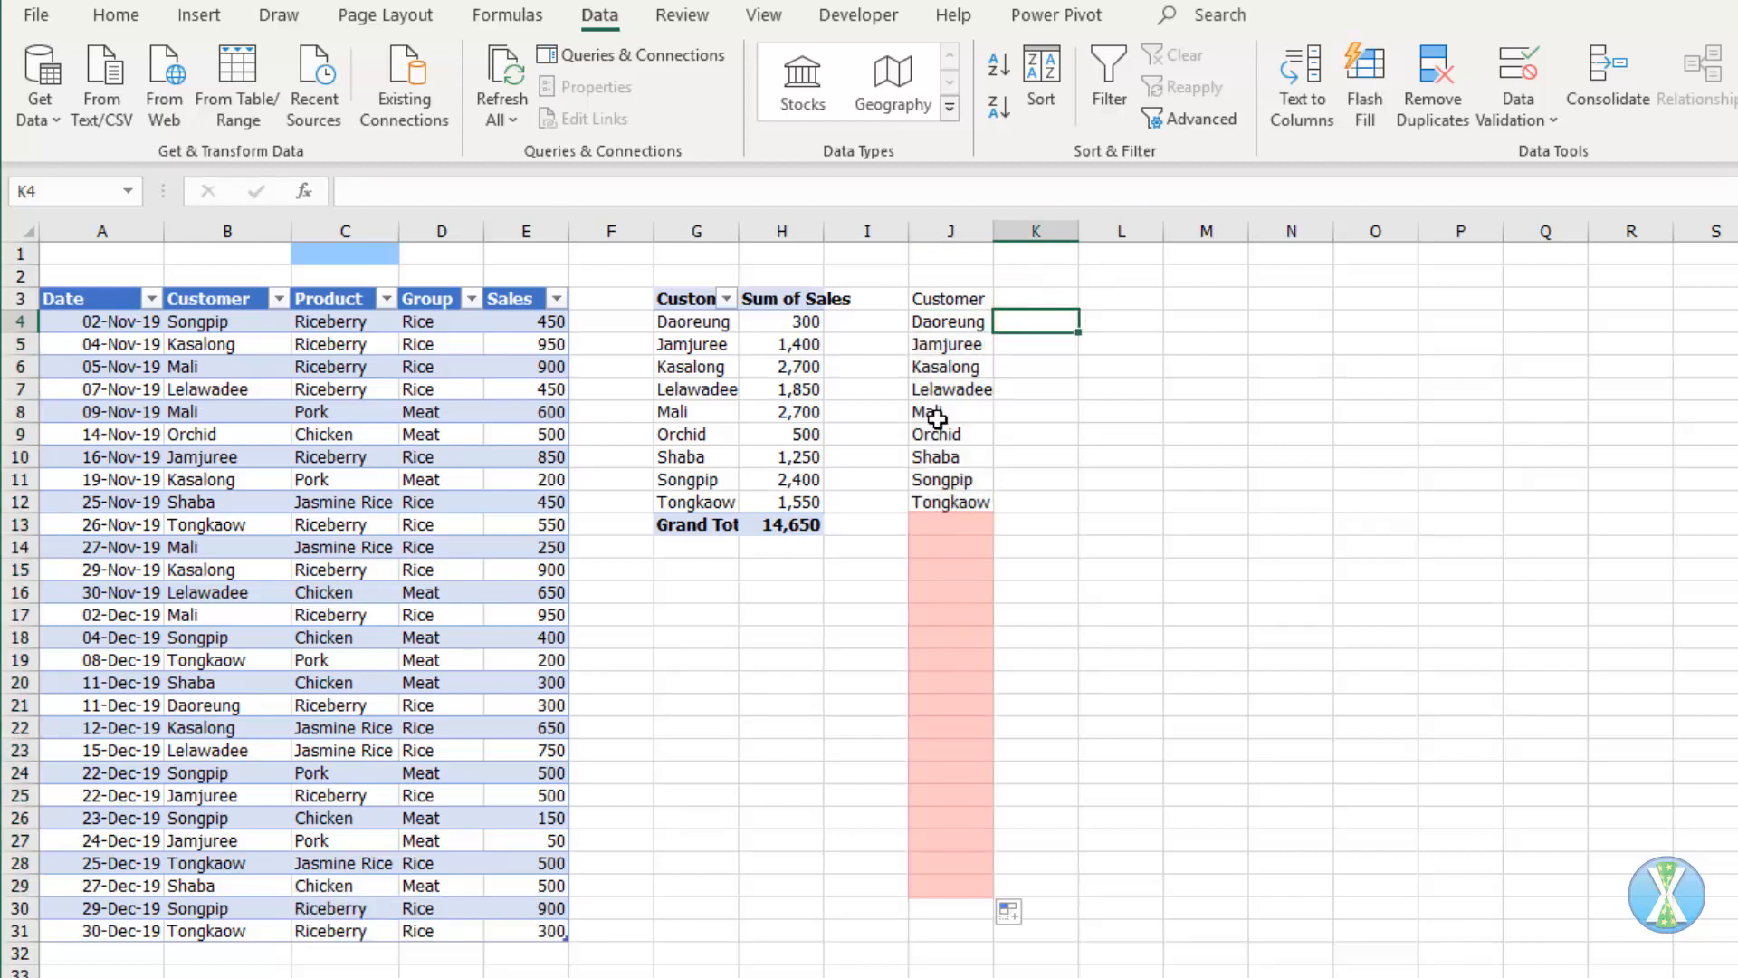
{"action": "type", "text": "=mat"}
{"action": "key", "text": "Tab"}
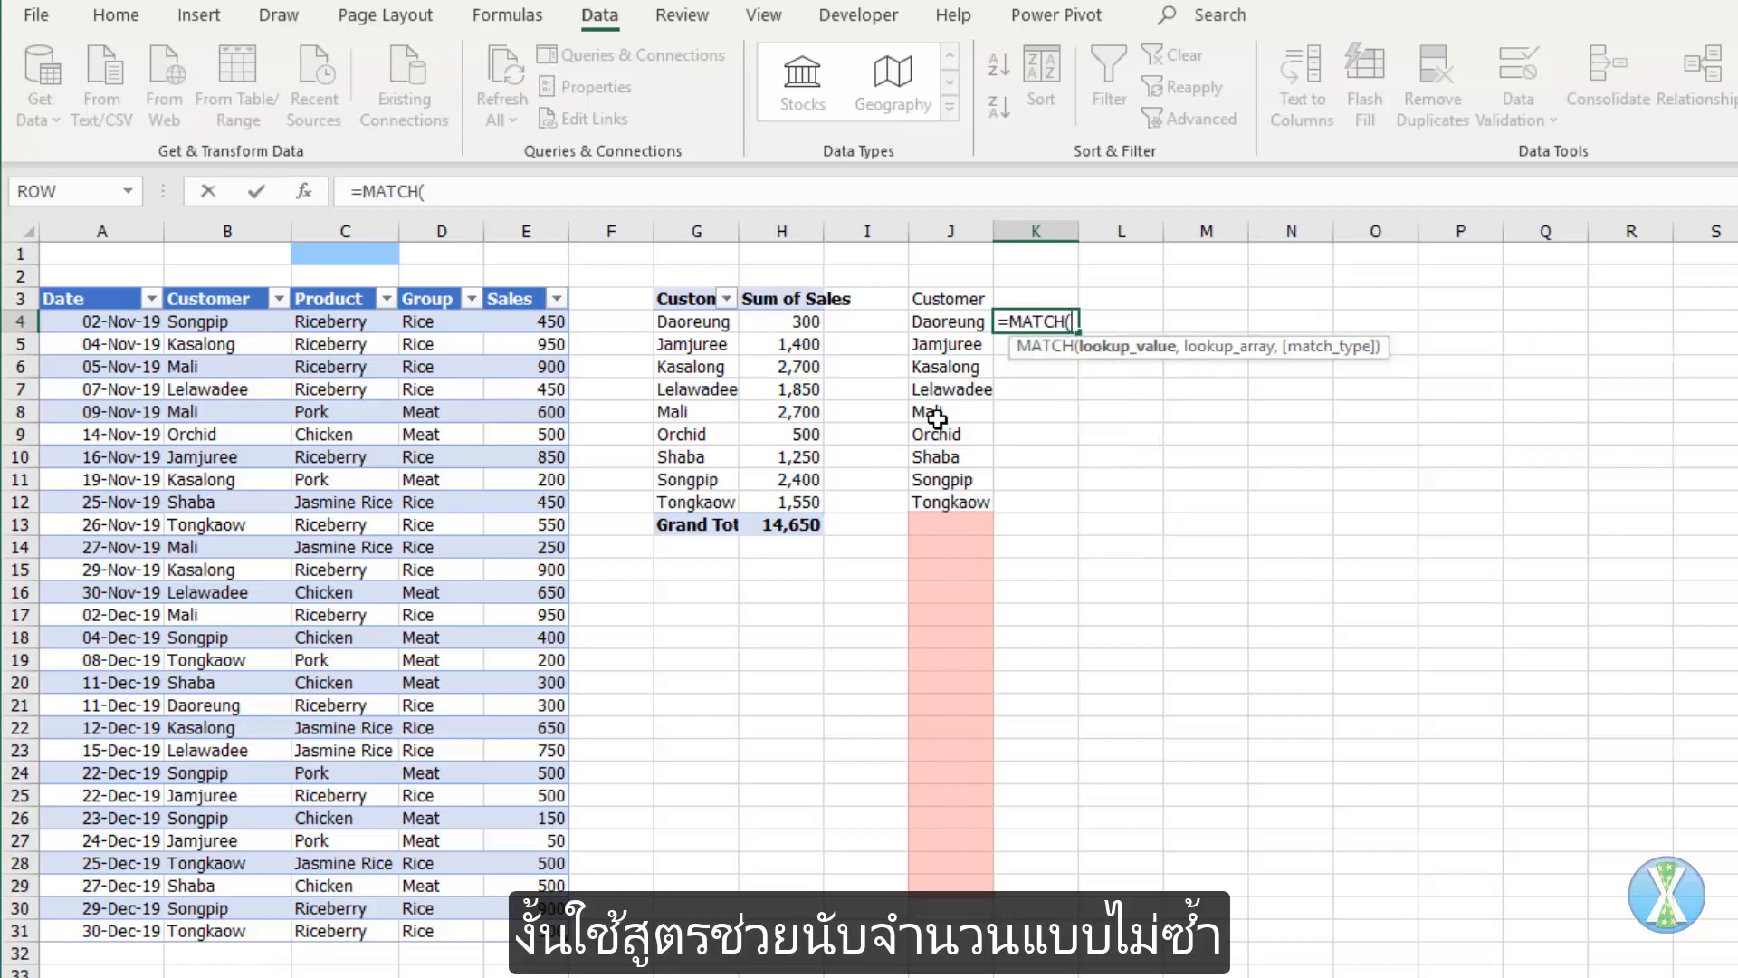
{"action": "left_click", "coordinate": [225, 283]}
{"action": "type", "text": ","}
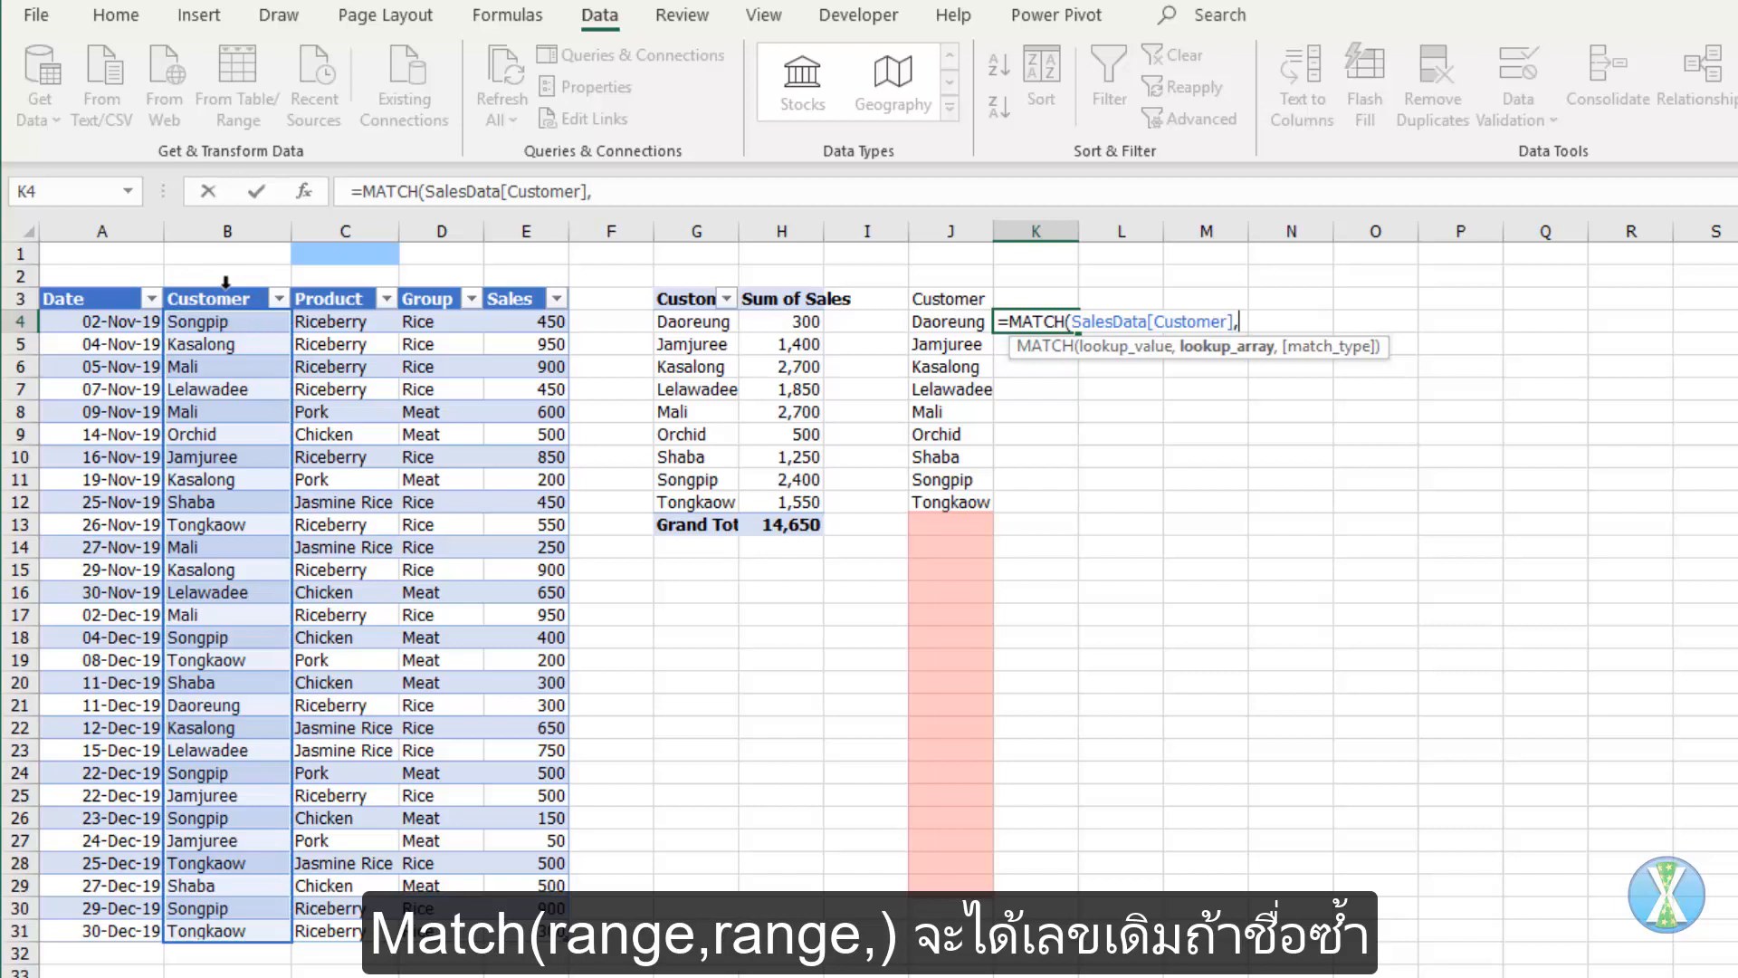
{"action": "left_click", "coordinate": [226, 283]}
{"action": "type", "text": ",)"}
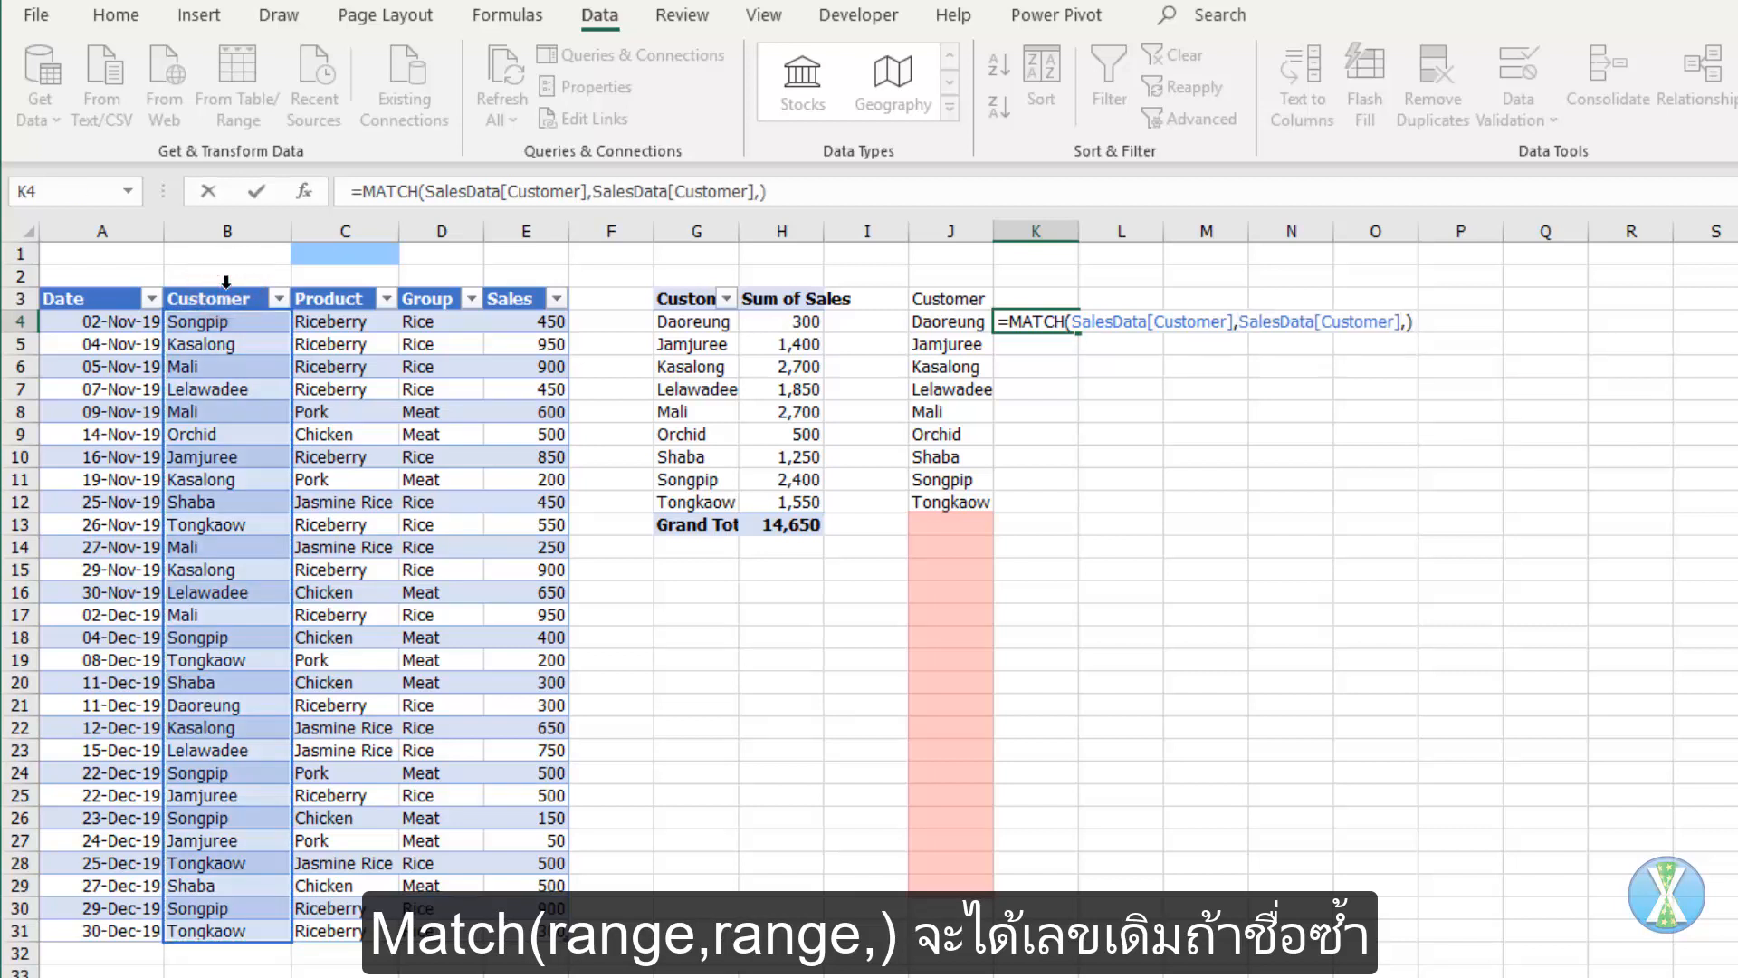
{"action": "key", "text": "ctrl+Return"}
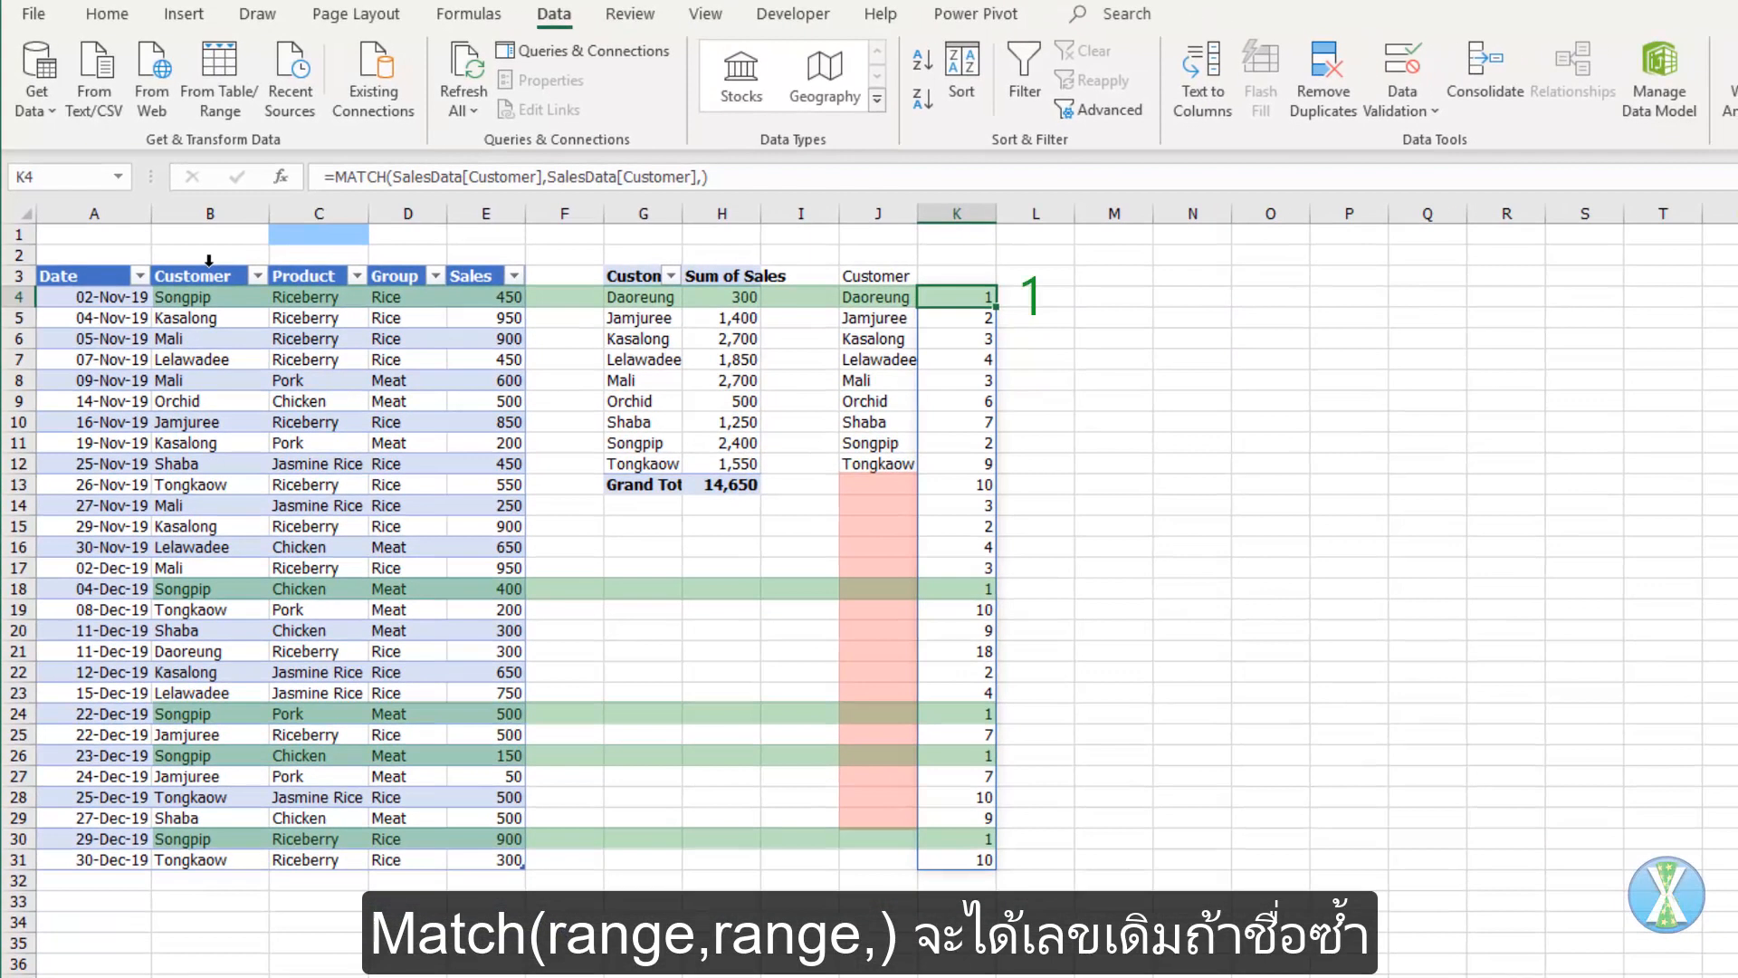
- Wrap K4's MATCH formula in FREQUENCY and supply ROW(SalesData) as the start of its bins array
{"action": "left_click", "coordinate": [336, 175]}
{"action": "type", "text": "FREQUENCY("}
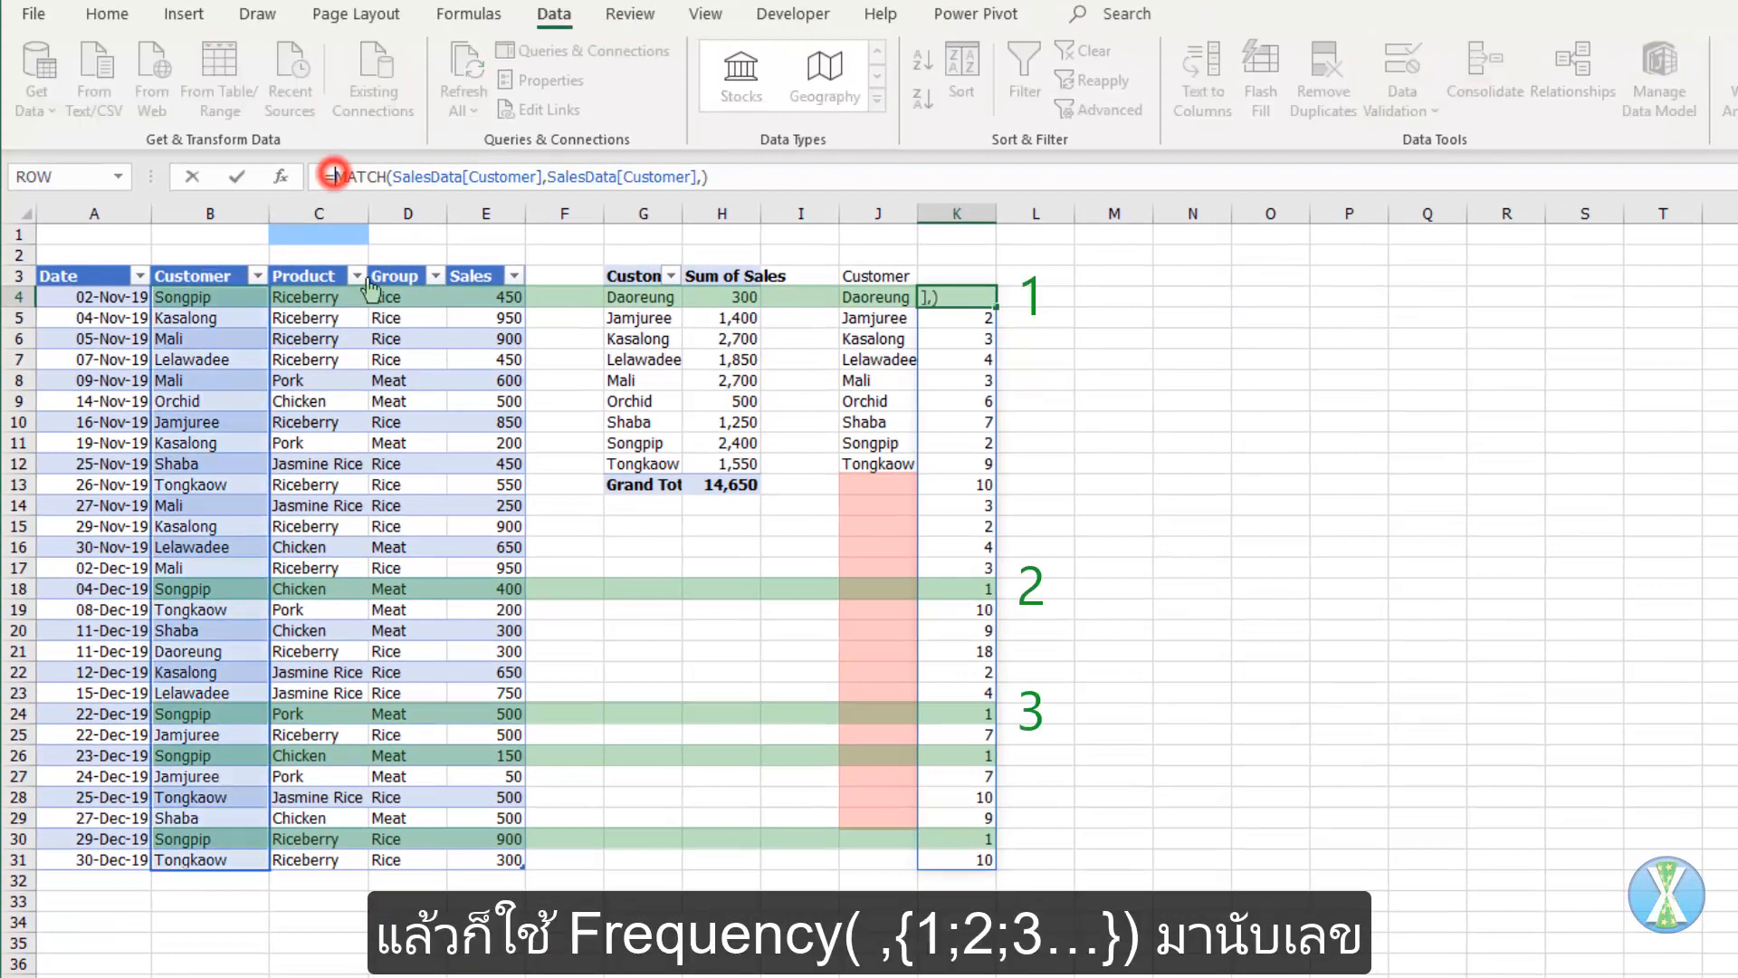
{"action": "key", "text": "End"}
{"action": "type", "text": ",),row"}
{"action": "key", "text": "Tab"}
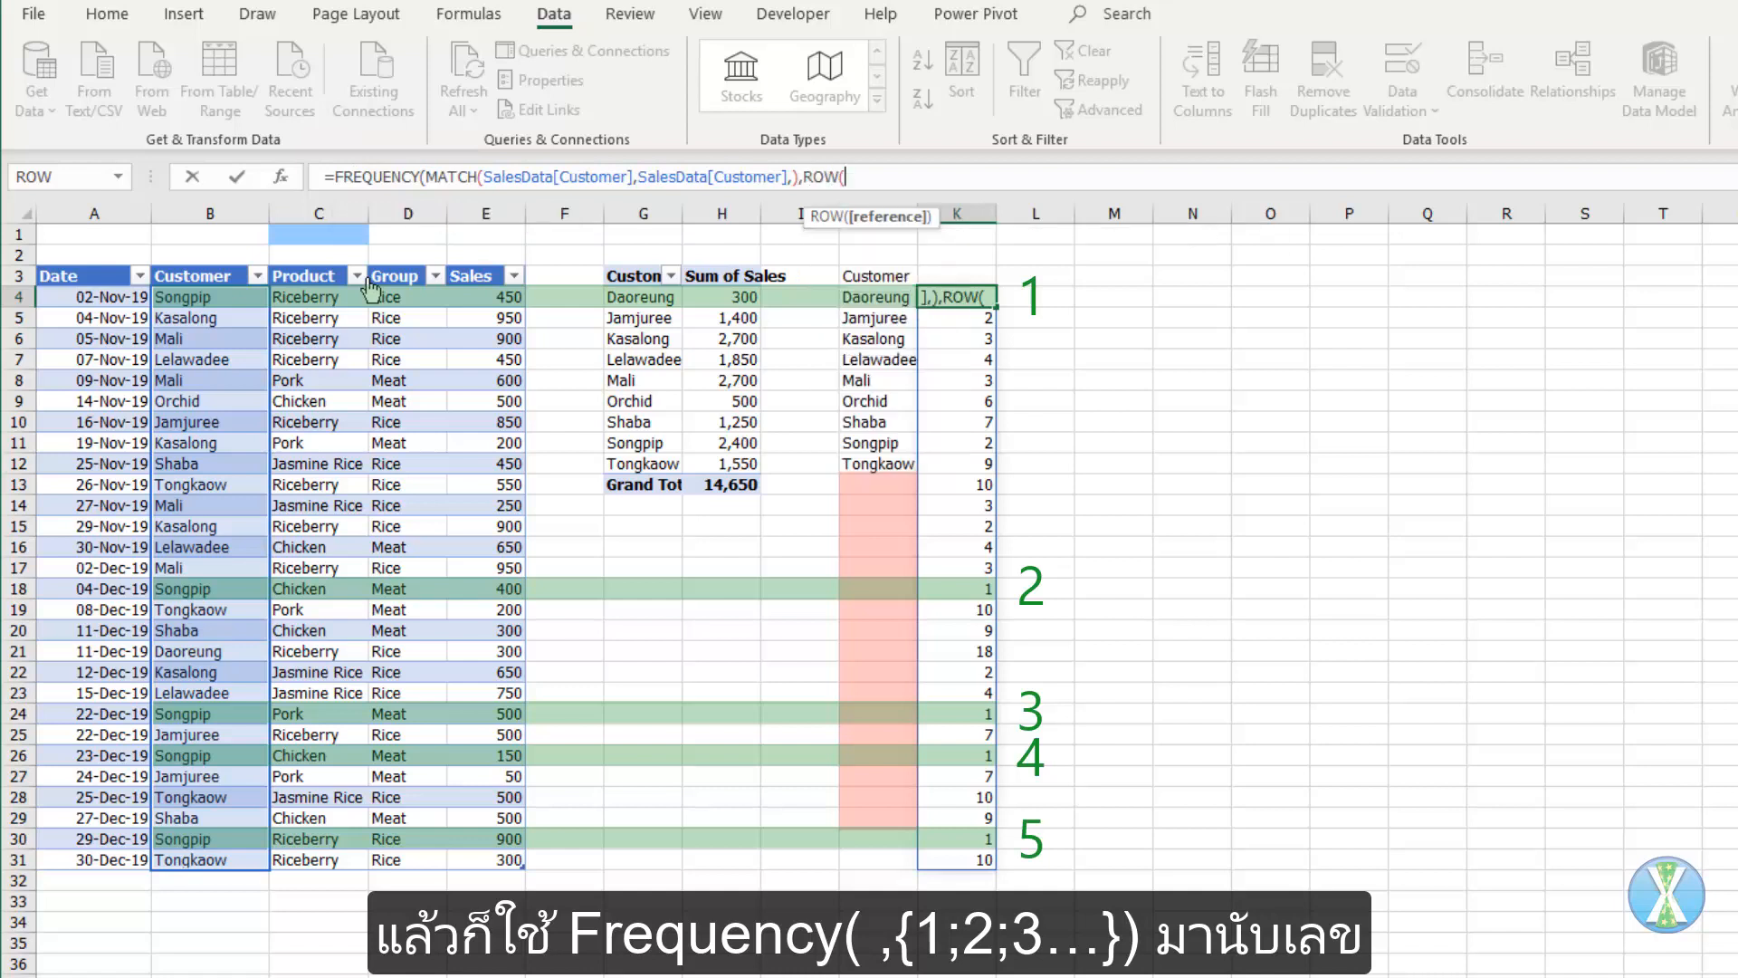
{"action": "type", "text": "s"}
{"action": "key", "text": "Tab"}
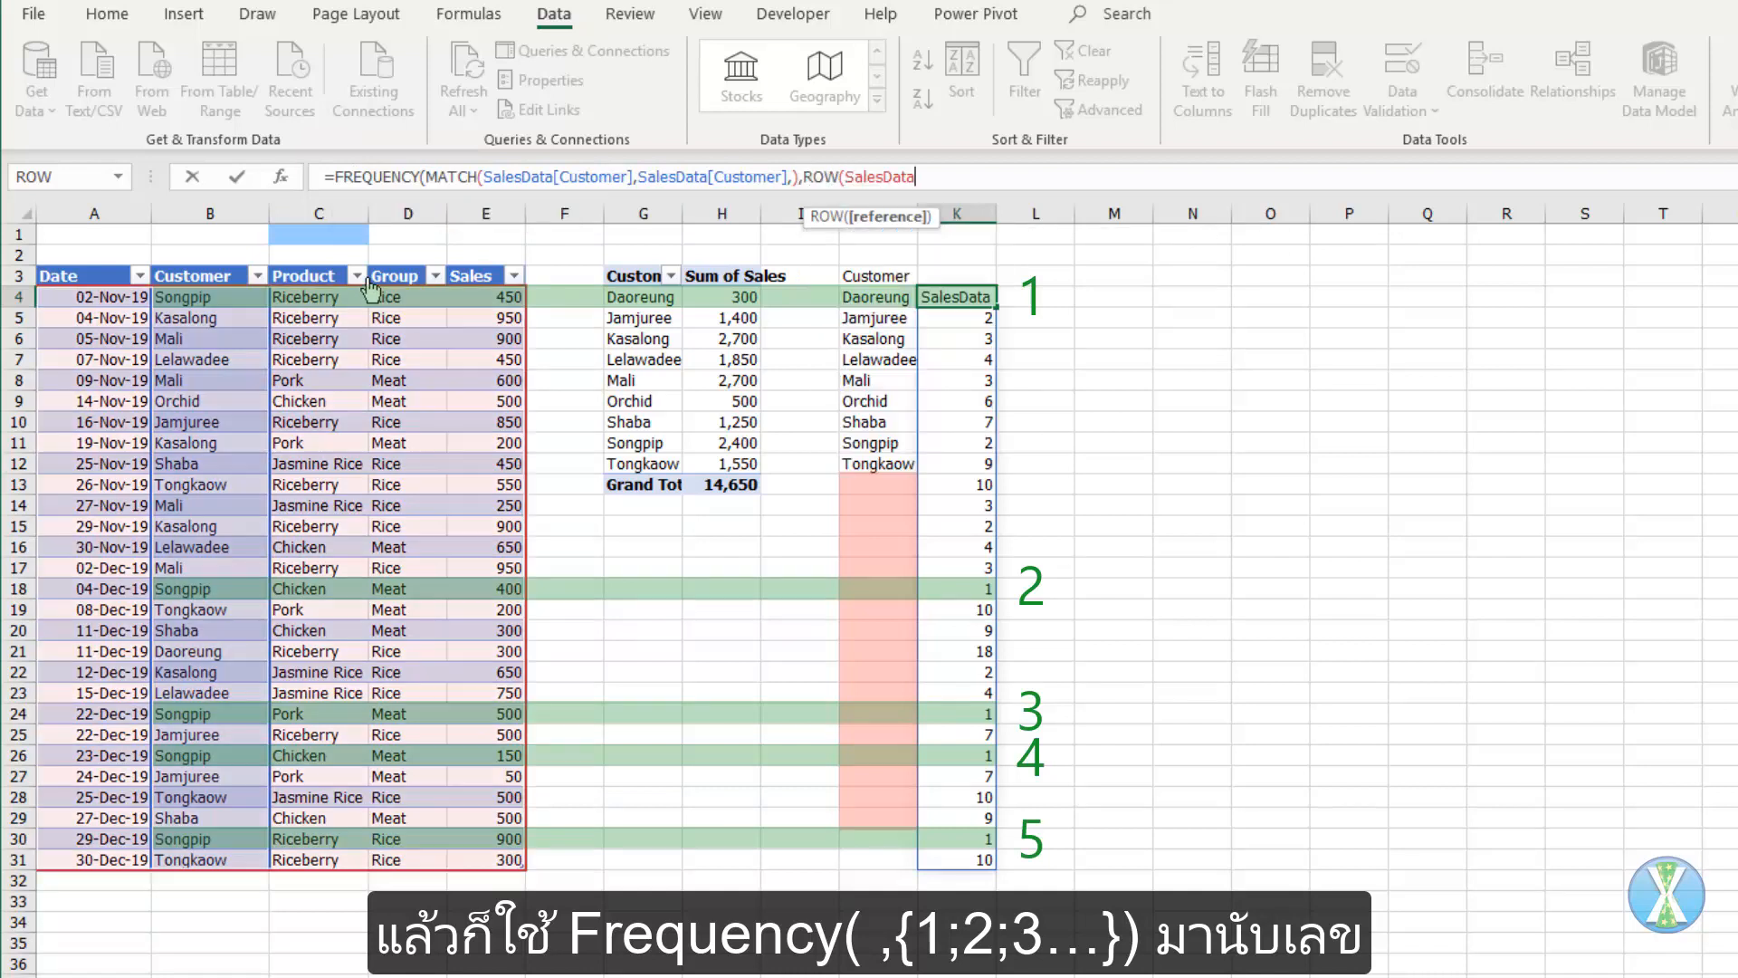
{"action": "type", "text": ")"}
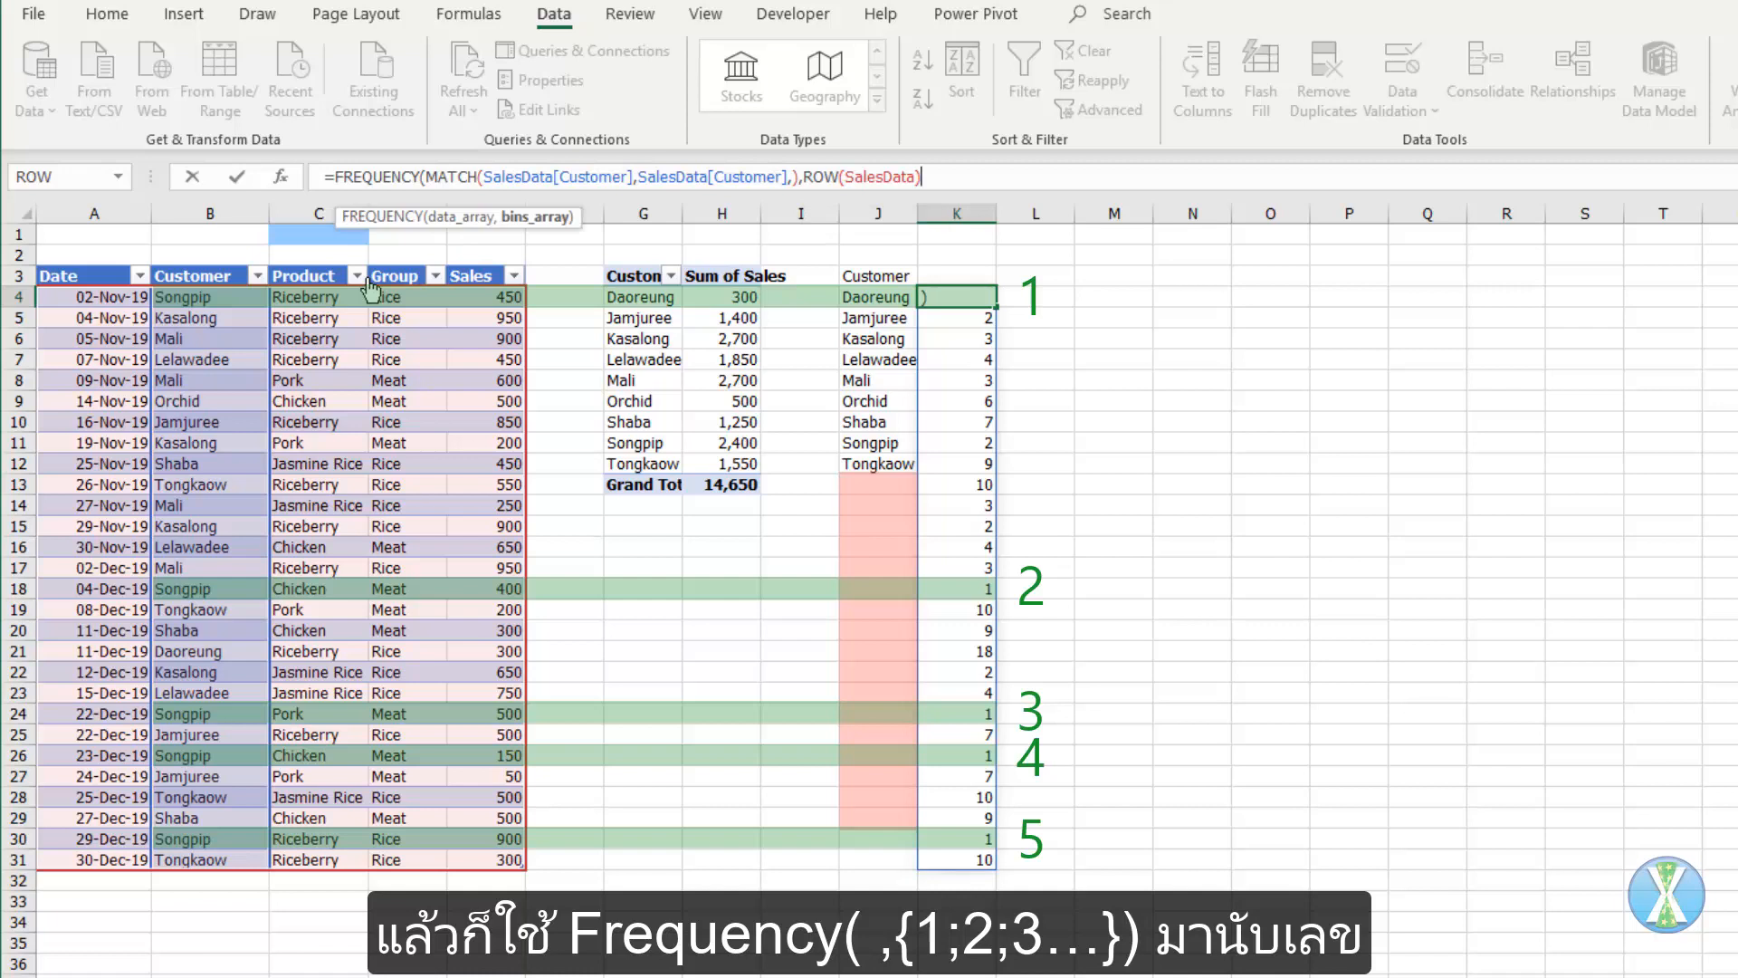
- Subtract ROW(SalesData[#Headers]) from the bins array in K4's FREQUENCY and enter the formula
{"action": "type", "text": "-row"}
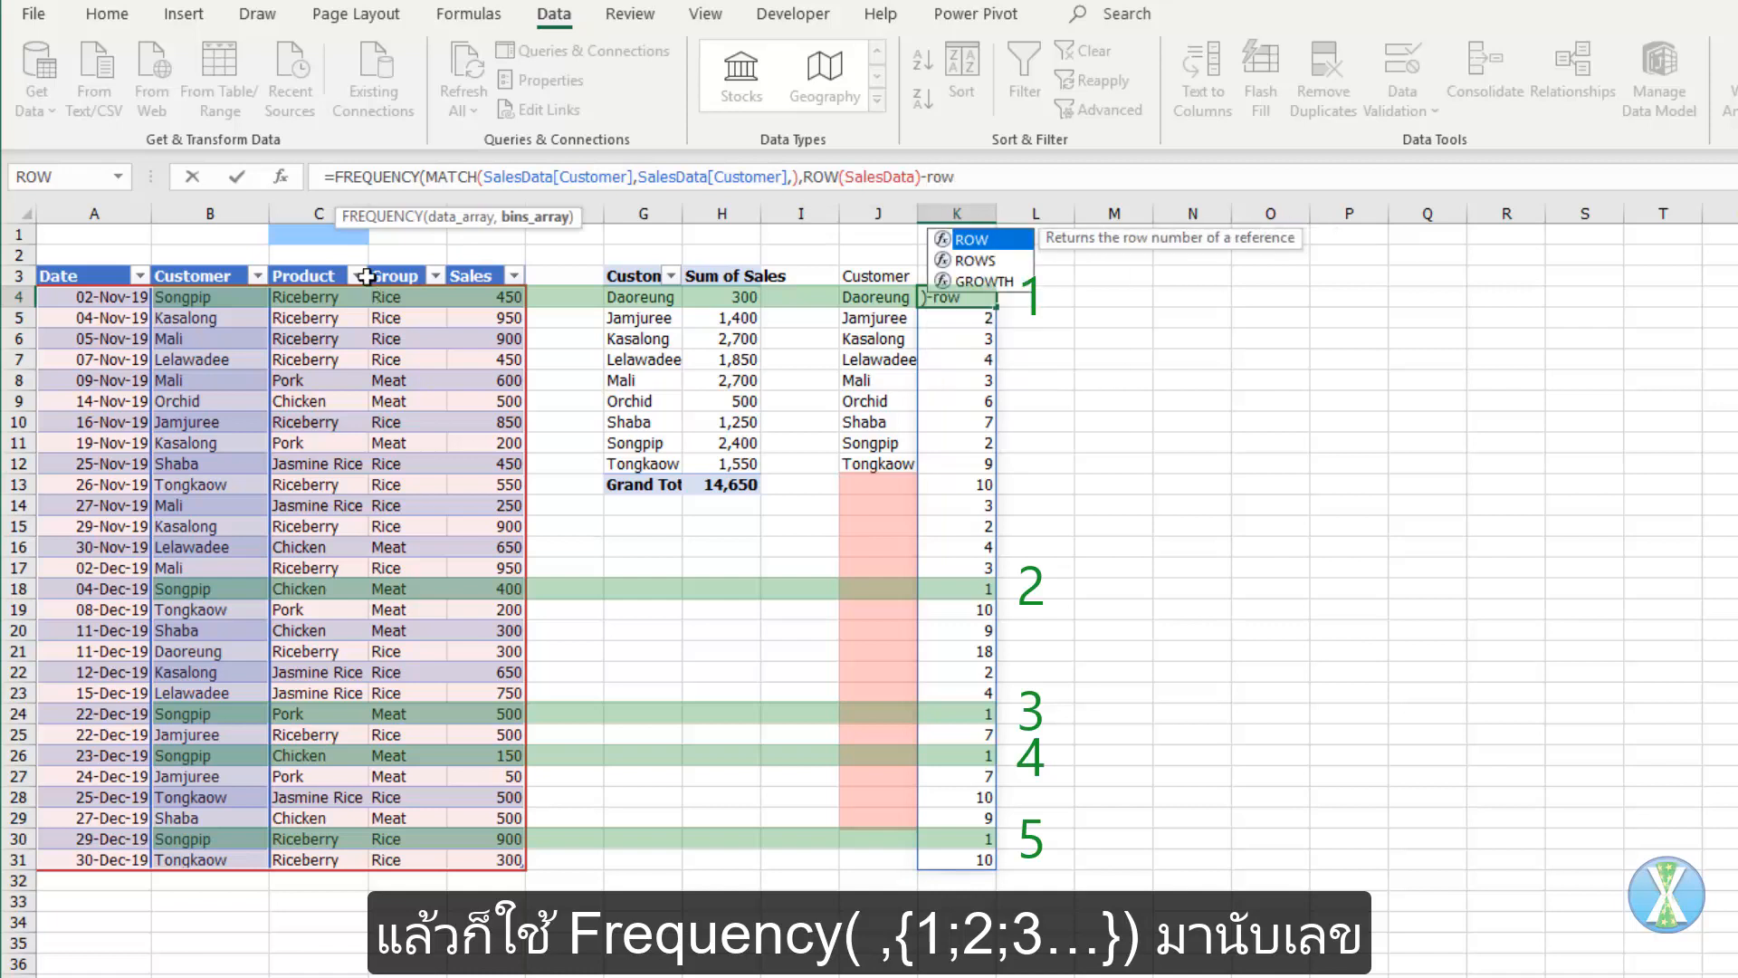
{"action": "type", "text": "(Sales"}
{"action": "key", "text": "Tab"}
{"action": "type", "text": "["}
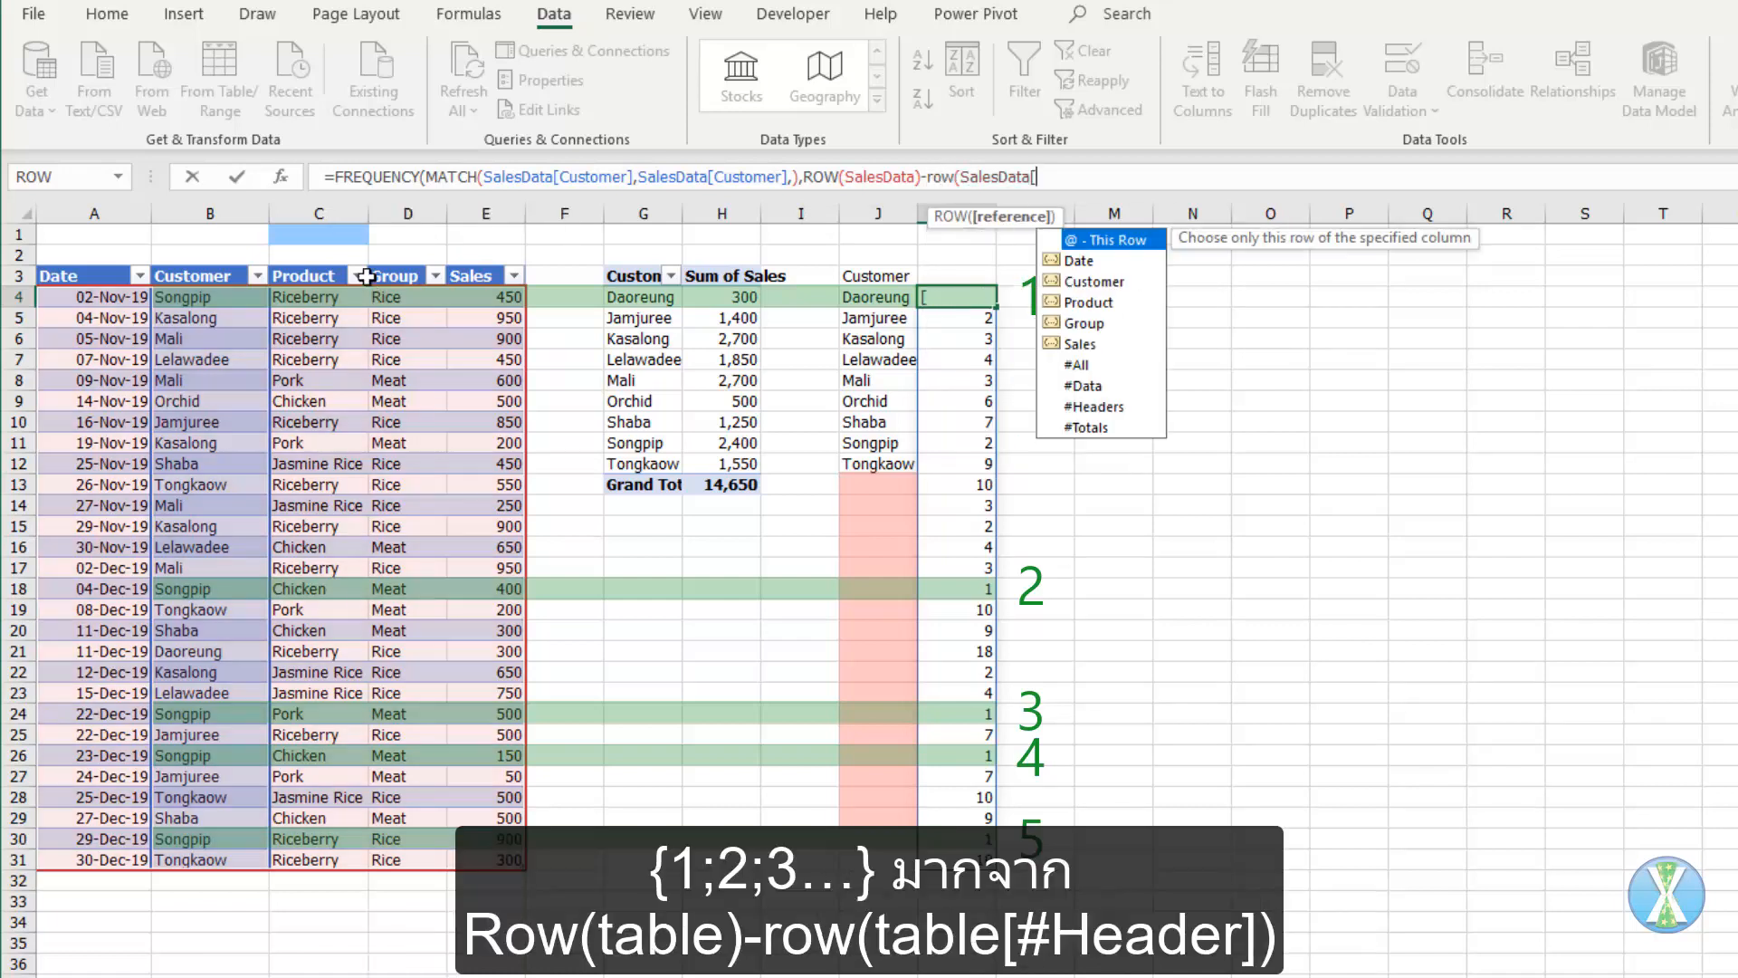
{"action": "key", "text": "Down"}
{"action": "key", "text": "Down"}
{"action": "key", "text": "Down"}
{"action": "key", "text": "Down"}
{"action": "key", "text": "Down"}
{"action": "key", "text": "Down"}
{"action": "key", "text": "Down"}
{"action": "key", "text": "Down"}
{"action": "key", "text": "Down"}
{"action": "key", "text": "Up"}
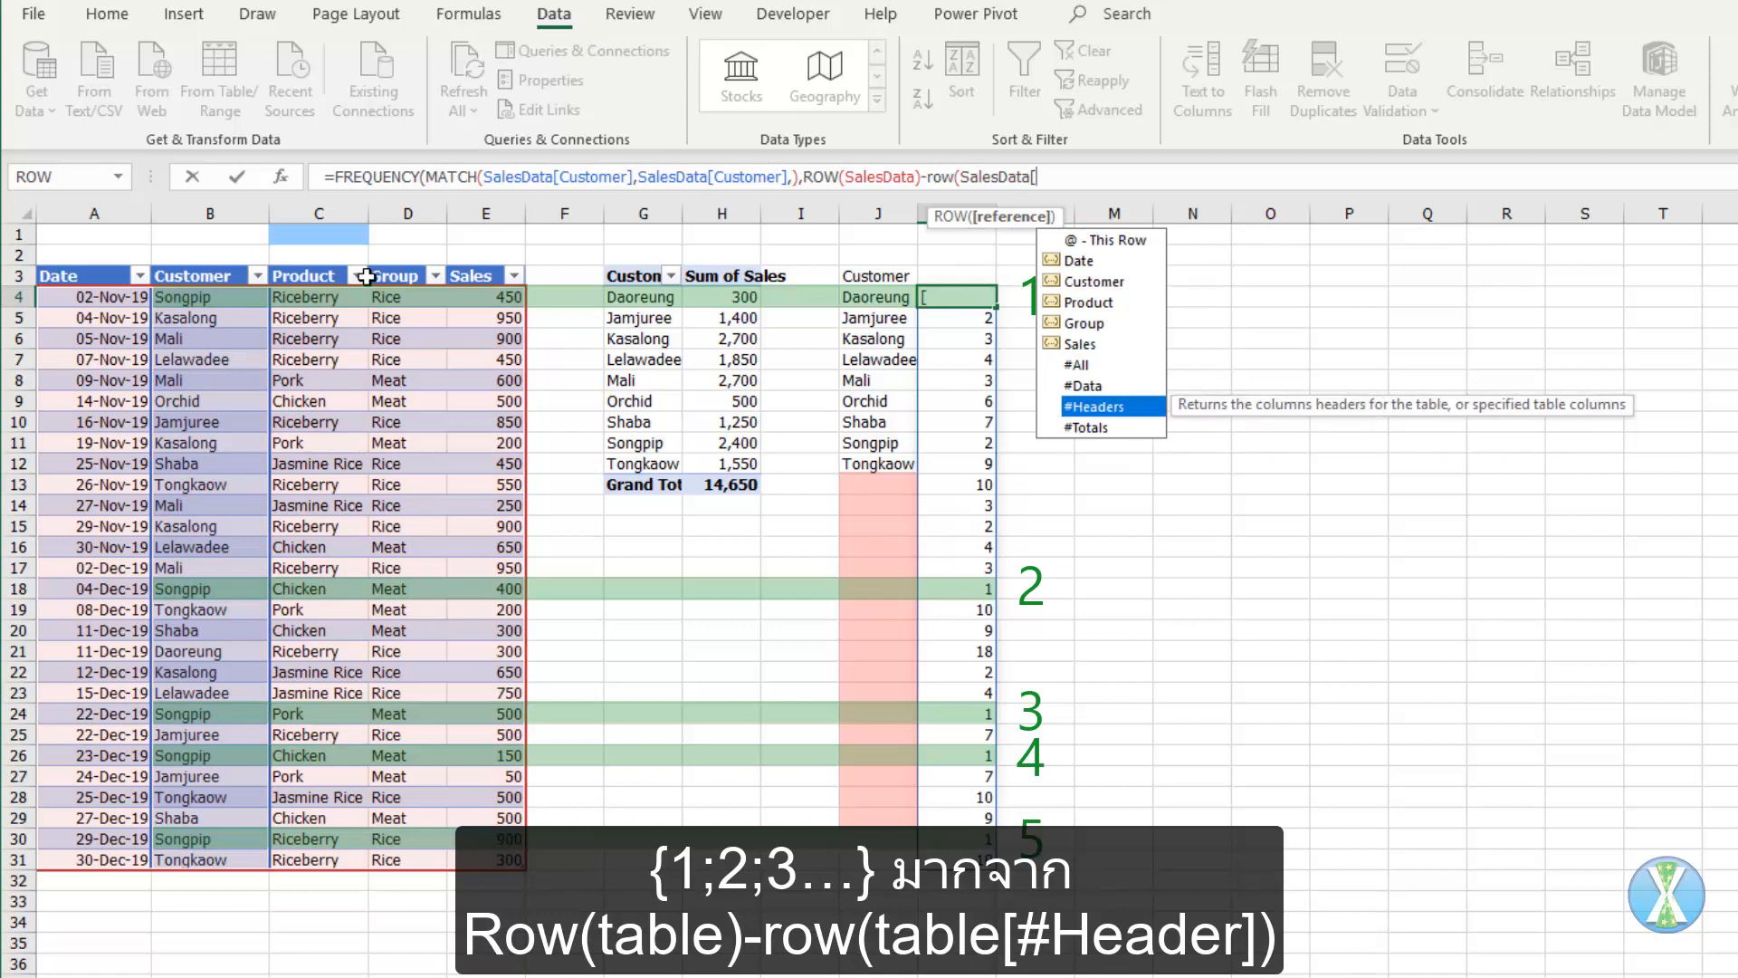
{"action": "key", "text": "Tab"}
{"action": "type", "text": "])"}
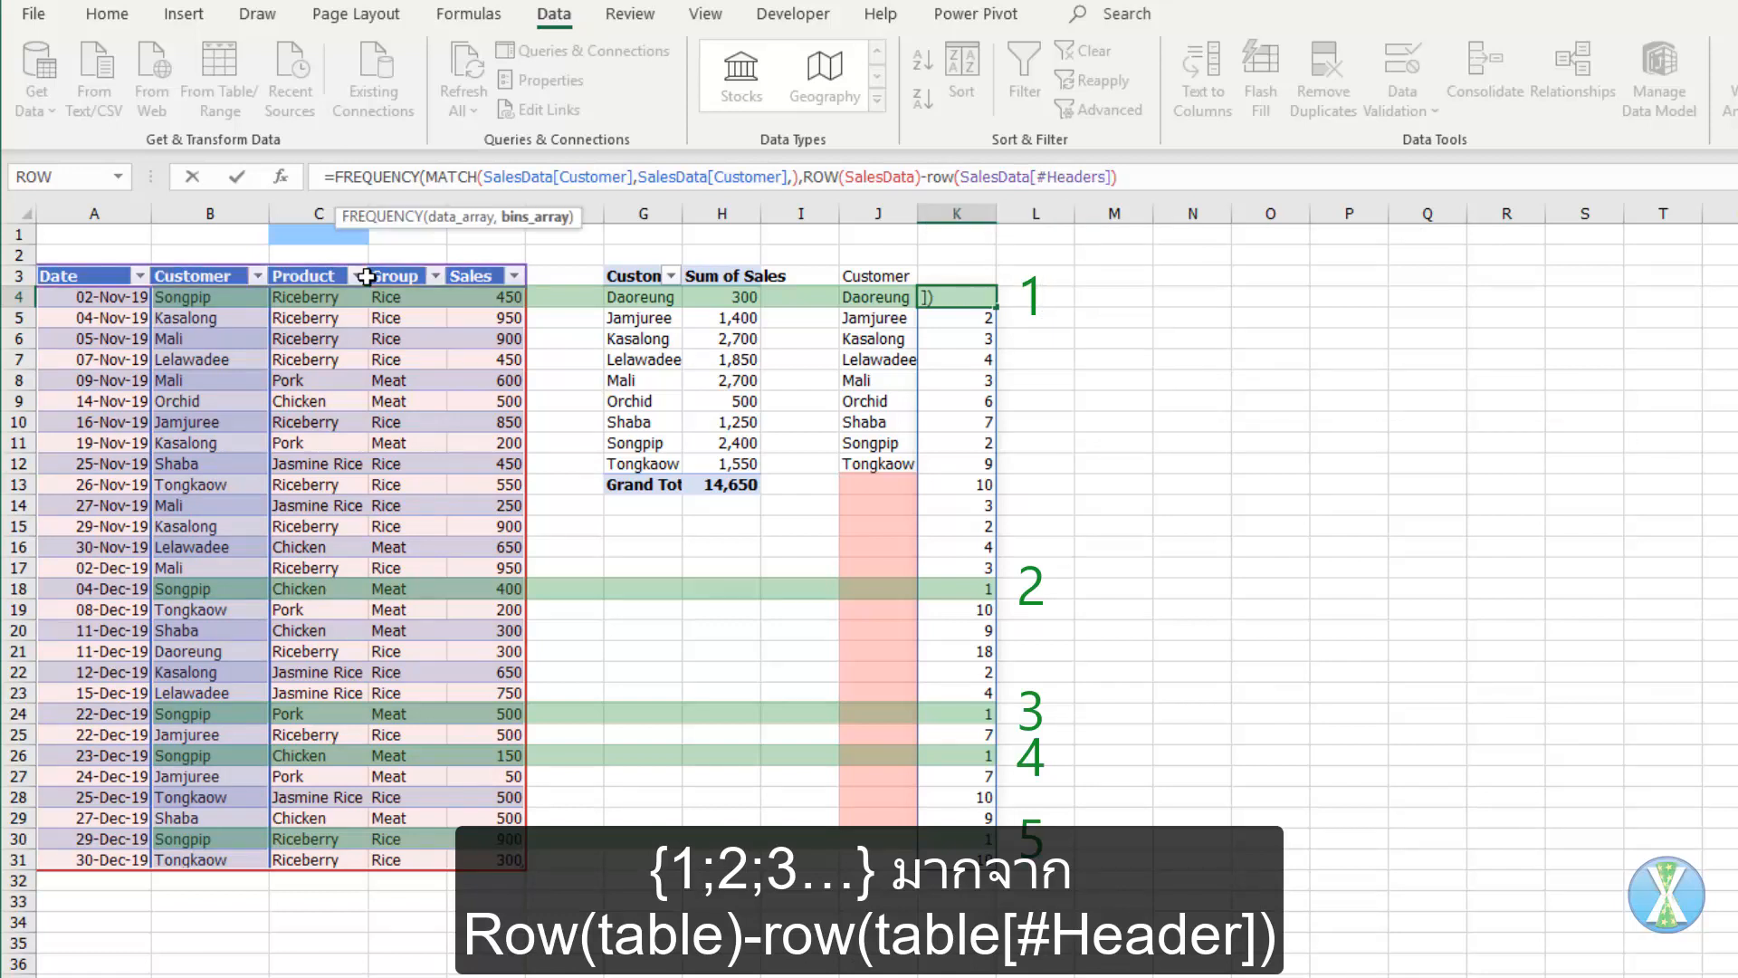
{"action": "type", "text": ")"}
{"action": "key", "text": "ctrl+Return"}
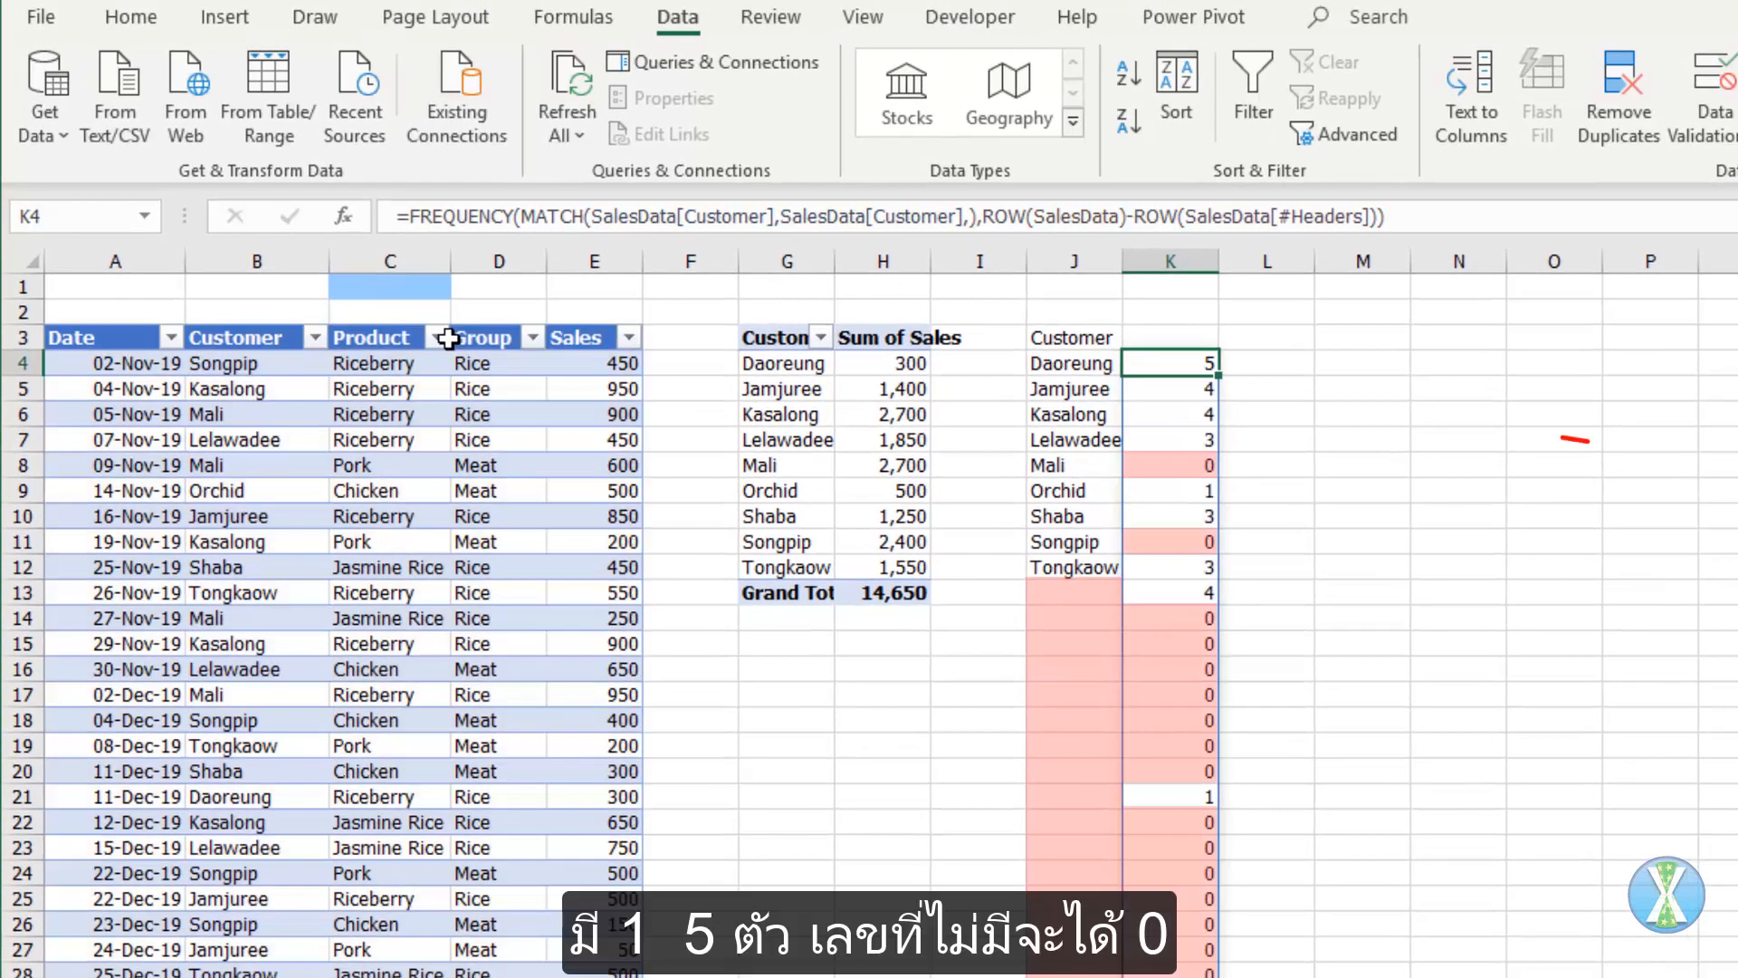
- Wrap K4's FREQUENCY formula in COUNT(1/...) as an array formula and move the cell to J1
{"action": "left_click", "coordinate": [405, 216]}
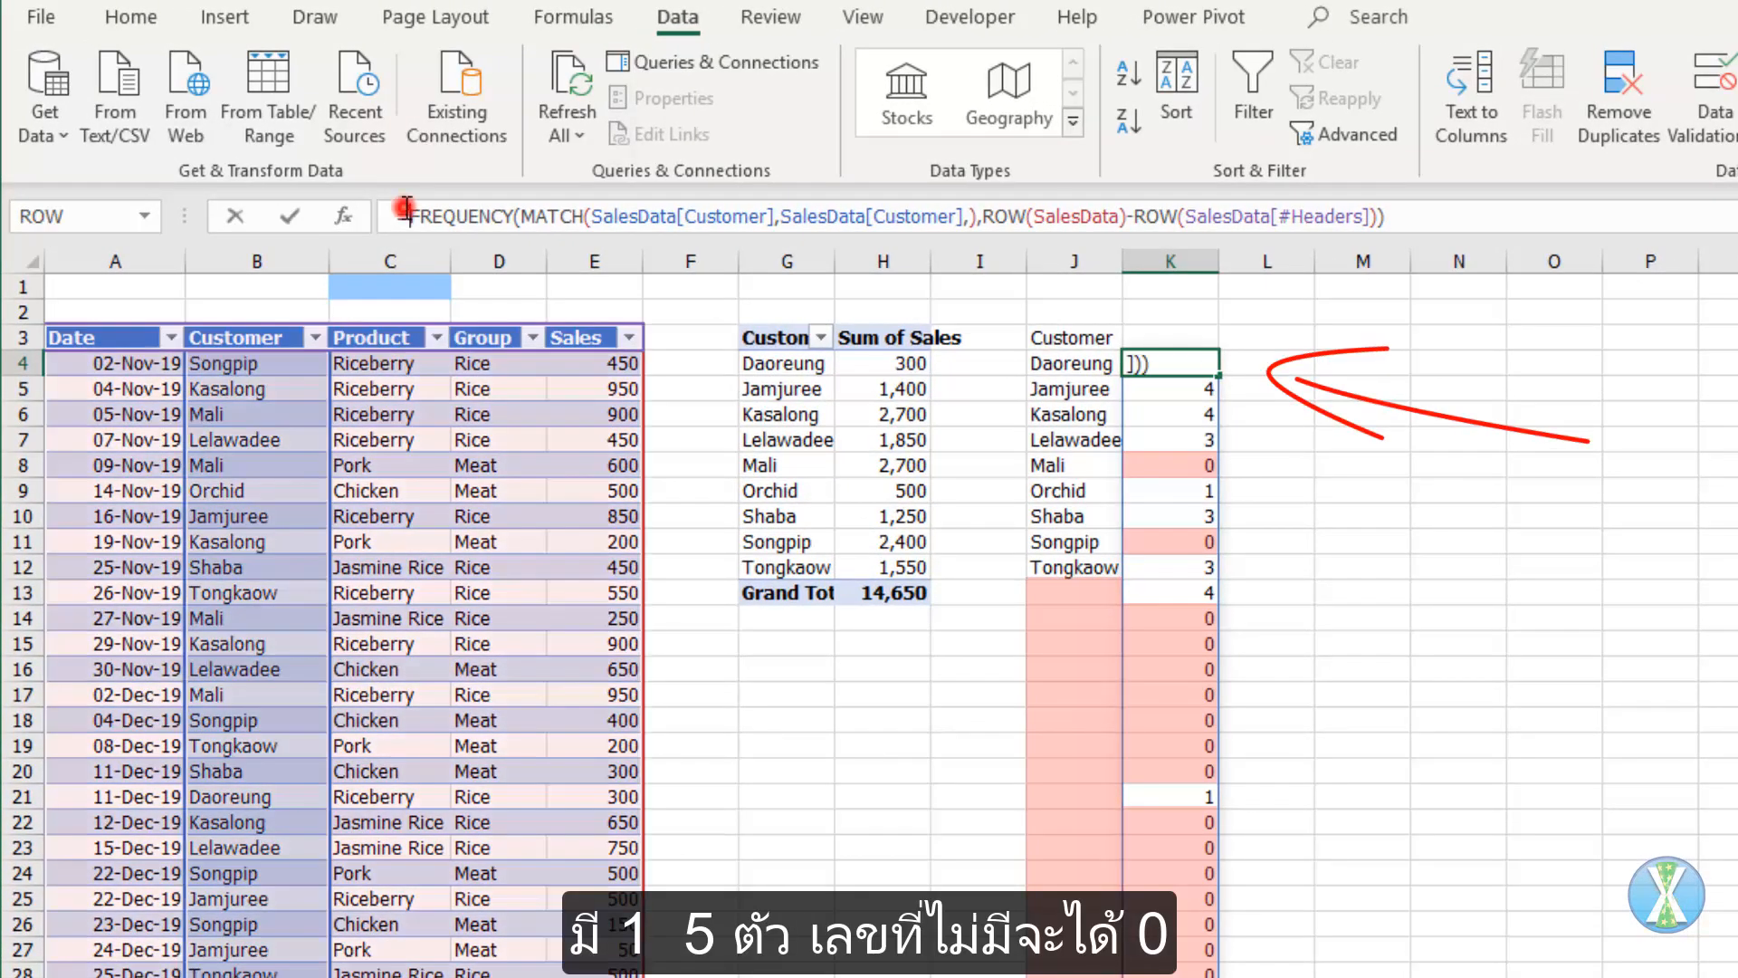
{"action": "type", "text": "1/"}
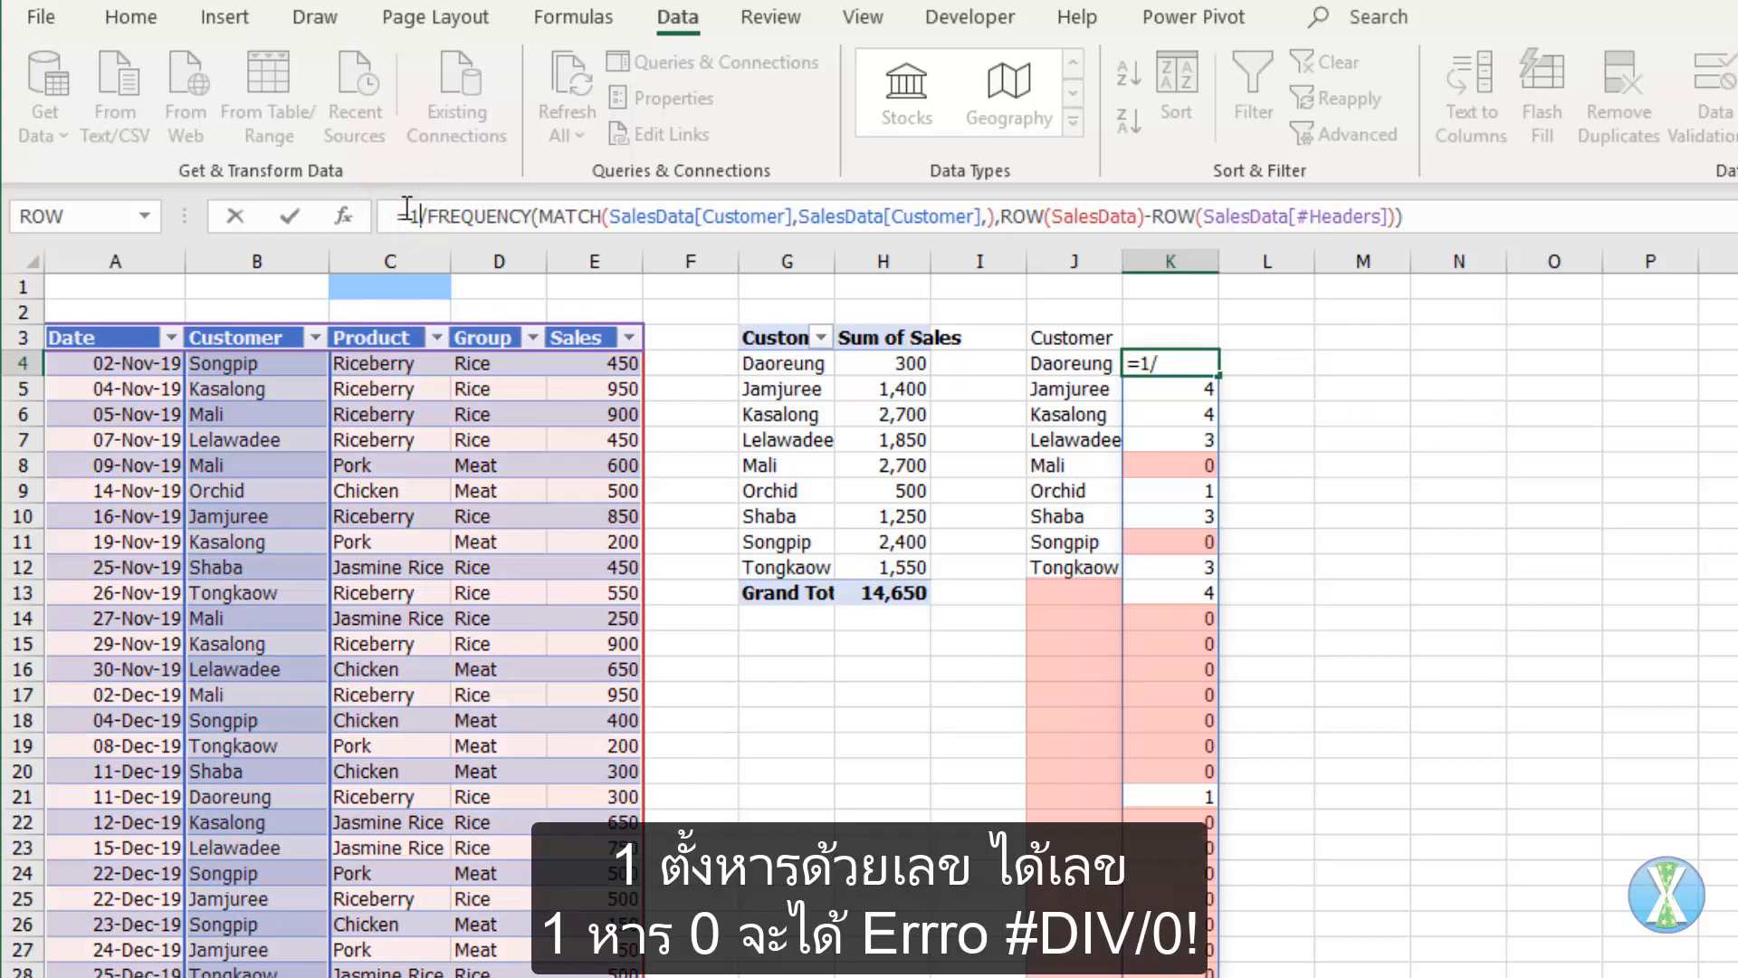
{"action": "left_click", "coordinate": [407, 215]}
{"action": "type", "text": "count("}
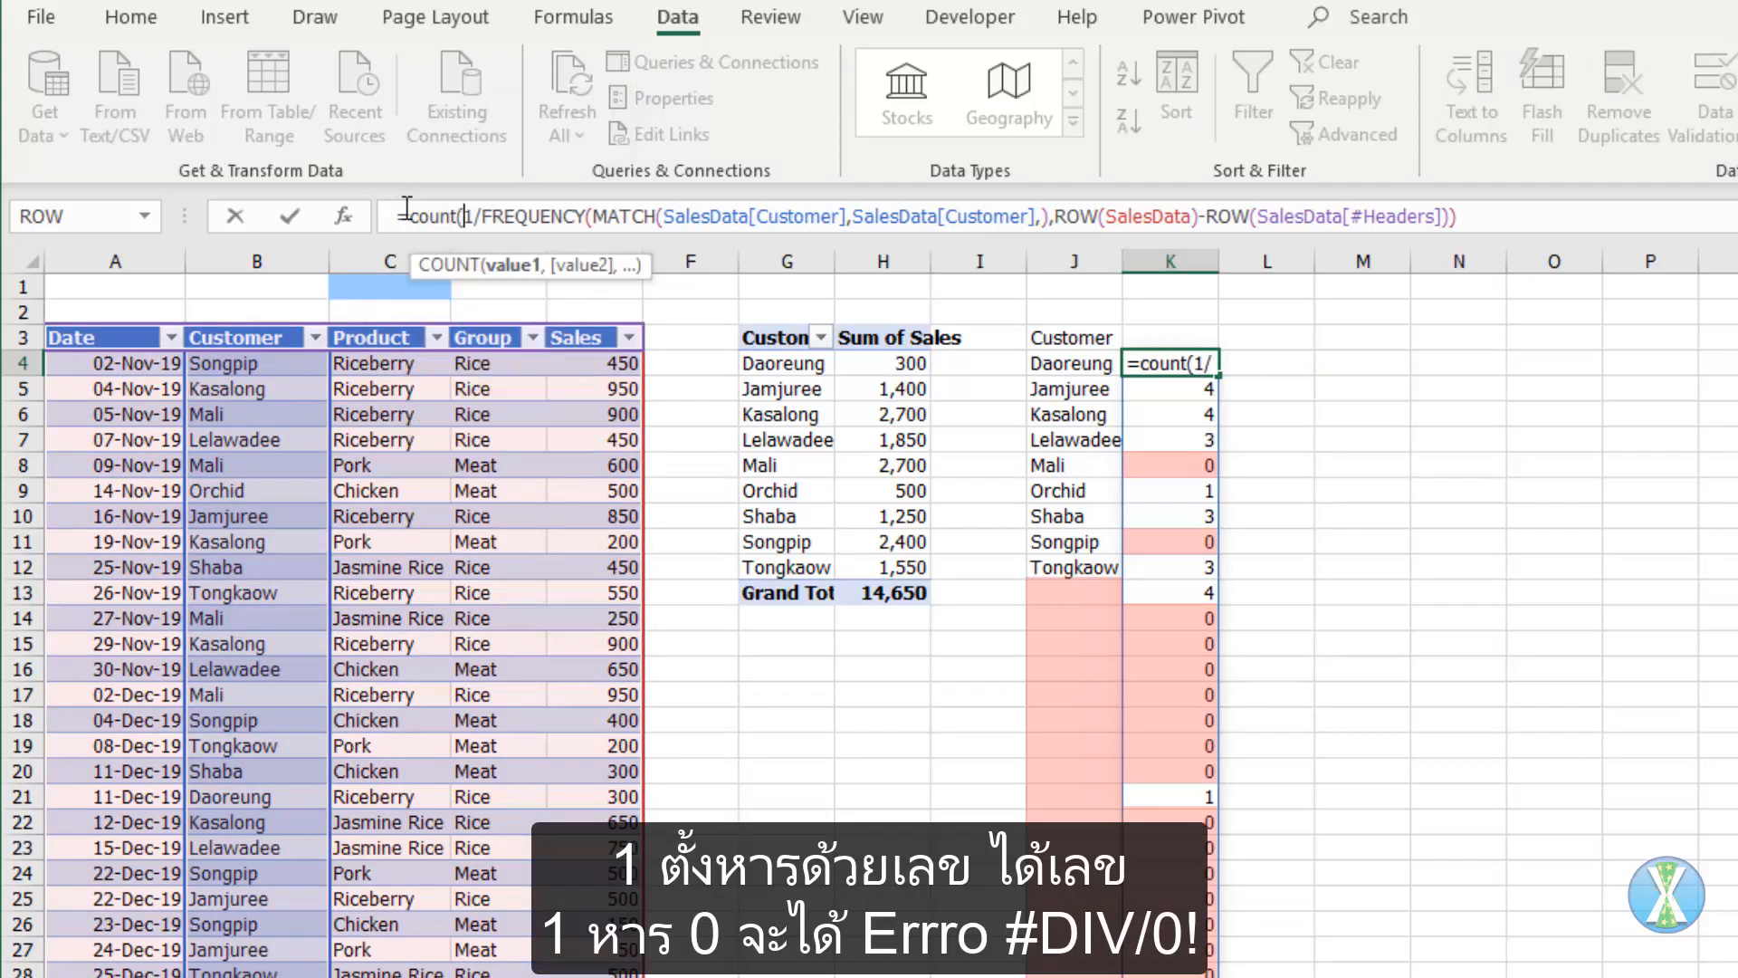
{"action": "type", "text": ")"}
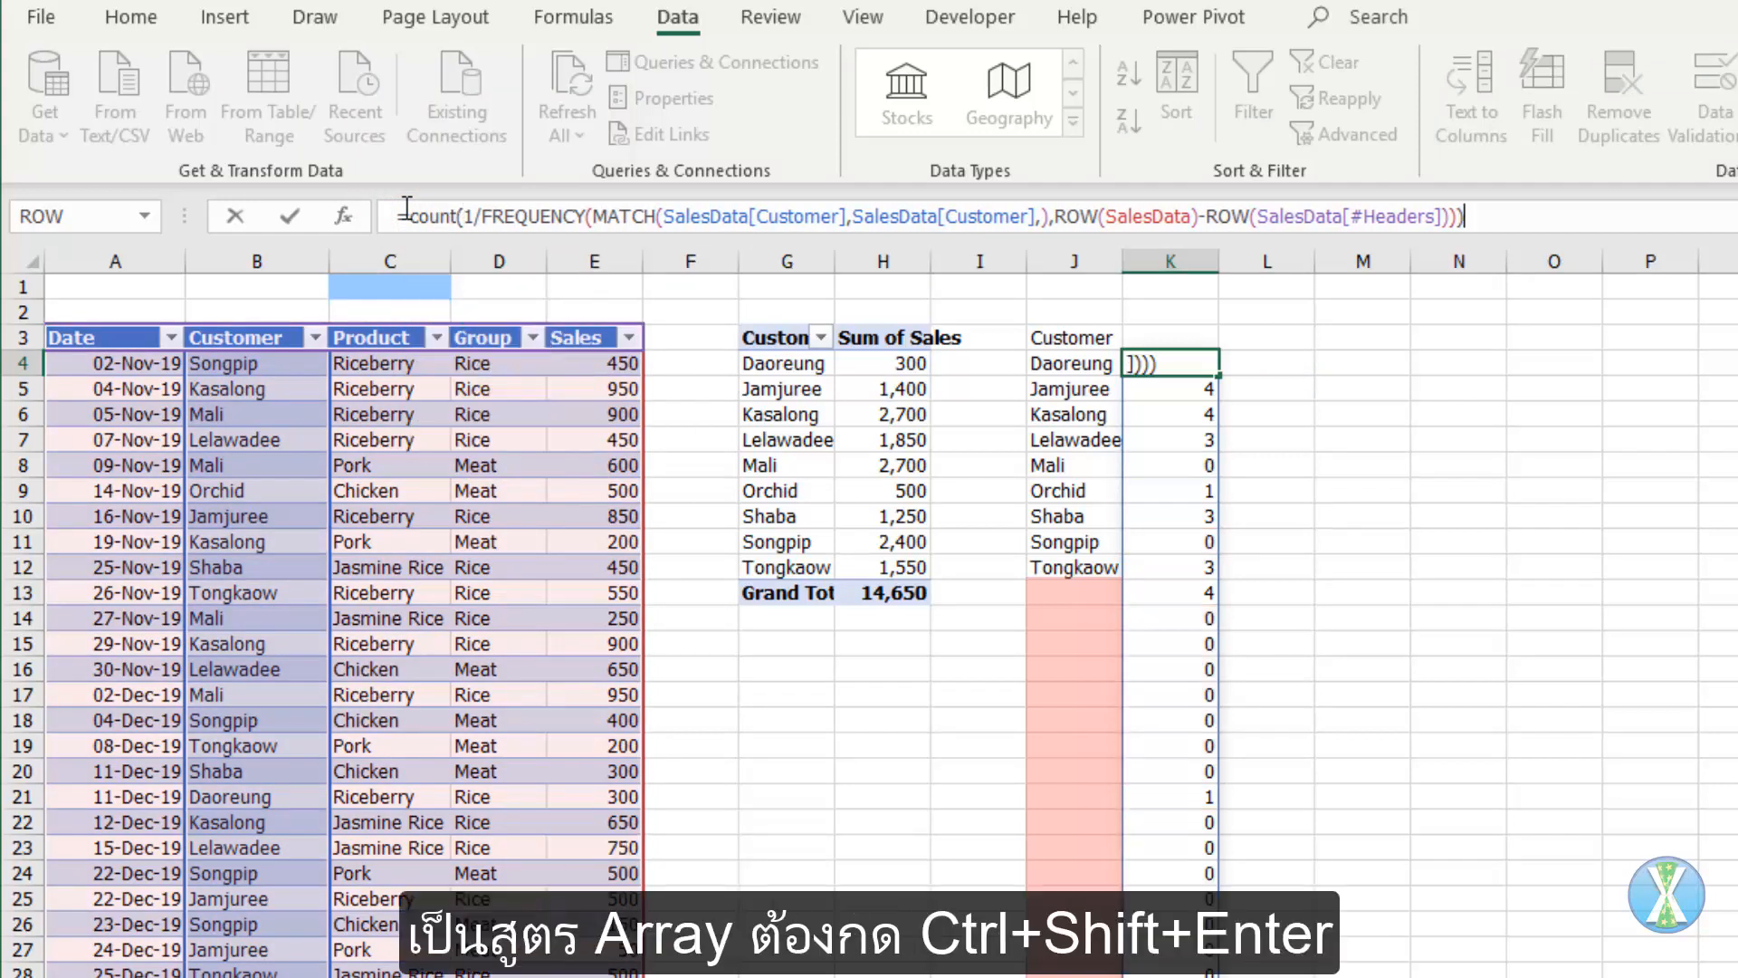
{"action": "key", "text": "ctrl+shift+Return"}
{"action": "left_click_drag", "start_coordinate": [1152, 351], "coordinate": [1082, 291]}
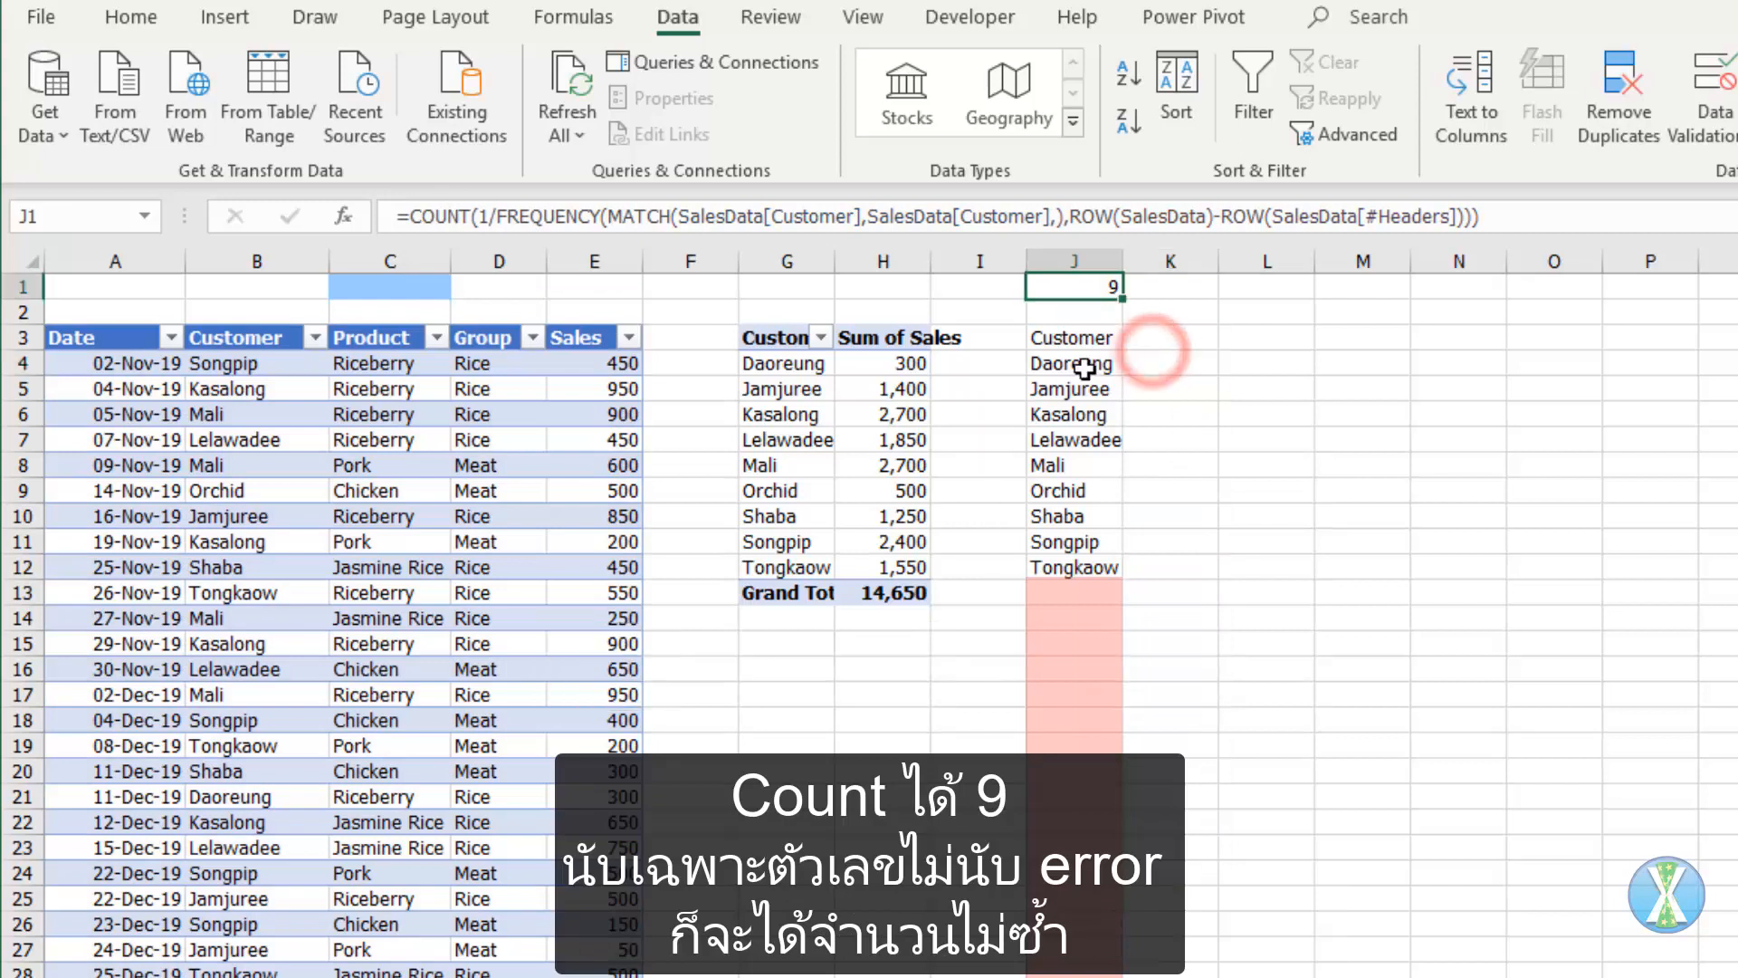
- Replace the IFERROR opening in J4's formula with IF(ROWS(J$4:J4)>$J$1,"", ahead of the INDEX
{"action": "left_click", "coordinate": [1085, 367]}
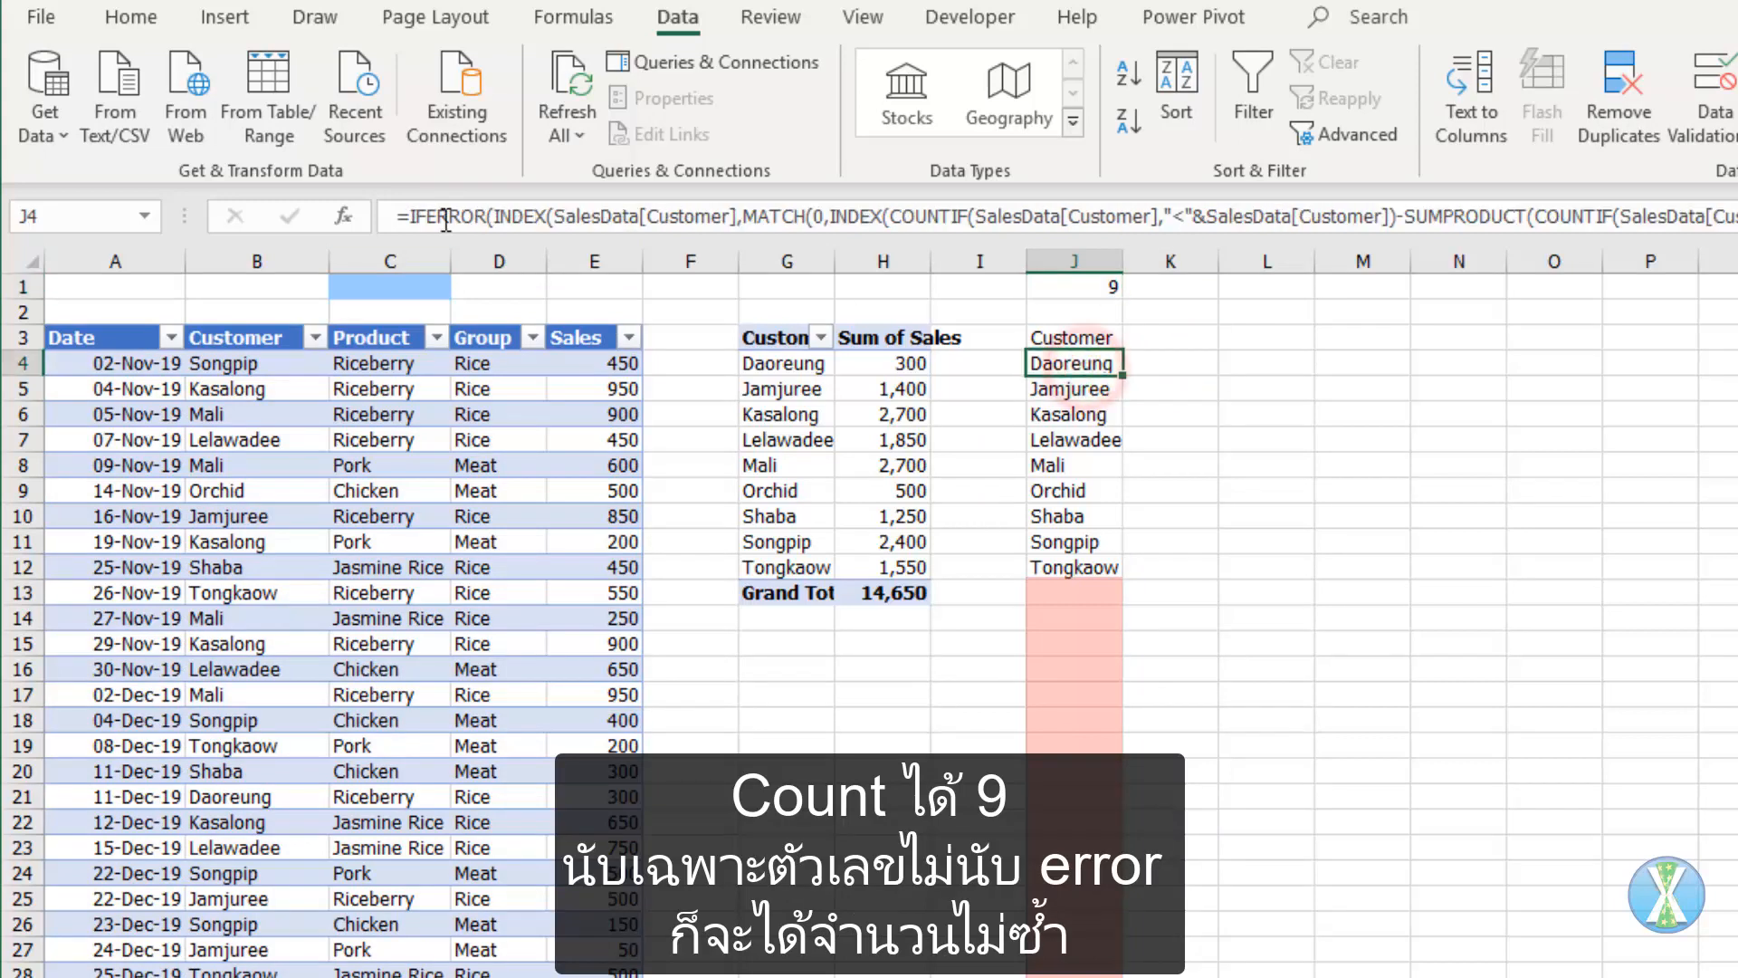
{"action": "left_click", "coordinate": [444, 219]}
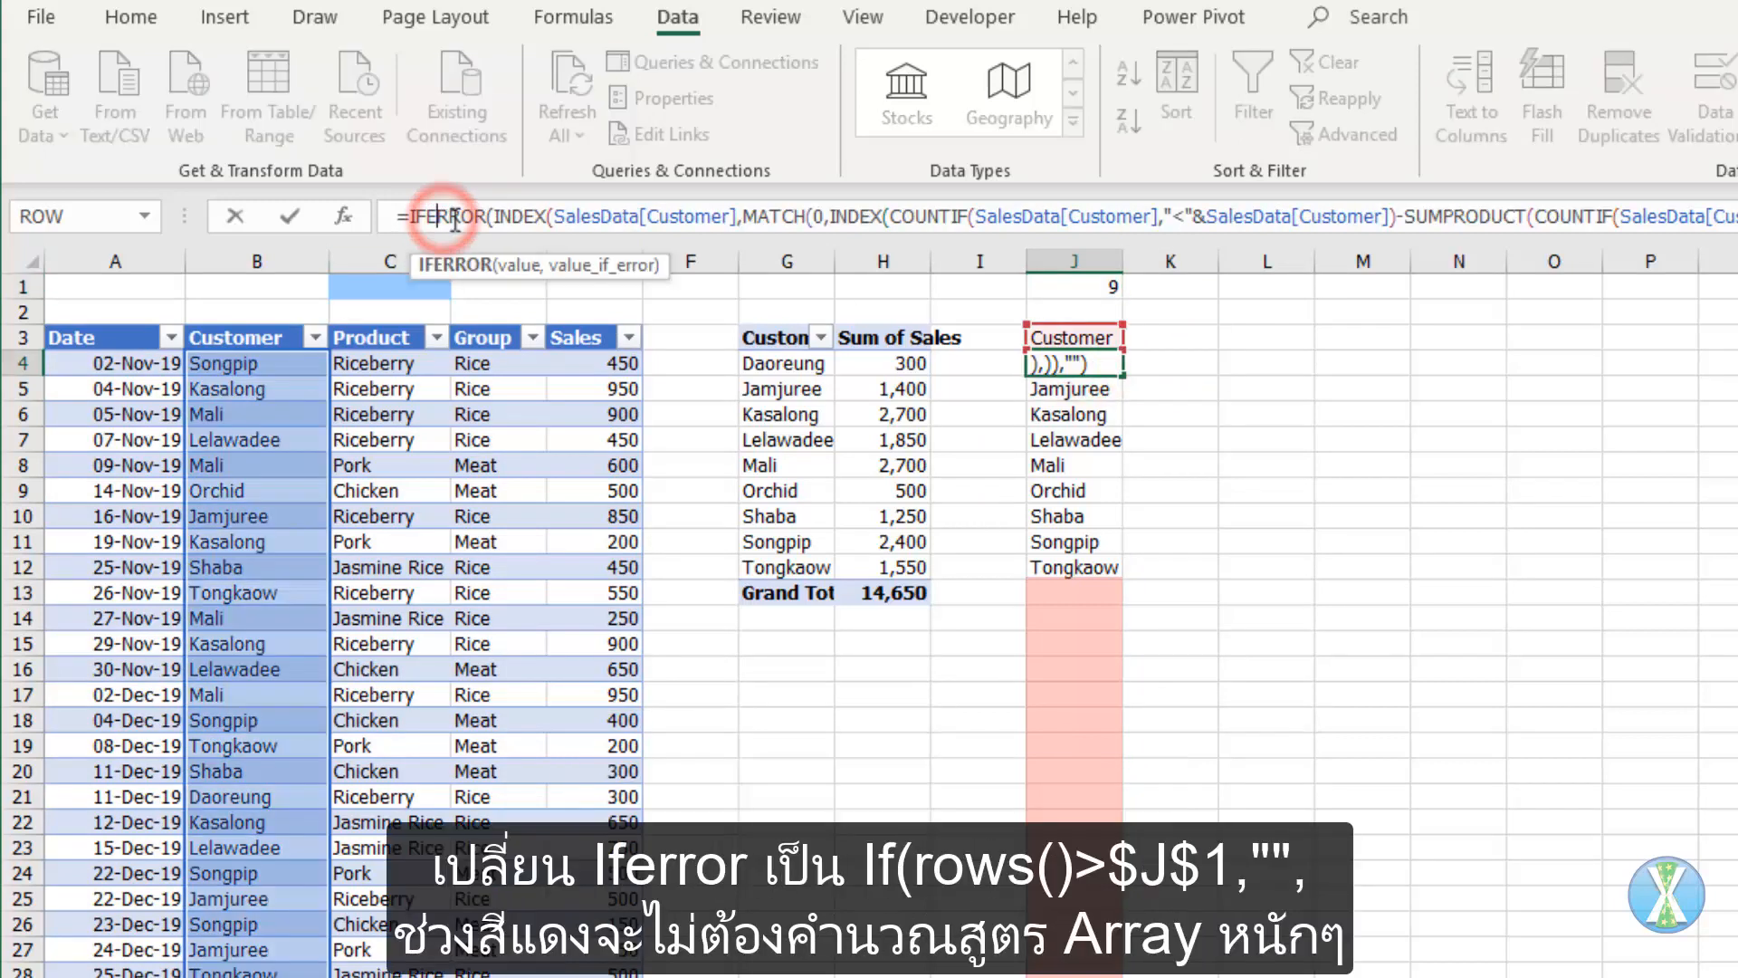
{"action": "left_click_drag", "start_coordinate": [487, 218], "coordinate": [425, 218]}
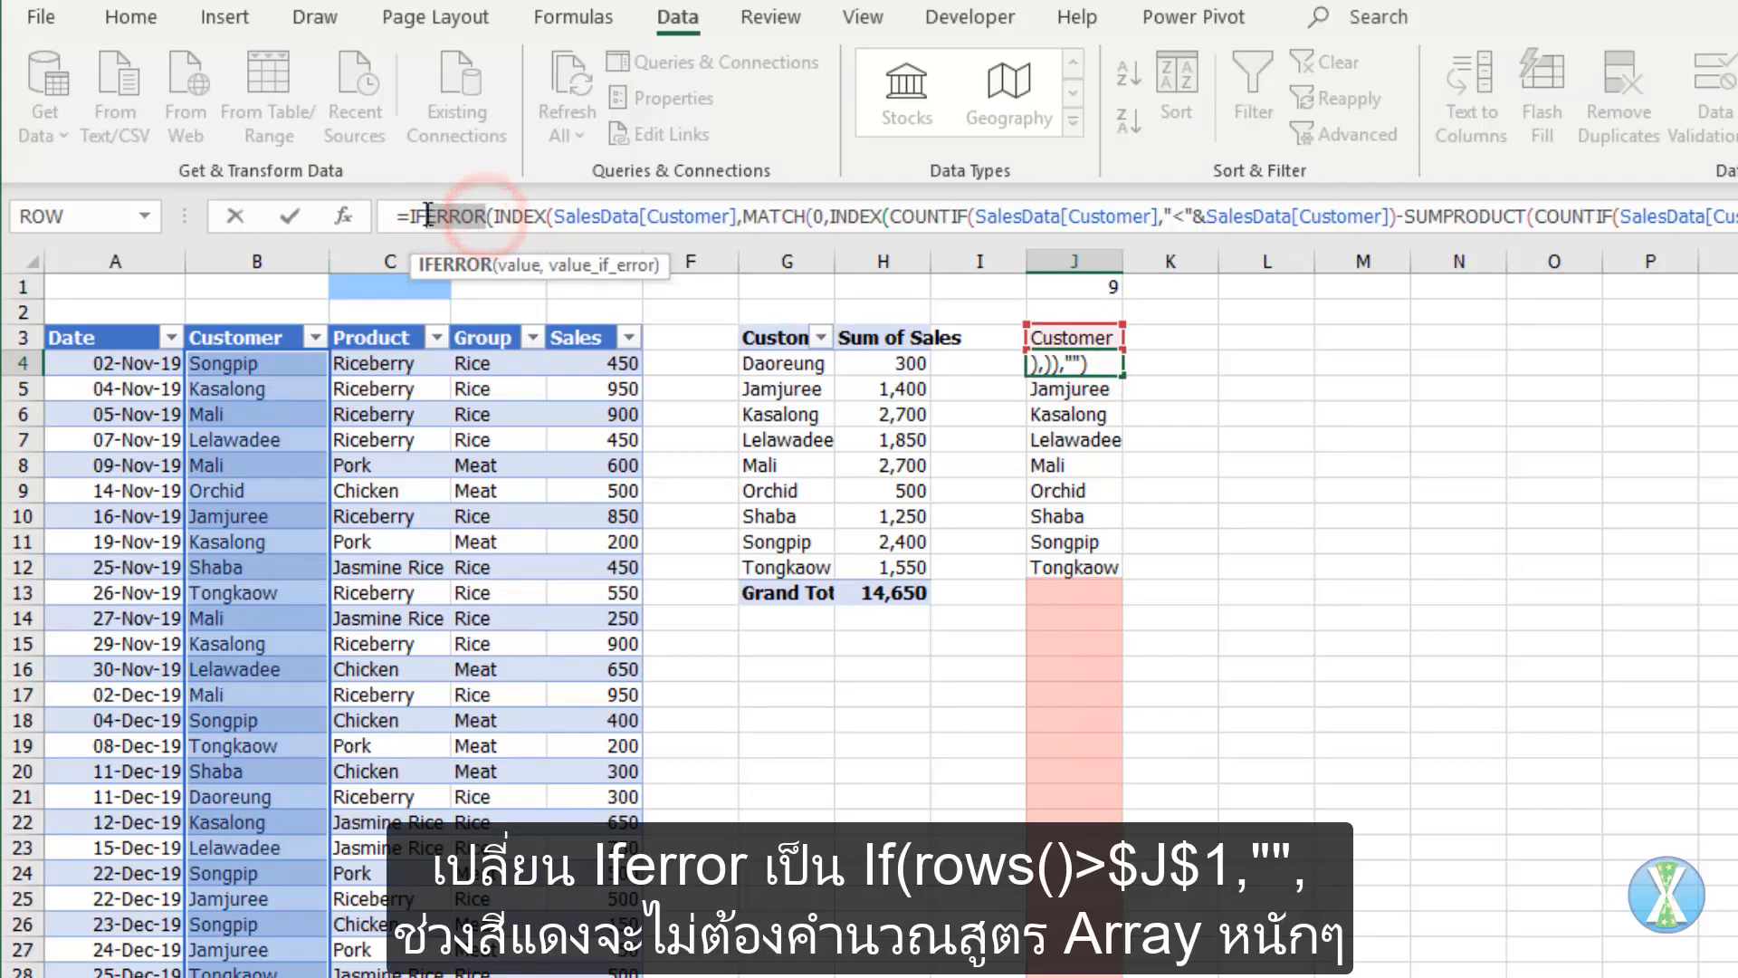
{"action": "type", "text": "(rows("}
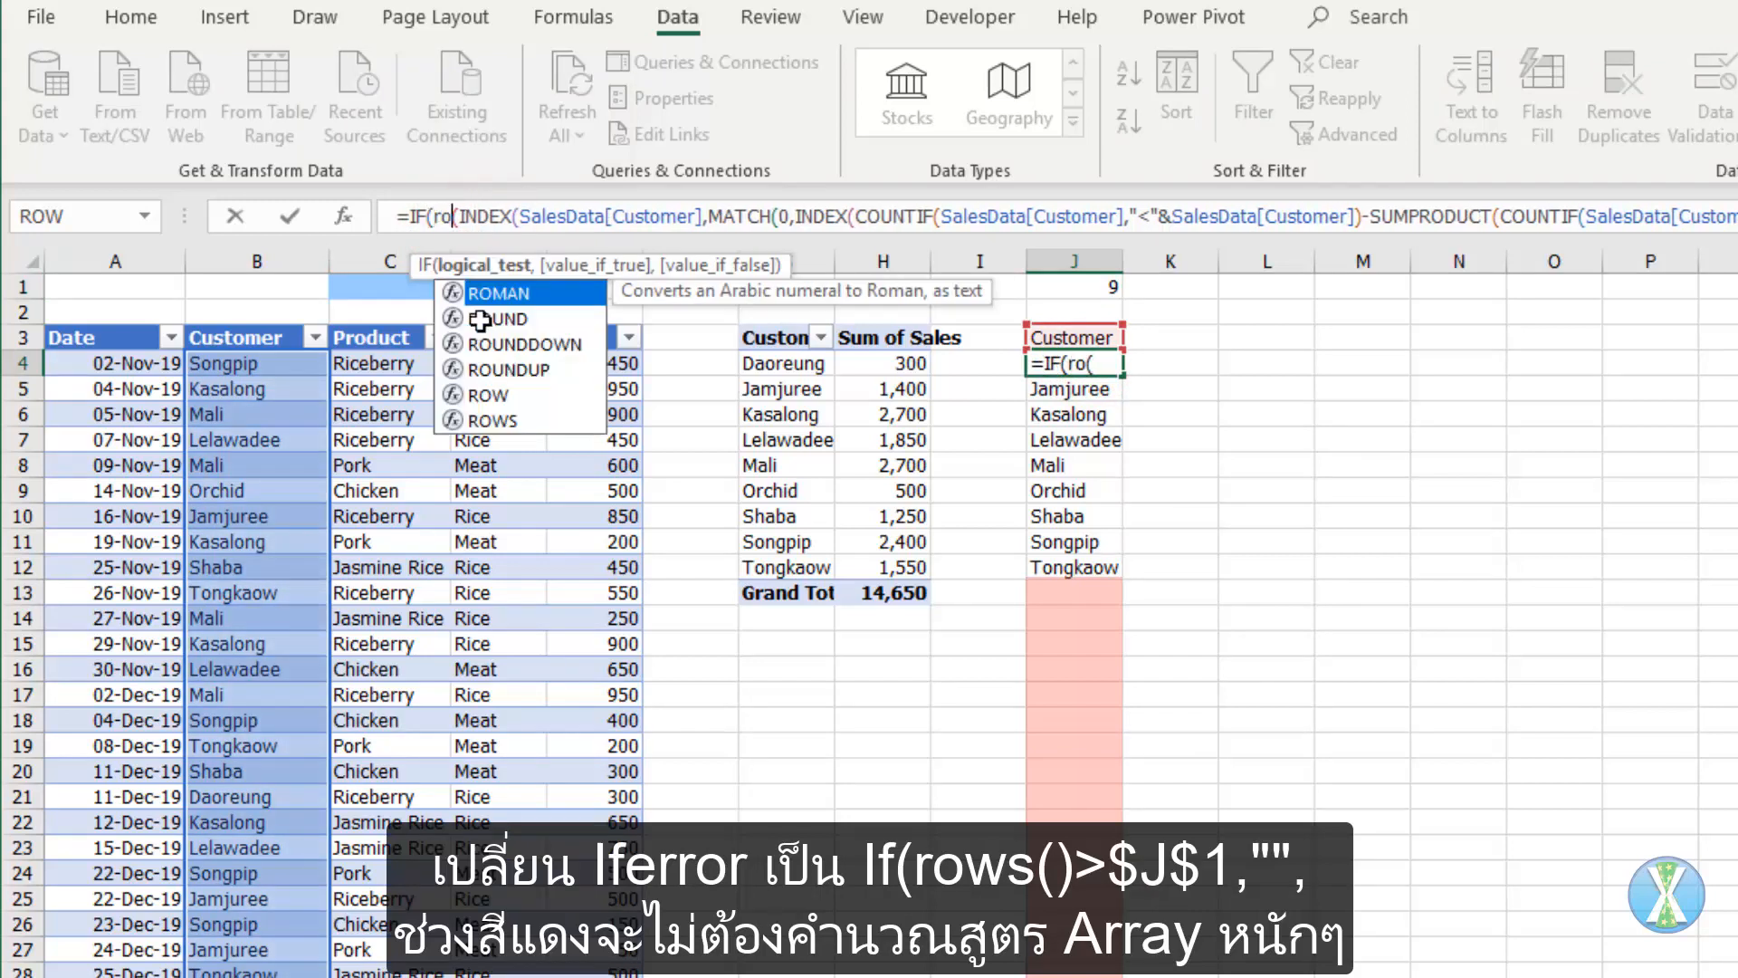
{"action": "type", "text": "j4"}
{"action": "key", "text": "F4"}
{"action": "key", "text": "F4"}
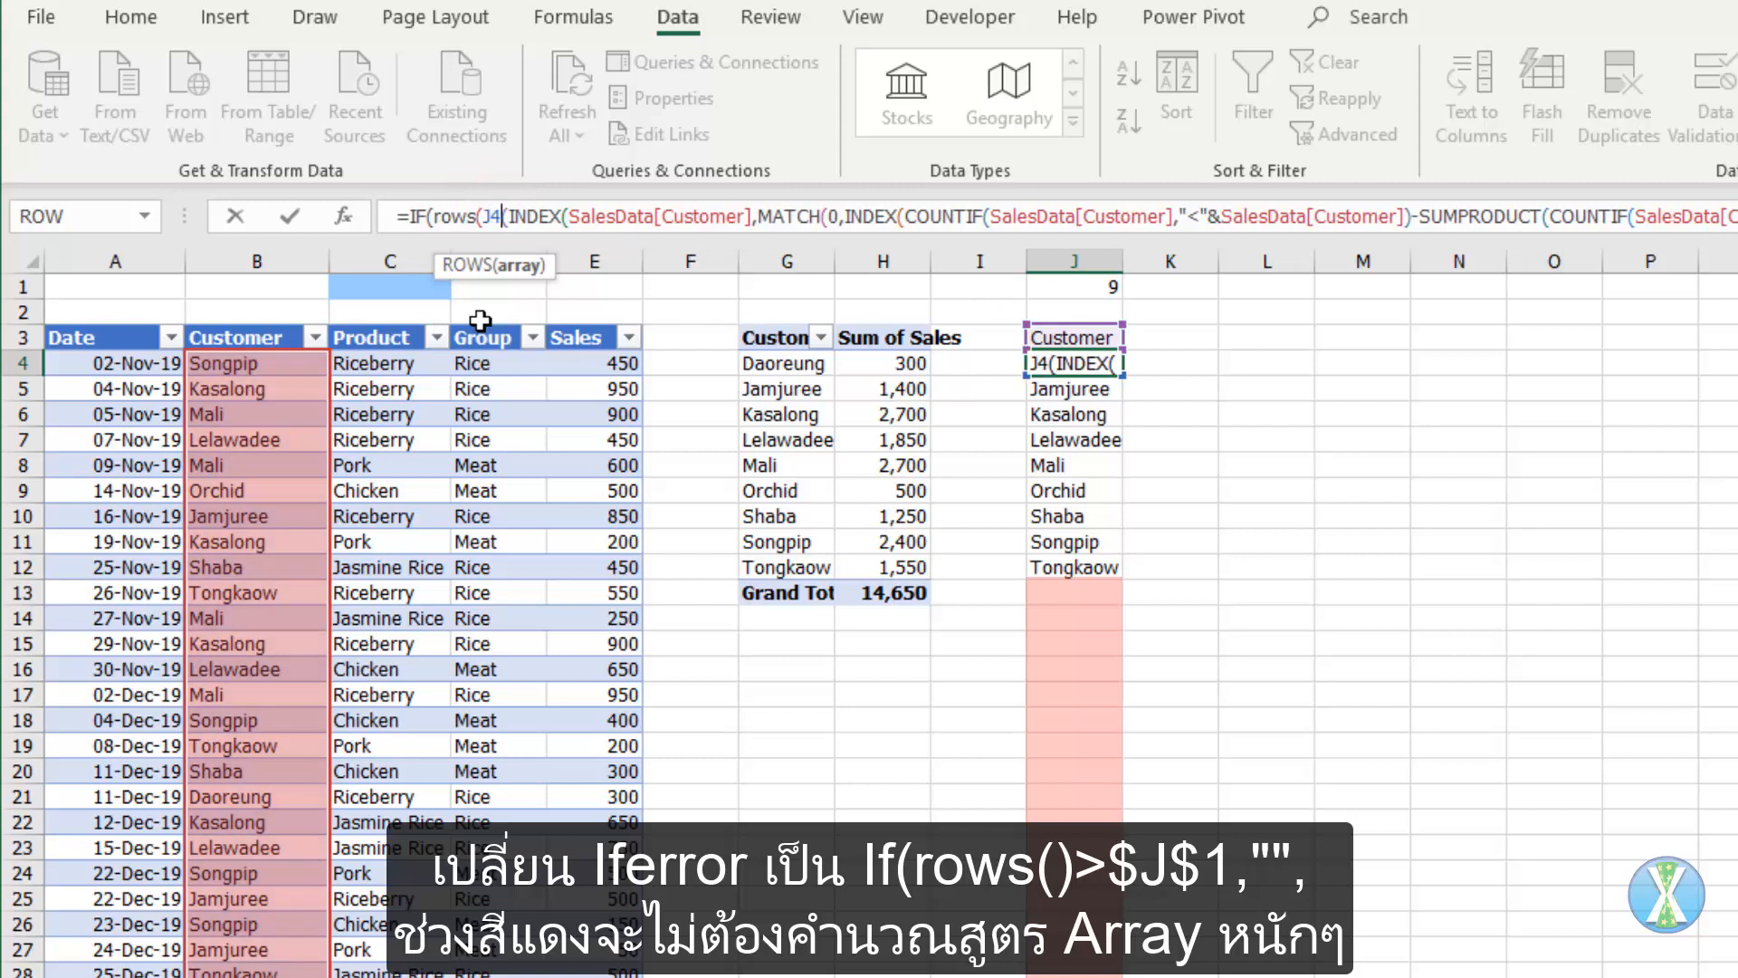
{"action": "type", "text": ":J4)>"}
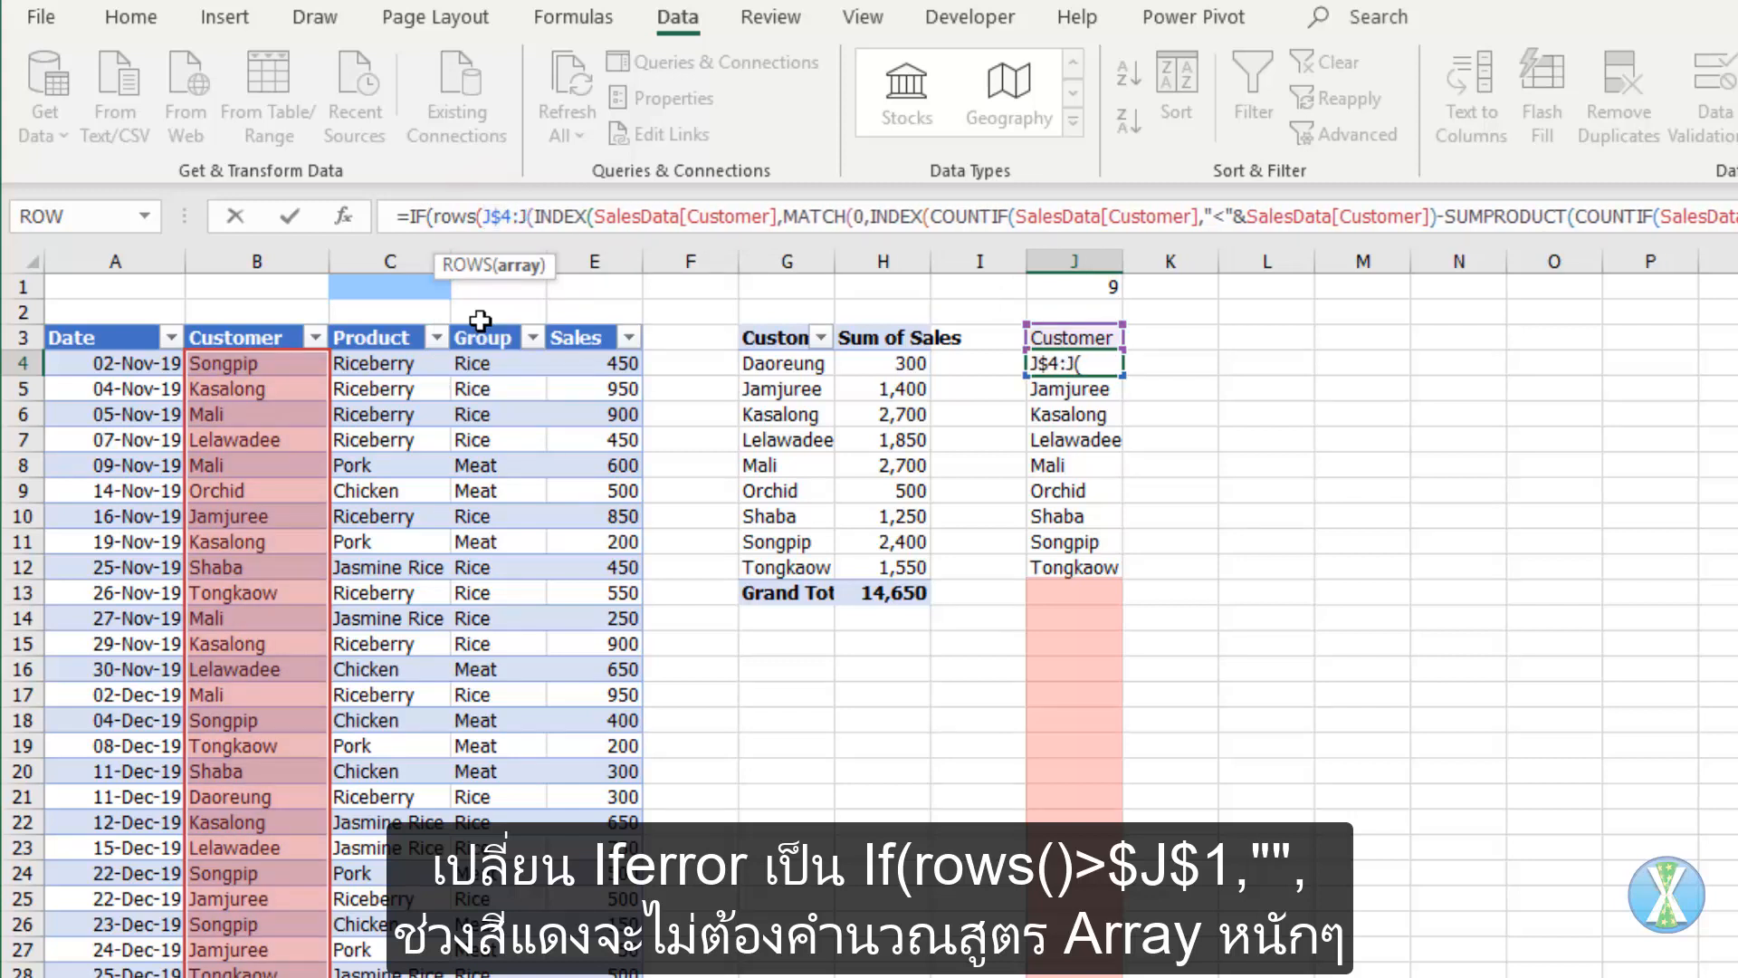
{"action": "key", "text": "Up"}
{"action": "key", "text": "Up"}
{"action": "key", "text": "Up"}
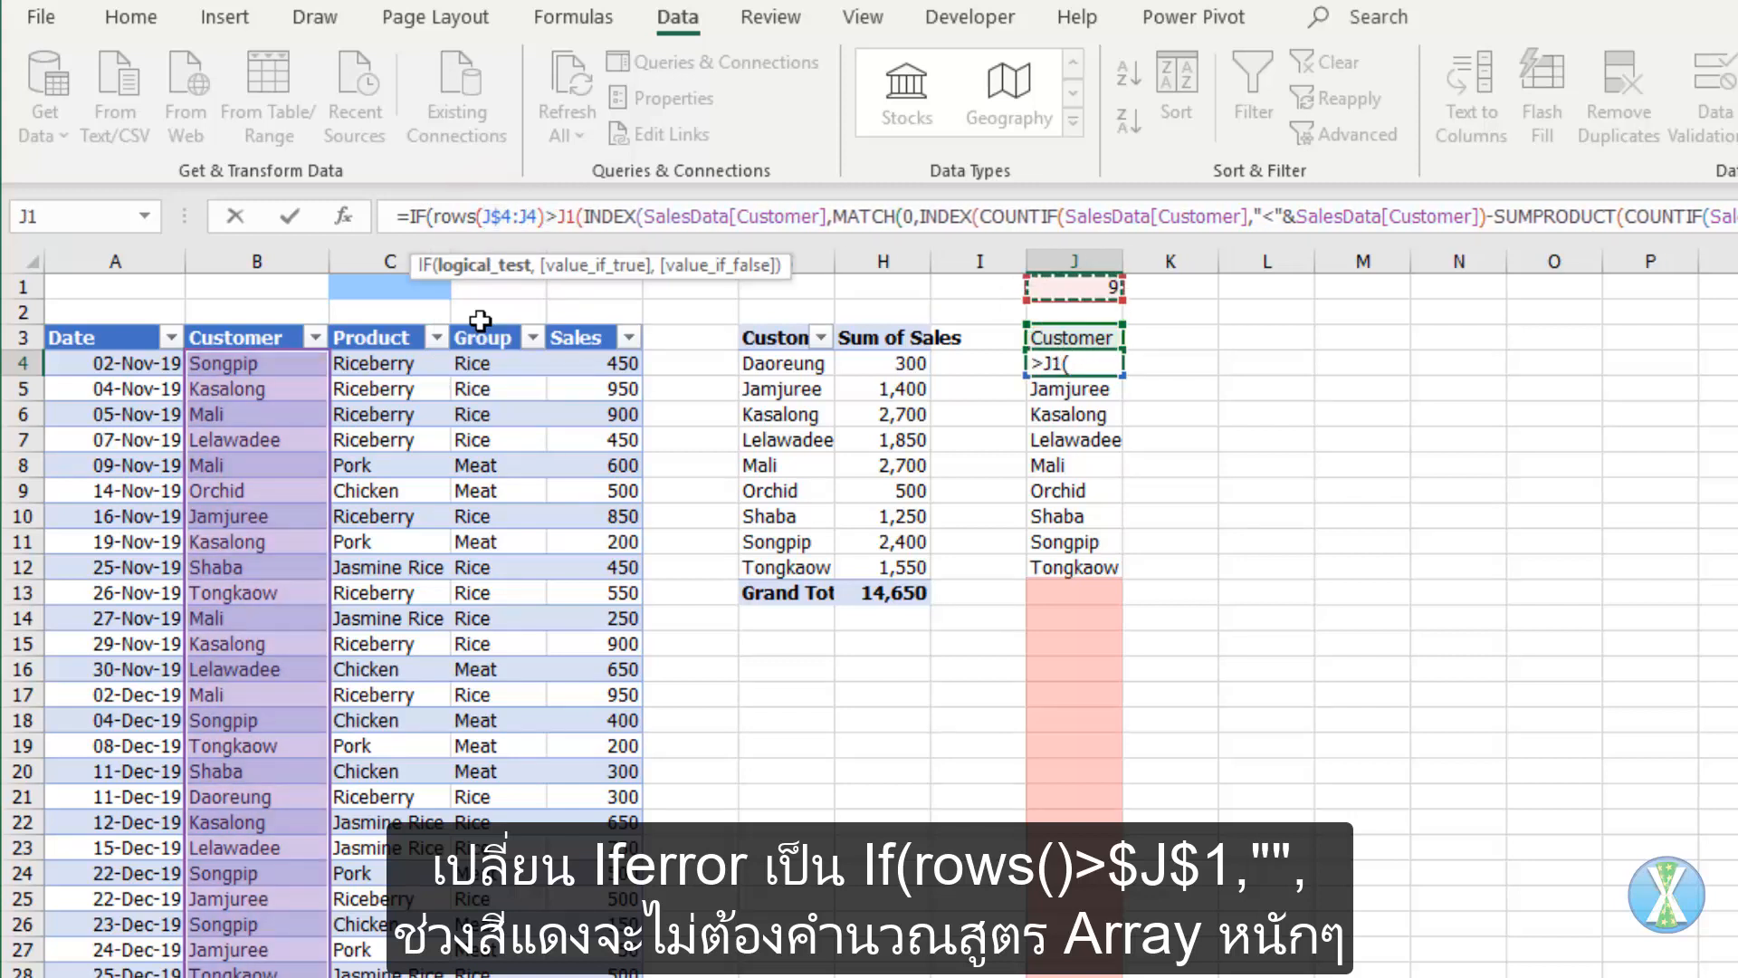
{"action": "key", "text": "F4"}
{"action": "type", "text": ",\"\""}
{"action": "key", "text": "Delete"}
{"action": "type", "text": ","}
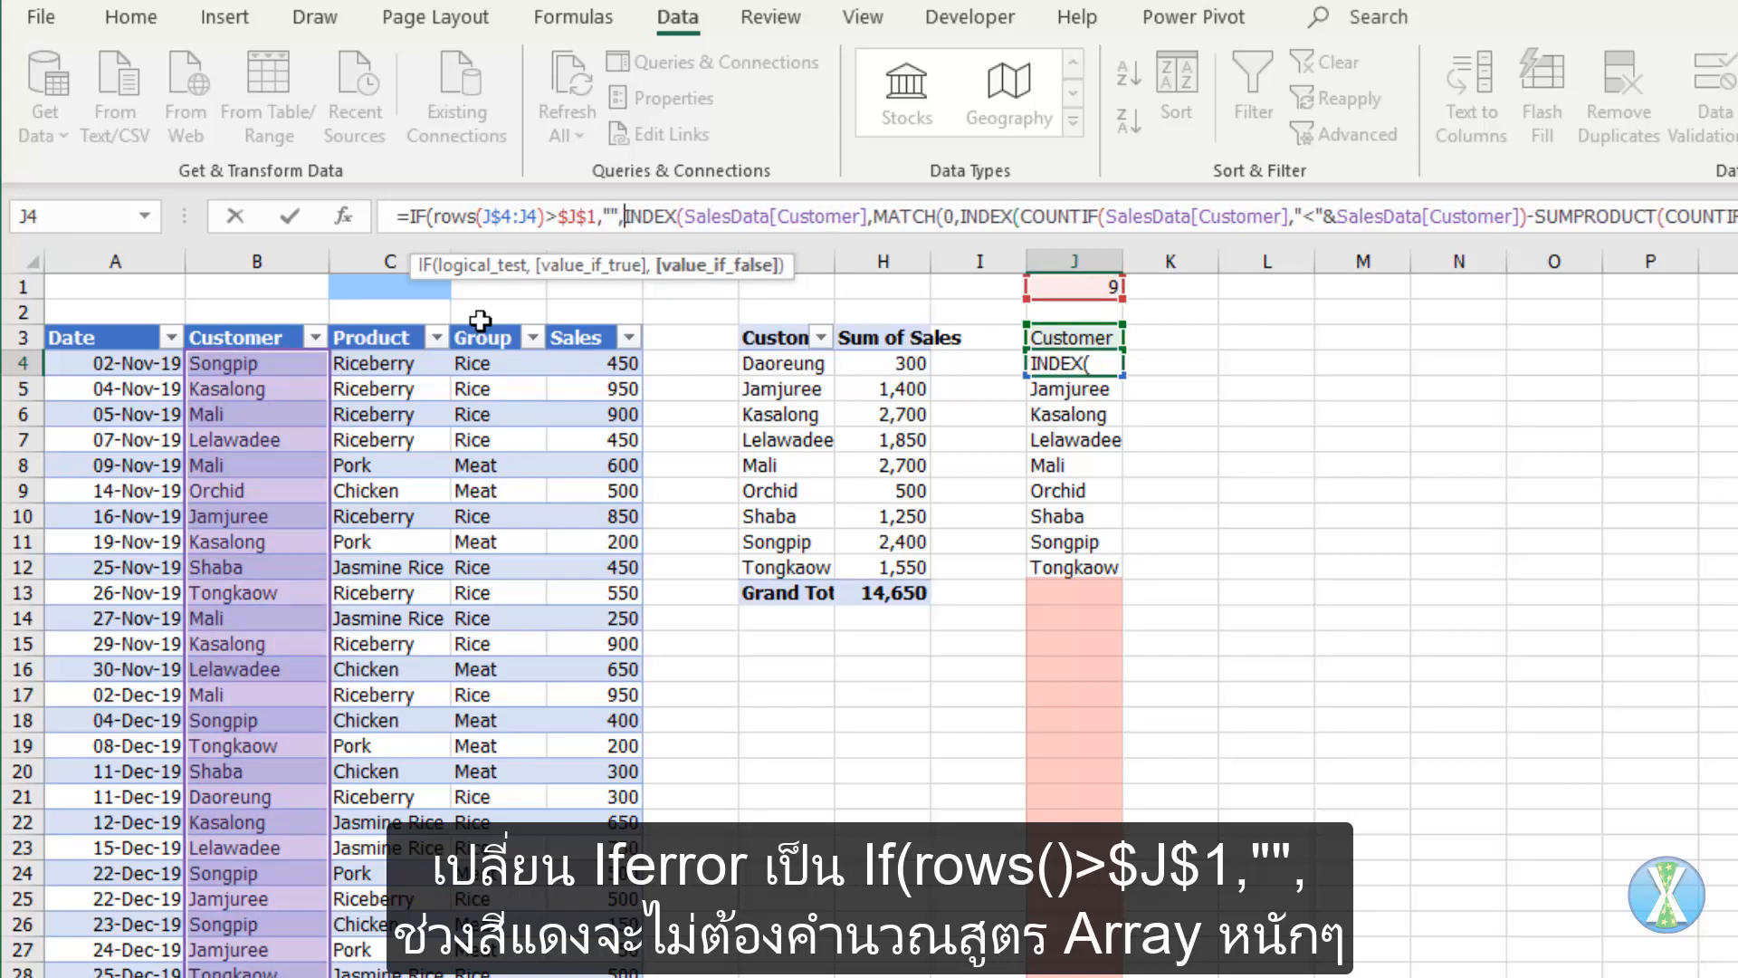
- Remove the old IFERROR's trailing "" argument from J4's formula, enter it and fill it down to J22
{"action": "key", "text": "Down"}
{"action": "key", "text": "BackSpace"}
{"action": "key", "text": "BackSpace"}
{"action": "key", "text": "End"}
{"action": "key", "text": "BackSpace"}
{"action": "key", "text": "BackSpace"}
{"action": "key", "text": "BackSpace"}
{"action": "key", "text": "BackSpace"}
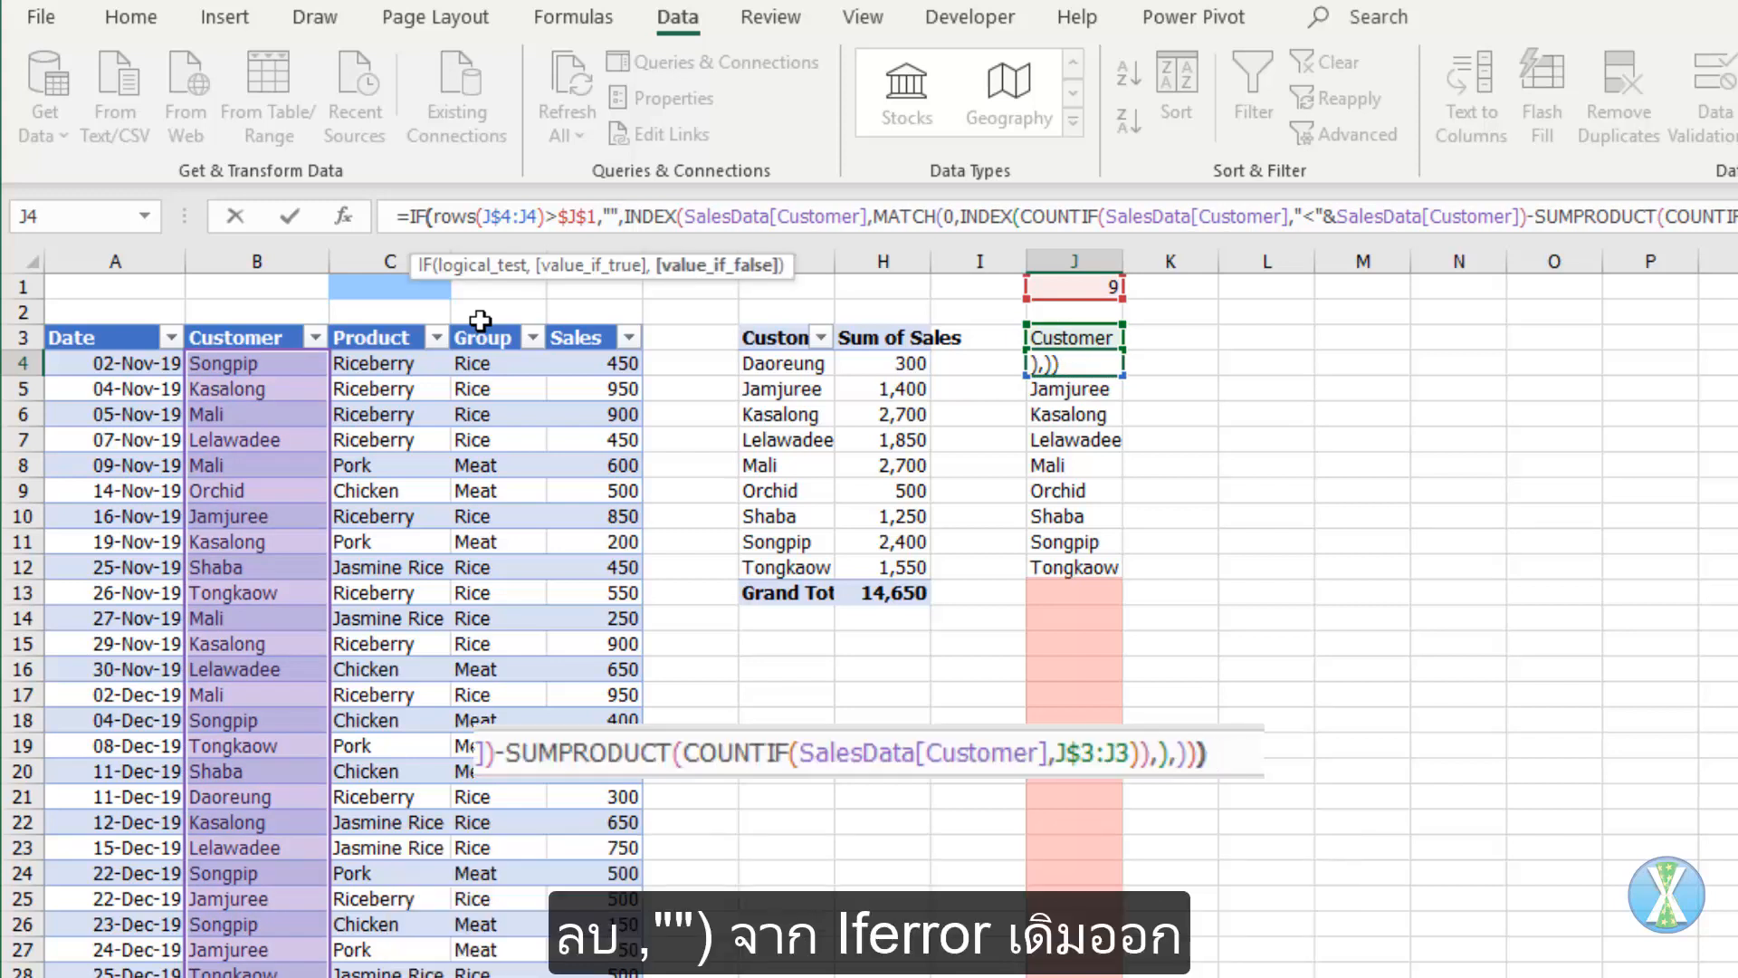
{"action": "key", "text": "ctrl+Return"}
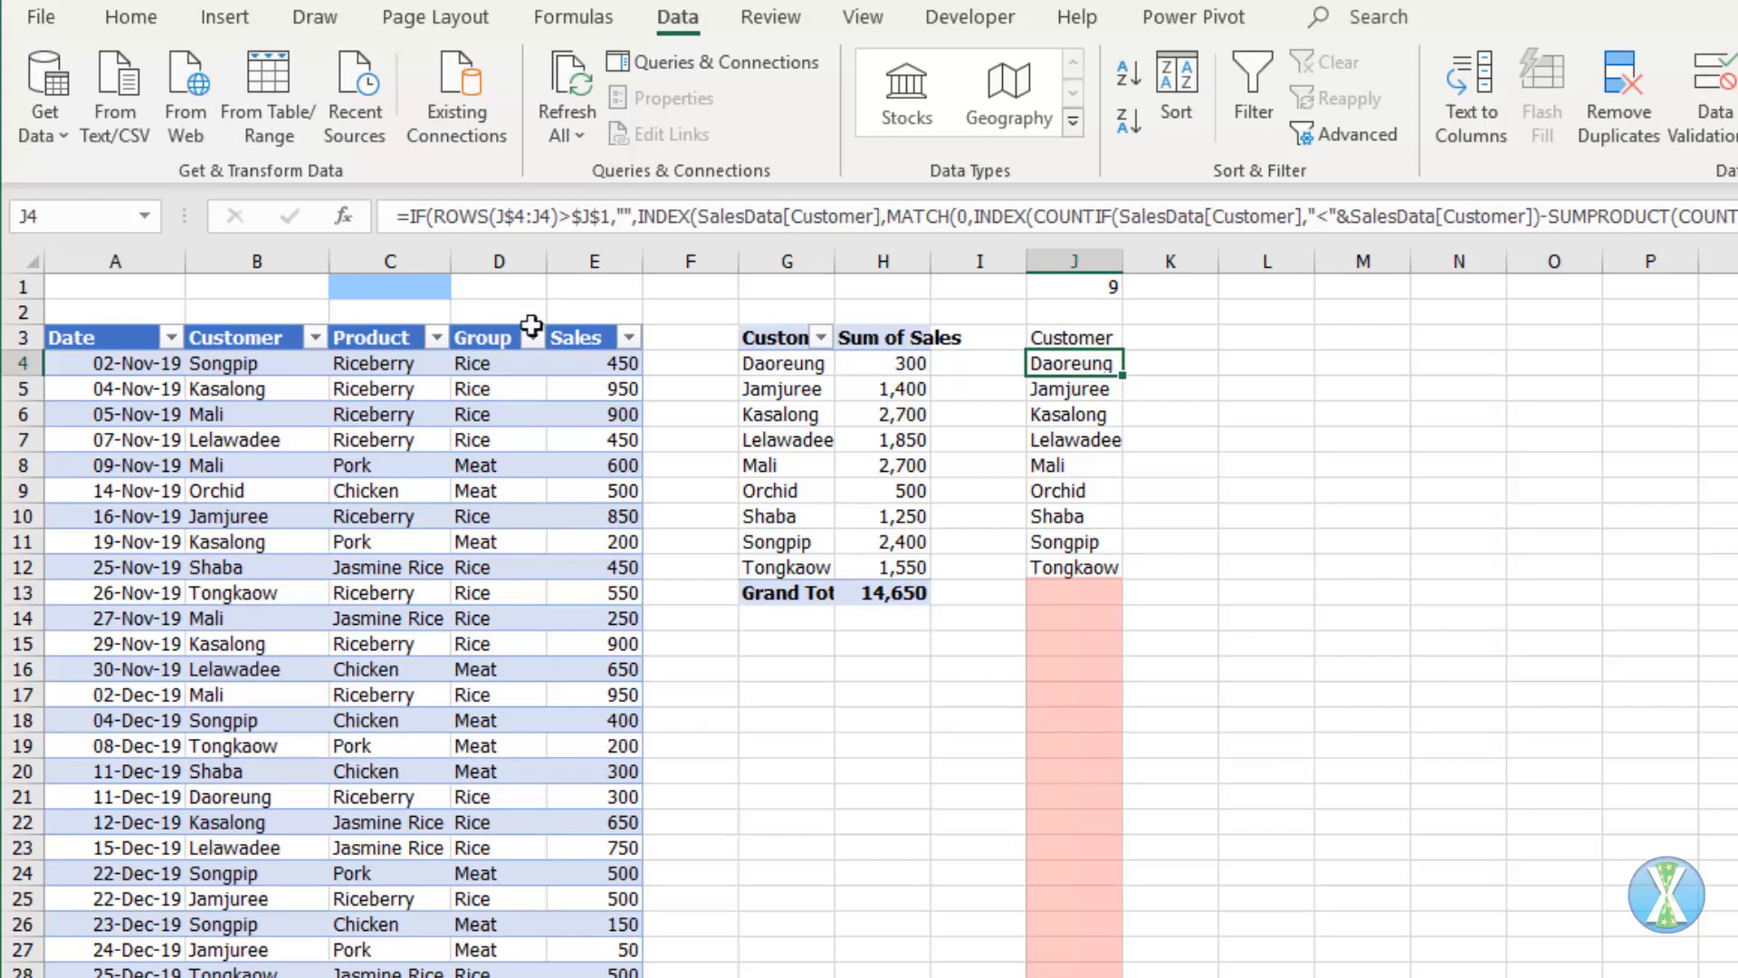
{"action": "left_click_drag", "start_coordinate": [1110, 374], "coordinate": [1113, 833]}
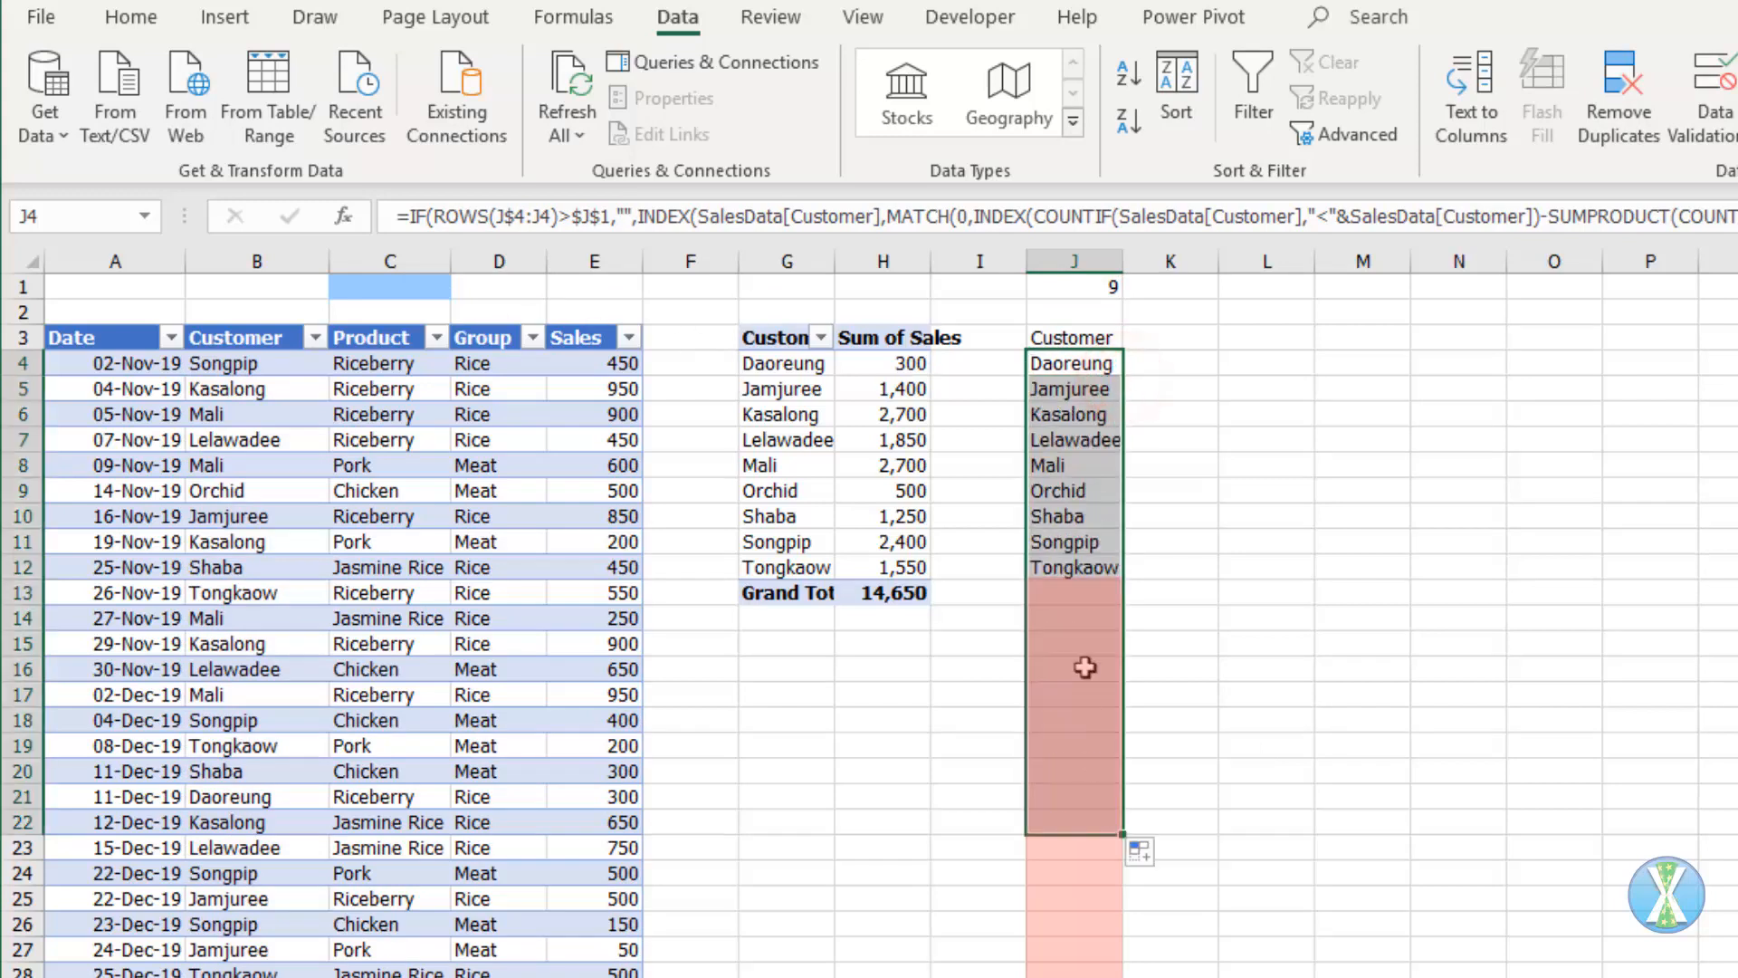
{"action": "left_click", "coordinate": [1080, 595]}
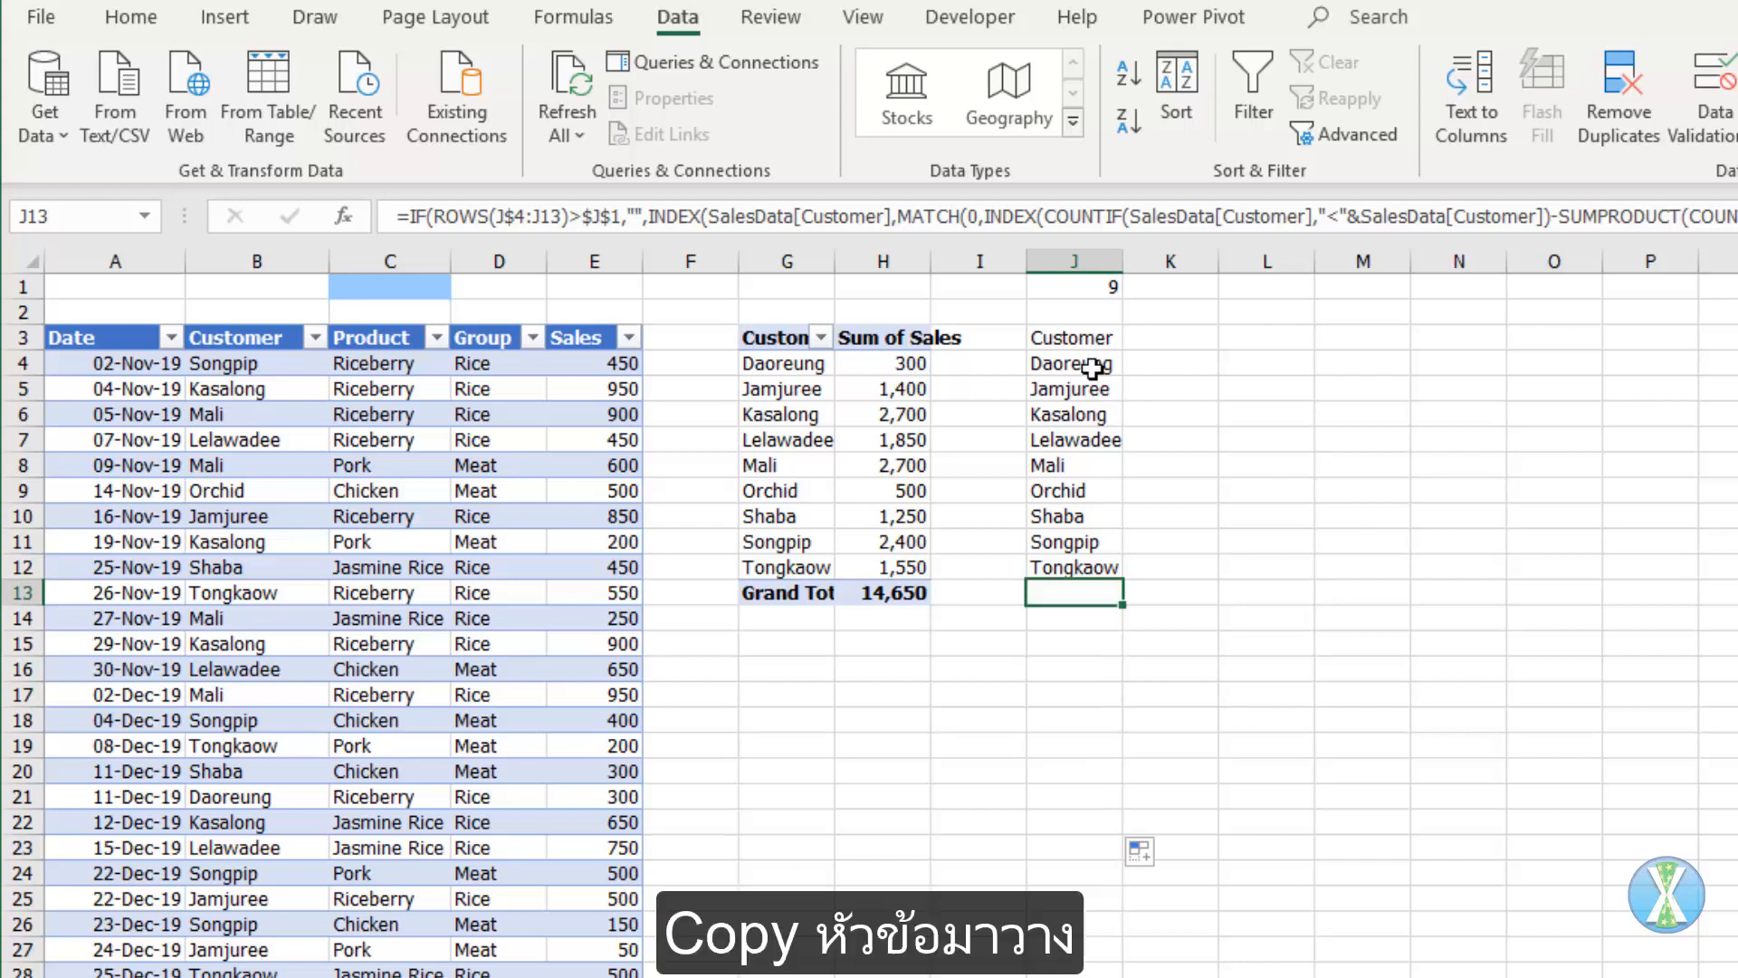
- Copy the Customer and Sales headers from the SalesData table into J3:K3
{"action": "left_click", "coordinate": [248, 338]}
{"action": "left_click", "coordinate": [601, 337], "text": "ctrl"}
{"action": "key", "text": "ctrl+c"}
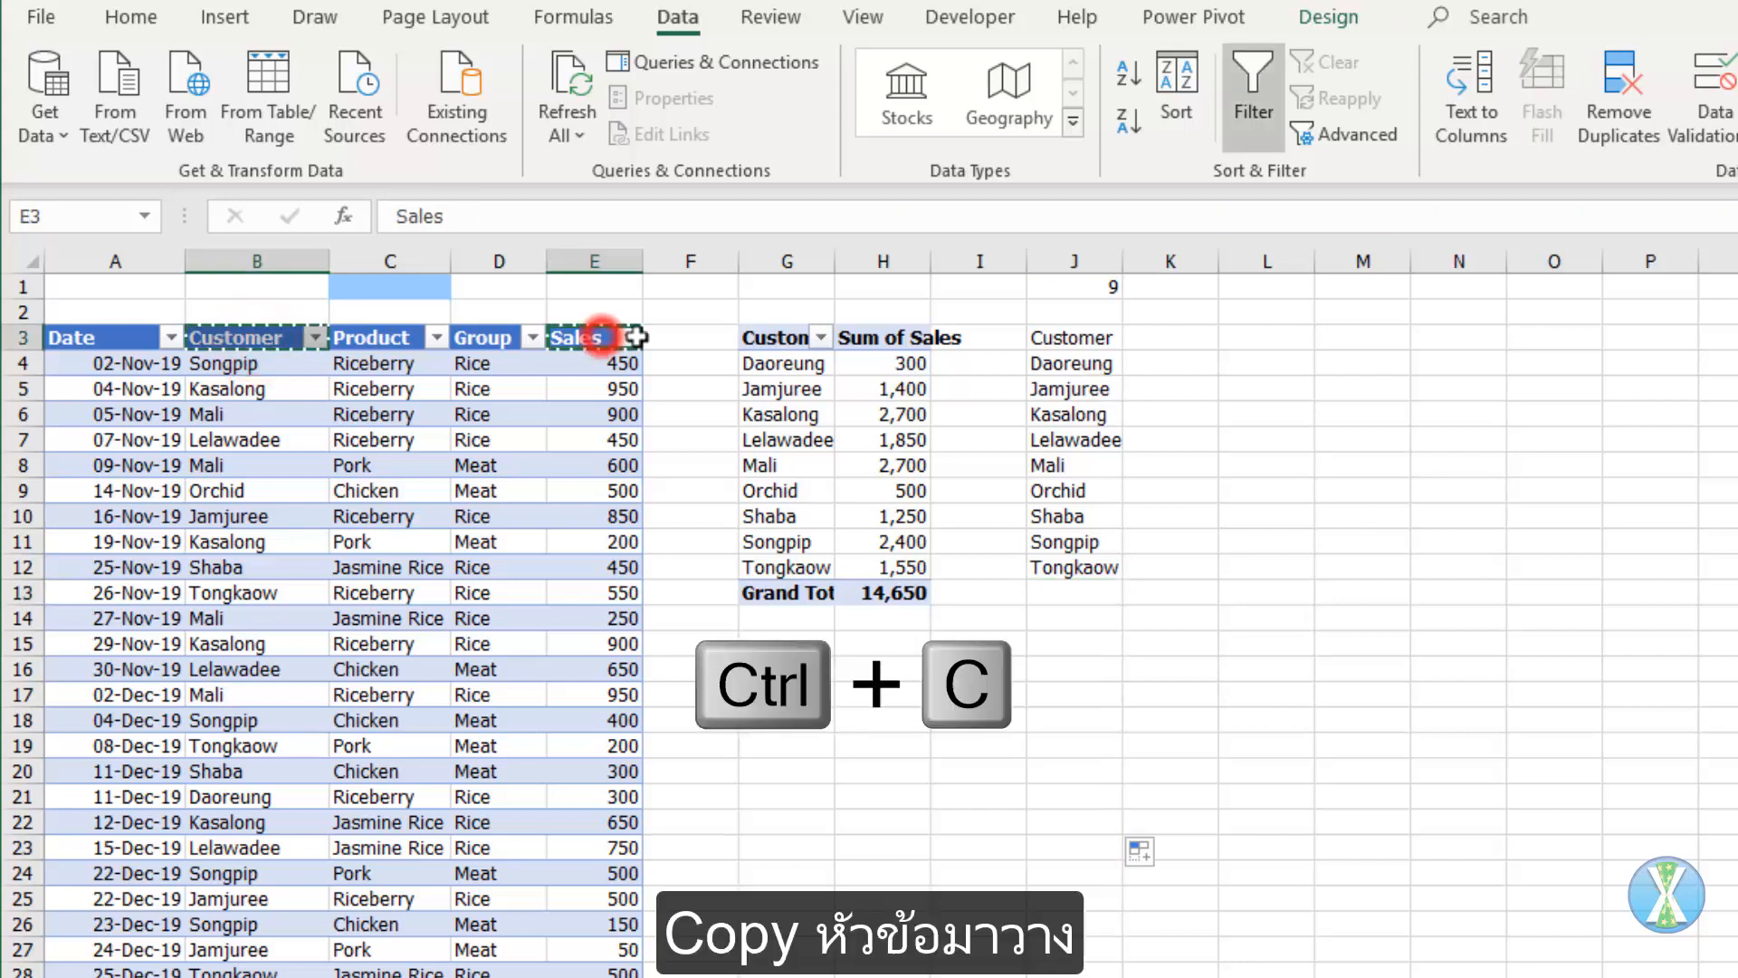
{"action": "left_click", "coordinate": [1037, 337]}
{"action": "key", "text": "ctrl+v"}
- Change the fill color of the J3:K3 headers to a dark blue theme color
{"action": "left_click", "coordinate": [131, 16]}
{"action": "left_click", "coordinate": [506, 123]}
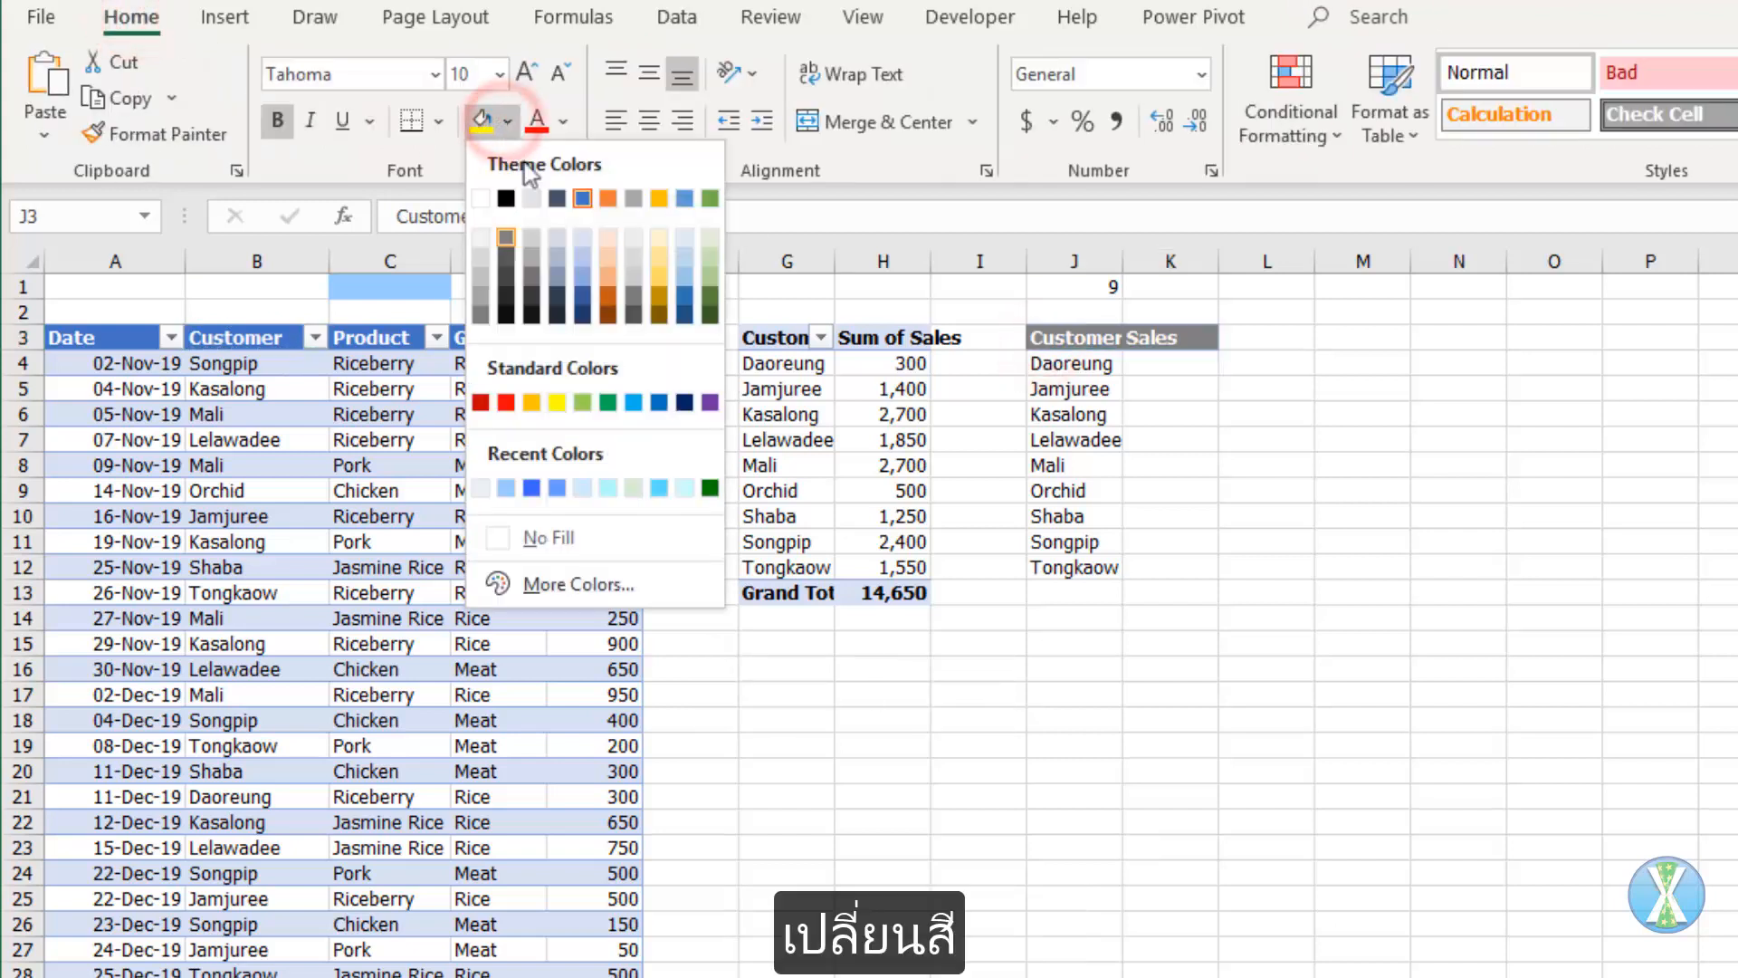
{"action": "left_click", "coordinate": [588, 297]}
- Enter =SUMIFS(SalesData[Sales],SalesData[Customer],J4) in cell K4
{"action": "left_click", "coordinate": [1145, 364]}
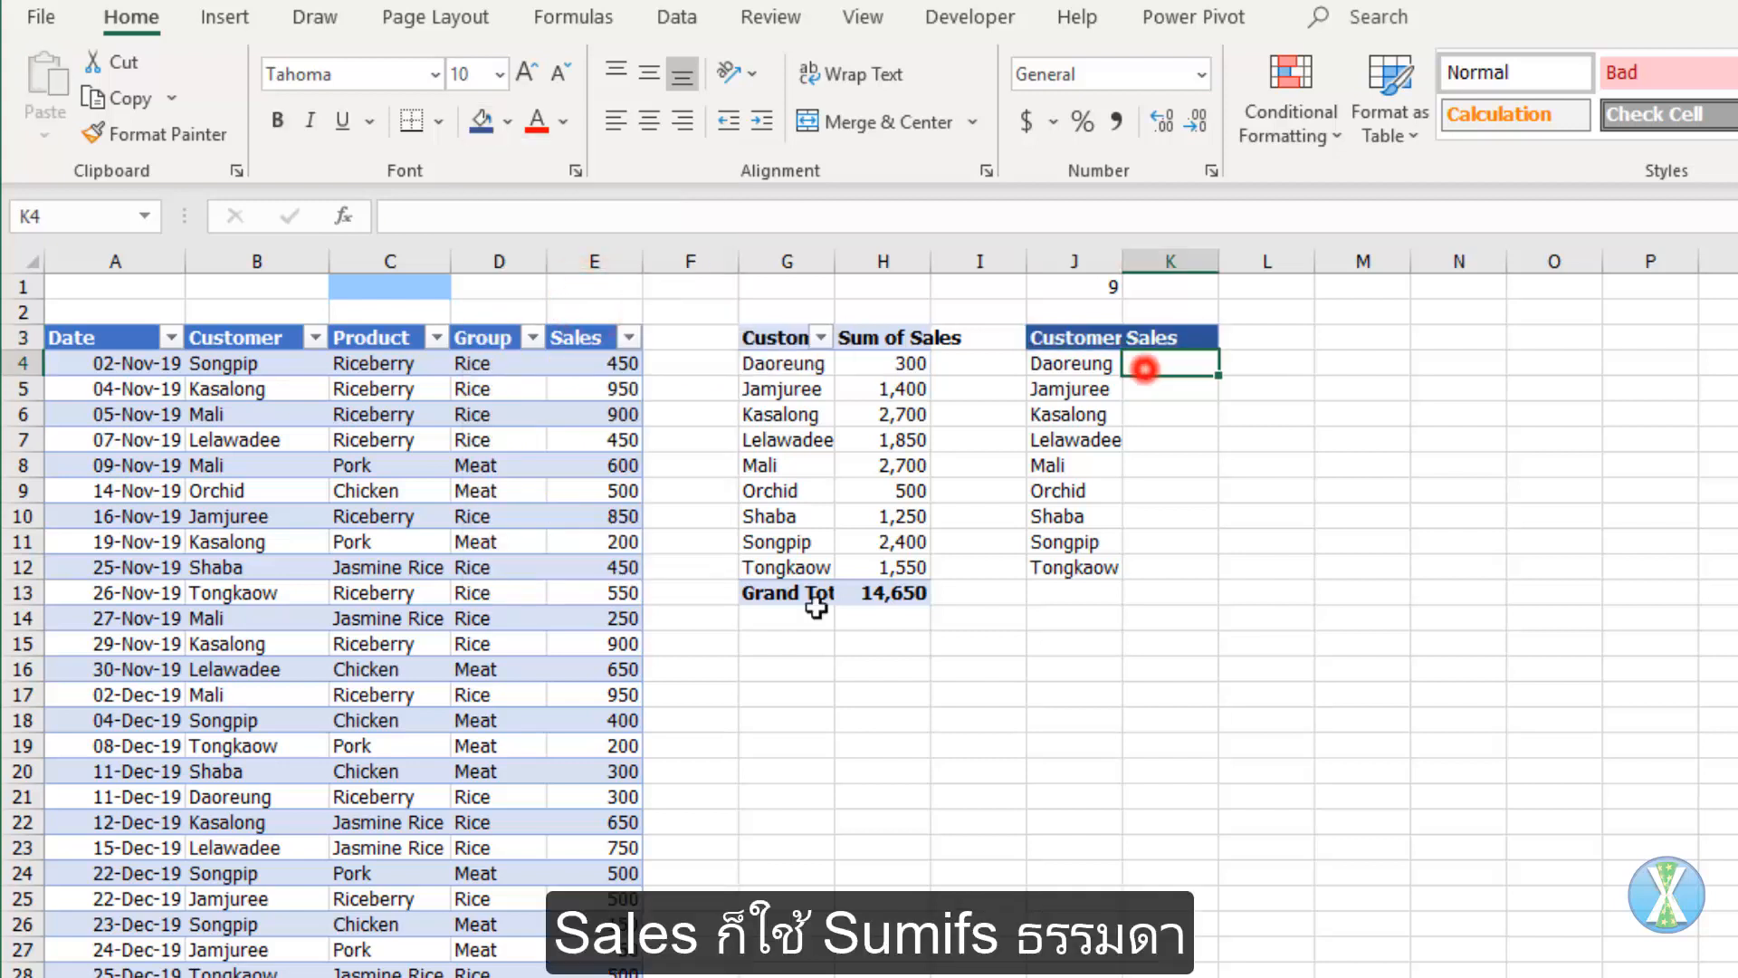
{"action": "type", "text": "=sum"}
{"action": "key", "text": "Down"}
{"action": "key", "text": "Down"}
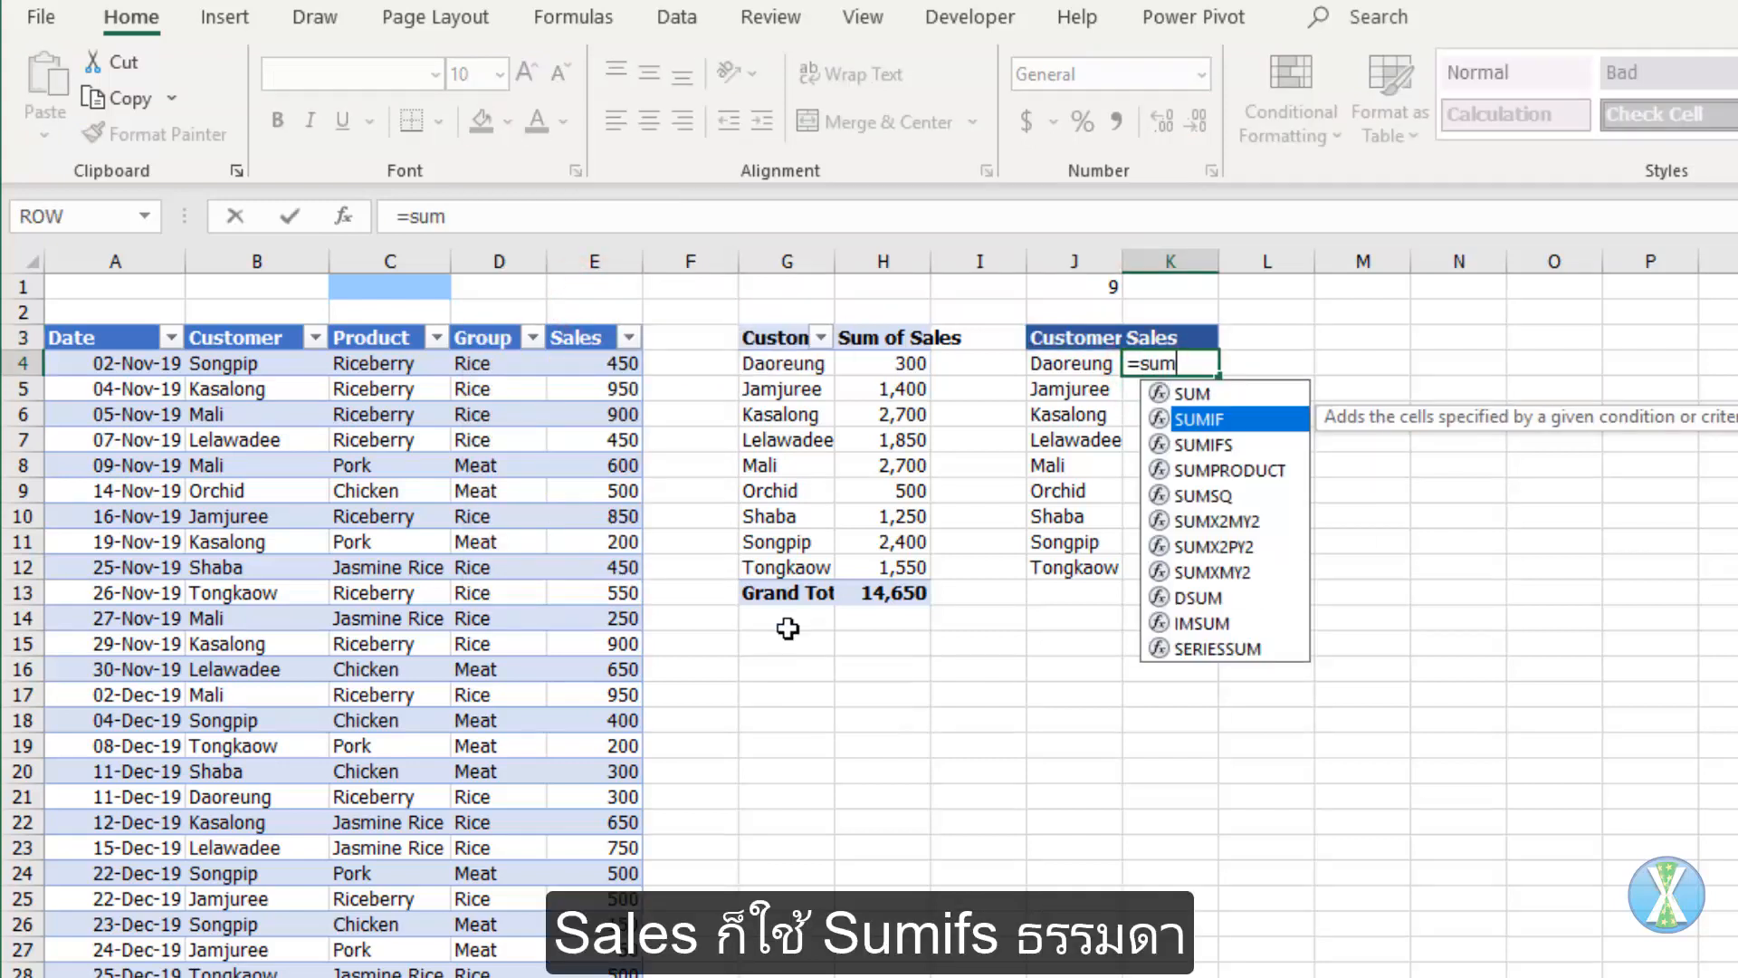
{"action": "key", "text": "Tab"}
{"action": "left_click", "coordinate": [593, 319]}
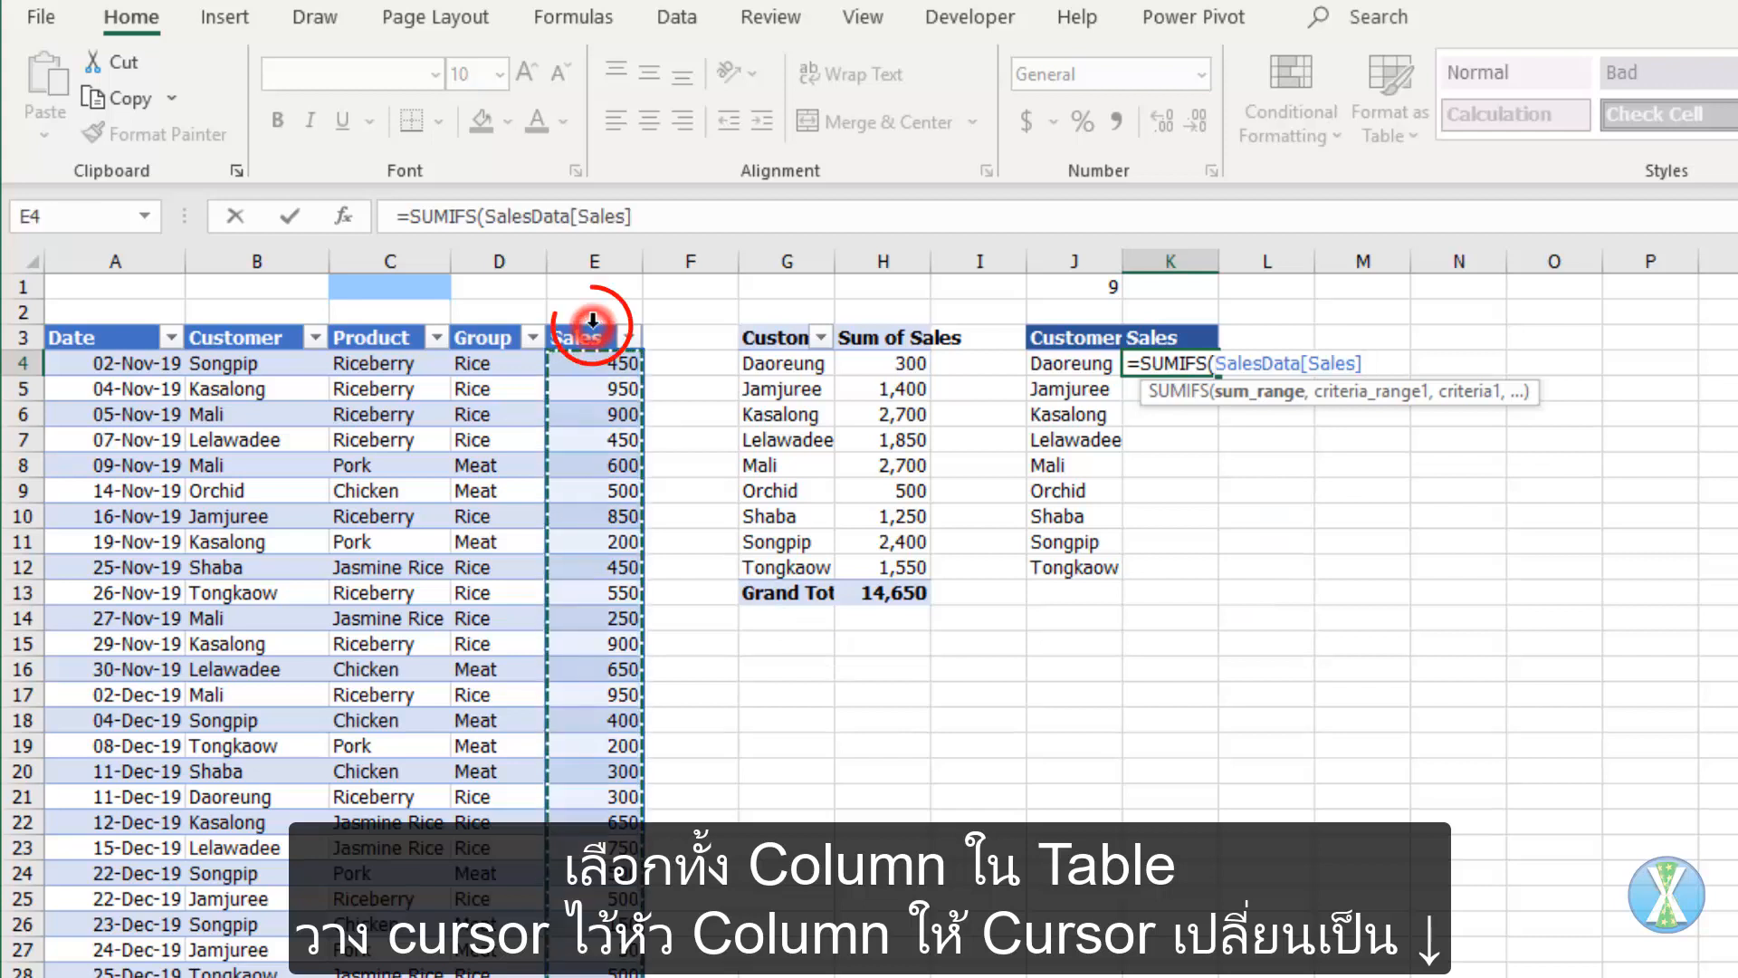
{"action": "type", "text": ","}
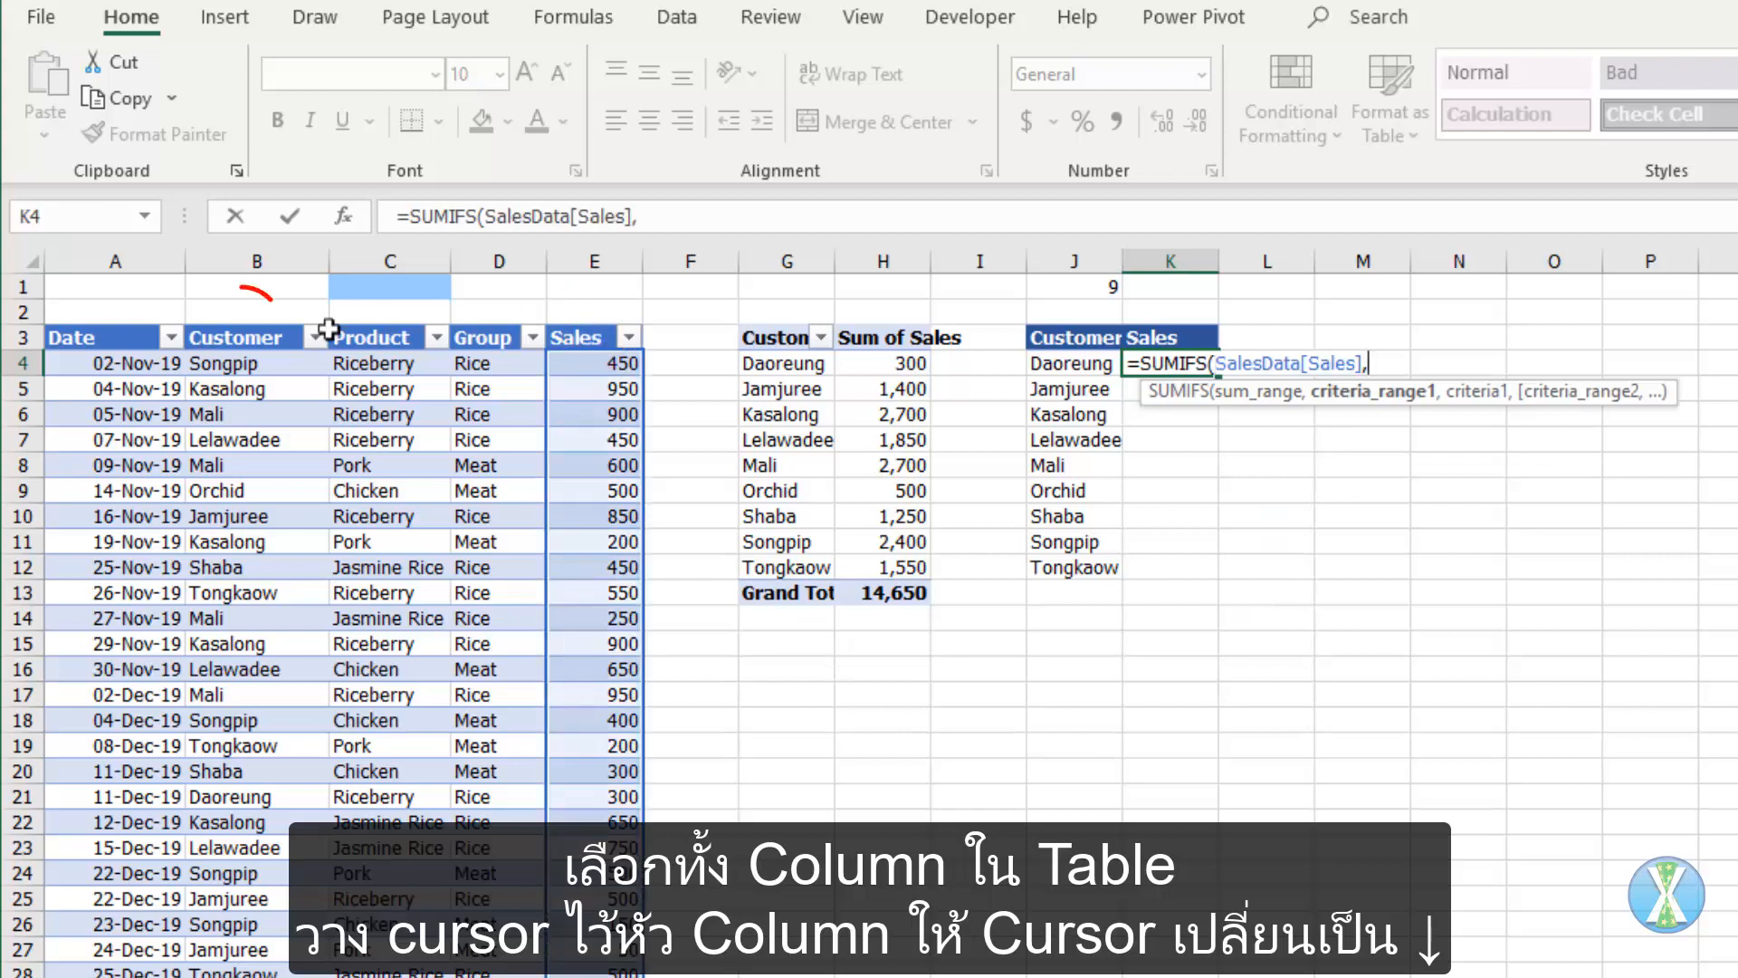
{"action": "left_click", "coordinate": [244, 323]}
{"action": "type", "text": ","}
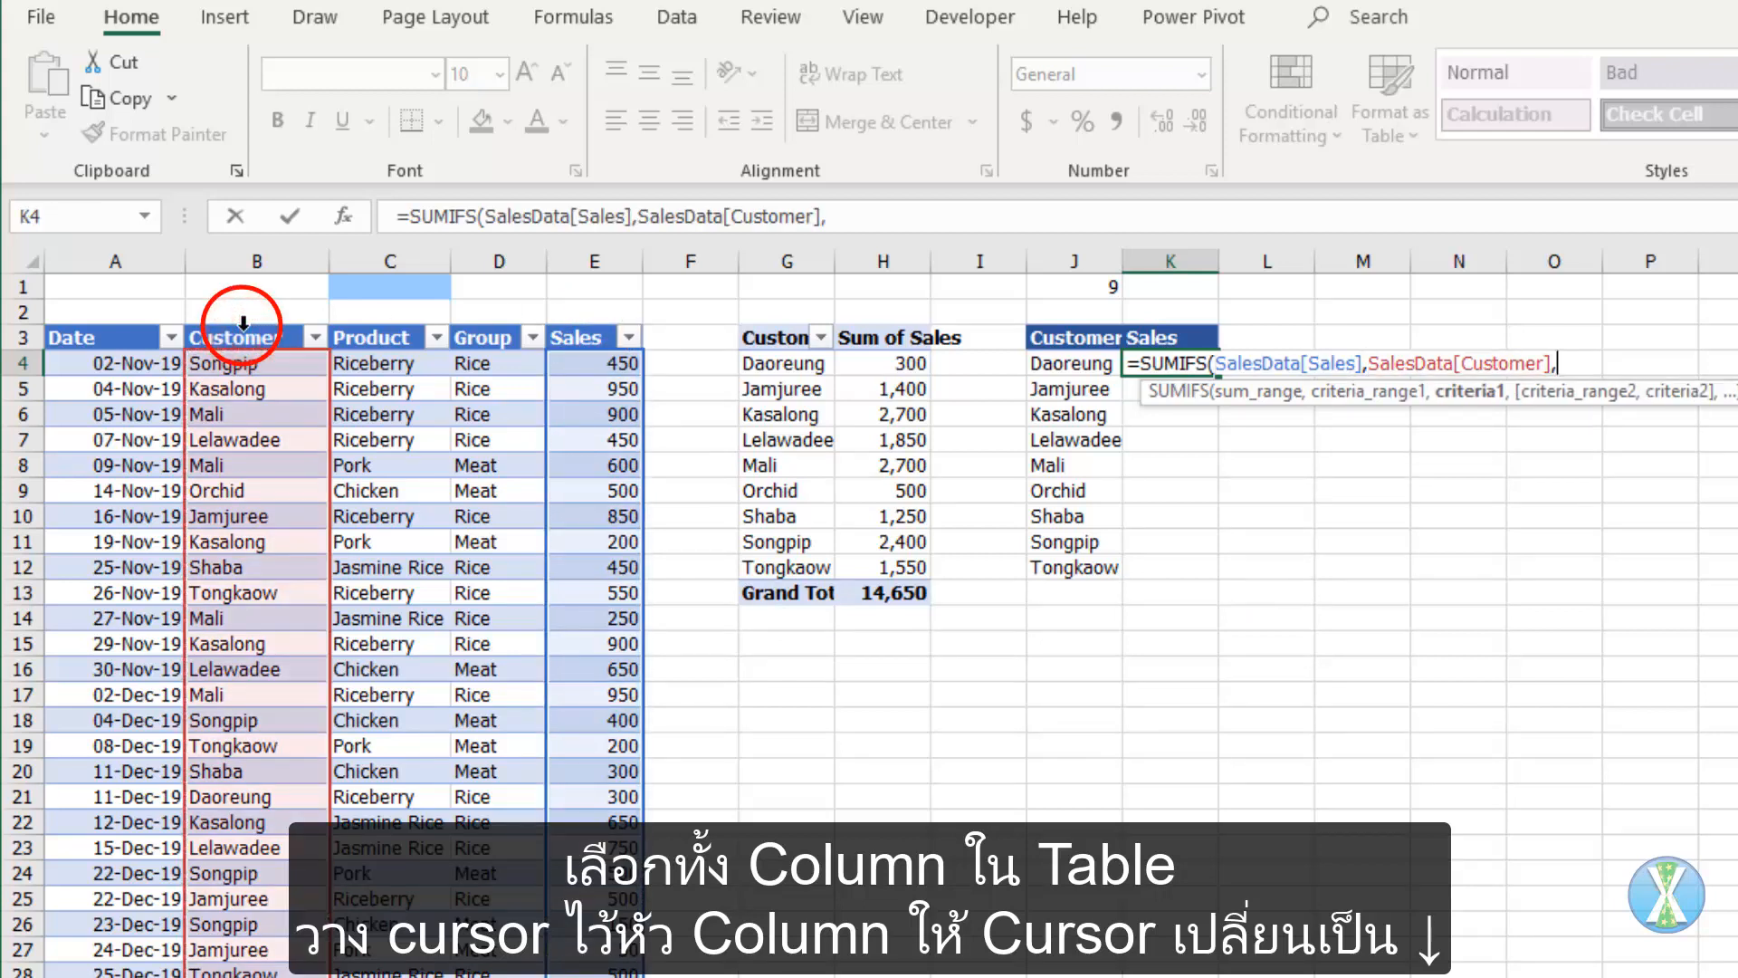
{"action": "key", "text": "Left"}
{"action": "key", "text": "ctrl+Return"}
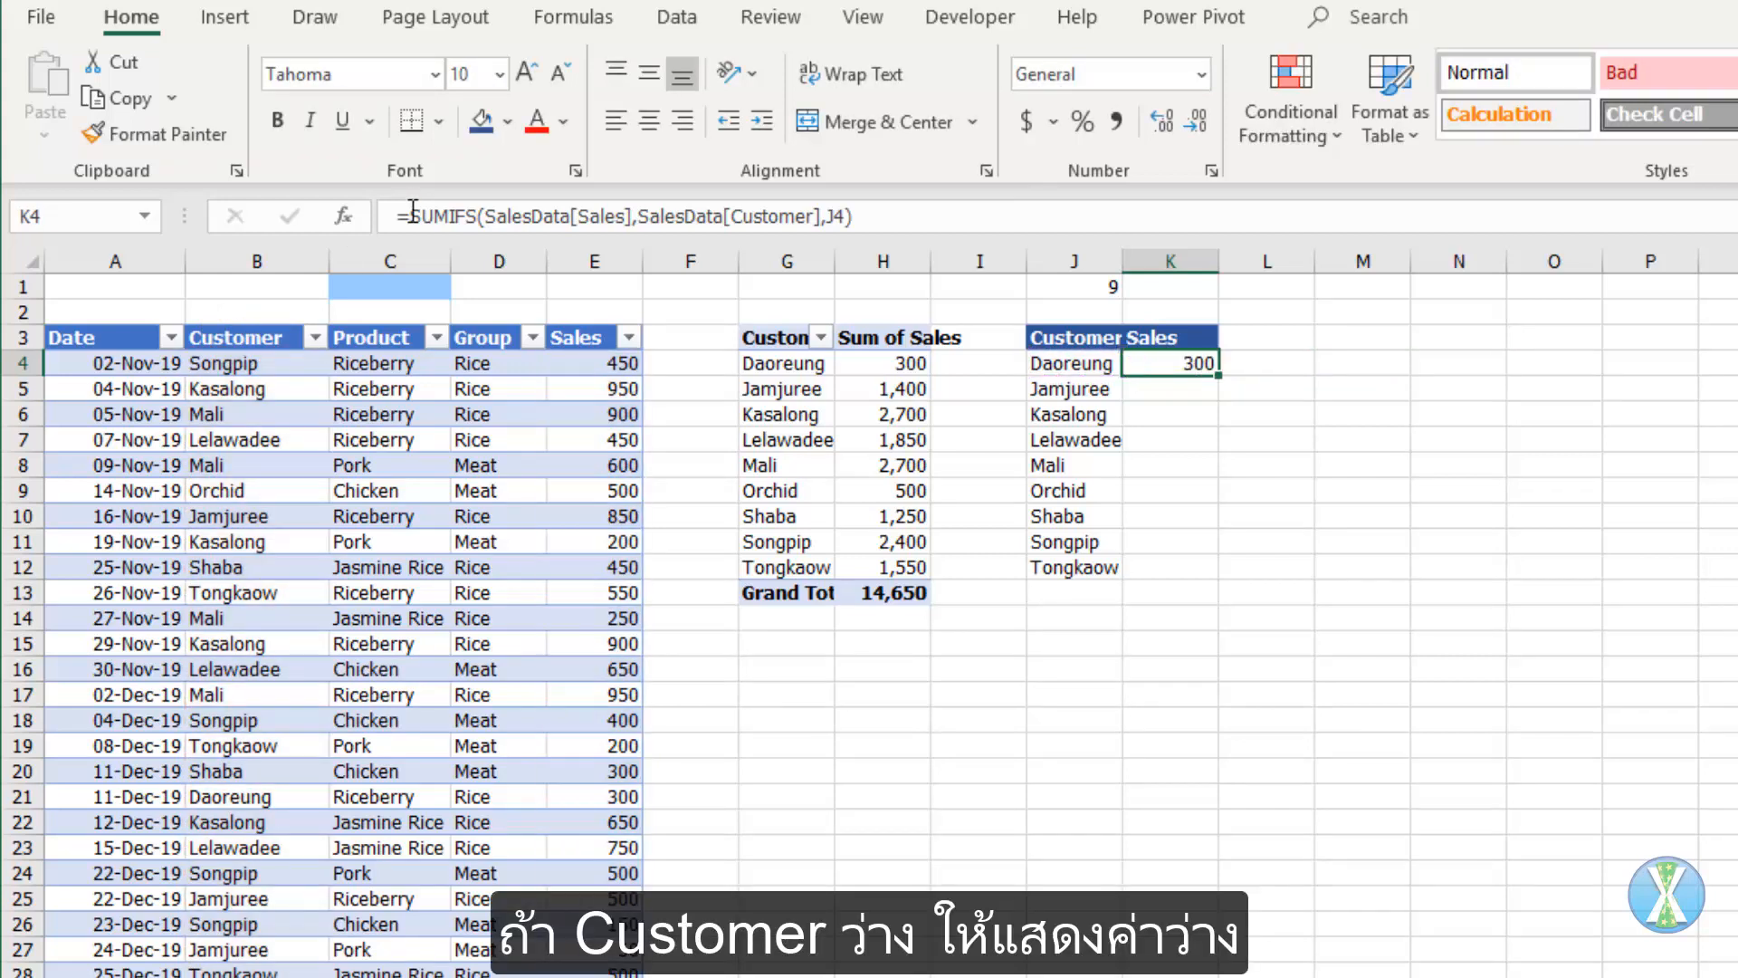
- Wrap K4's SUMIFS formula as =IF(J4="","",SUMIFS(SalesData[Sales],SalesData[Customer],J4)) and fill it down column K alongside the customer list
{"action": "left_click", "coordinate": [412, 213]}
{"action": "type", "text": "if("}
{"action": "key", "text": "Left"}
{"action": "type", "text": "=\"\",\"\","}
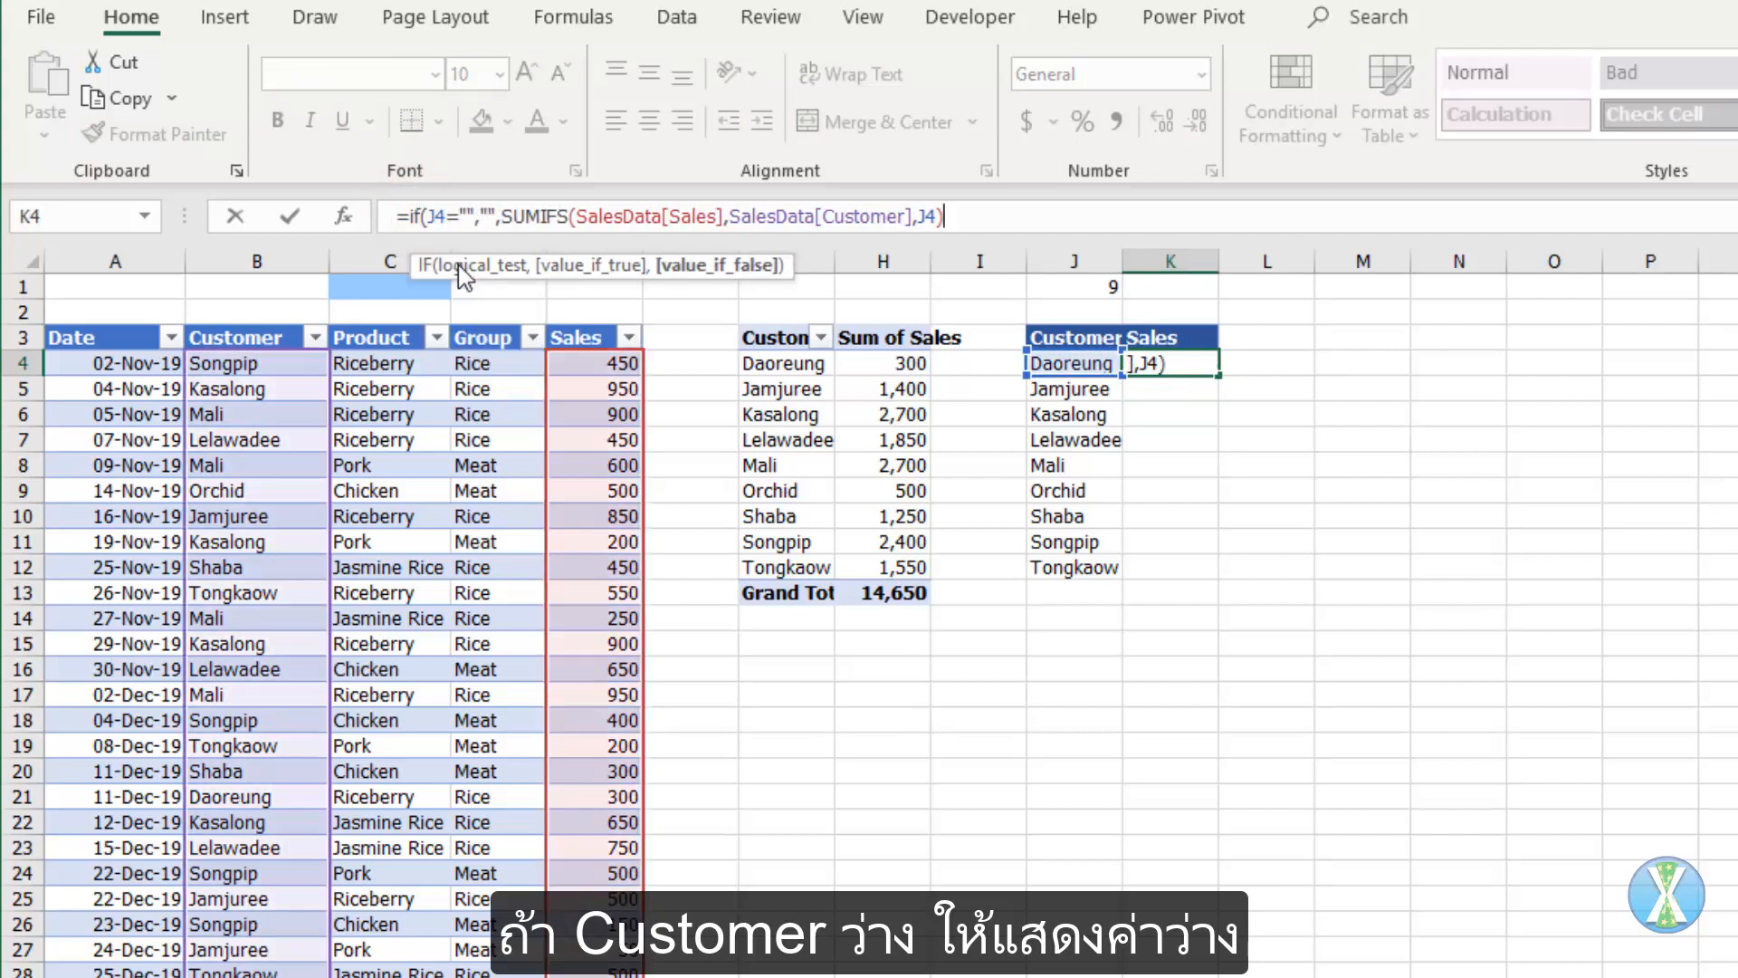
{"action": "type", "text": ")"}
{"action": "key", "text": "ctrl+Return"}
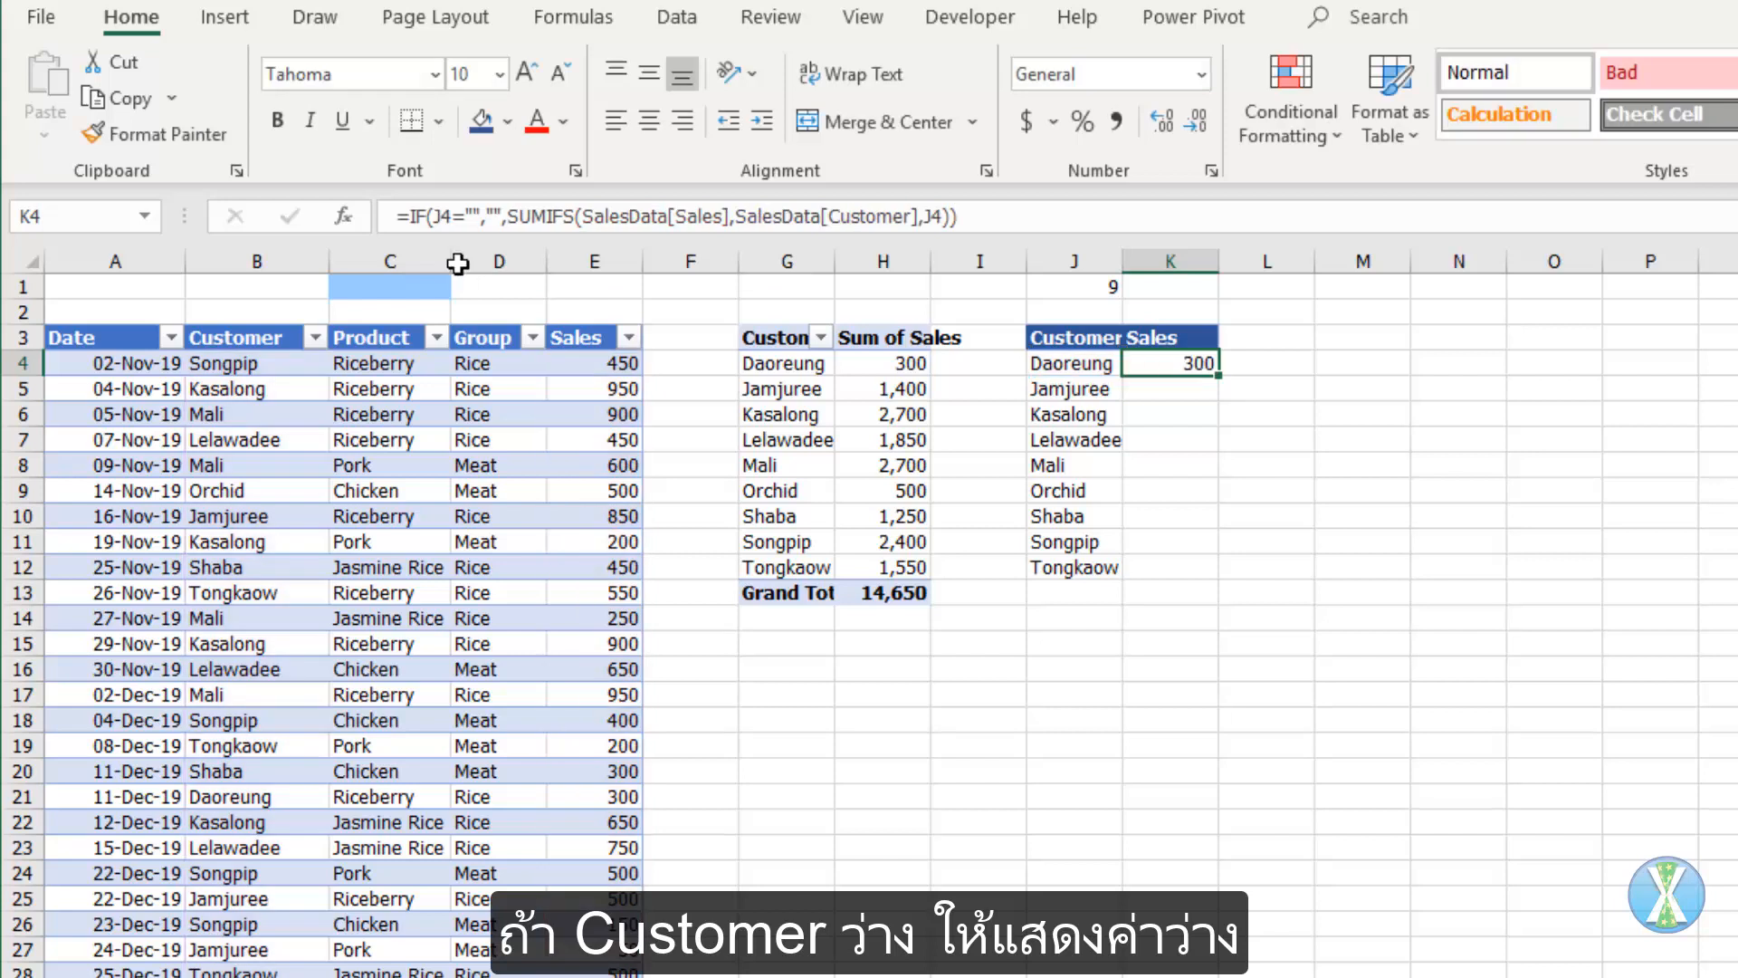
{"action": "double_click", "coordinate": [1219, 373]}
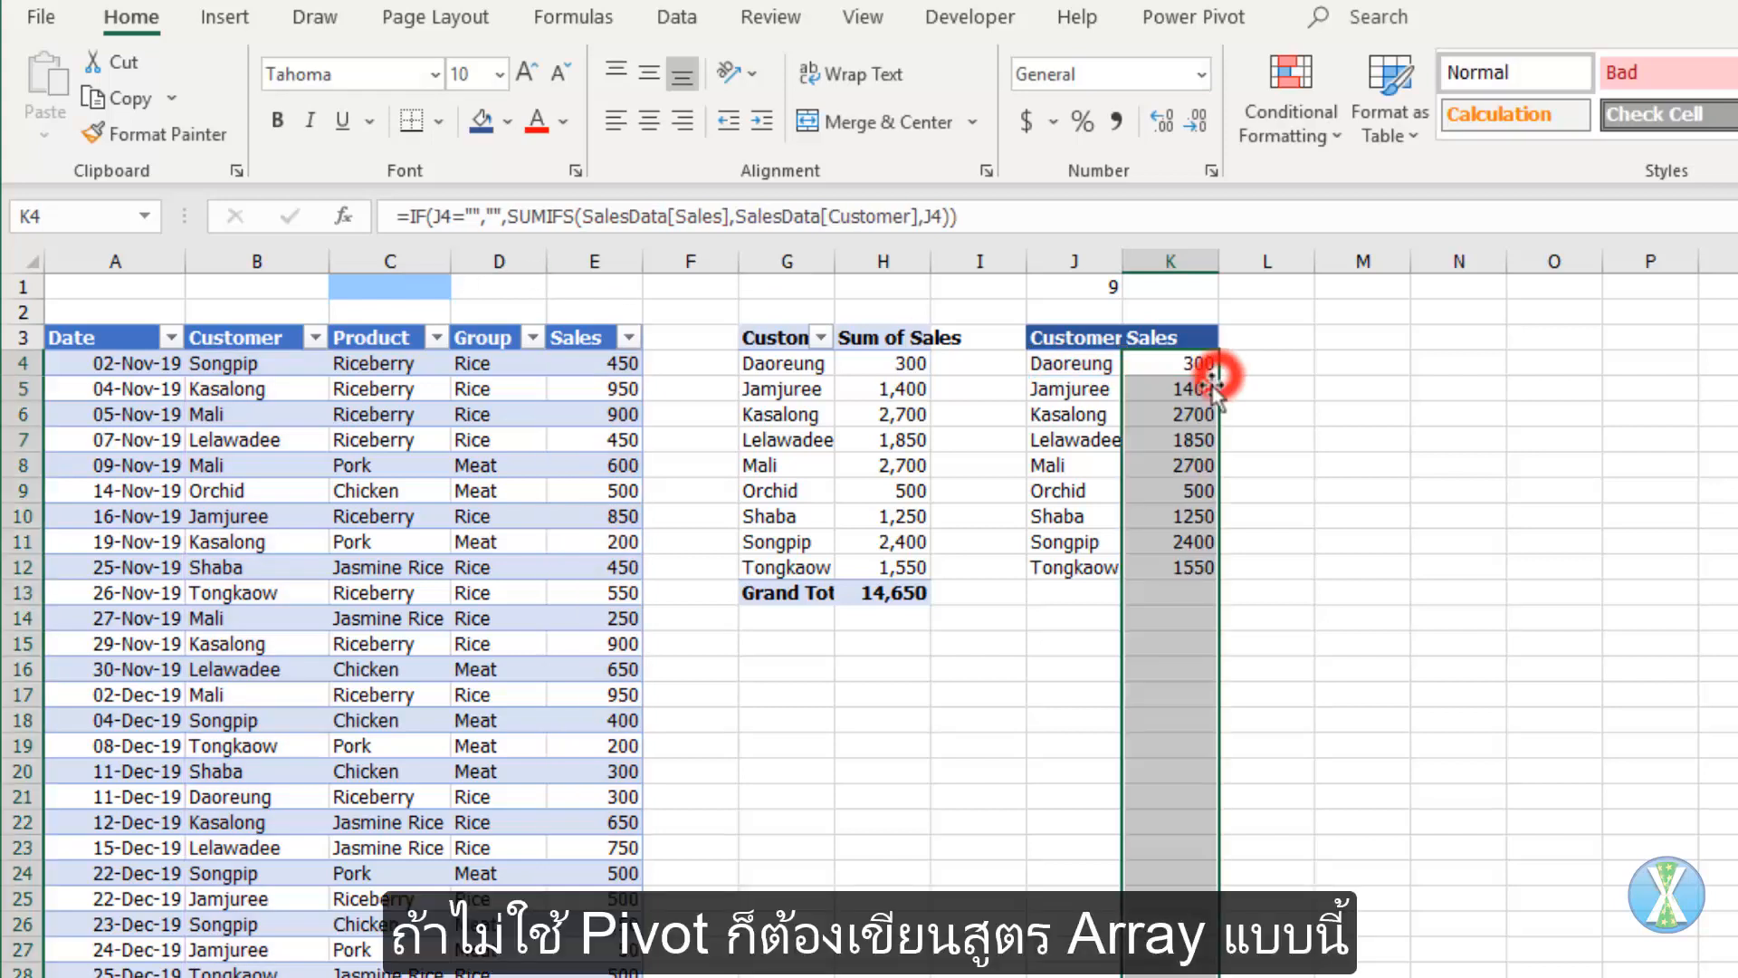
{"action": "left_click", "coordinate": [1039, 640]}
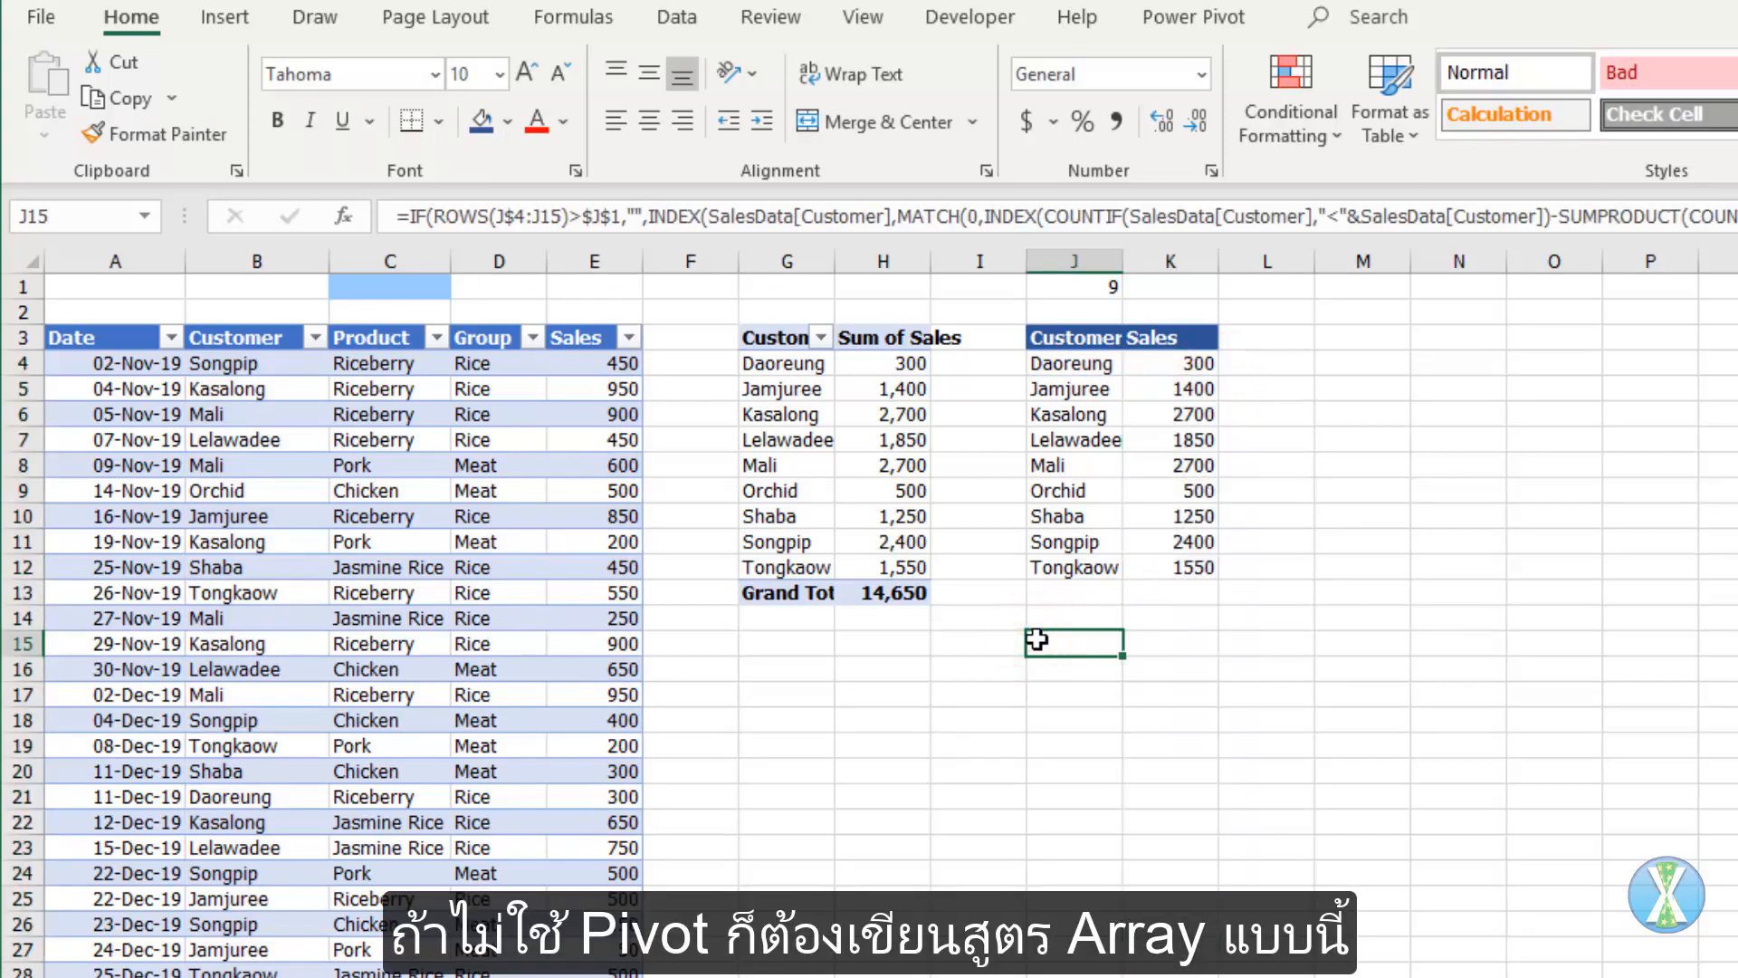
- Copy the Customer and Sales headers from J3:K3 into M3:N3
{"action": "left_click_drag", "start_coordinate": [1050, 337], "coordinate": [1164, 337]}
{"action": "key", "text": "ctrl+c"}
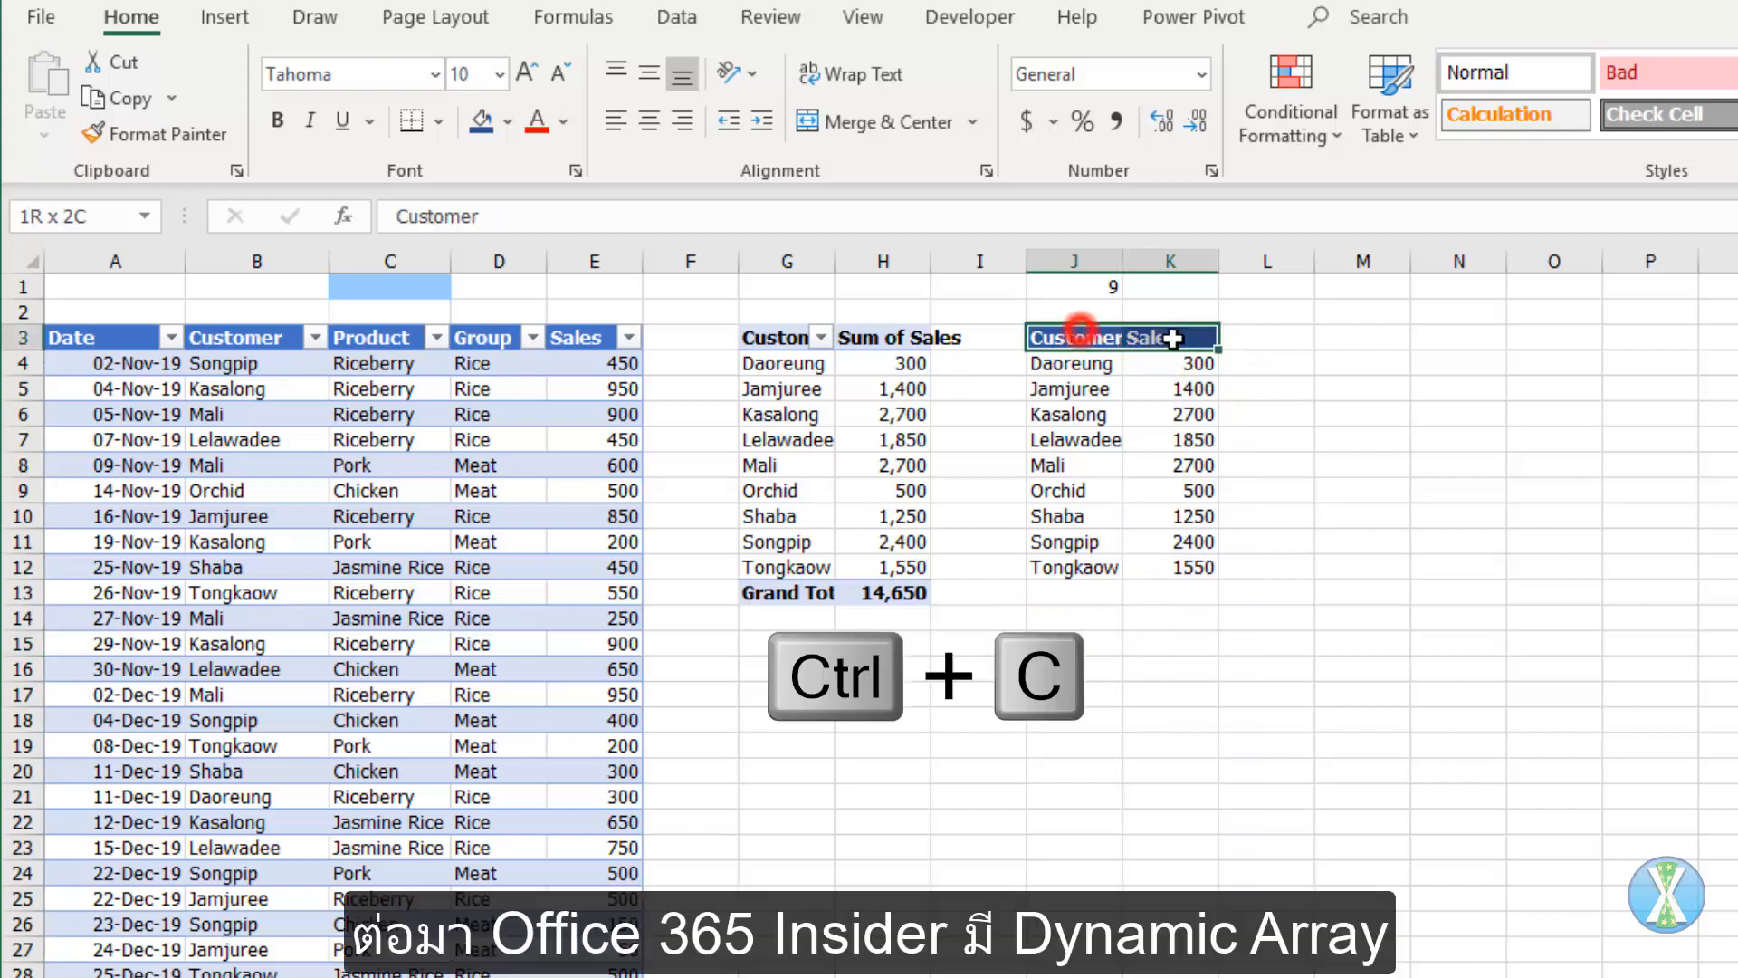
{"action": "left_click", "coordinate": [1362, 341]}
{"action": "key", "text": "ctrl+v"}
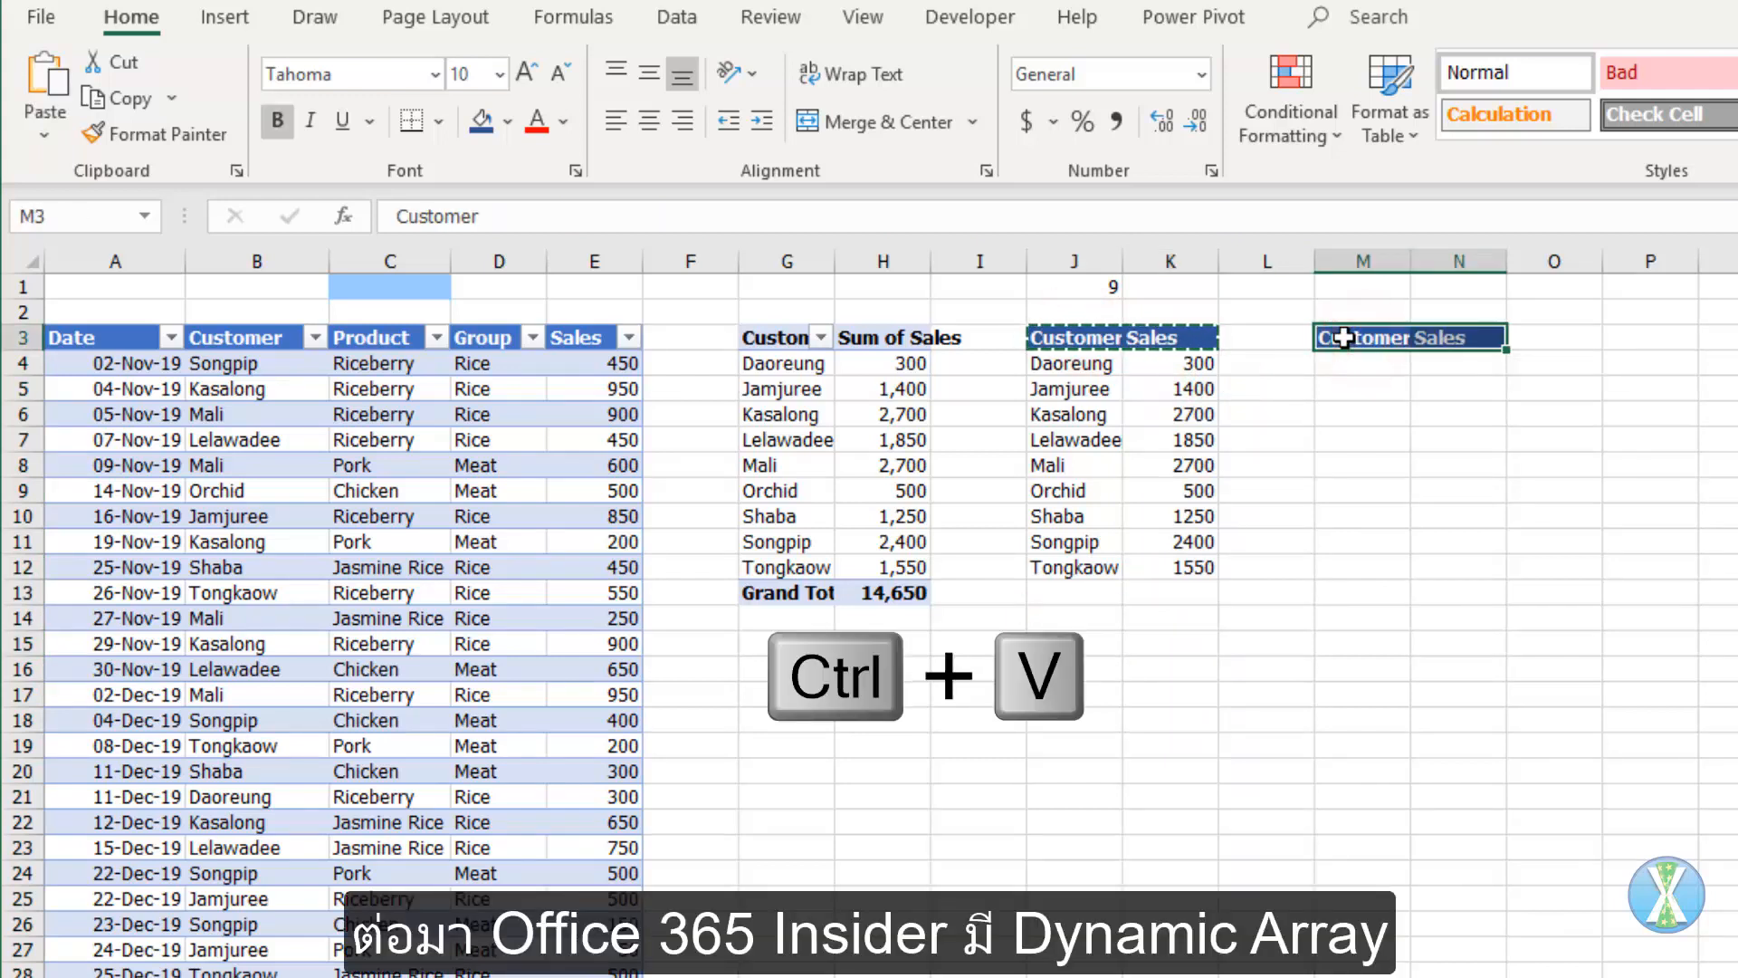
{"action": "key", "text": "Escape"}
- Change the fill color of the M3:N3 headers to a dark green theme color
{"action": "left_click", "coordinate": [1345, 337]}
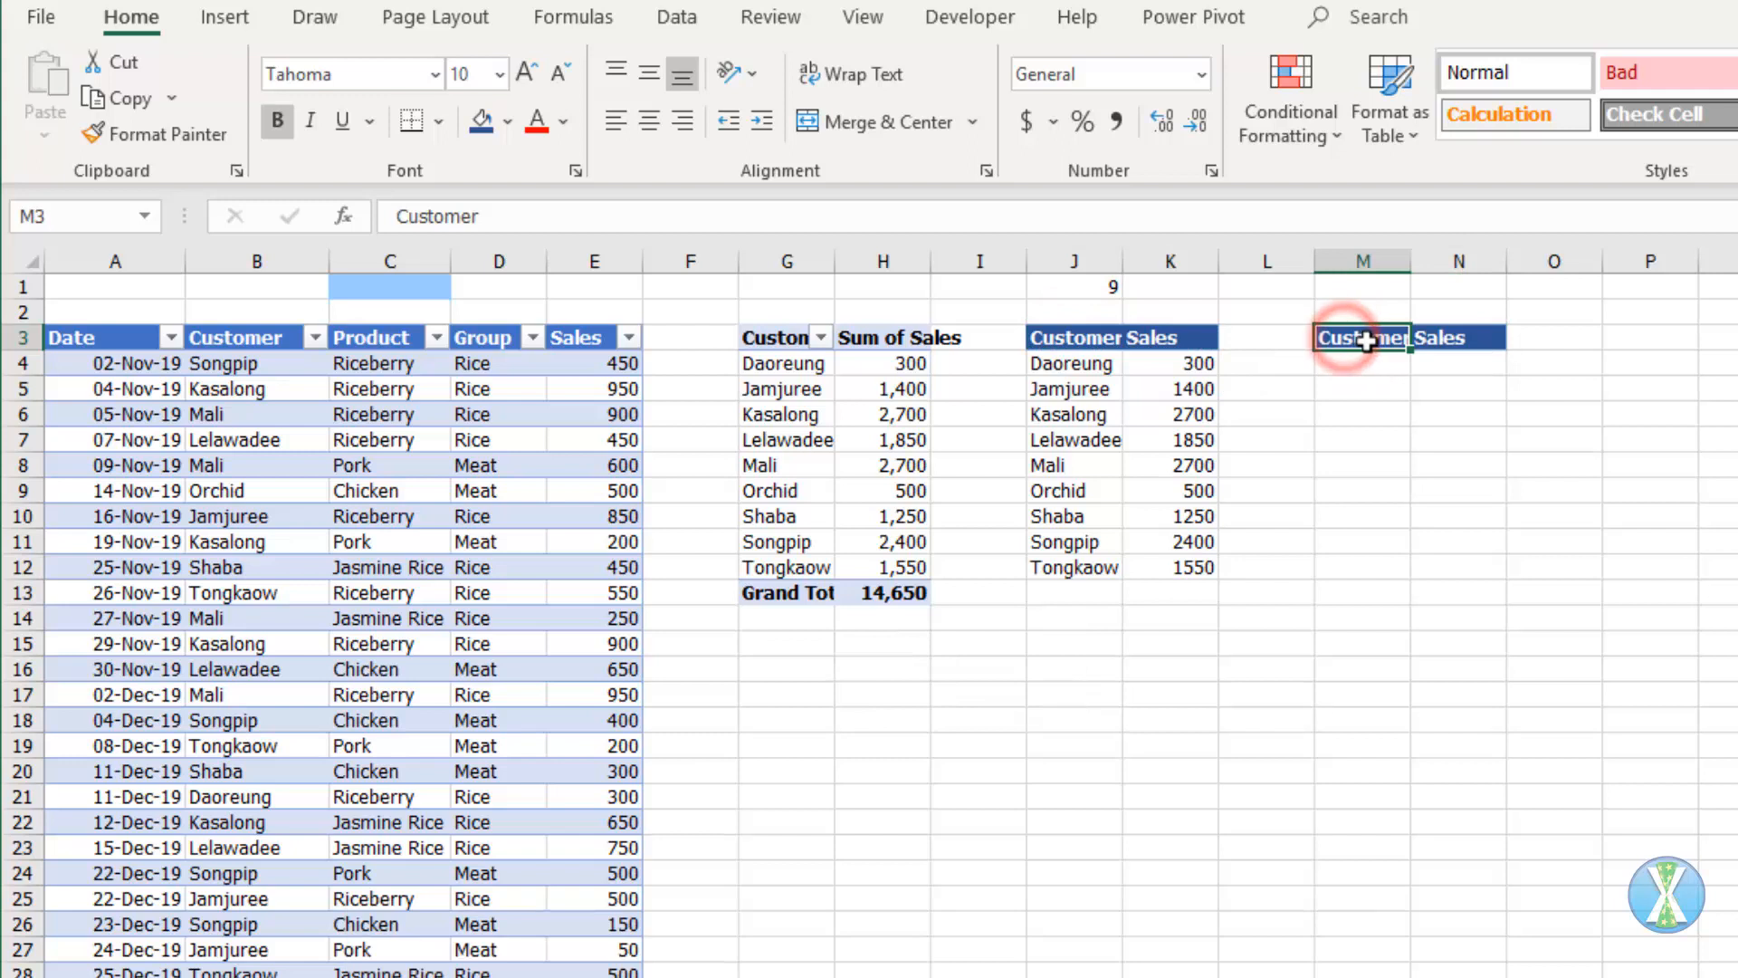
{"action": "left_click_drag", "start_coordinate": [1372, 342], "coordinate": [1454, 341]}
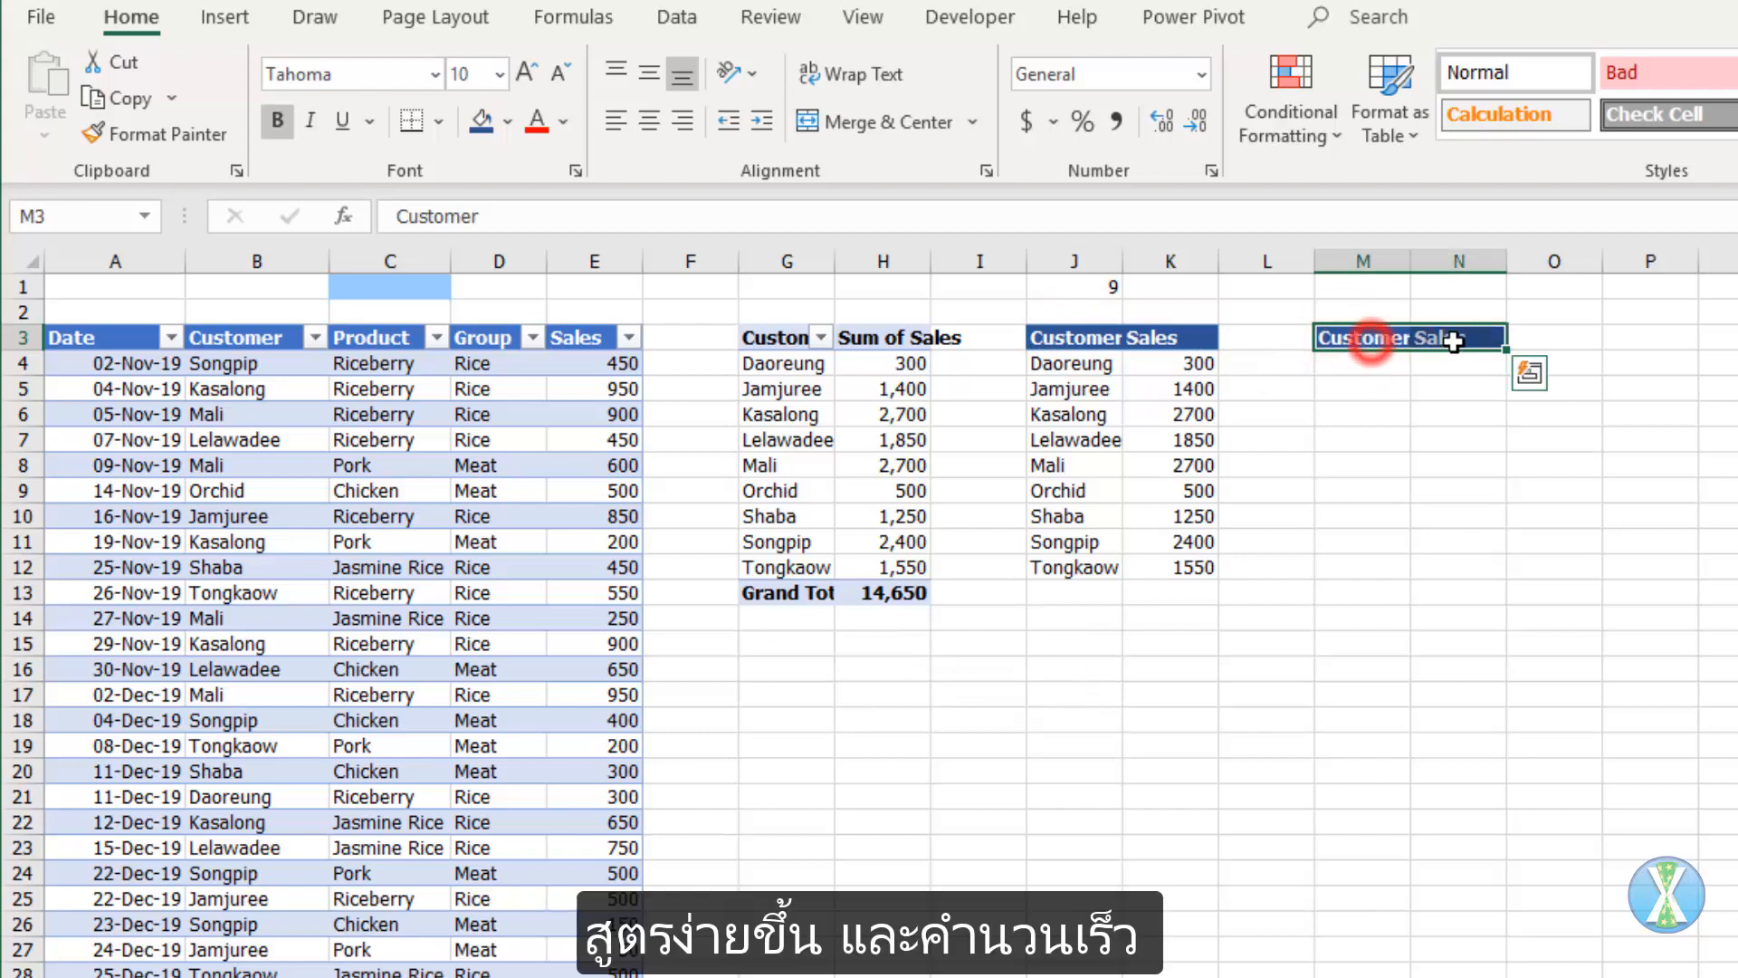
{"action": "left_click", "coordinate": [507, 121]}
{"action": "left_click", "coordinate": [710, 297]}
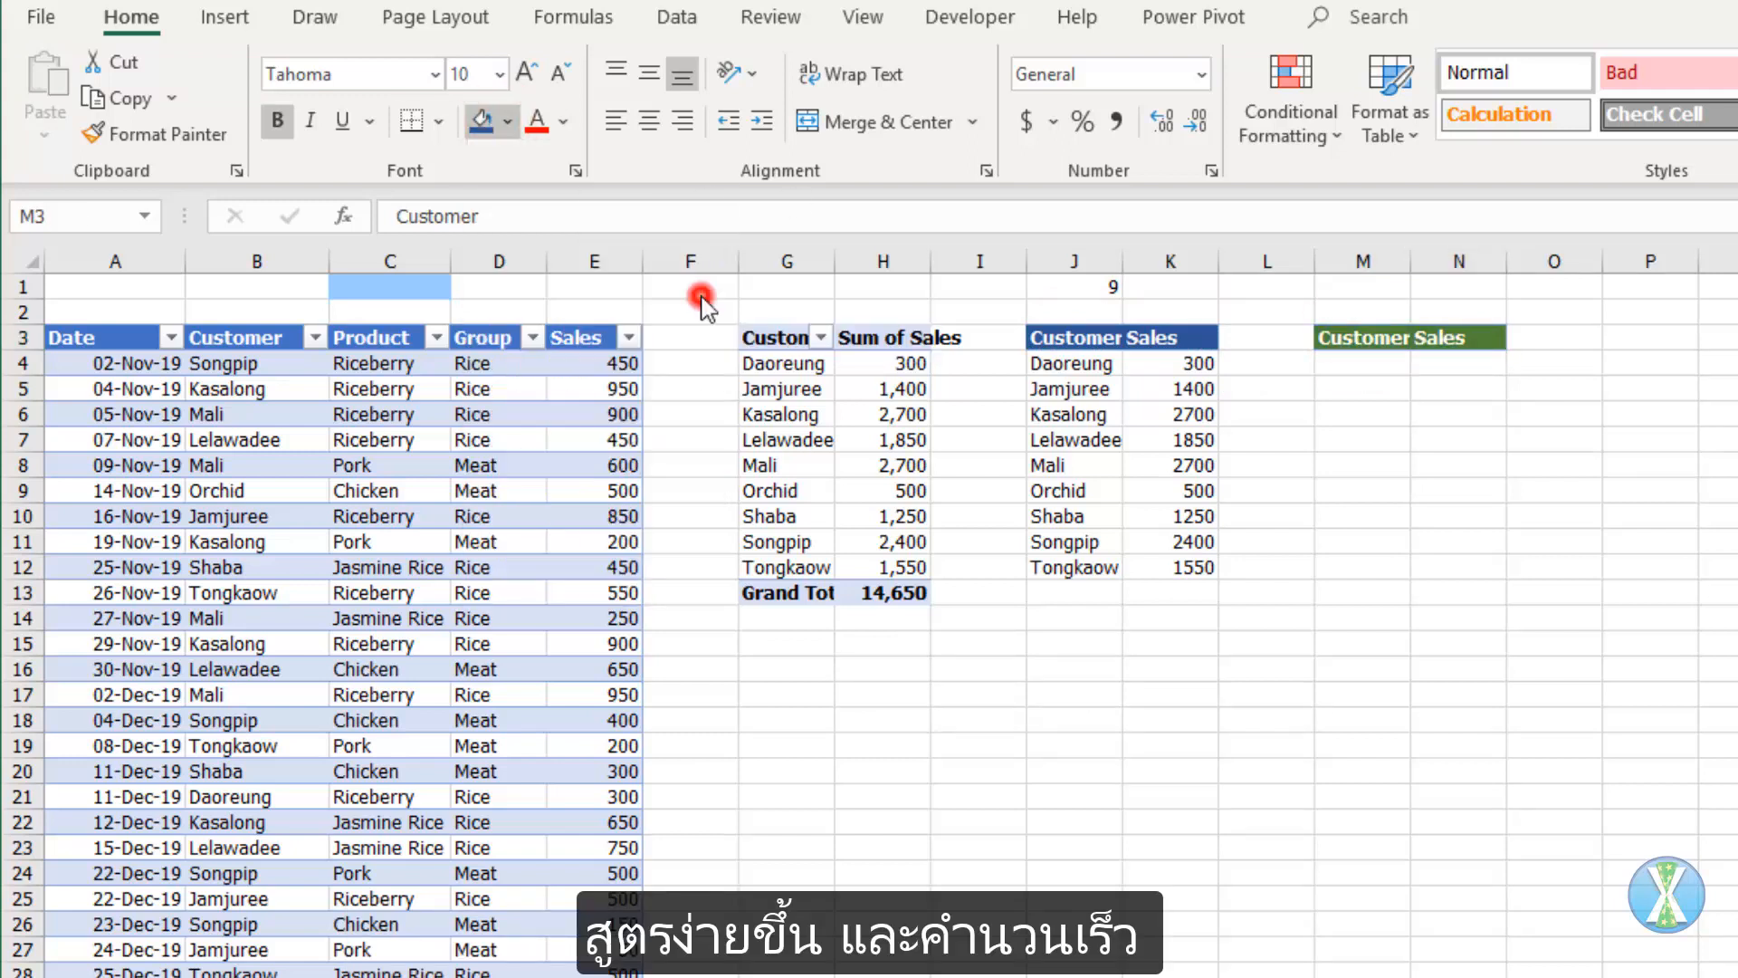
- Enter =UNIQUE(SalesData[Customer]) in cell M4
{"action": "left_click", "coordinate": [1312, 365]}
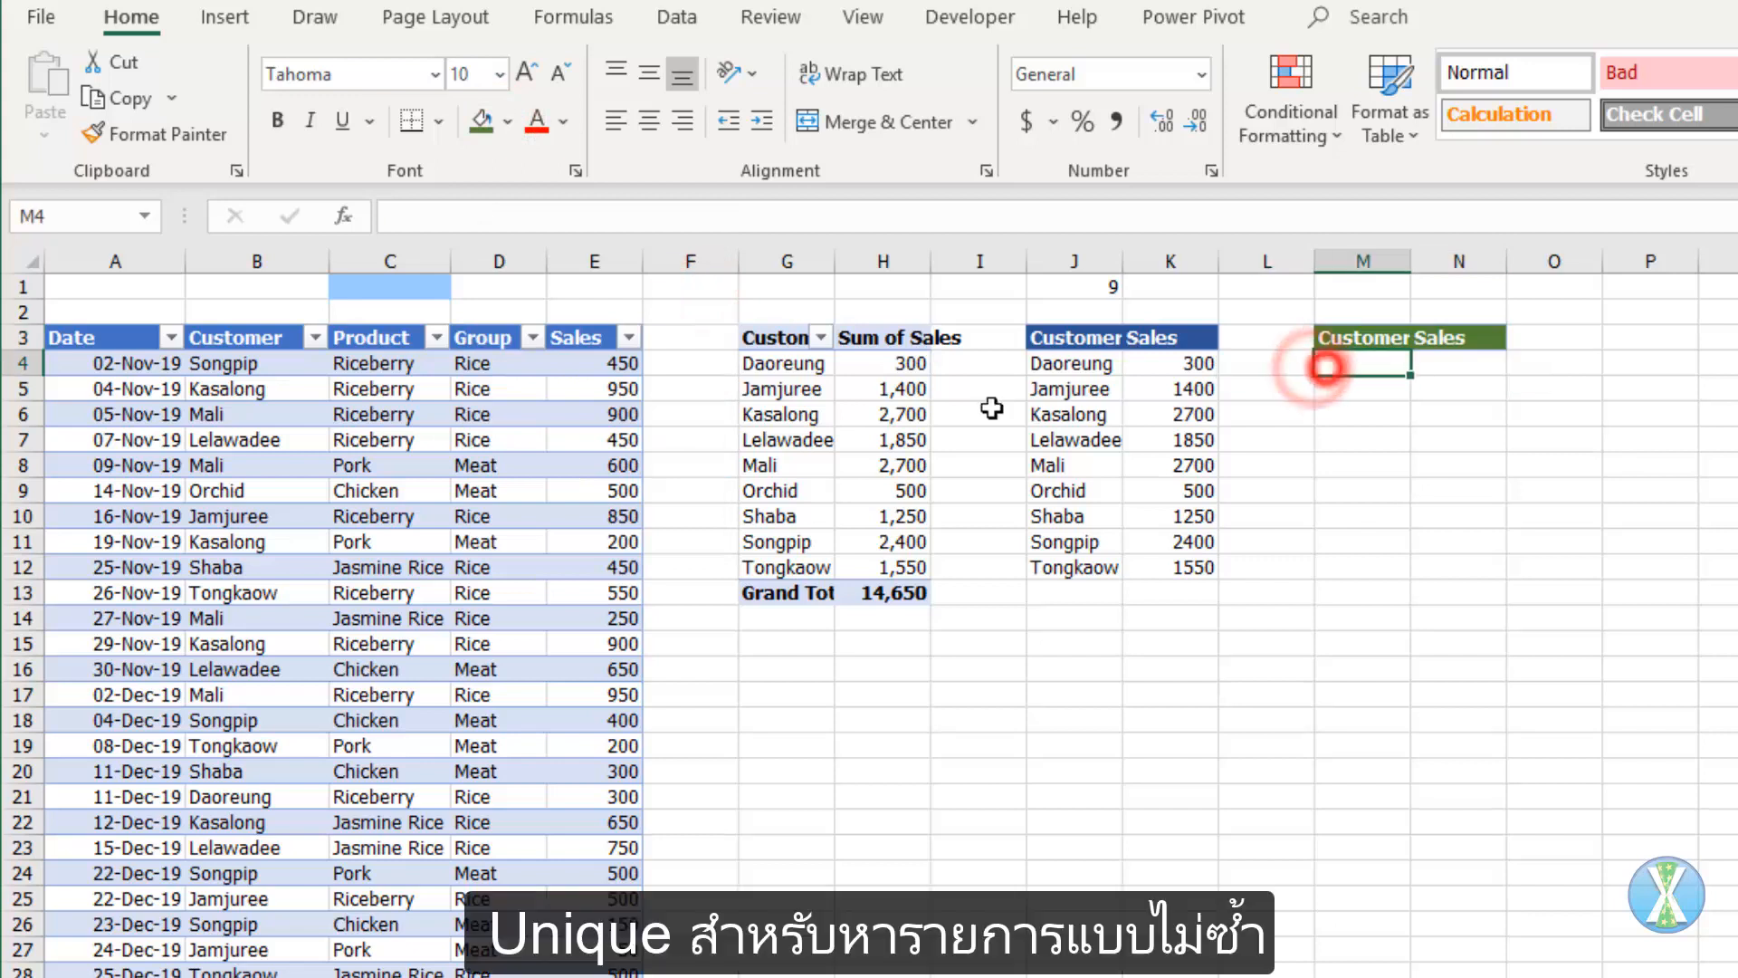
{"action": "type", "text": "=un"}
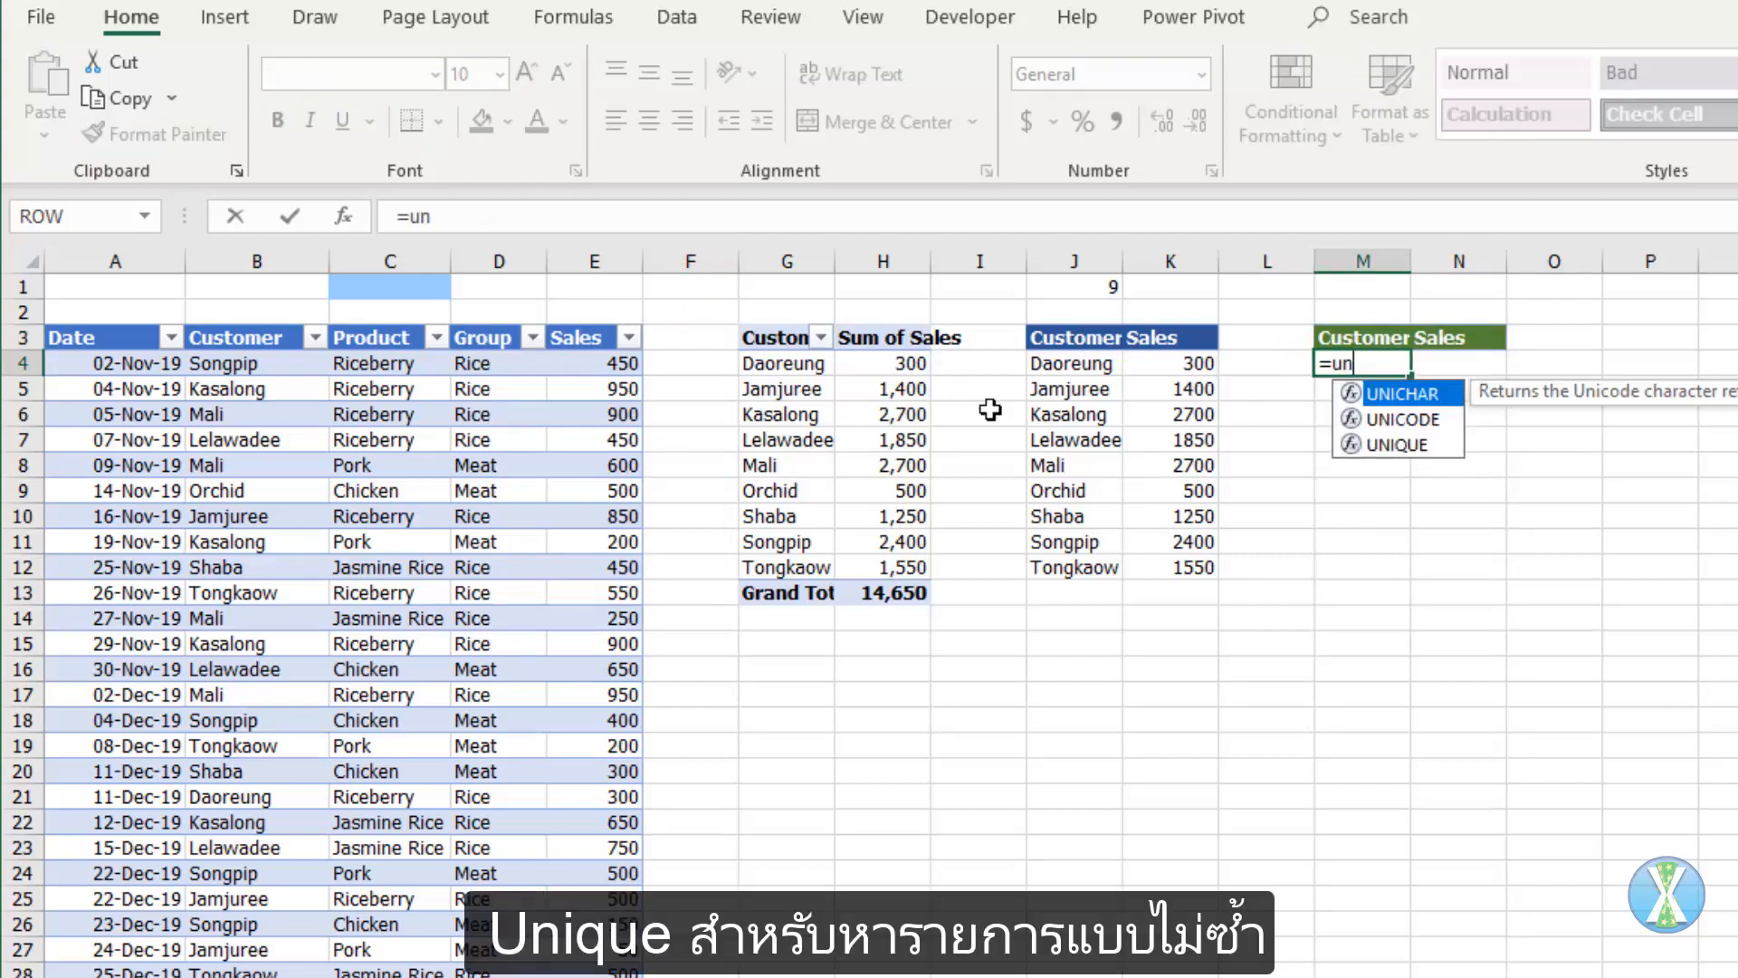
{"action": "key", "text": "Down"}
{"action": "key", "text": "Down"}
{"action": "key", "text": "Tab"}
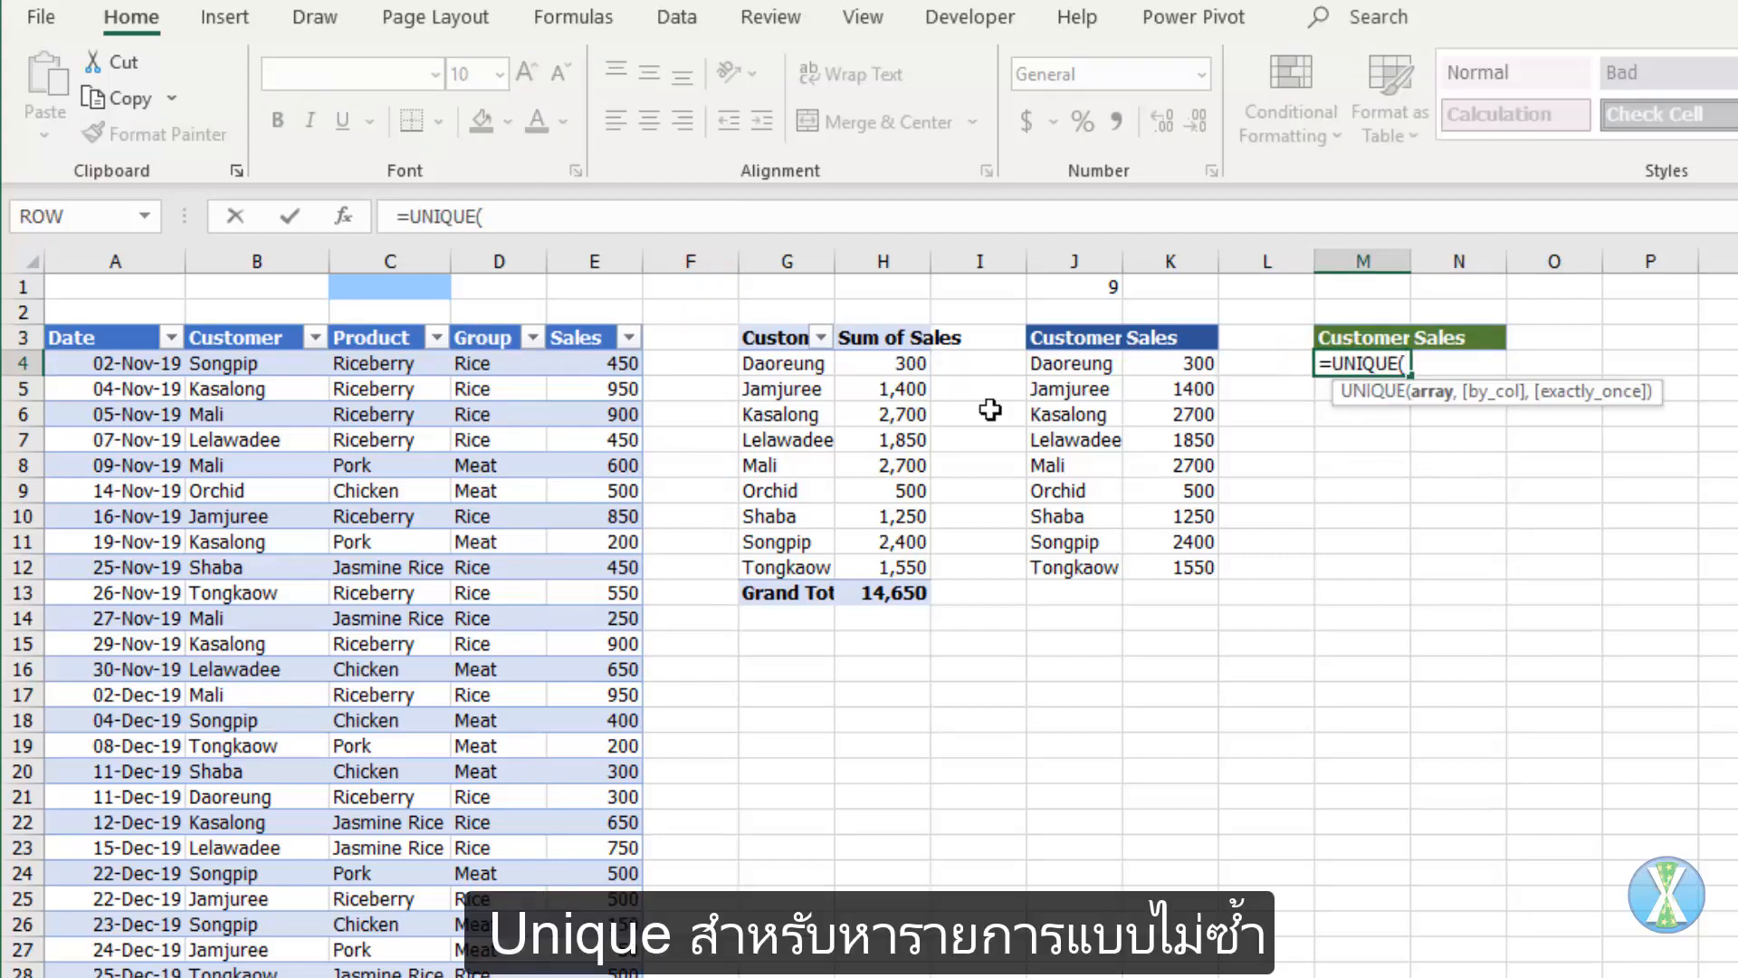
{"action": "left_click", "coordinate": [257, 323]}
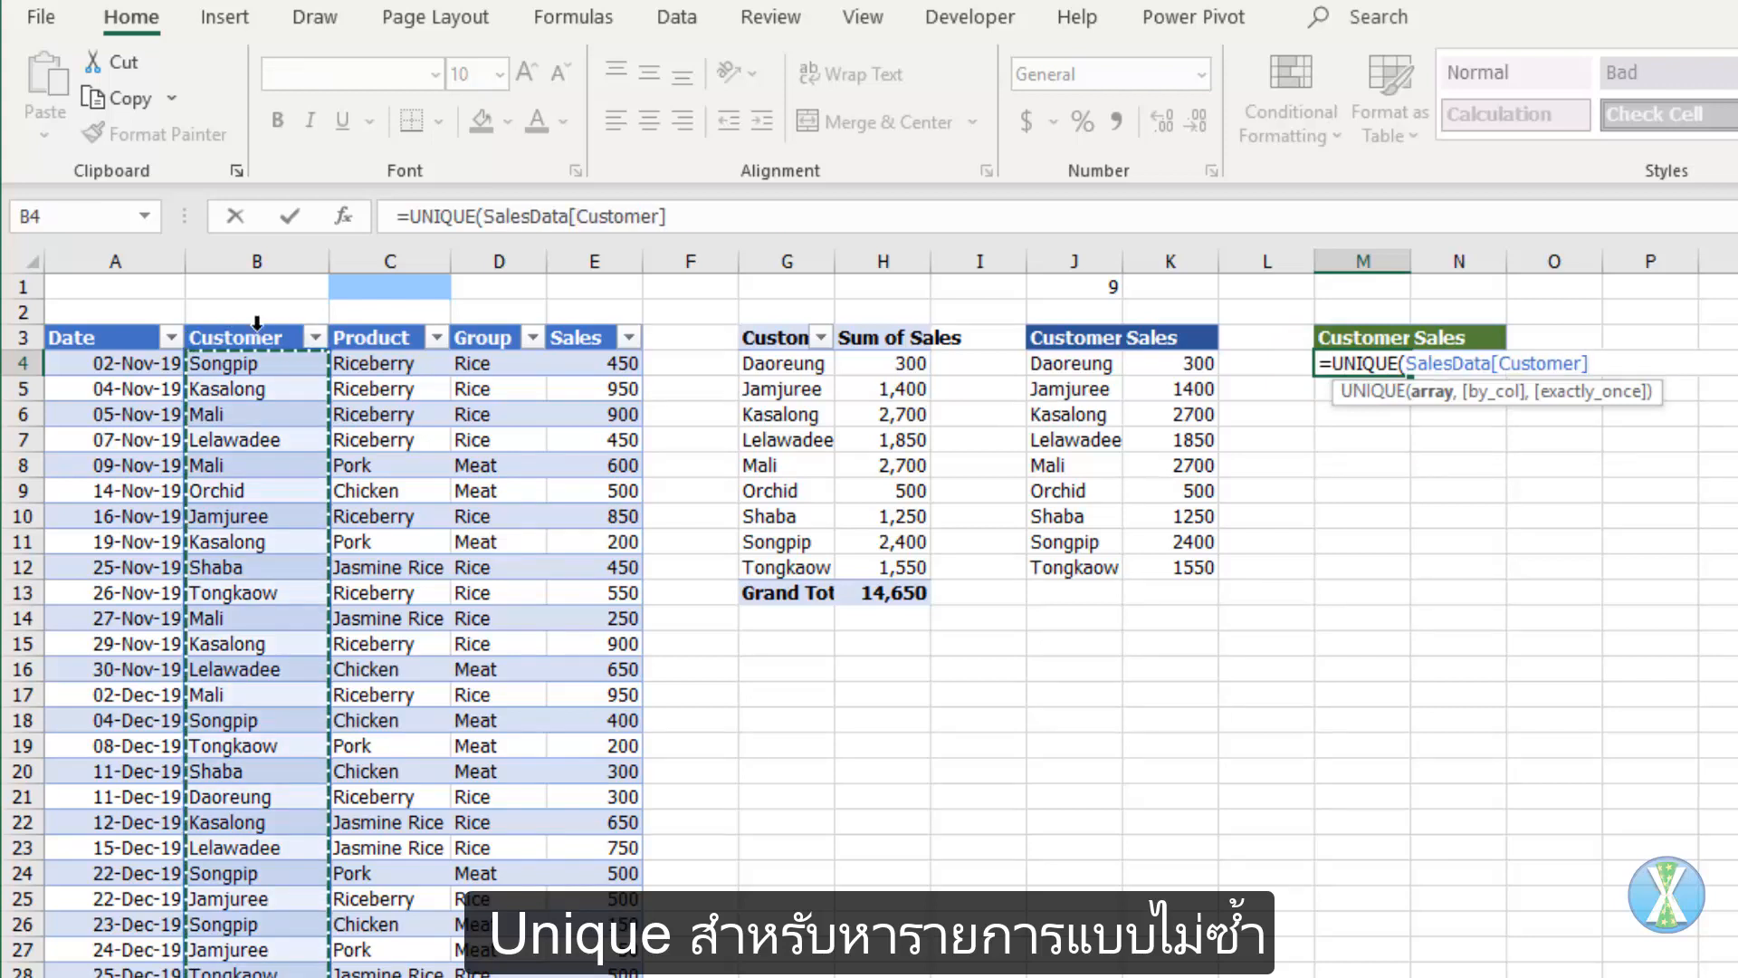
{"action": "type", "text": ")"}
{"action": "key", "text": "ctrl+Return"}
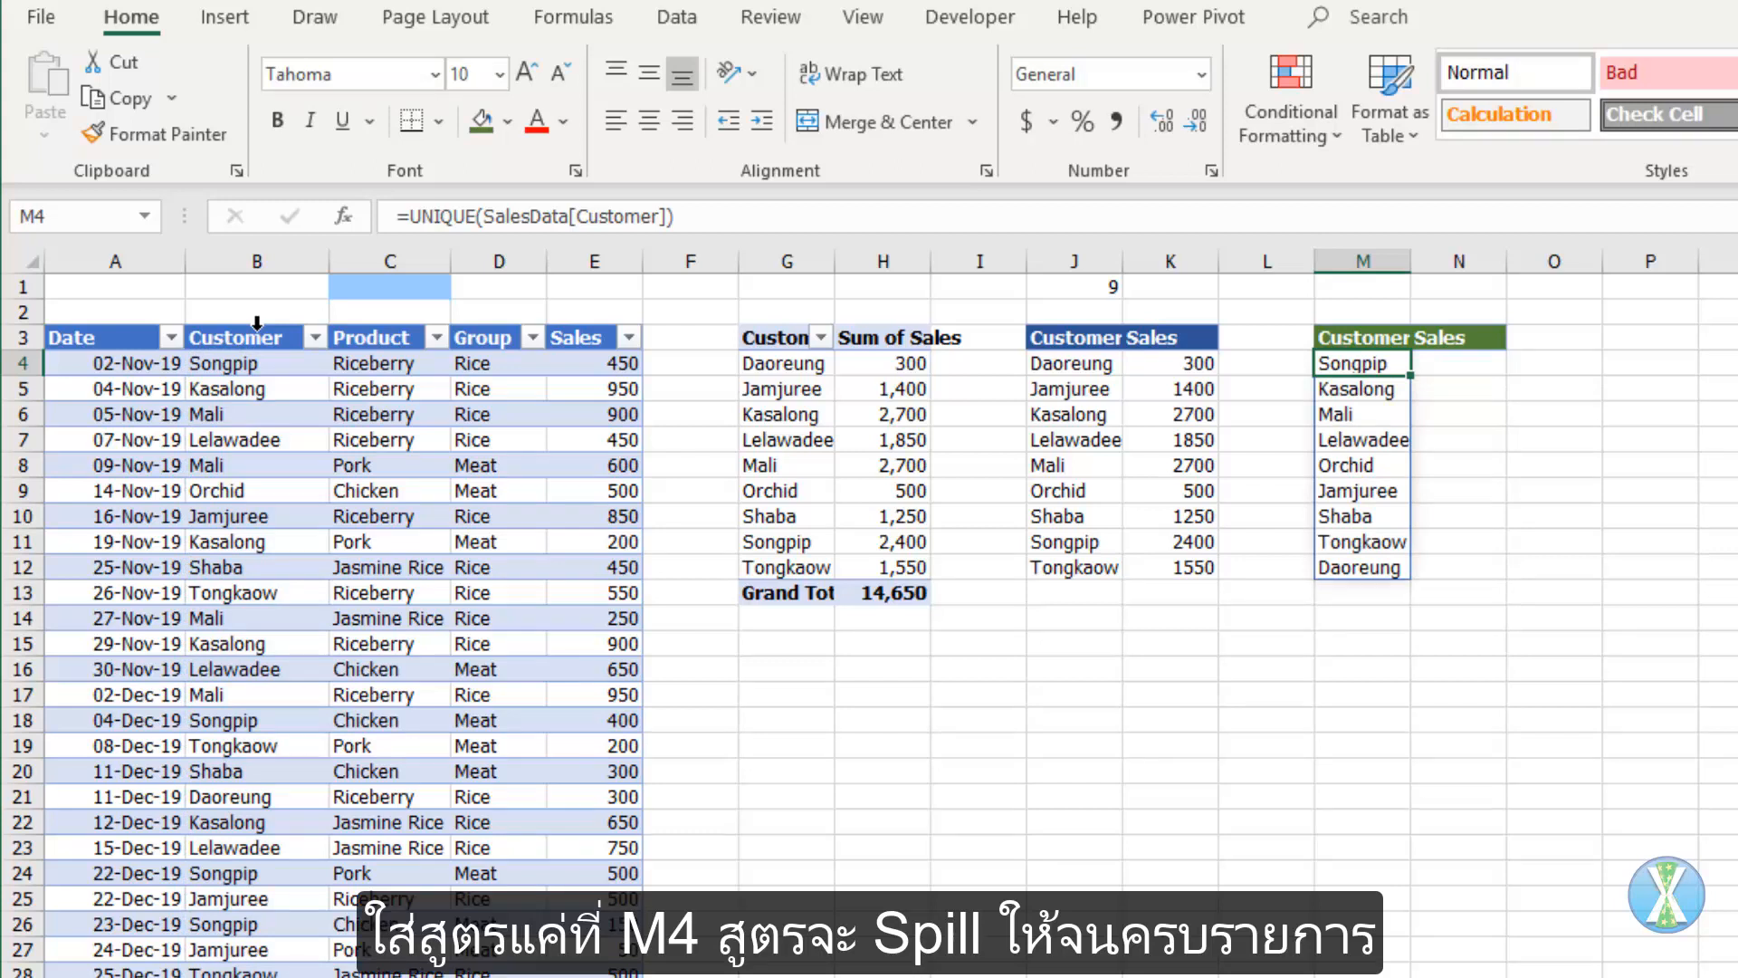
- Wrap M4's formula in SORT so it reads =SORT(UNIQUE(SalesData[Customer]))
{"action": "left_click", "coordinate": [409, 215]}
{"action": "type", "text": "s"}
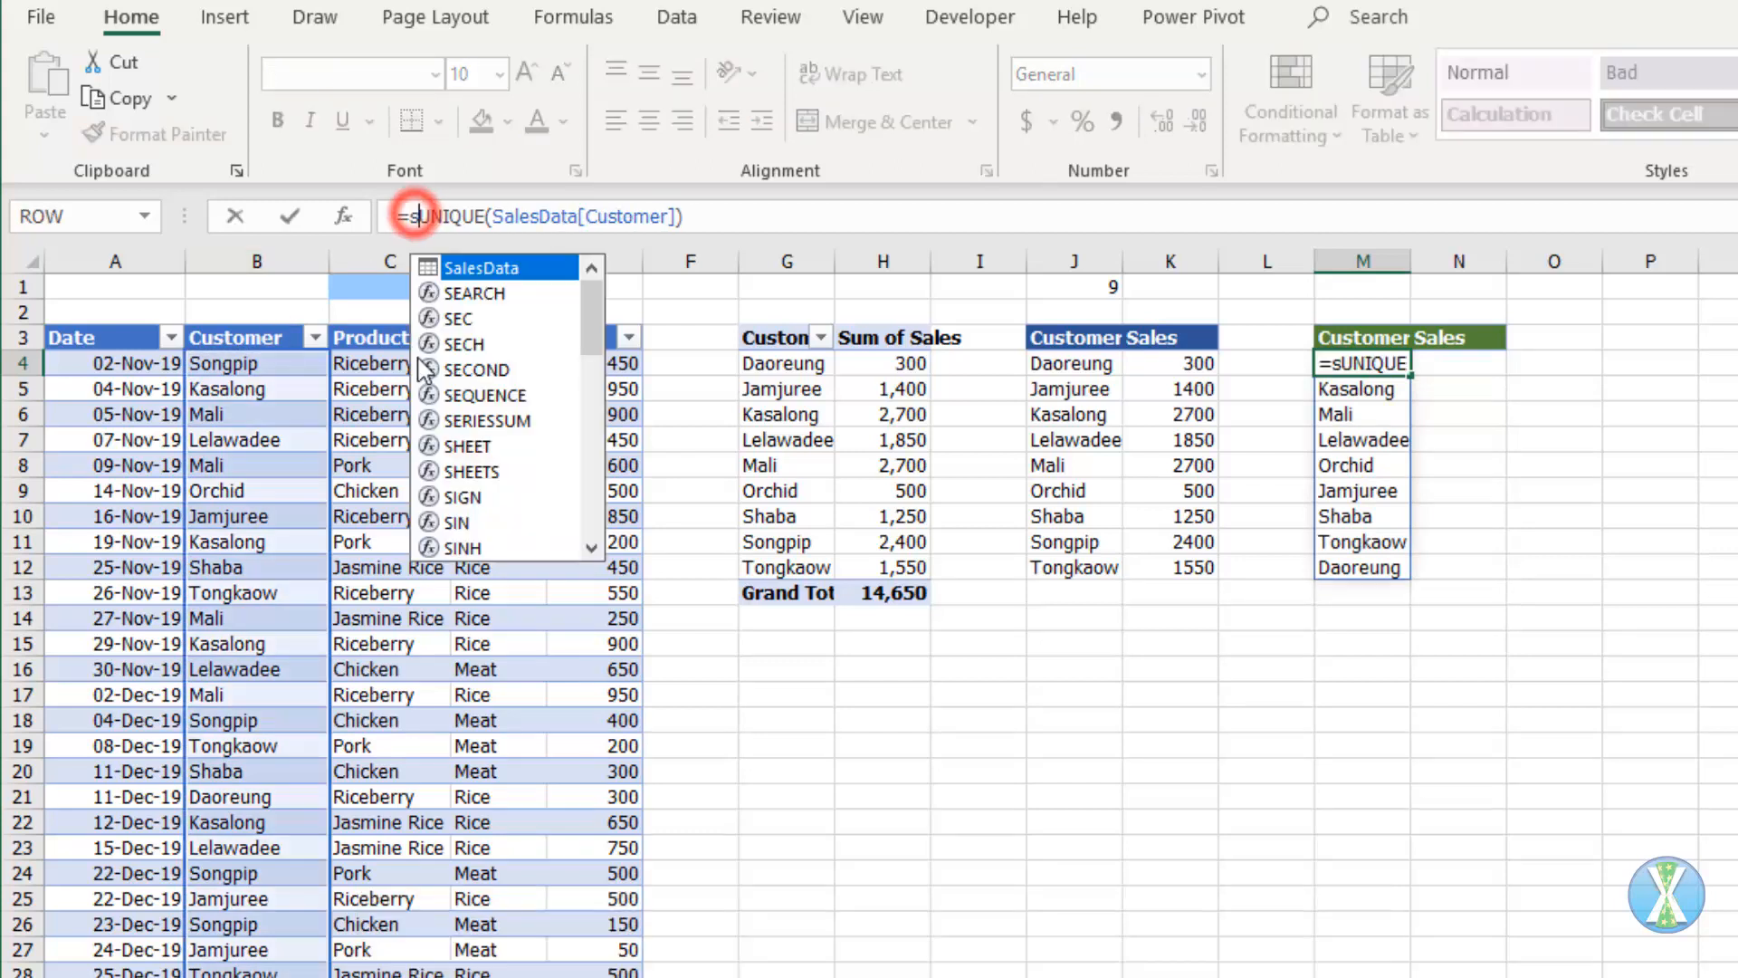
{"action": "type", "text": "ort("}
{"action": "key", "text": "End"}
{"action": "type", "text": ")"}
{"action": "key", "text": "ctrl+Return"}
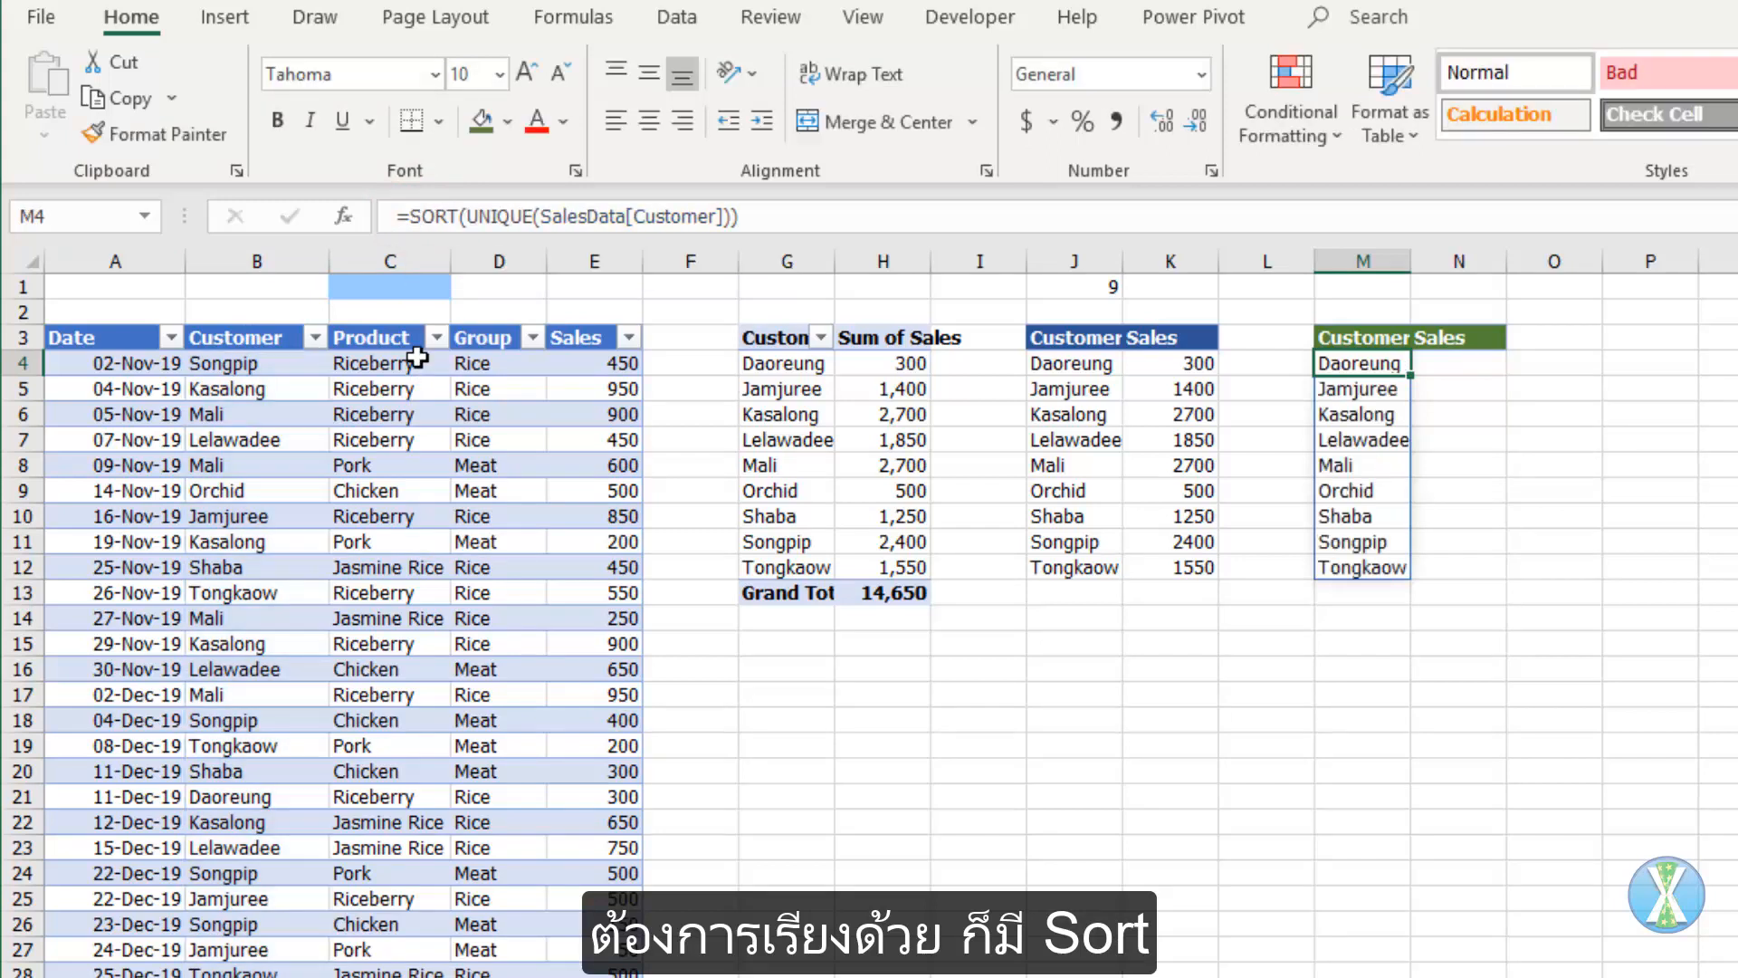
- Enter =SUMIFS(SalesData[Sales],SalesData[Customer],M4#) in cell N4, referencing the whole spilled customer list
{"action": "left_click", "coordinate": [1435, 363]}
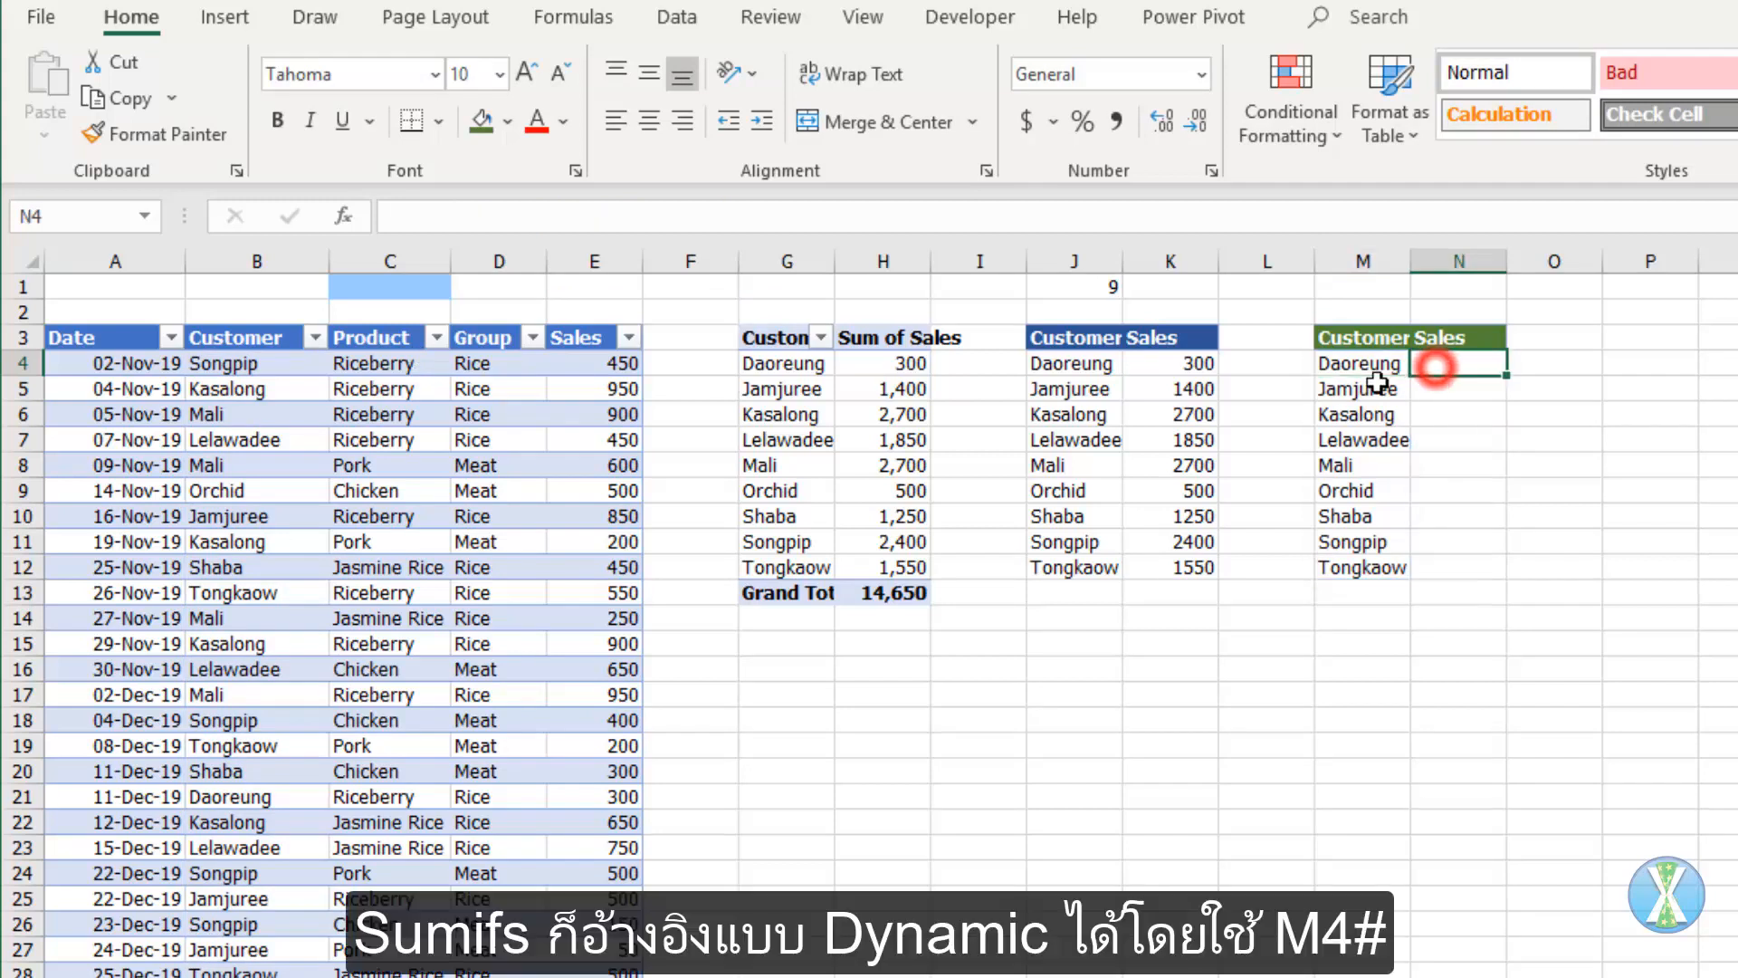
{"action": "type", "text": "=sumif"}
{"action": "key", "text": "Down"}
{"action": "key", "text": "Tab"}
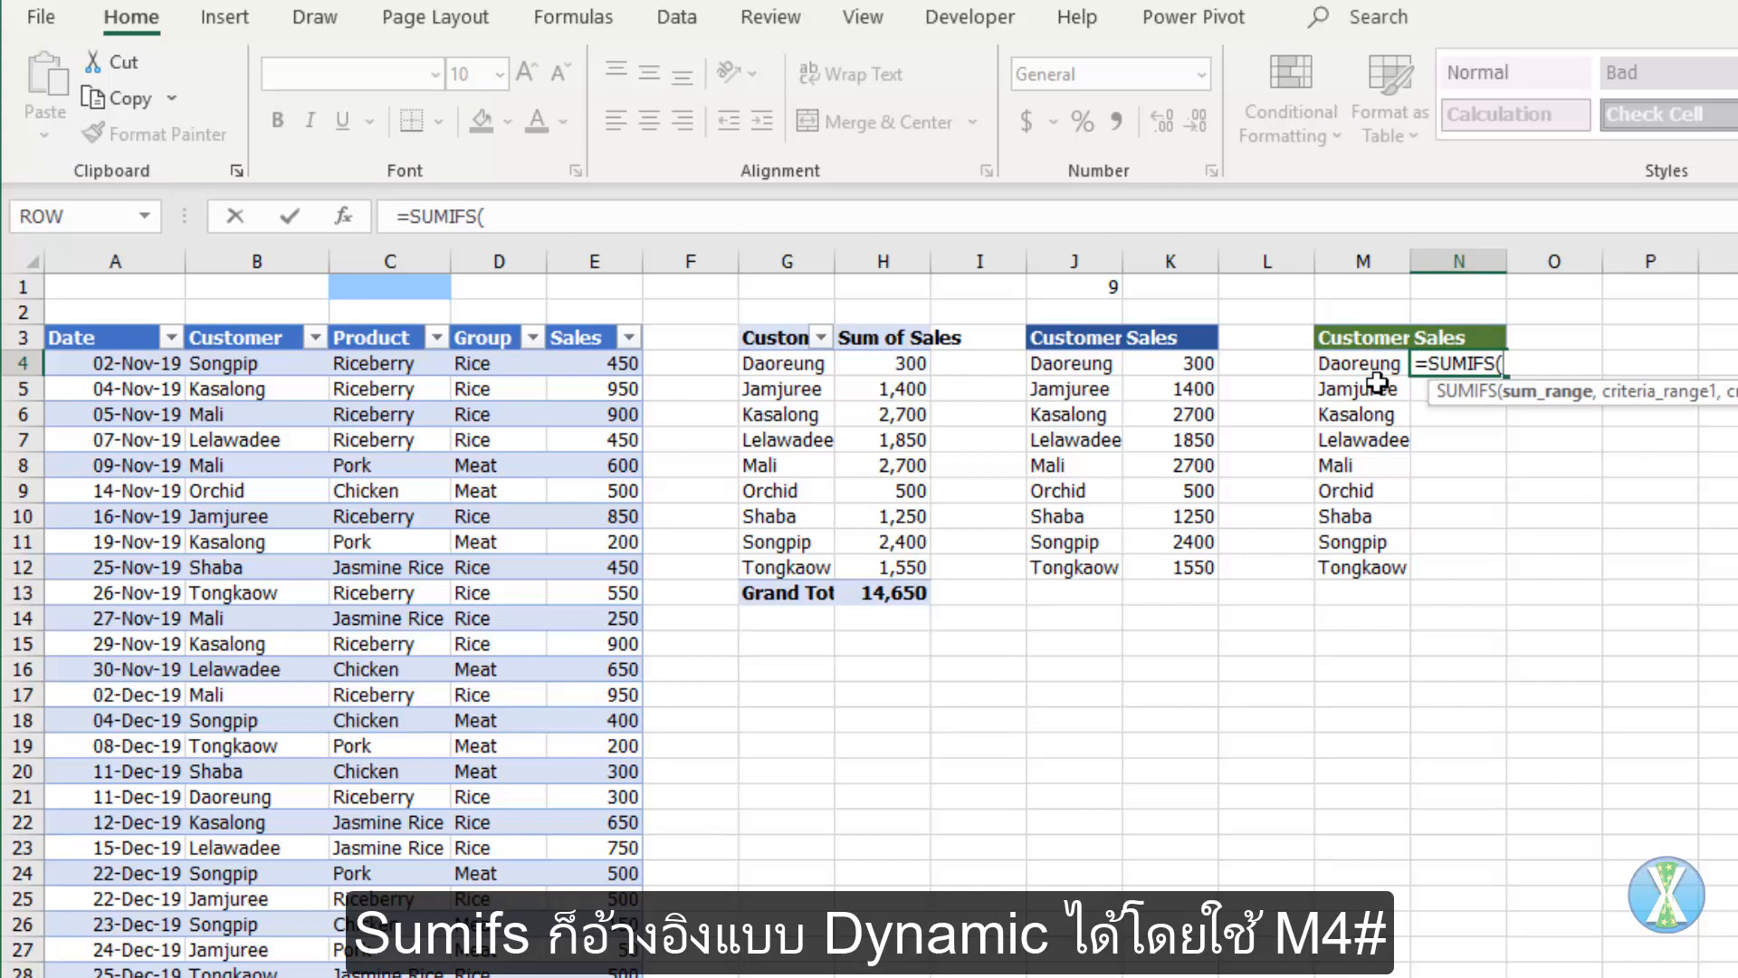
{"action": "left_click", "coordinate": [595, 321]}
{"action": "type", "text": ","}
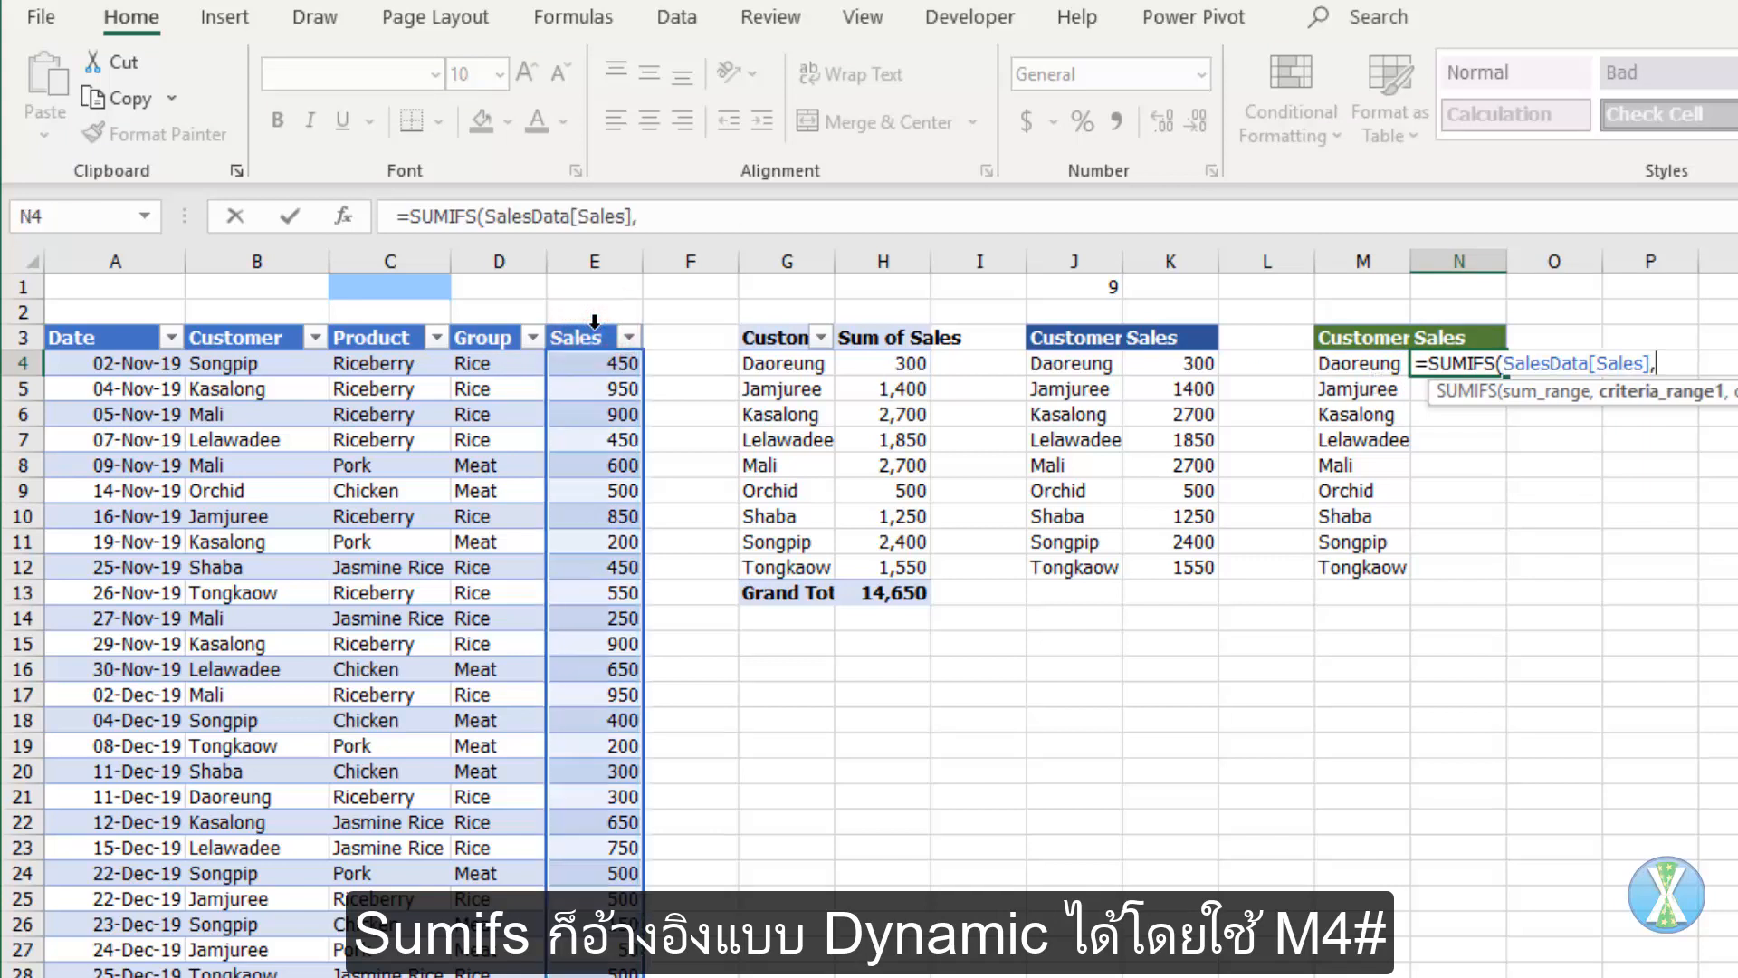
{"action": "left_click", "coordinate": [272, 319]}
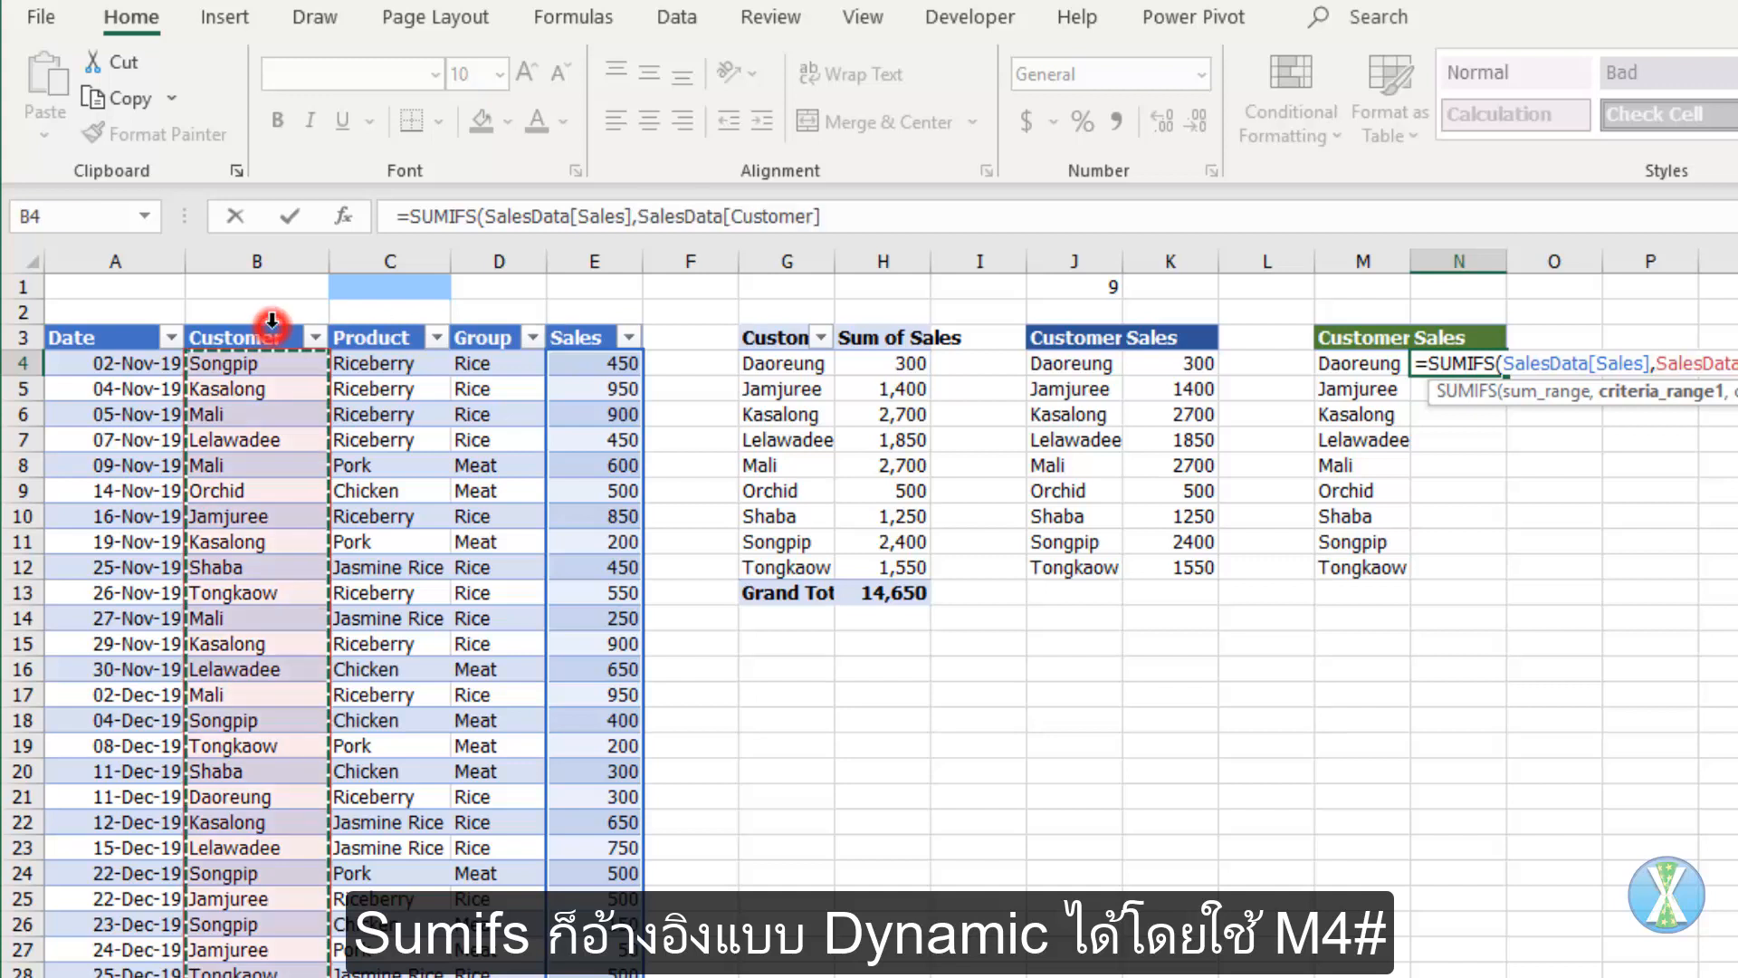
{"action": "type", "text": ","}
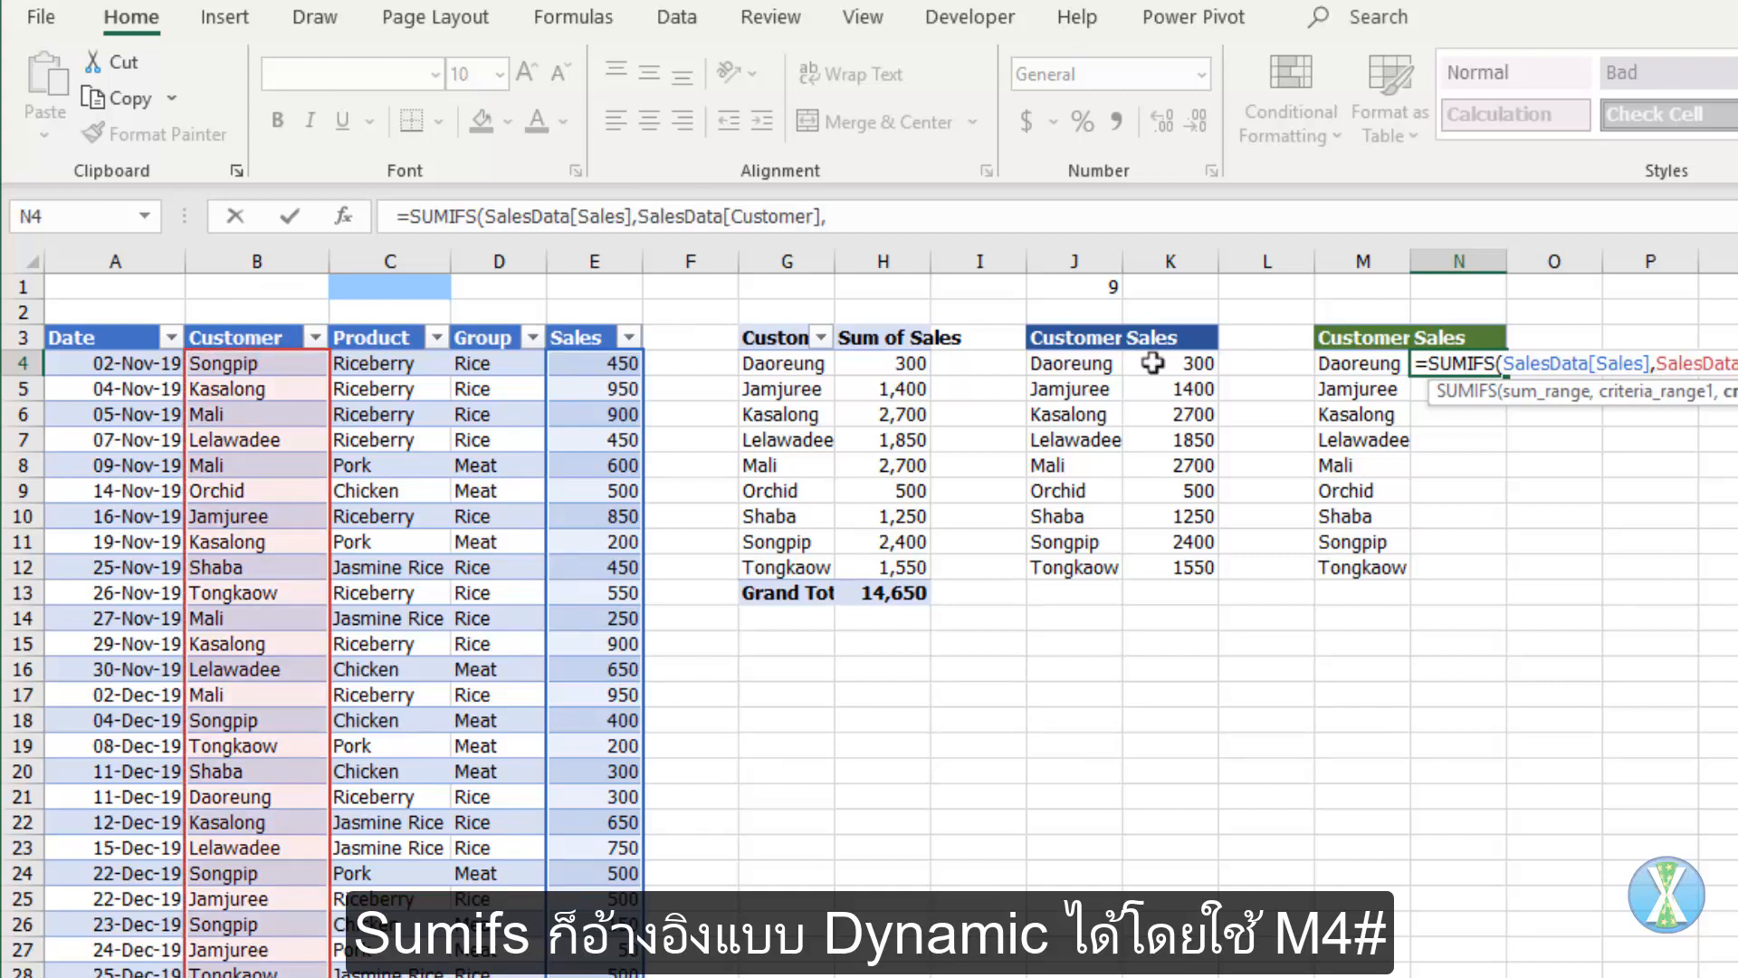
{"action": "left_click", "coordinate": [1352, 368]}
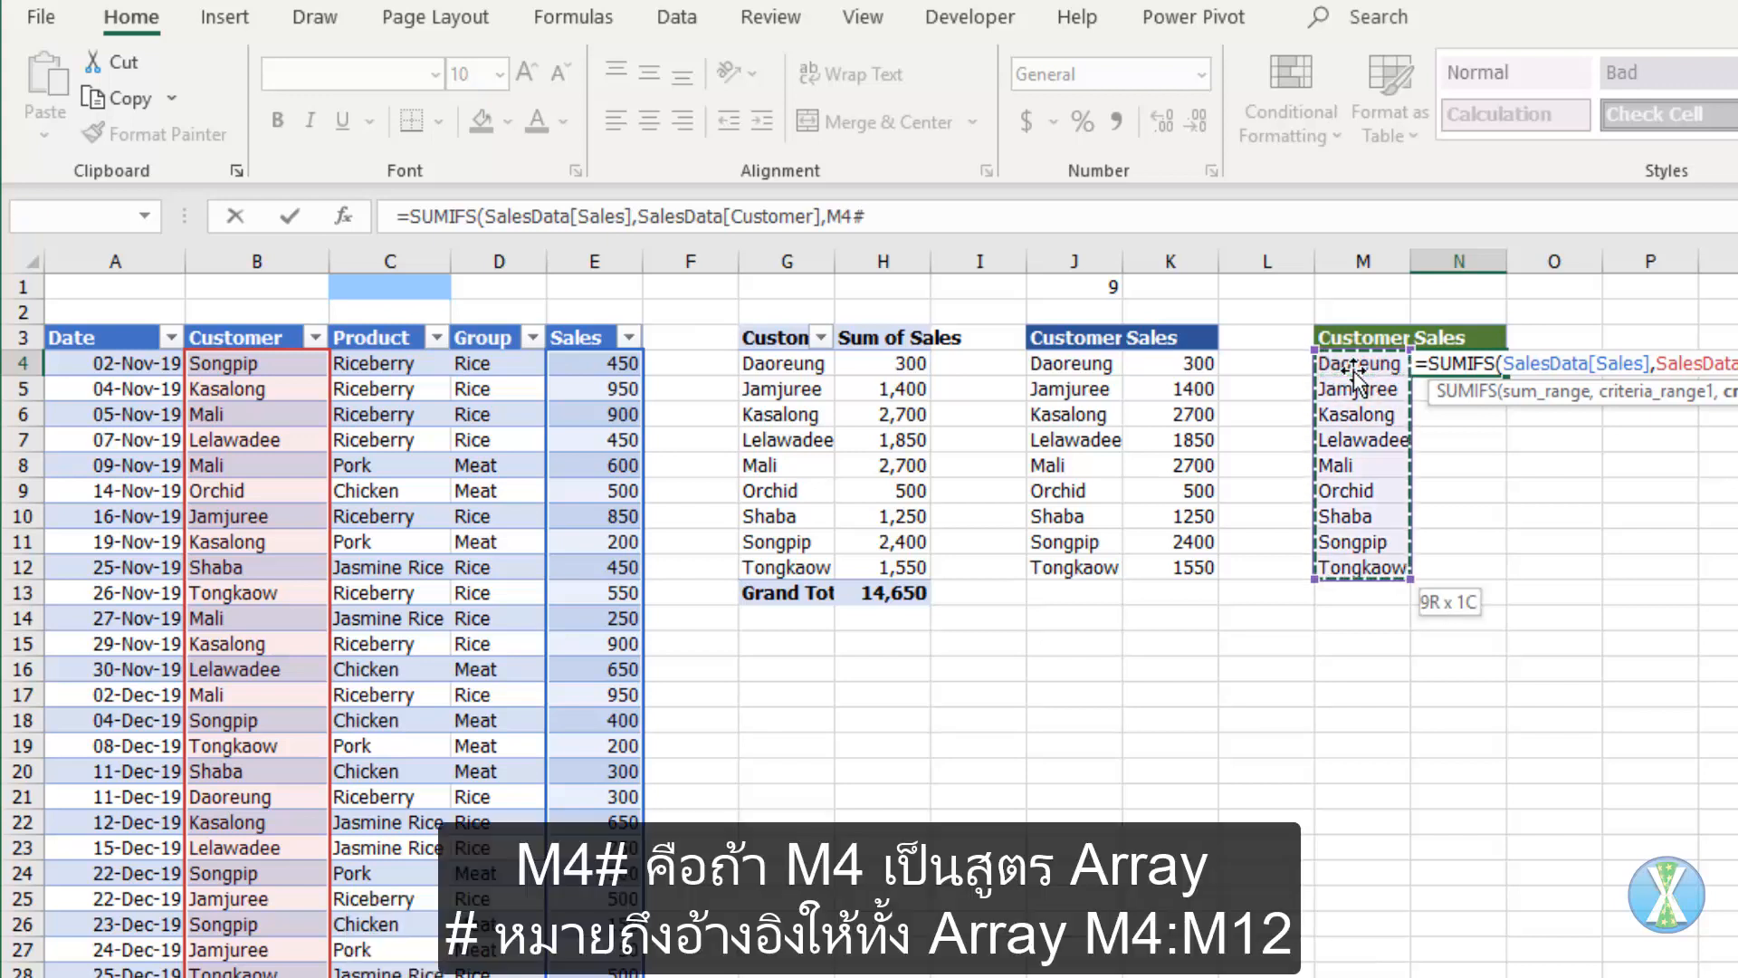
{"action": "type", "text": ")"}
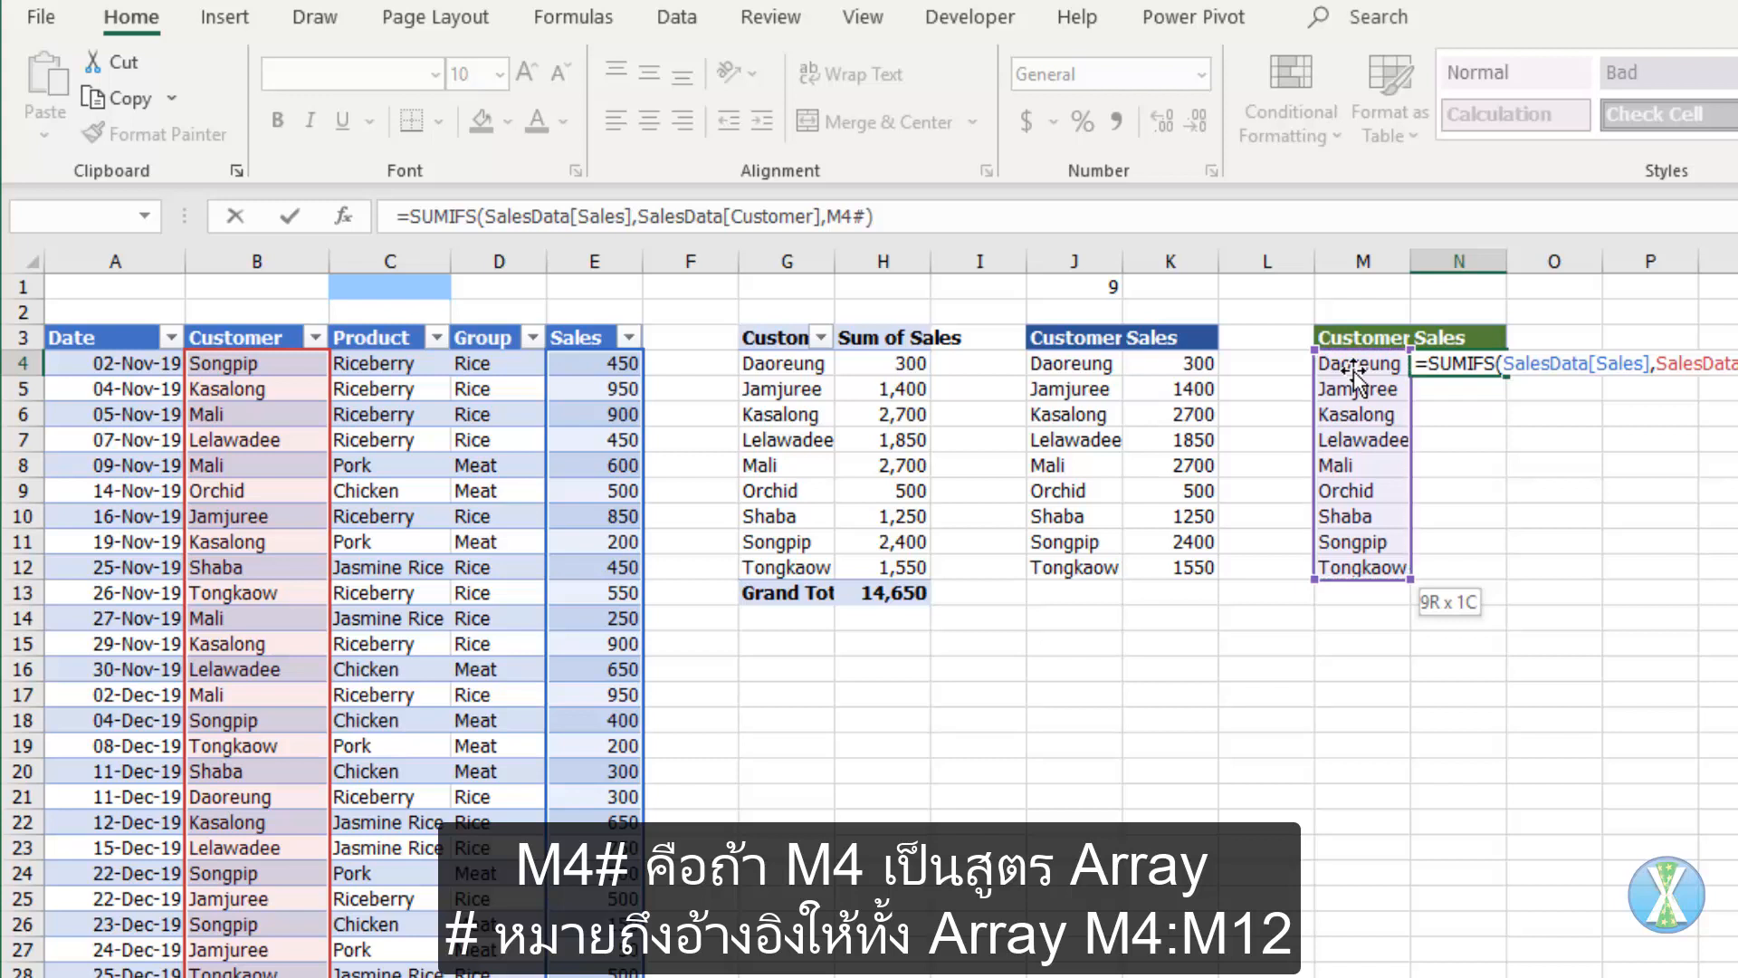
{"action": "key", "text": "ctrl+Return"}
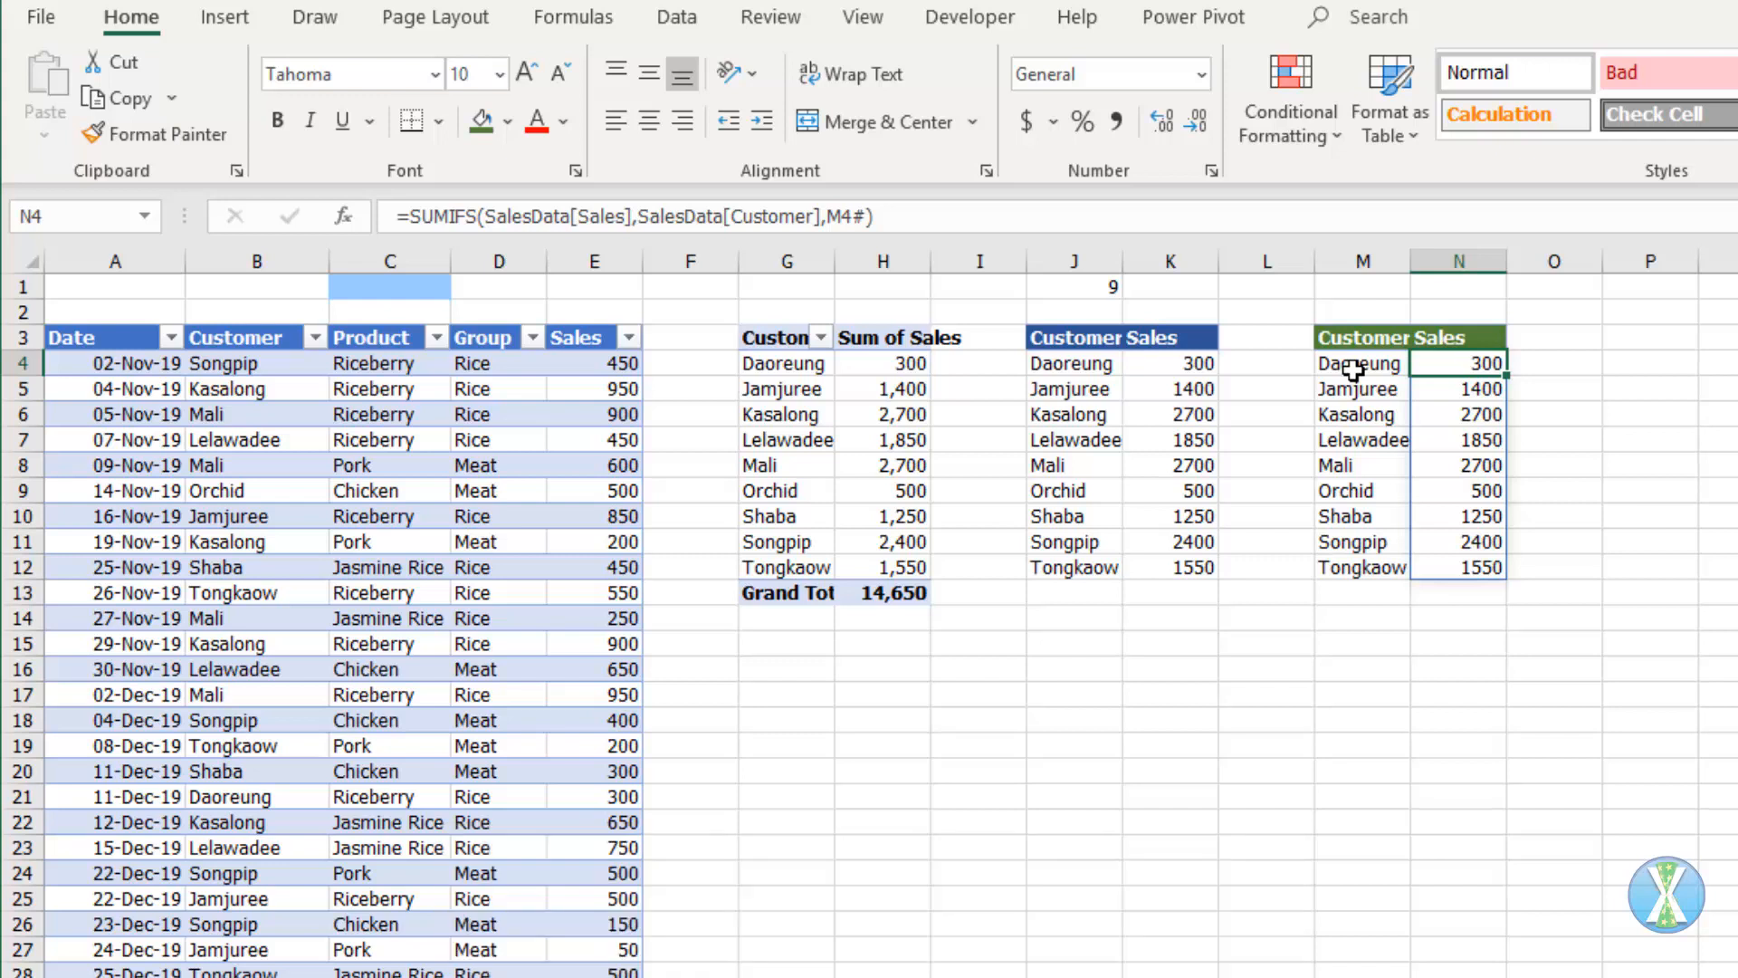
- Replace the customer name in cell B4 of the SalesData table with a new customer's name
{"action": "left_click", "coordinate": [258, 362]}
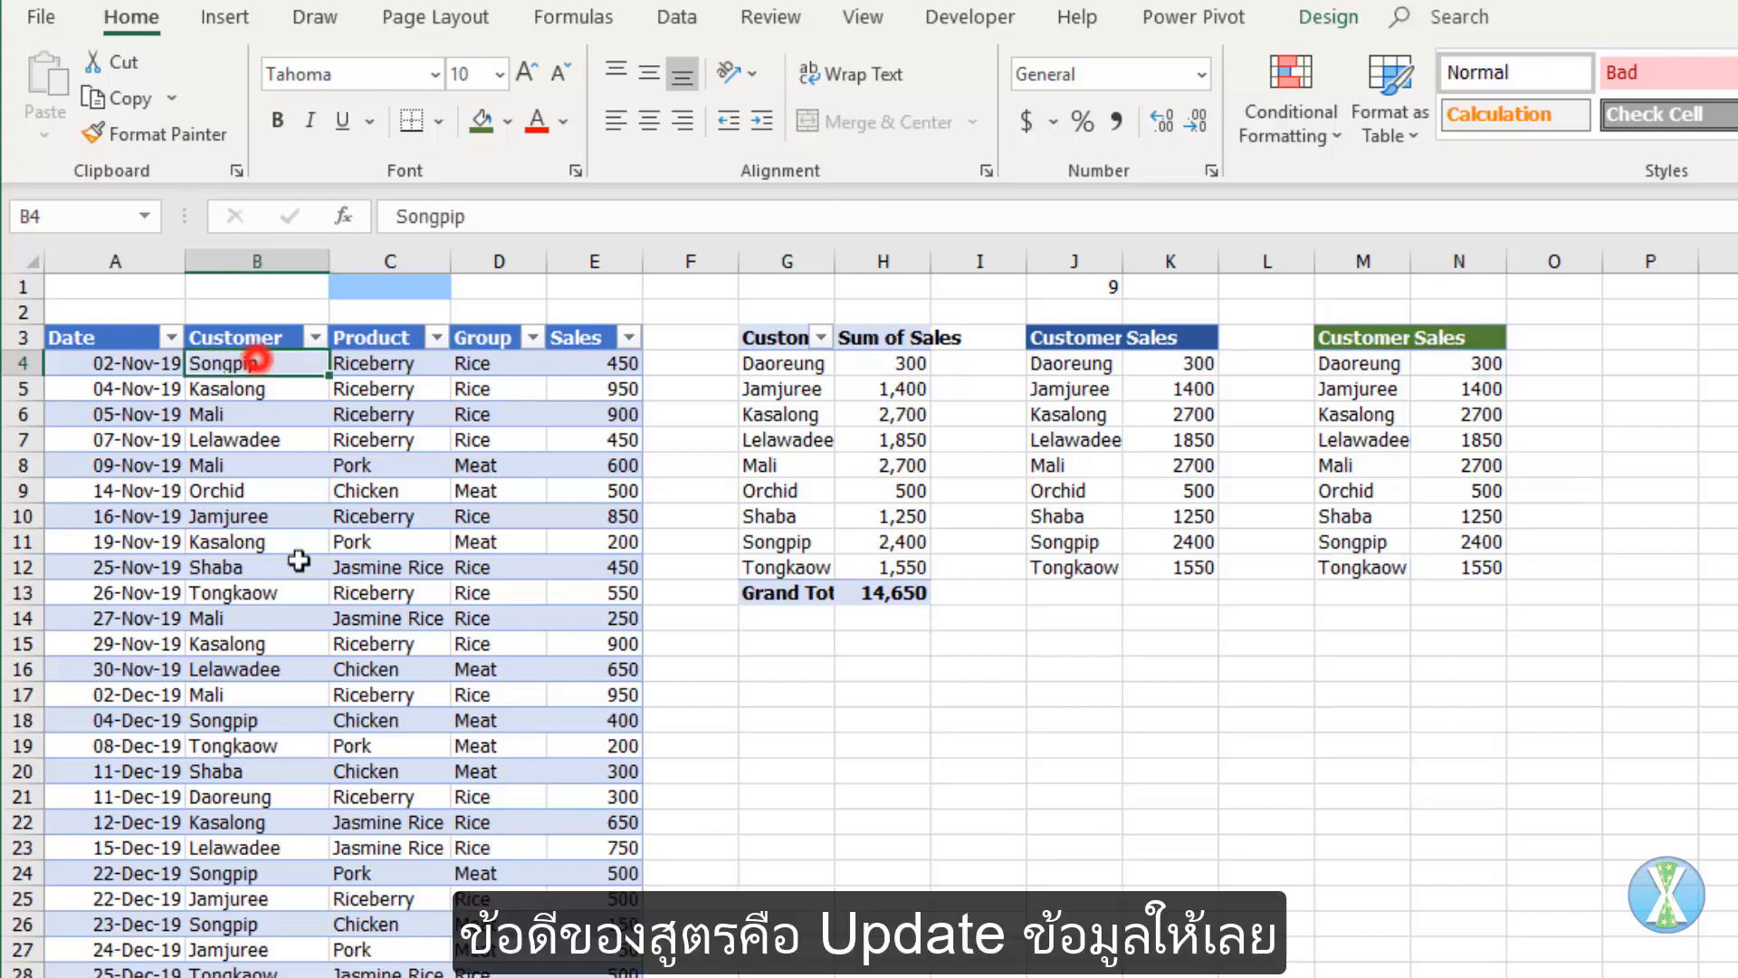
{"action": "type", "text": "Bua"}
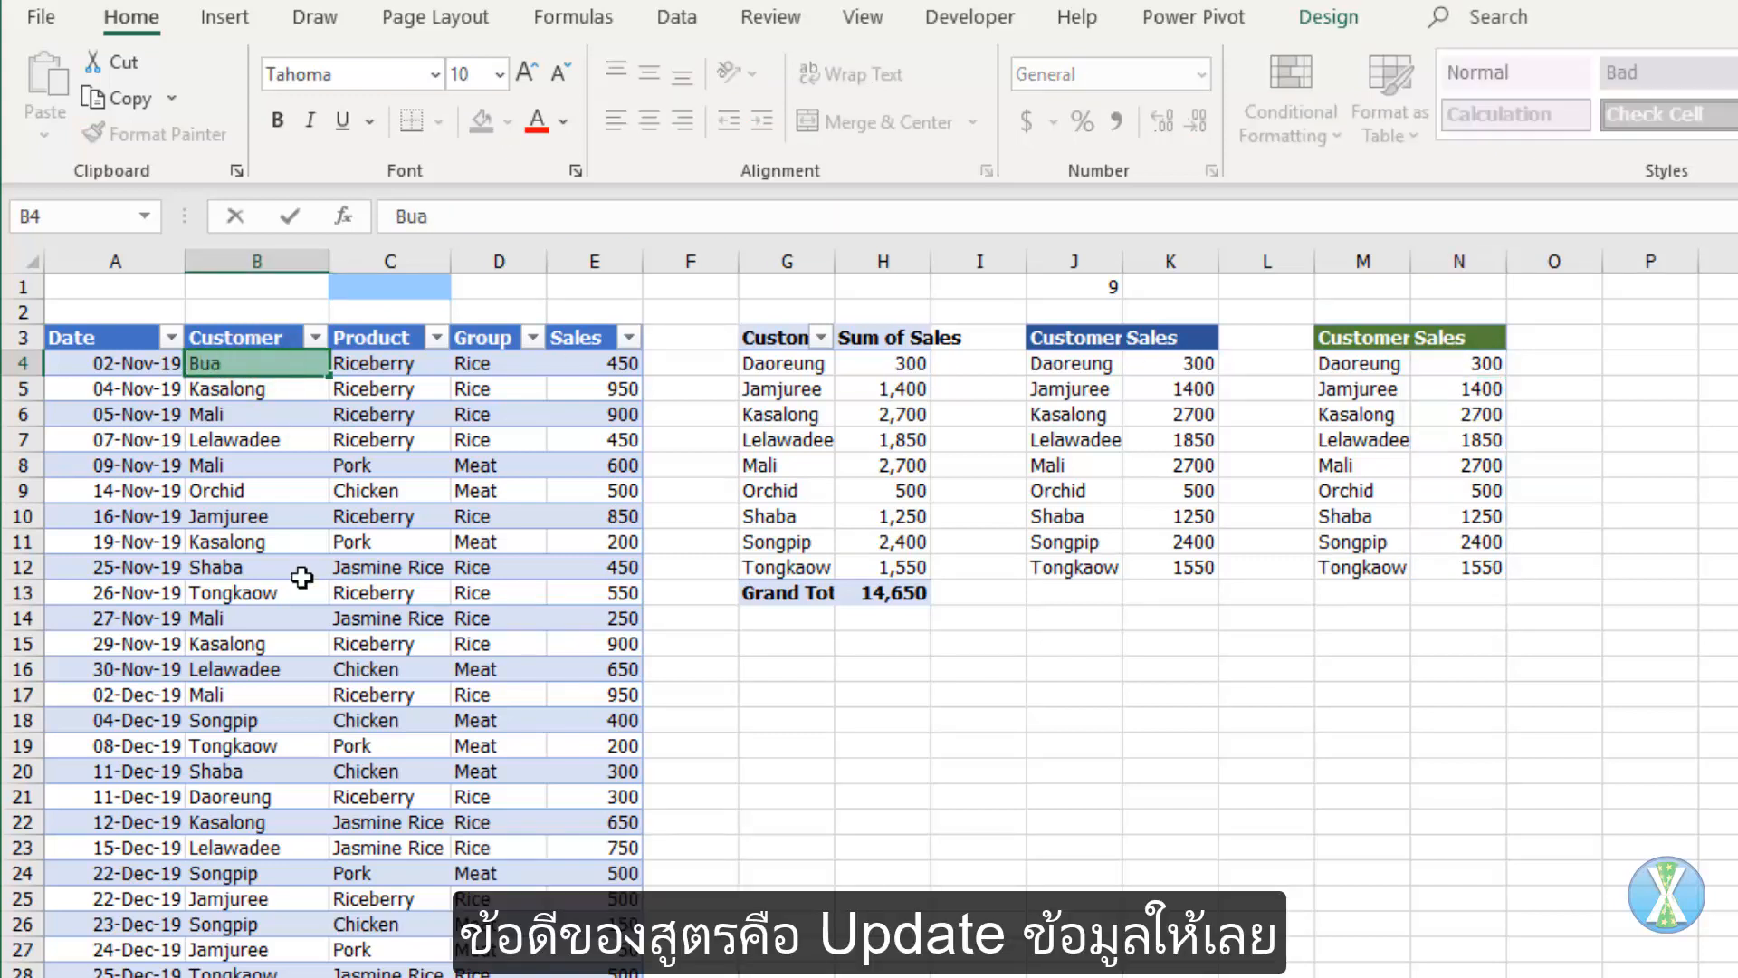
{"action": "key", "text": "Return"}
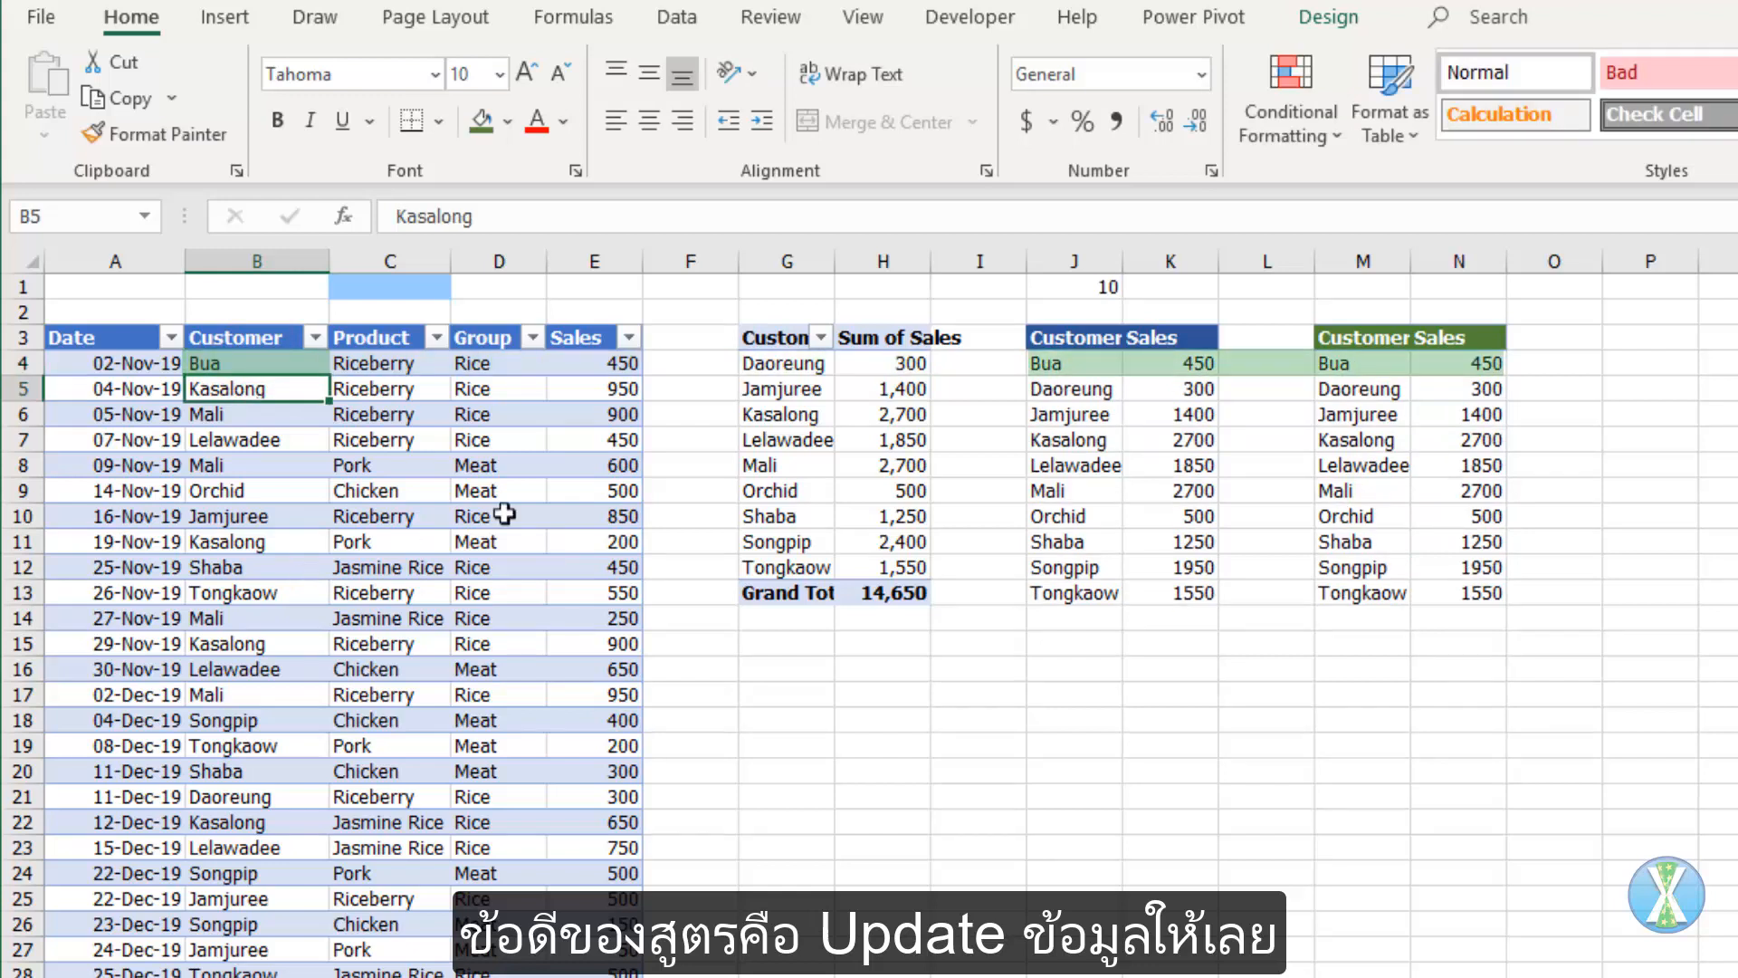
- Refresh the PivotTable and sort its Customer field from A to Z
{"action": "right_click", "coordinate": [760, 439]}
{"action": "left_click", "coordinate": [821, 543]}
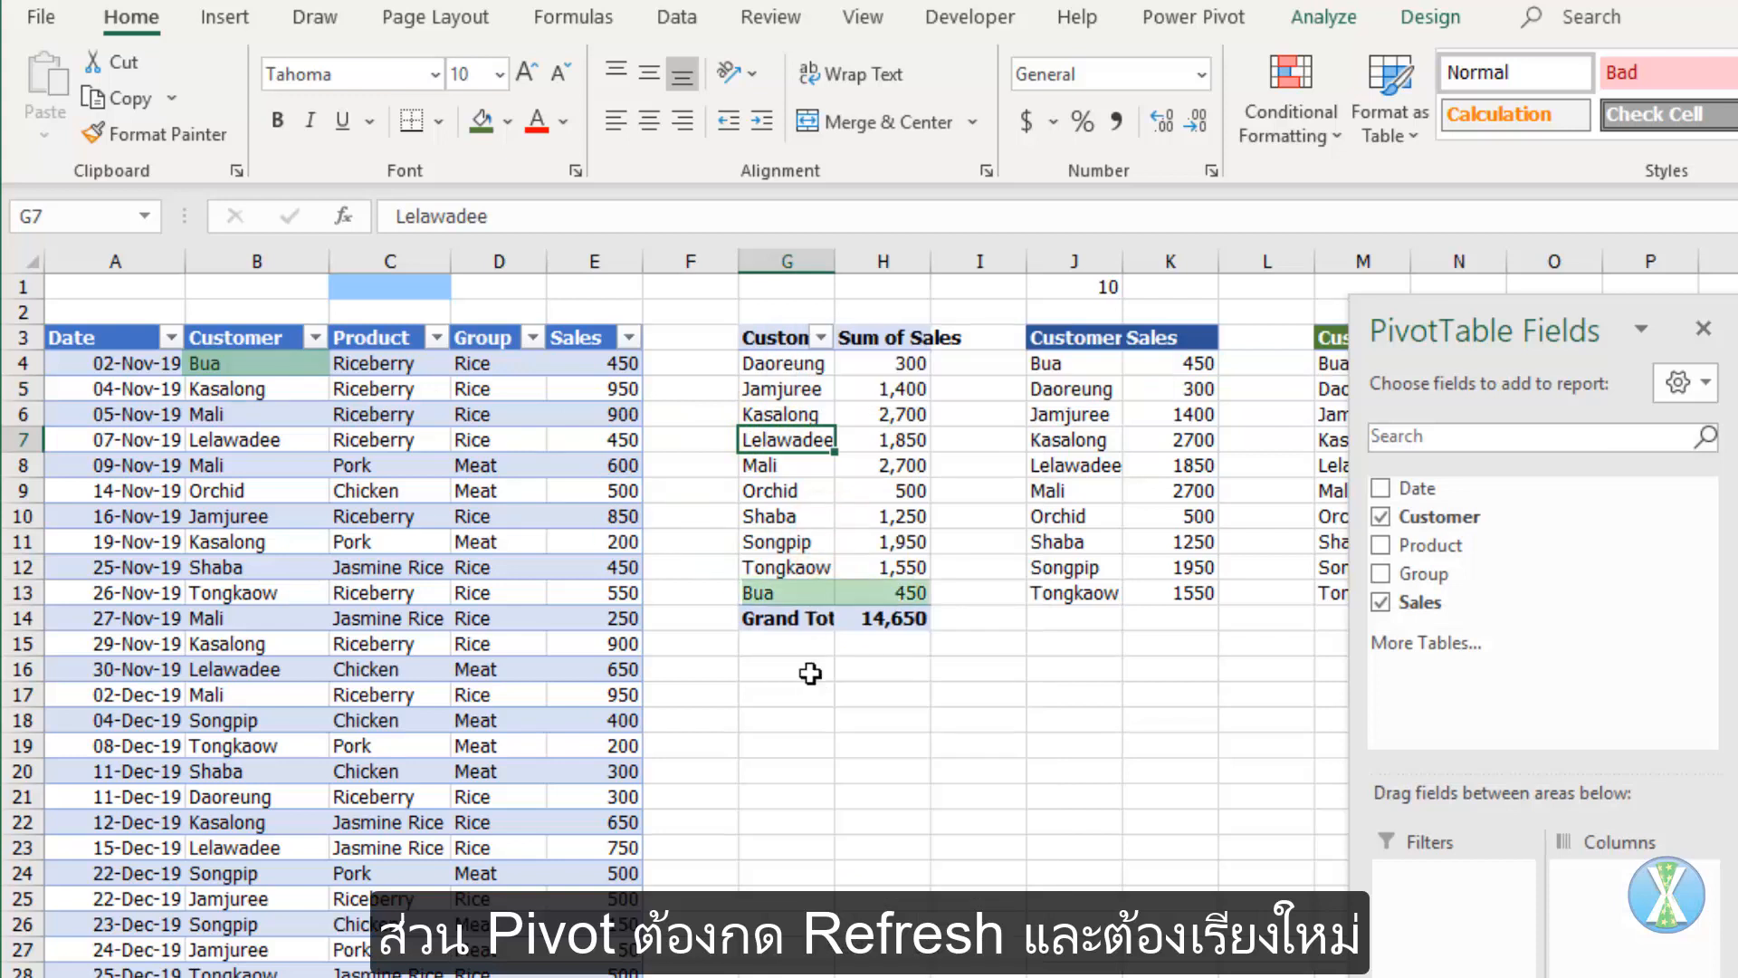
{"action": "left_click_drag", "start_coordinate": [1470, 329], "coordinate": [1464, 334]}
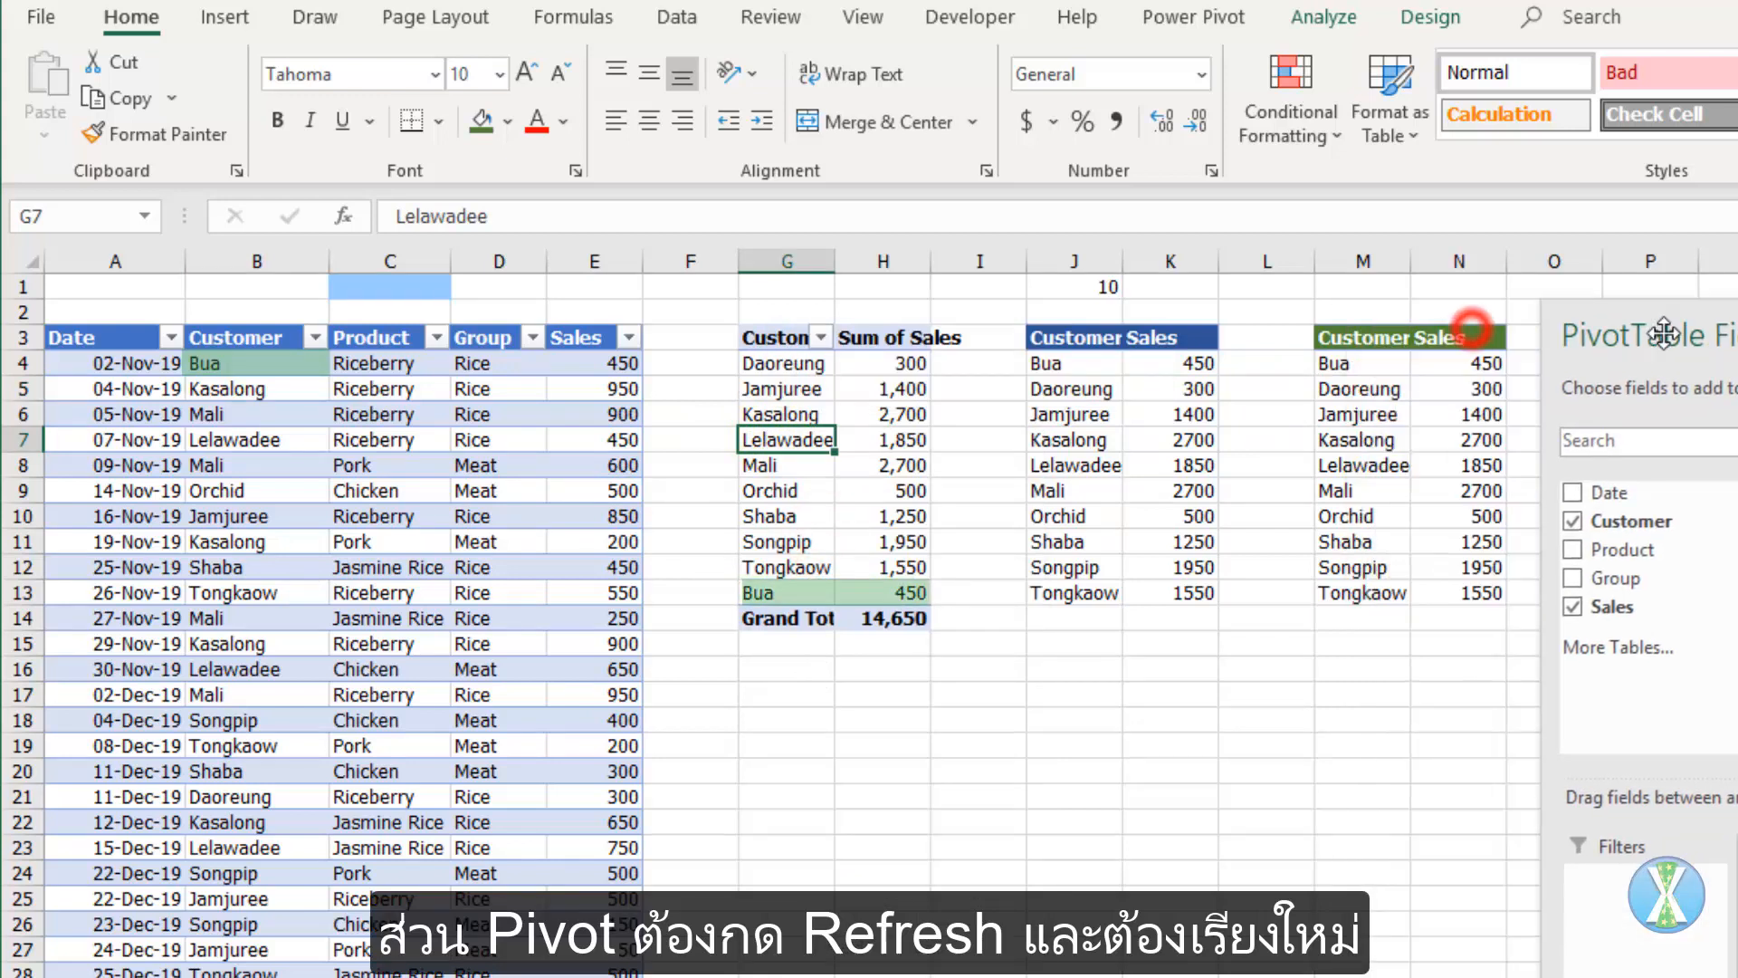
{"action": "left_click", "coordinate": [821, 337]}
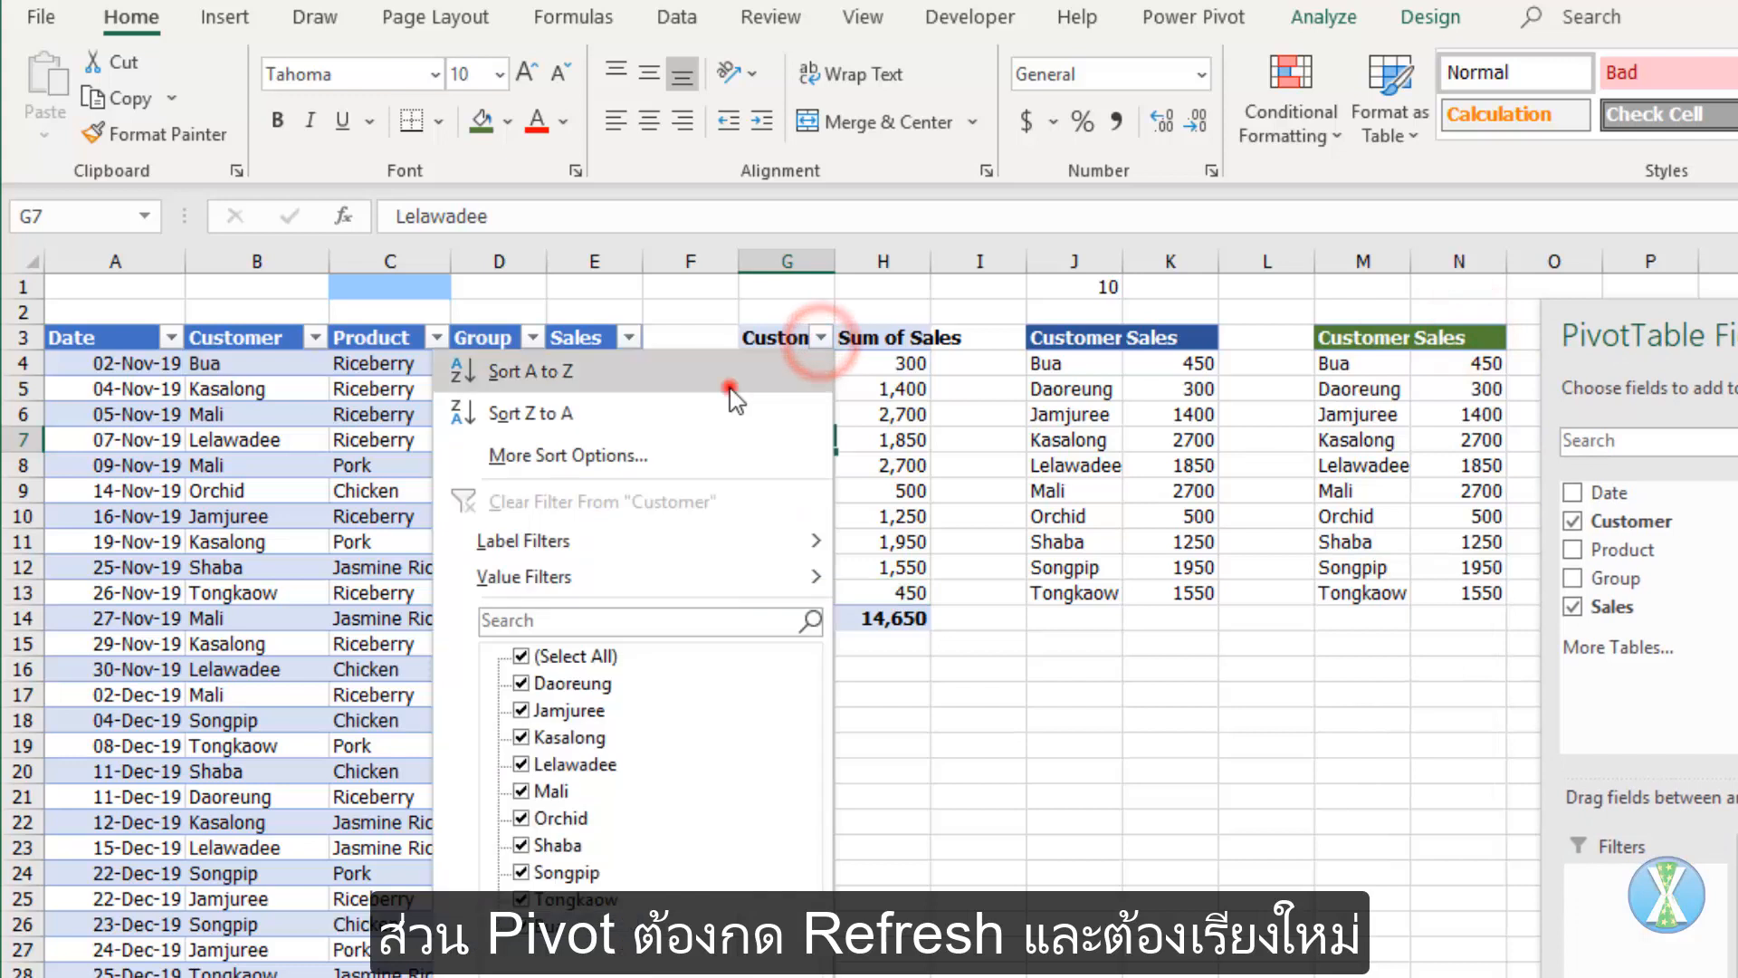
{"action": "left_click", "coordinate": [625, 373]}
{"action": "left_click", "coordinate": [873, 748]}
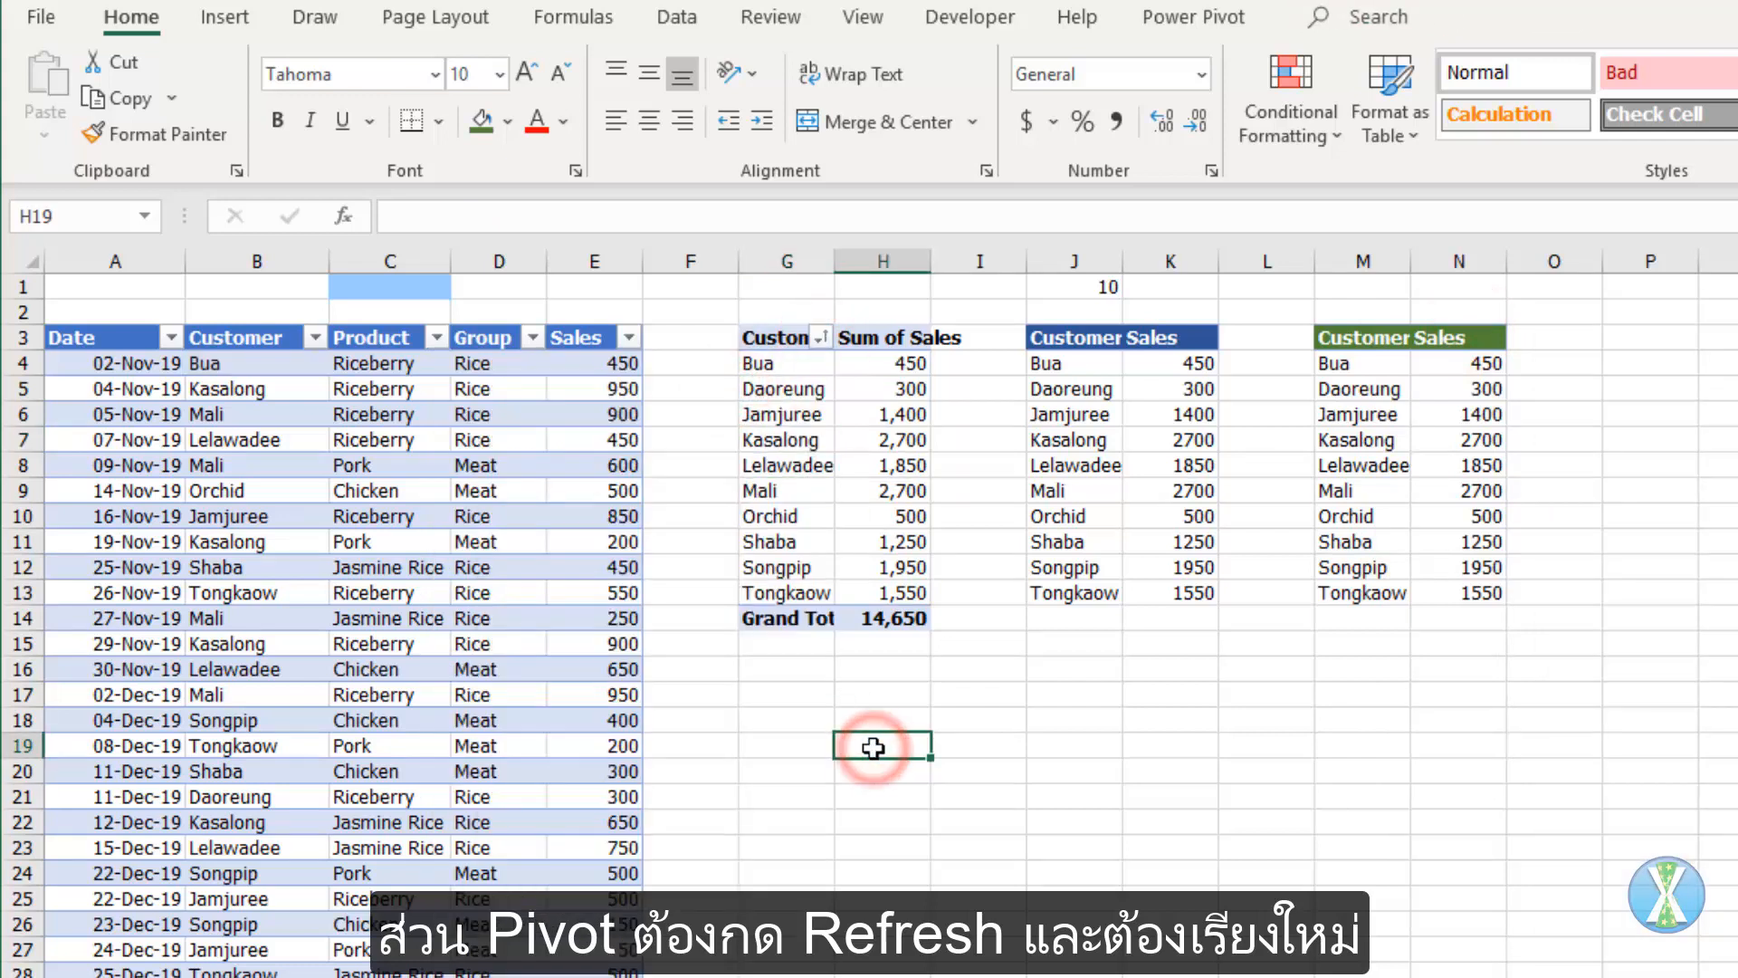